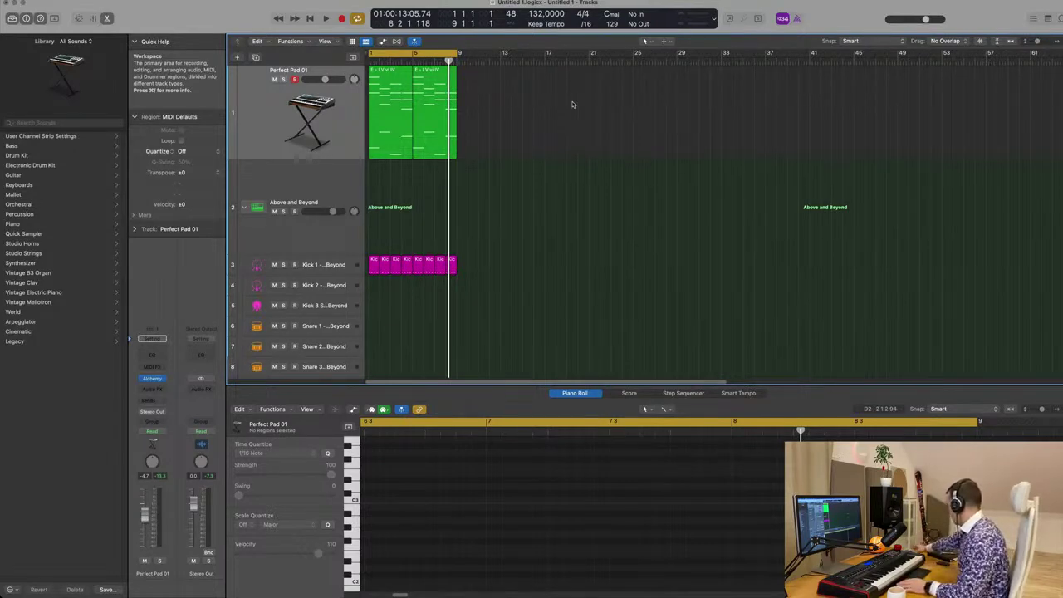
Step: Play back the looped pad chords together with the Kick 1 pattern
{"action": "key", "text": "space"}
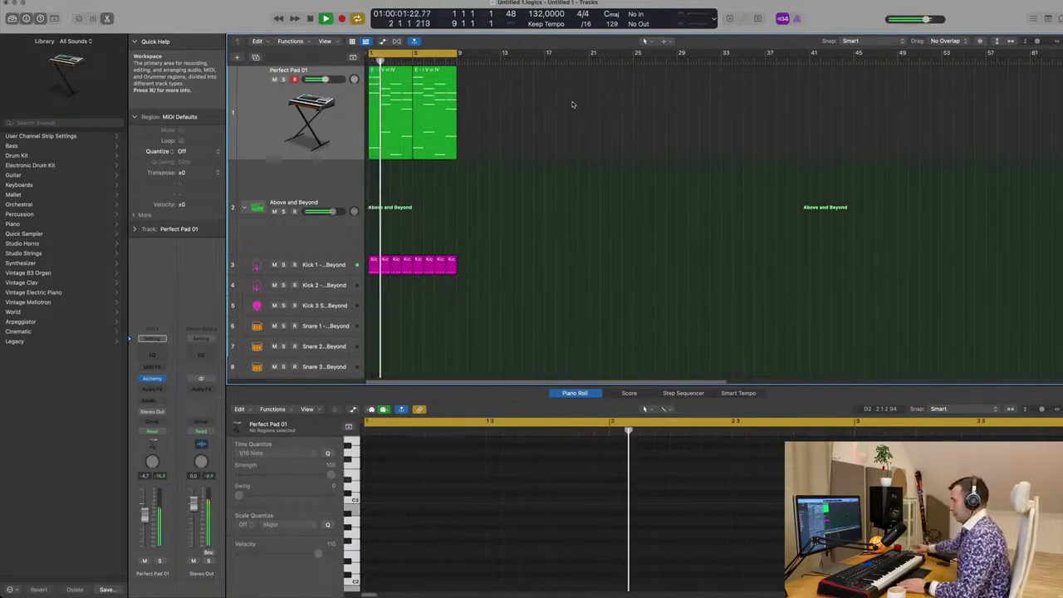
{"action": "scroll", "coordinate": [538, 188], "scroll_direction": "up", "scroll_amount": 1}
{"action": "scroll", "coordinate": [501, 205], "scroll_direction": "up", "scroll_amount": 2}
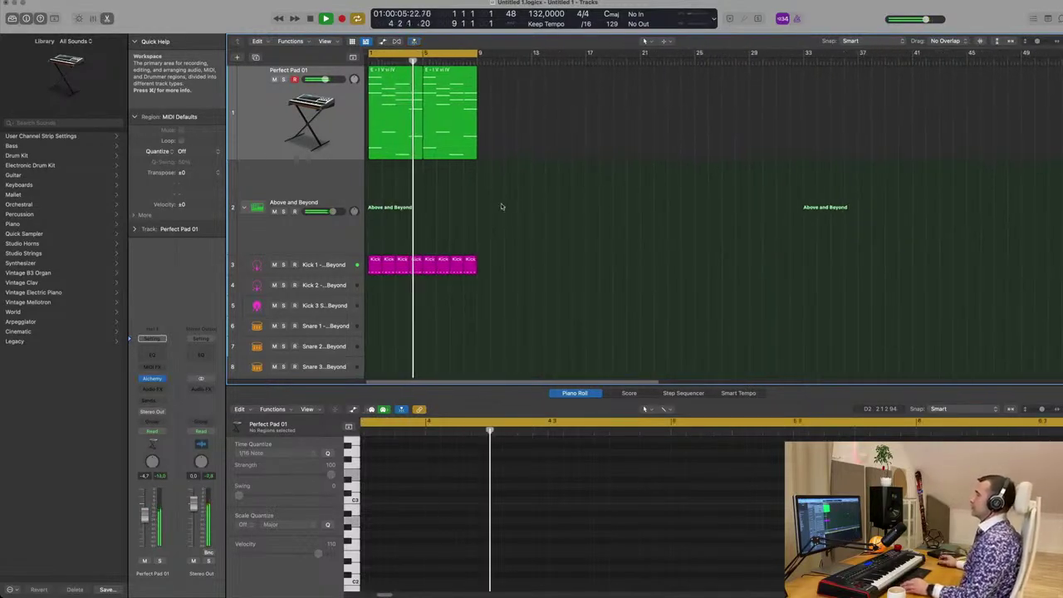
{"action": "scroll", "coordinate": [501, 205], "scroll_direction": "down", "scroll_amount": 1}
{"action": "scroll", "coordinate": [502, 204], "scroll_direction": "down", "scroll_amount": 1}
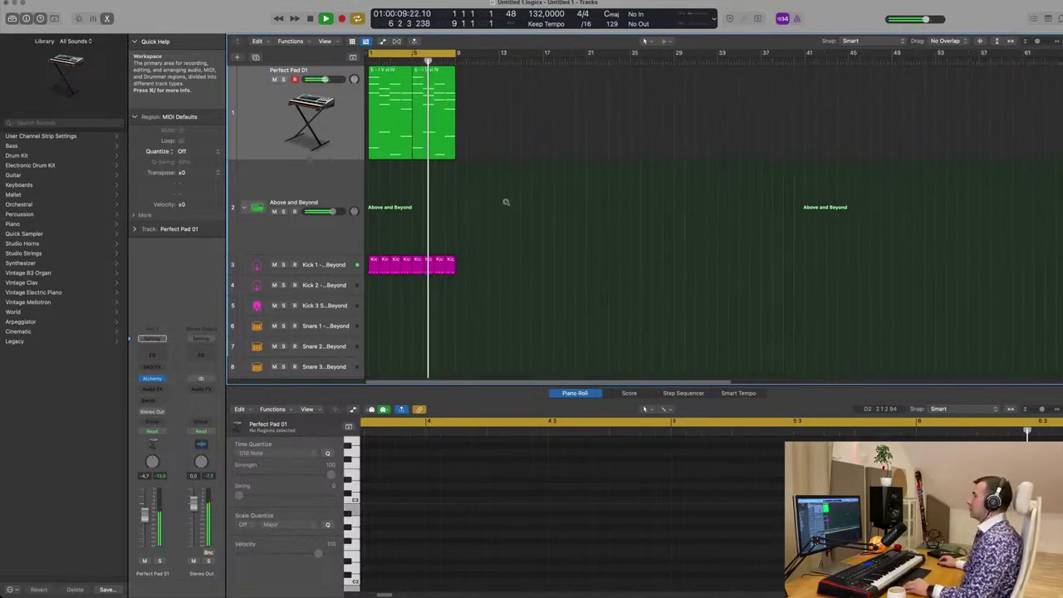
{"action": "scroll", "coordinate": [504, 201], "scroll_direction": "down", "scroll_amount": 1}
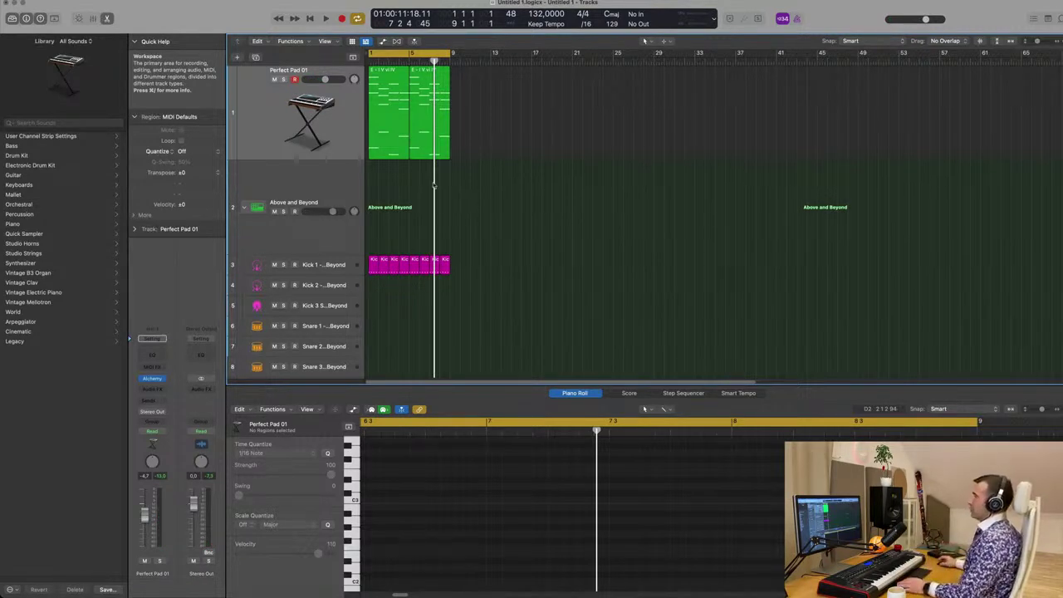
Step: Copy the eight Kick 1 regions onto the Kick 2 track at the same bars
{"action": "left_click", "coordinate": [338, 153]}
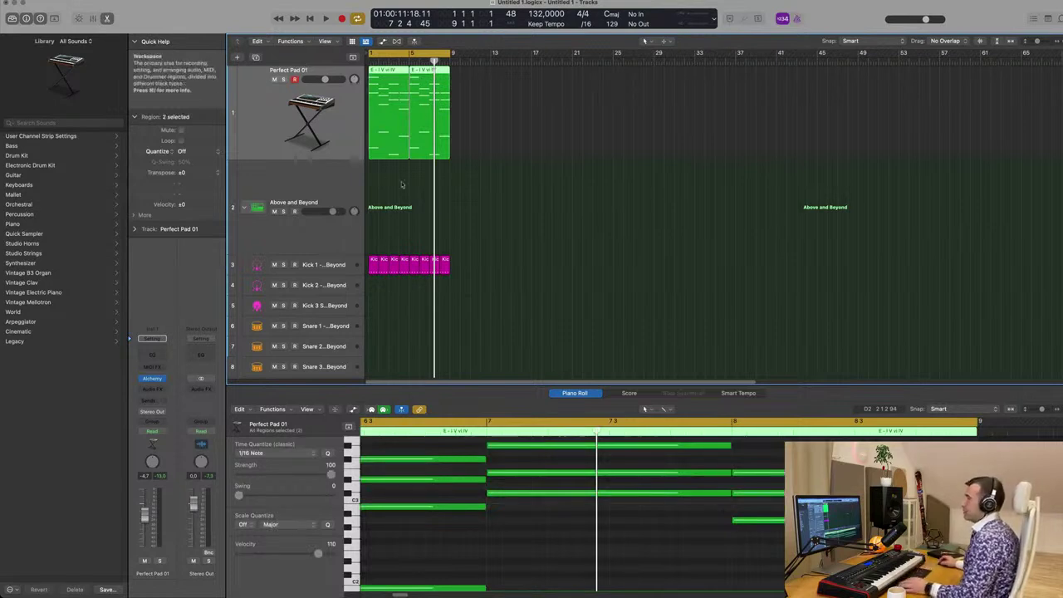
{"action": "scroll", "coordinate": [506, 217], "scroll_direction": "down", "scroll_amount": 3}
{"action": "left_click", "coordinate": [528, 218]}
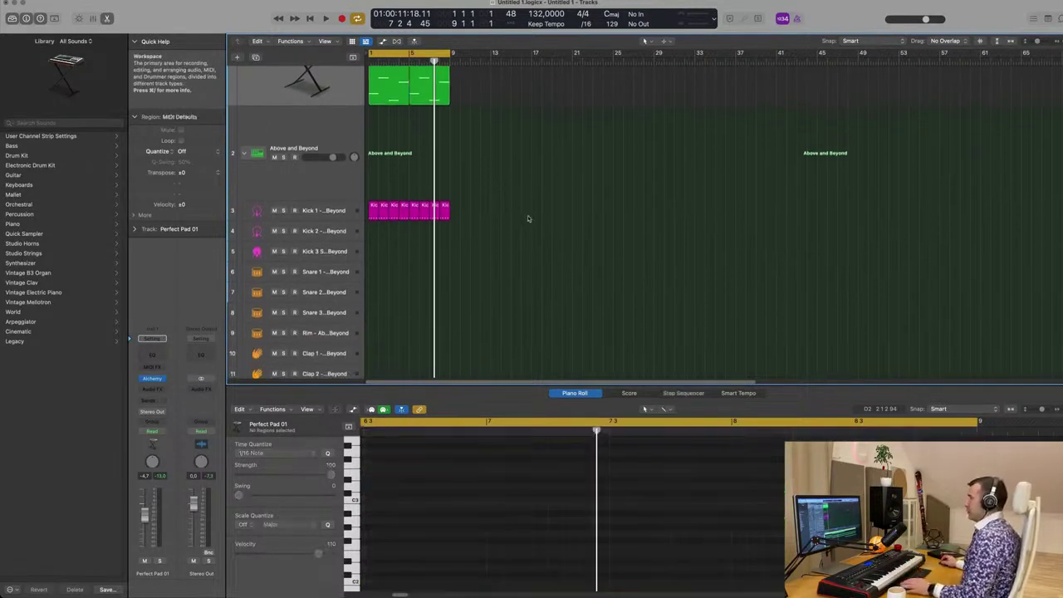
{"action": "key", "text": "space"}
{"action": "left_click_drag", "start_coordinate": [490, 214], "coordinate": [385, 230]}
{"action": "left_click_drag", "start_coordinate": [492, 211], "coordinate": [368, 209]}
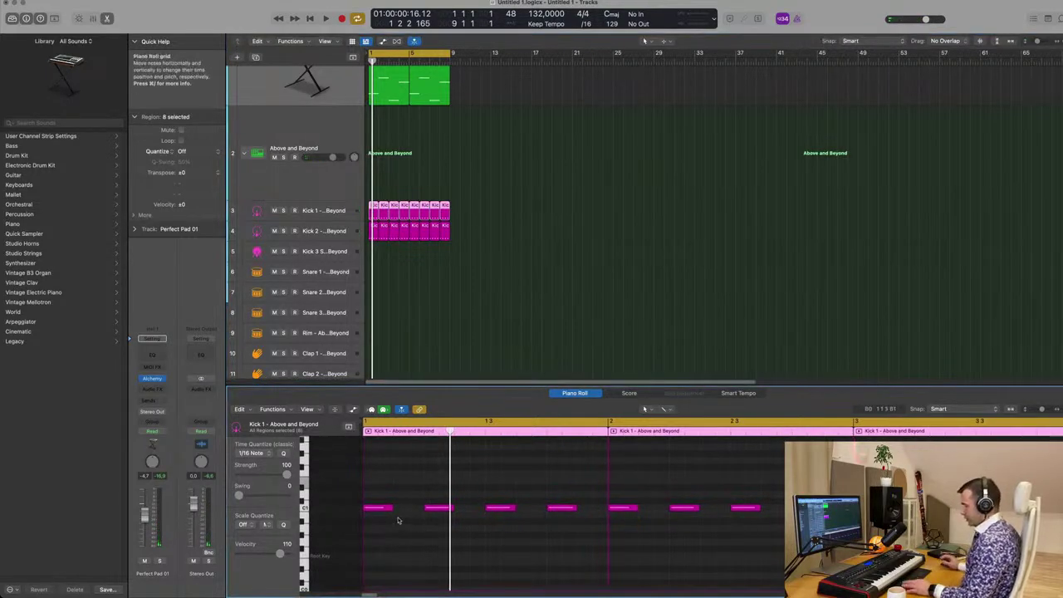
Step: Transpose all notes in the eight Kick 1 regions up four semitones
{"action": "key", "text": "super+a"}
{"action": "key", "text": "alt+Up"}
{"action": "key", "text": "alt+Up"}
{"action": "key", "text": "alt+Up"}
{"action": "key", "text": "alt+Up"}
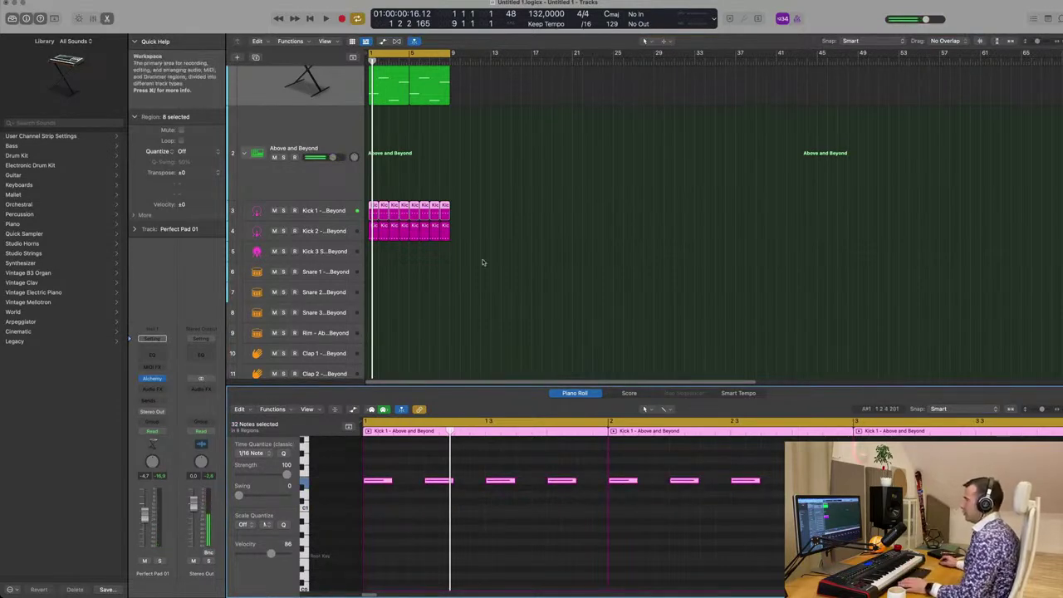
Step: Transpose all notes in the eight Kick 2 regions up four semitones
{"action": "left_click_drag", "start_coordinate": [480, 236], "coordinate": [371, 230]}
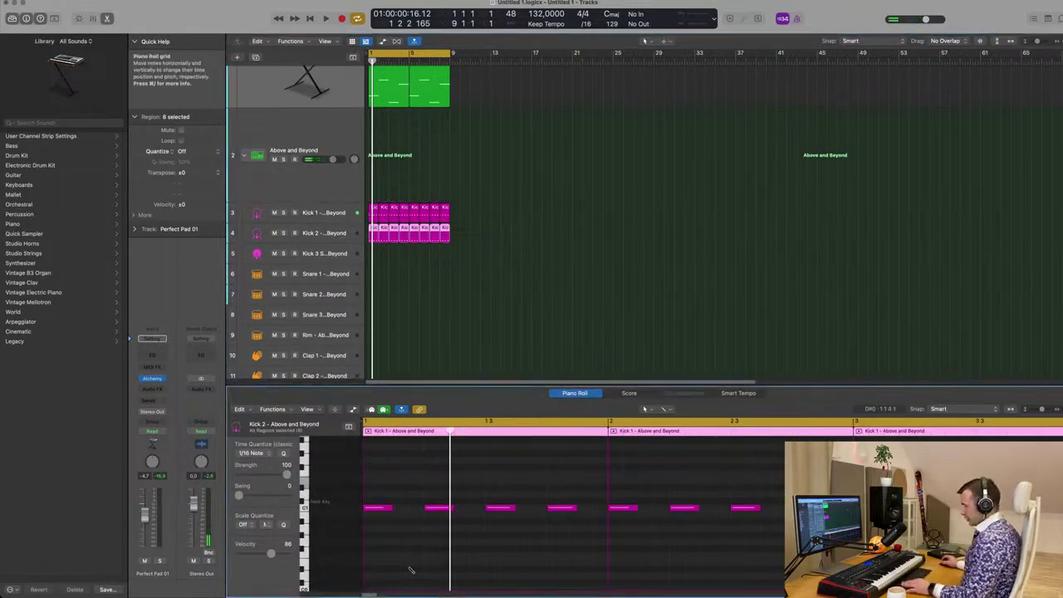
{"action": "key", "text": "alt+Up"}
{"action": "key", "text": "alt+Up"}
{"action": "key", "text": "alt+Up"}
{"action": "key", "text": "alt+Up"}
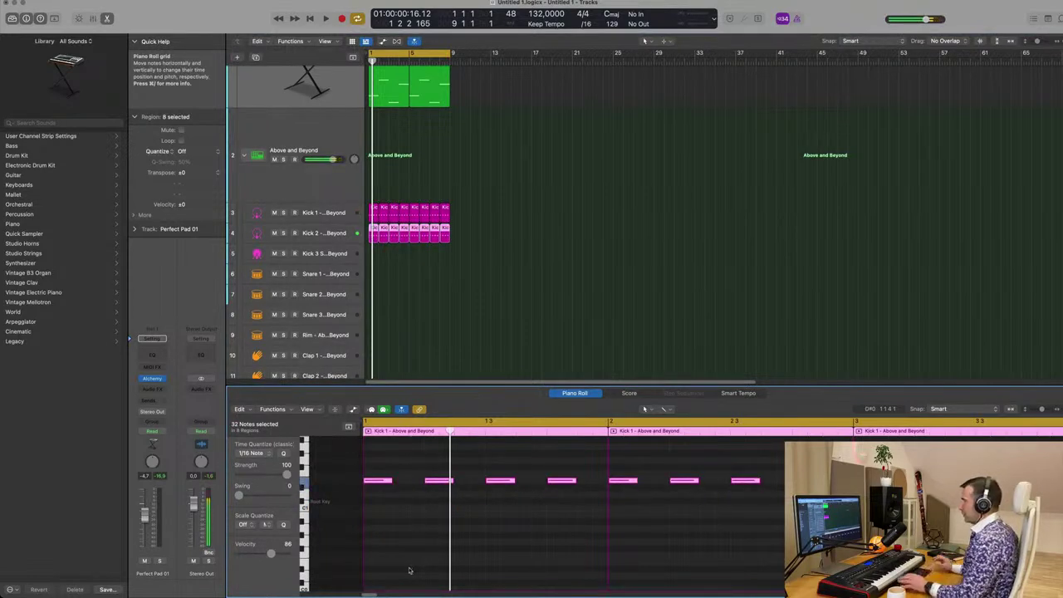
Step: Set the project's key signature to E minor and play the loop briefly
{"action": "left_click", "coordinate": [612, 14]}
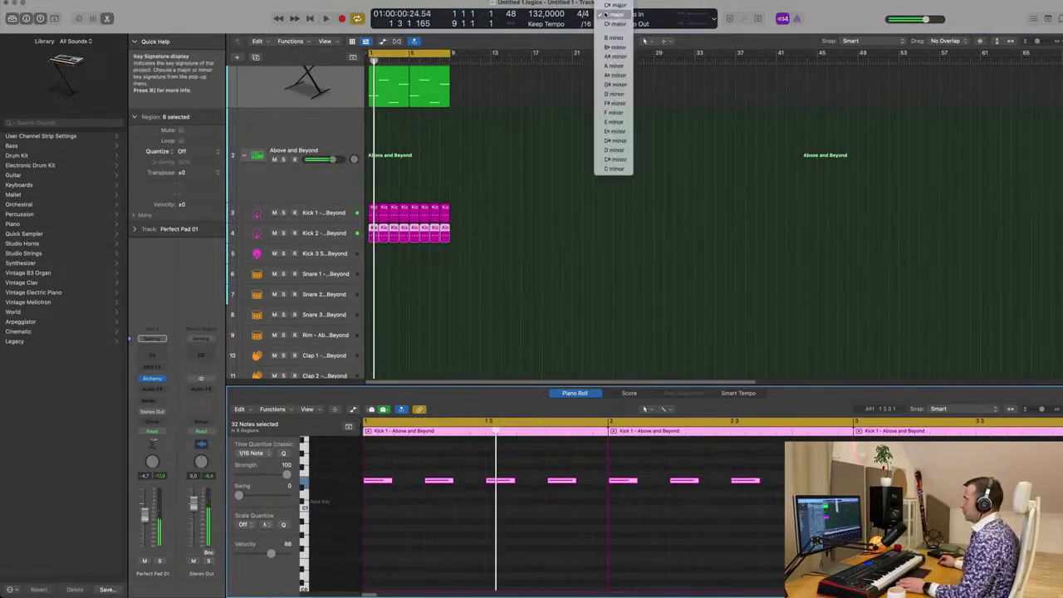
{"action": "left_click", "coordinate": [613, 122]}
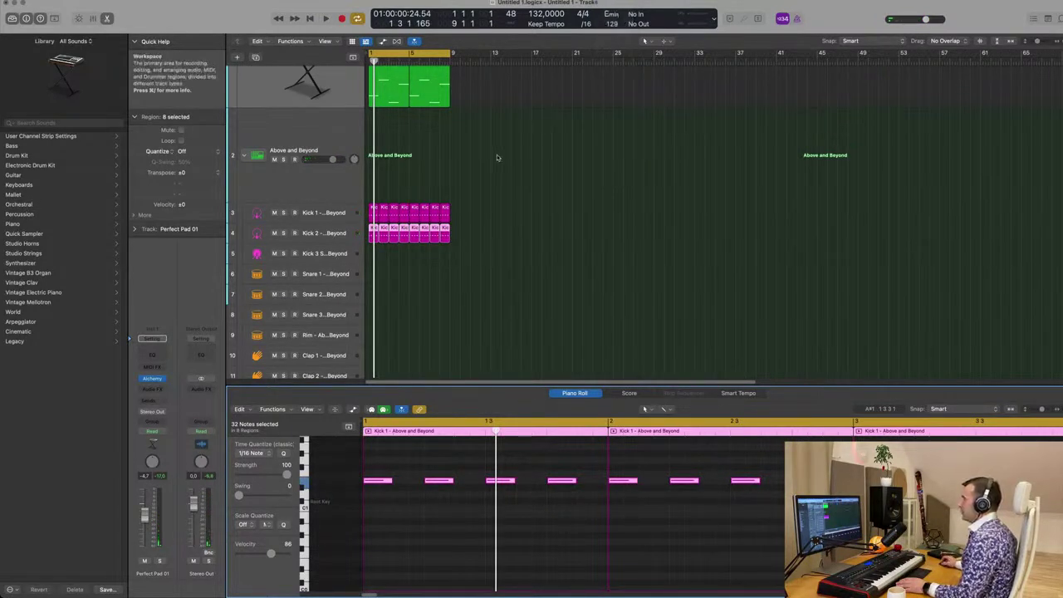
{"action": "left_click", "coordinate": [517, 150]}
{"action": "key", "text": "space"}
{"action": "scroll", "coordinate": [495, 240], "scroll_direction": "up", "scroll_amount": 1}
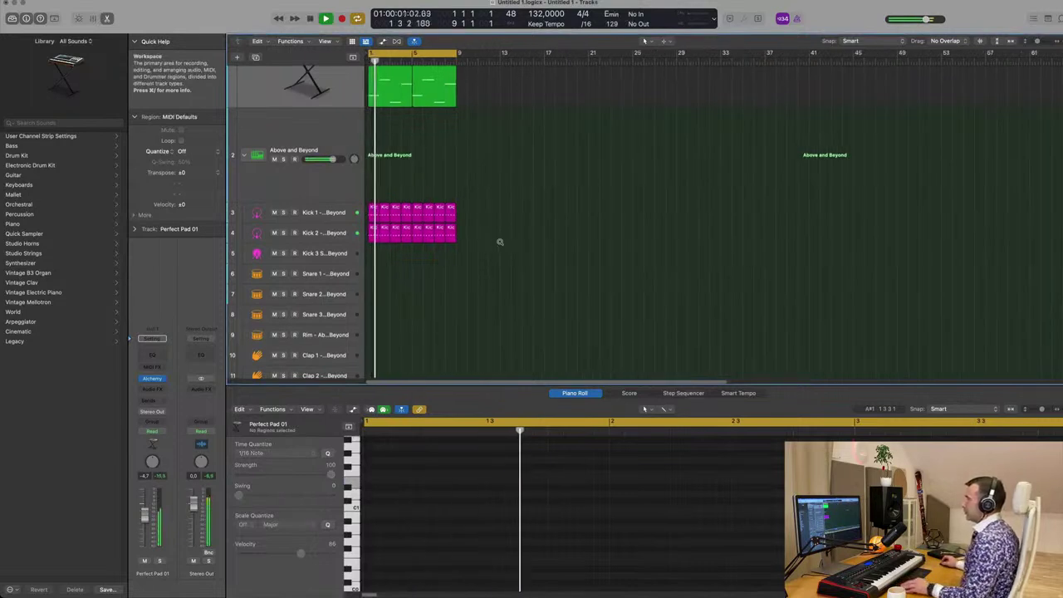
{"action": "key", "text": "space"}
Step: Transpose all notes in the eight Kick 2 regions down one octave
{"action": "left_click_drag", "start_coordinate": [483, 240], "coordinate": [371, 232]}
{"action": "left_click", "coordinate": [453, 537]}
{"action": "key", "text": "super+a"}
{"action": "key", "text": "alt+shift+Down"}
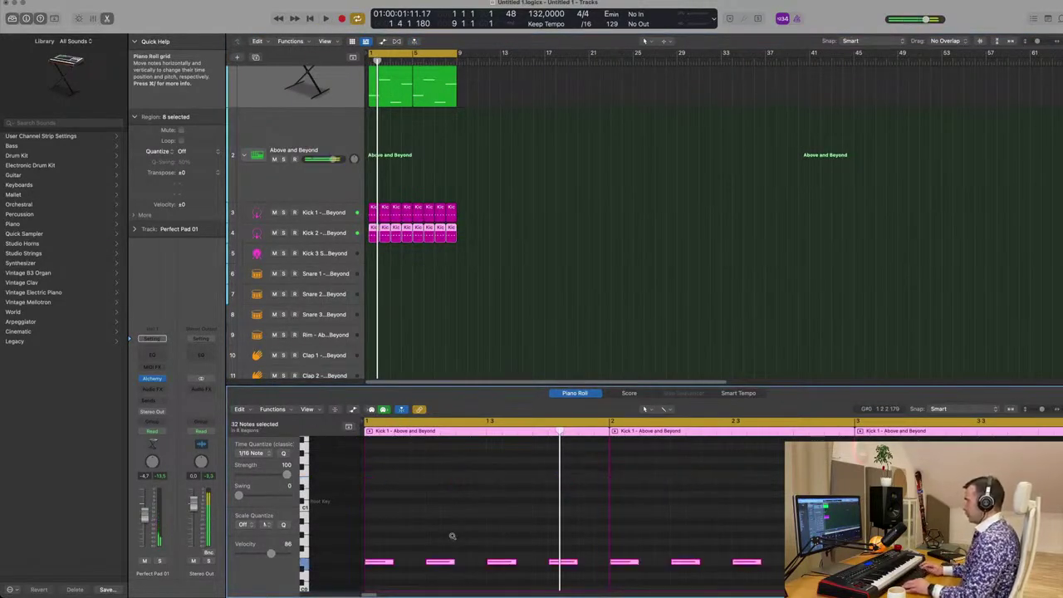
Step: Play back the loop from the start to hear the pad with both kick layers
{"action": "key", "text": "space"}
{"action": "scroll", "coordinate": [451, 187], "scroll_direction": "left", "scroll_amount": 3}
{"action": "scroll", "coordinate": [435, 197], "scroll_direction": "right", "scroll_amount": 2}
{"action": "scroll", "coordinate": [496, 221], "scroll_direction": "up", "scroll_amount": 2}
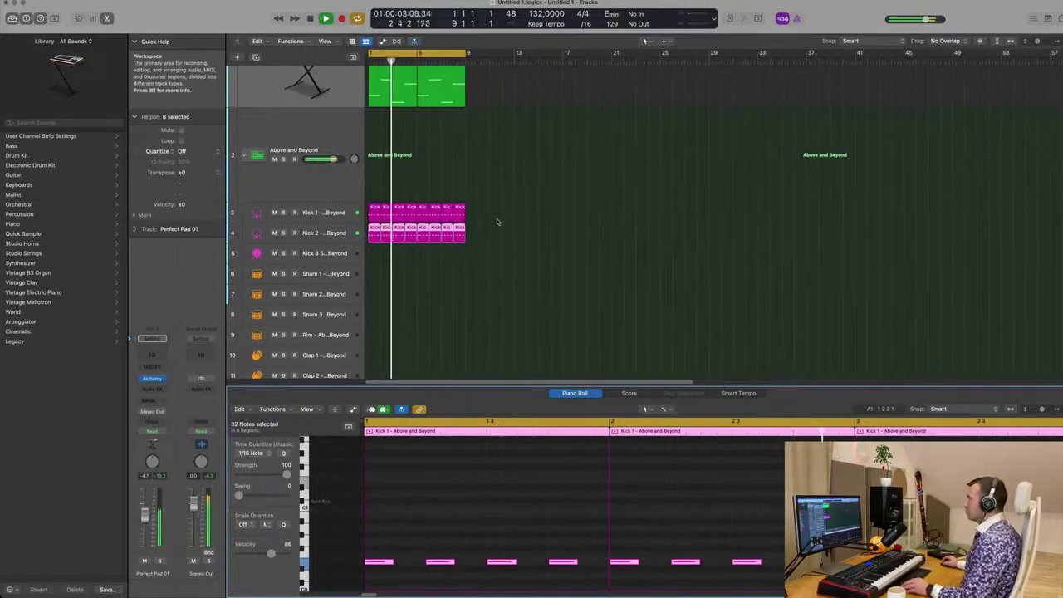
{"action": "key", "text": "Return"}
{"action": "scroll", "coordinate": [491, 225], "scroll_direction": "down", "scroll_amount": 1}
{"action": "scroll", "coordinate": [382, 144], "scroll_direction": "up", "scroll_amount": 3}
{"action": "key", "text": "space"}
Step: Inspect the Perfect Pad 01 track's Alchemy synth while the loop plays, with its window moved off the arrangement, and close it
{"action": "left_click", "coordinate": [289, 132]}
{"action": "key", "text": "Return"}
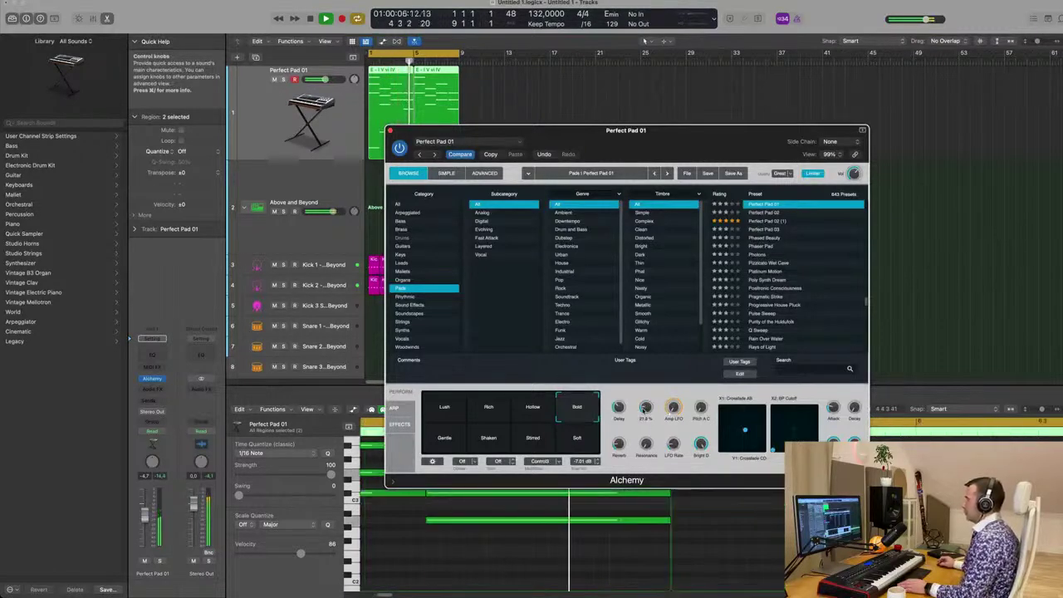
{"action": "left_click_drag", "start_coordinate": [416, 141], "coordinate": [294, 168]}
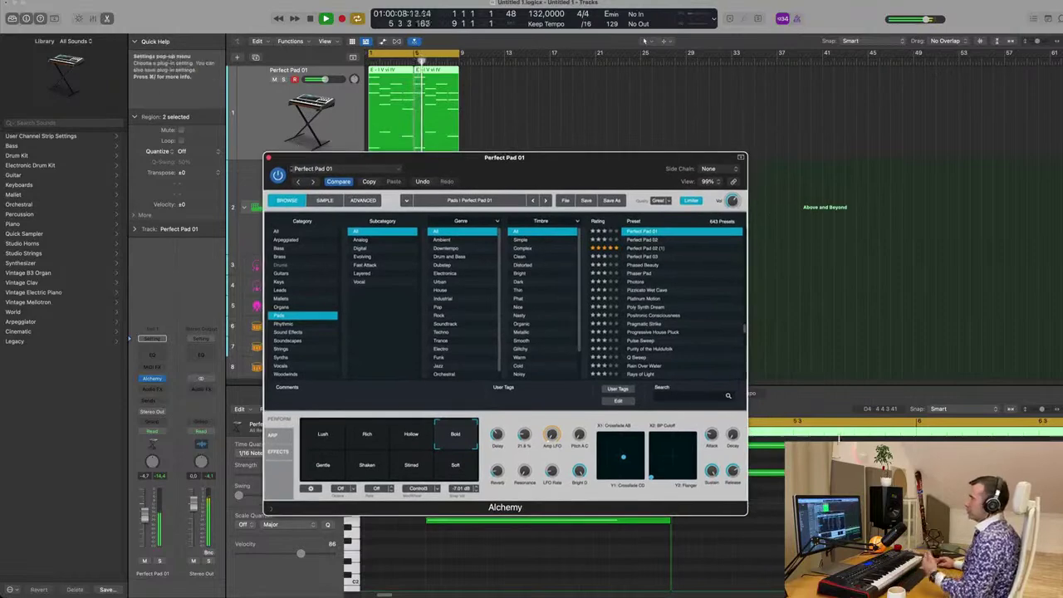
{"action": "left_click", "coordinate": [268, 157]}
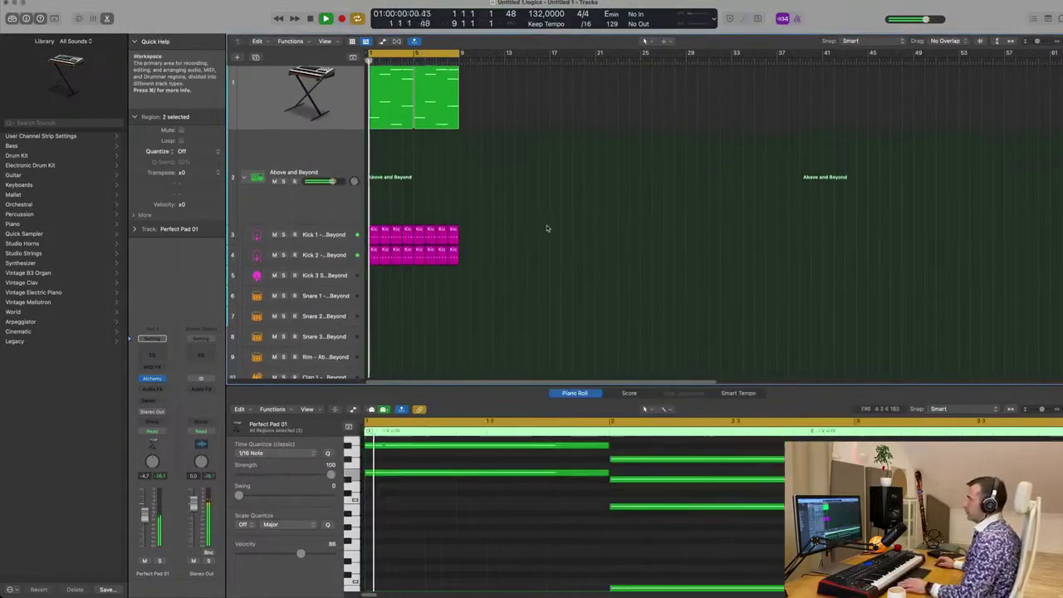
Step: Stop playback and copy the first Kick 2 region onto the Snare 1 track at bar 1
{"action": "scroll", "coordinate": [546, 225], "scroll_direction": "down", "scroll_amount": 4}
{"action": "left_click", "coordinate": [372, 170]}
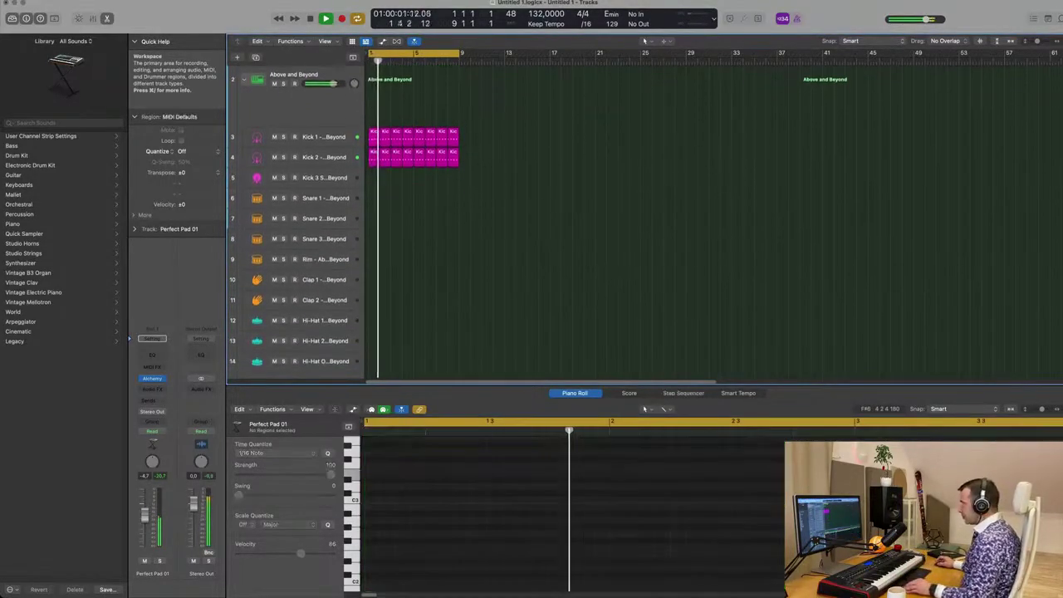
{"action": "key", "text": "space"}
{"action": "left_click", "coordinate": [371, 159]}
{"action": "left_click_drag", "start_coordinate": [371, 160], "coordinate": [373, 197]}
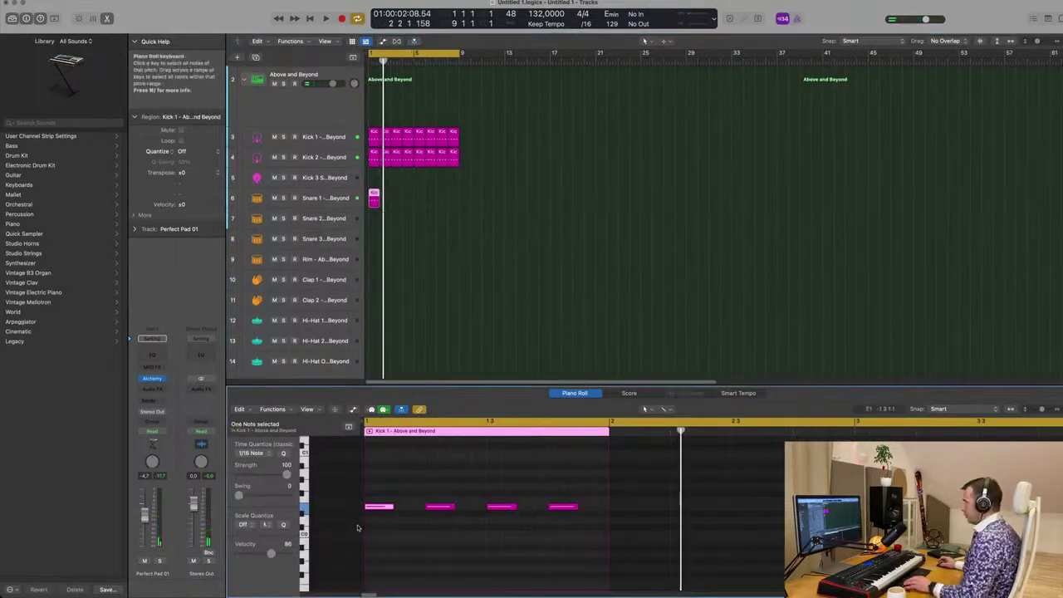
Step: In the Snare 1 region, delete the notes on beats 1 and 3 and transpose the other two up two octaves
{"action": "left_click_drag", "start_coordinate": [406, 479], "coordinate": [581, 545]}
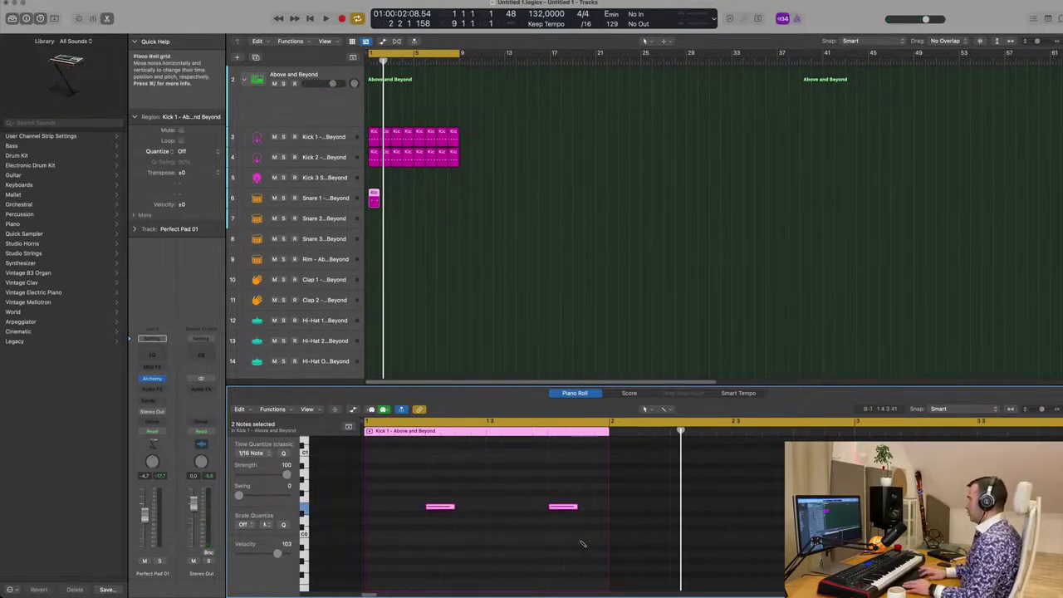
{"action": "key", "text": "space"}
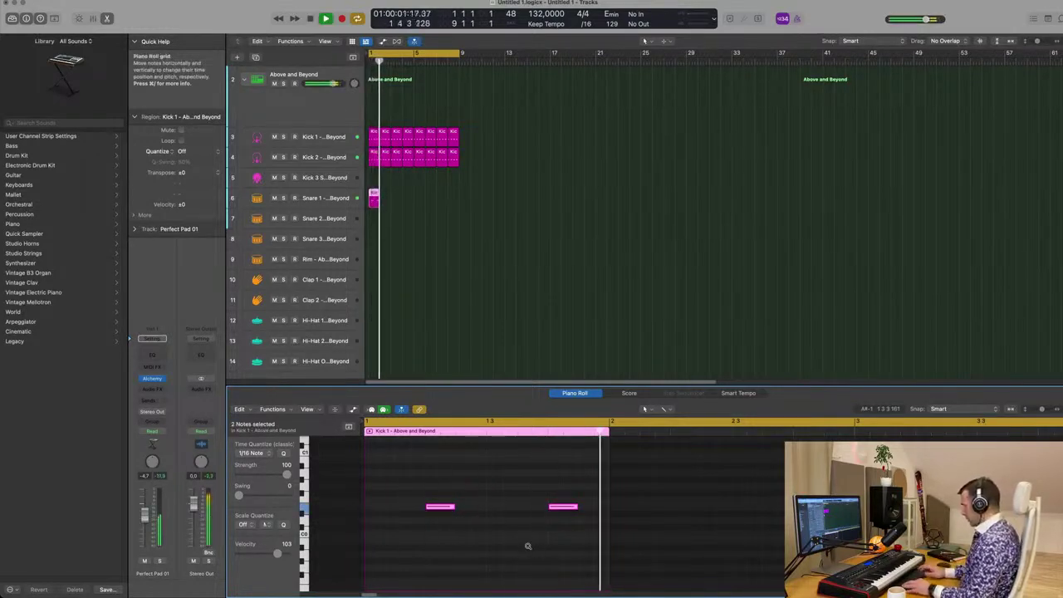
{"action": "key", "text": "Delete"}
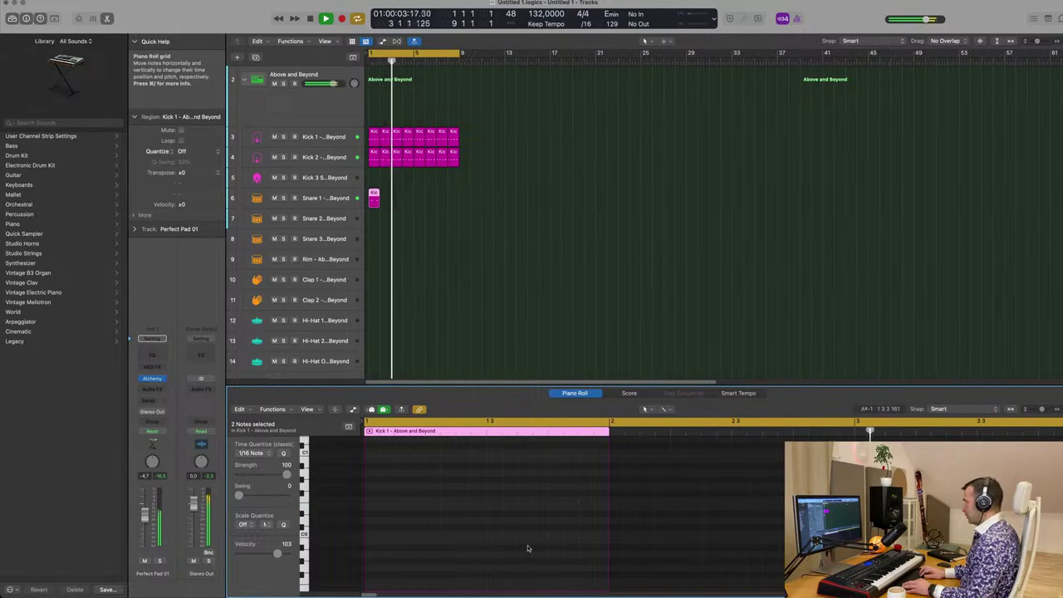
{"action": "scroll", "coordinate": [519, 547], "scroll_direction": "up", "scroll_amount": 5}
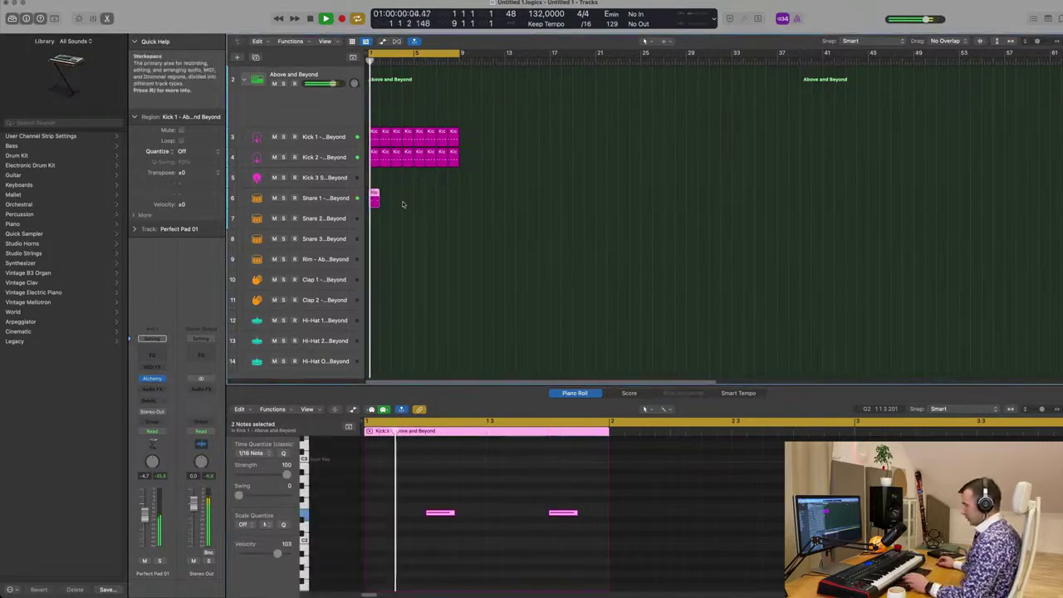
Step: Repeat the Snare 1 region to fill the eight-bar loop and lower the track's volume to -4.6 dB
{"action": "key", "text": "super+r"}
{"action": "key", "text": "super+r"}
{"action": "key", "text": "super+r"}
{"action": "key", "text": "super+r"}
{"action": "key", "text": "super+r"}
{"action": "key", "text": "super+r"}
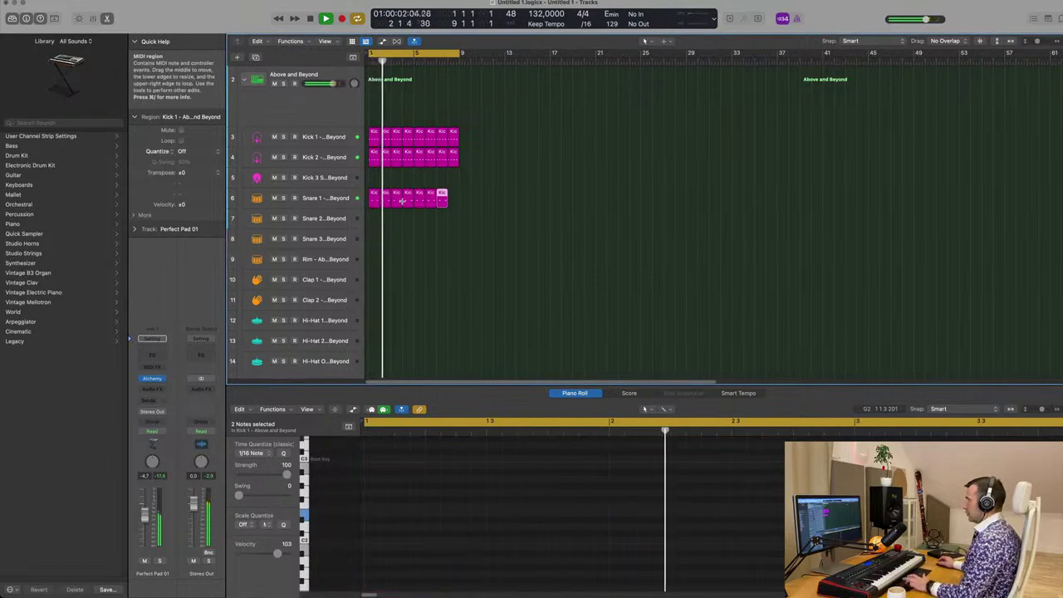
{"action": "key", "text": "super+r"}
{"action": "left_click", "coordinate": [346, 203]}
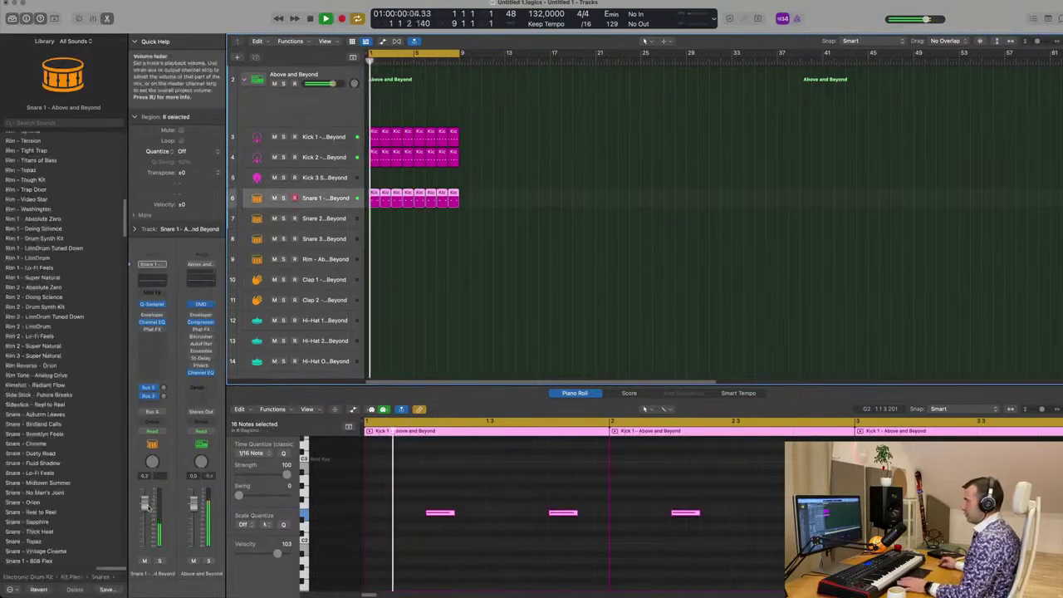
{"action": "key", "text": "space"}
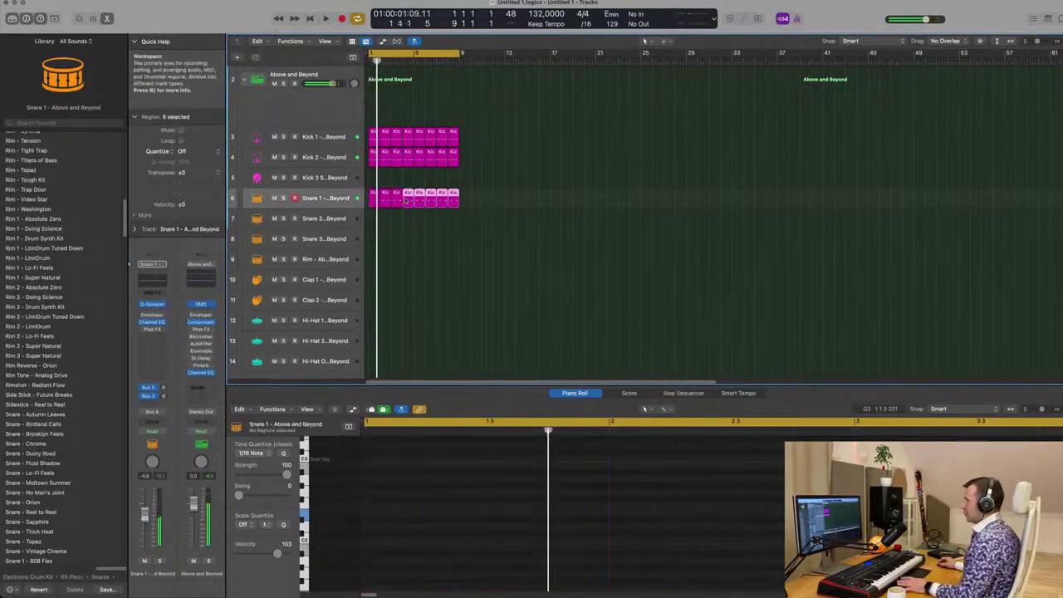
Step: Audition the eight snare regions on the Snare 2 track and on the Snare 3 track
{"action": "left_click_drag", "start_coordinate": [392, 194], "coordinate": [397, 220]}
{"action": "key", "text": "space"}
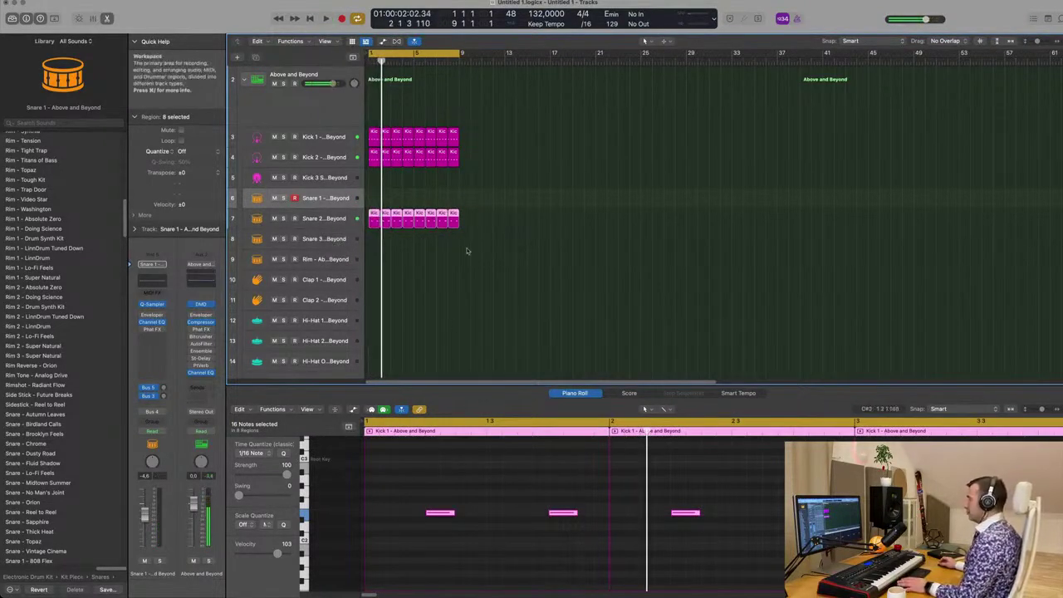
{"action": "left_click_drag", "start_coordinate": [373, 232], "coordinate": [373, 262]}
{"action": "key", "text": "space"}
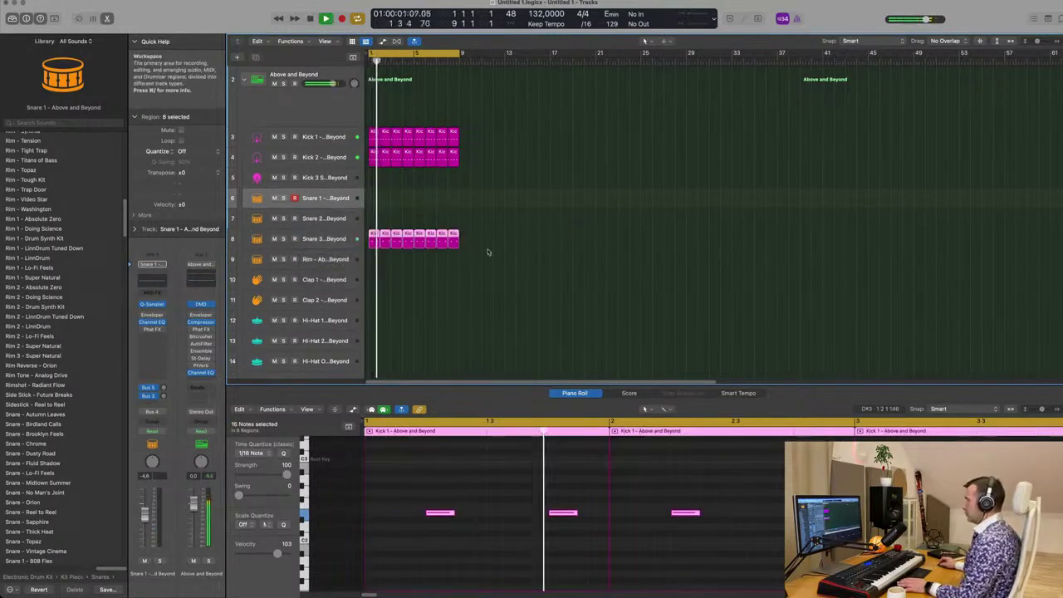
{"action": "key", "text": "space"}
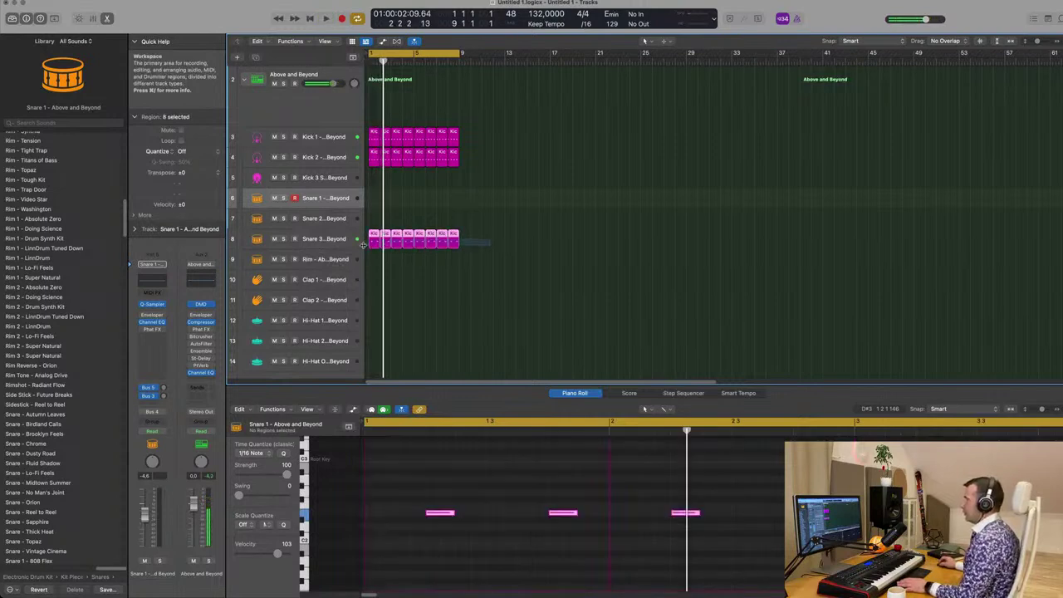
Step: Move the eight snare regions from Snare 3 to the Snare 1 track and lower its volume to -7.6 dB
{"action": "left_click_drag", "start_coordinate": [373, 239], "coordinate": [374, 200]}
{"action": "key", "text": "space"}
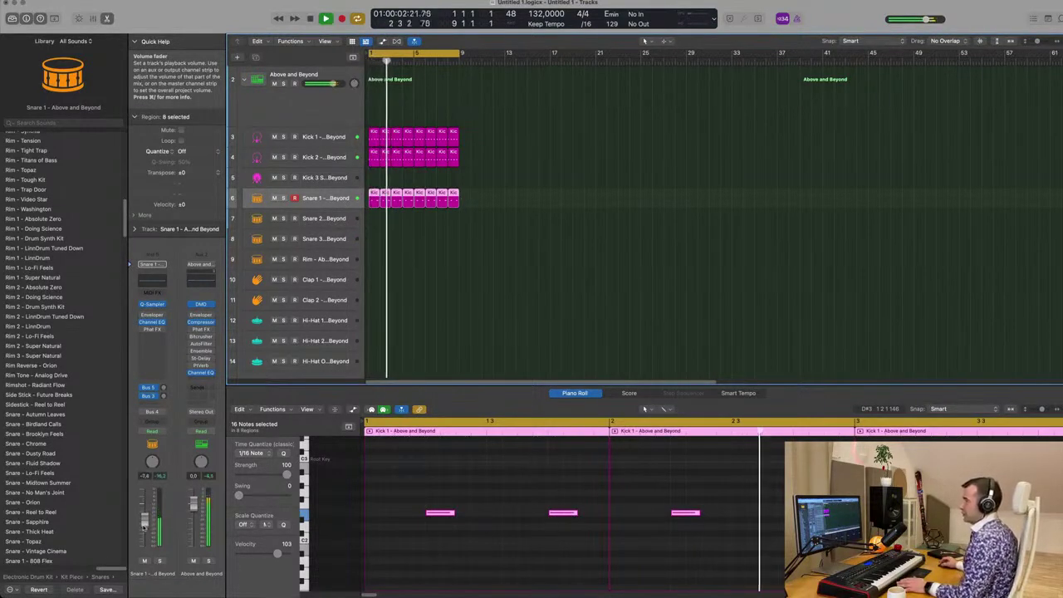
{"action": "left_click", "coordinate": [430, 320]}
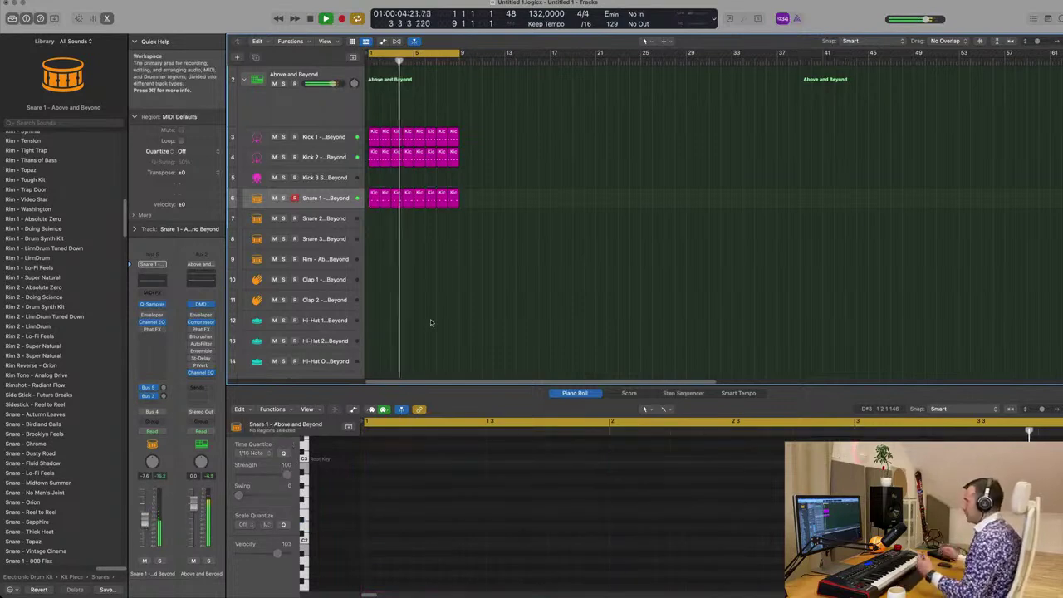
Step: Stop playback and copy the first Kick 2 region onto the Hi-Hat 1 track, starting on beat 2 of bar 1
{"action": "scroll", "coordinate": [440, 307], "scroll_direction": "down", "scroll_amount": 2}
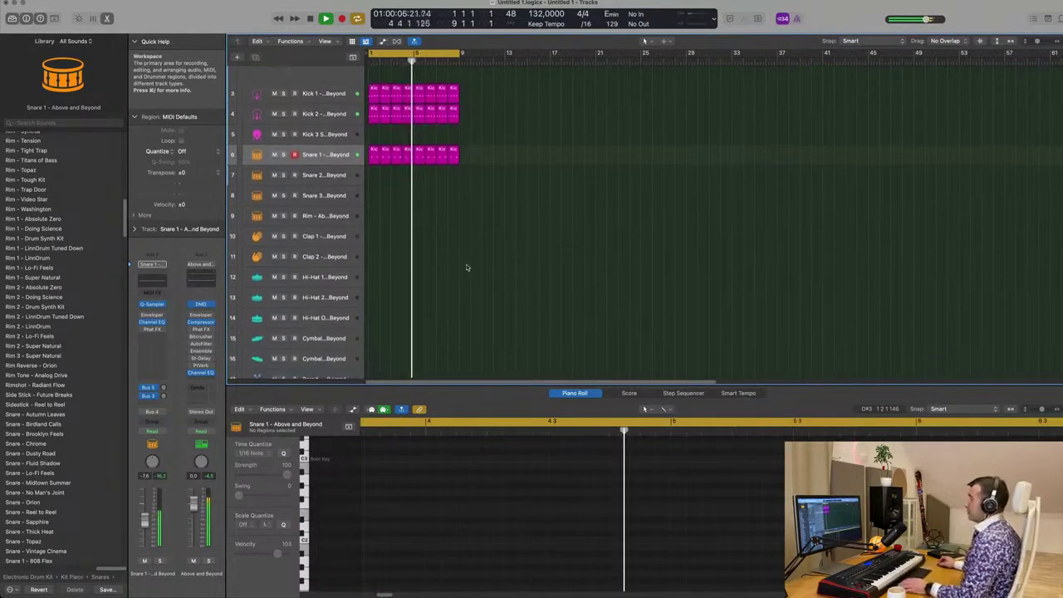
{"action": "key", "text": "space"}
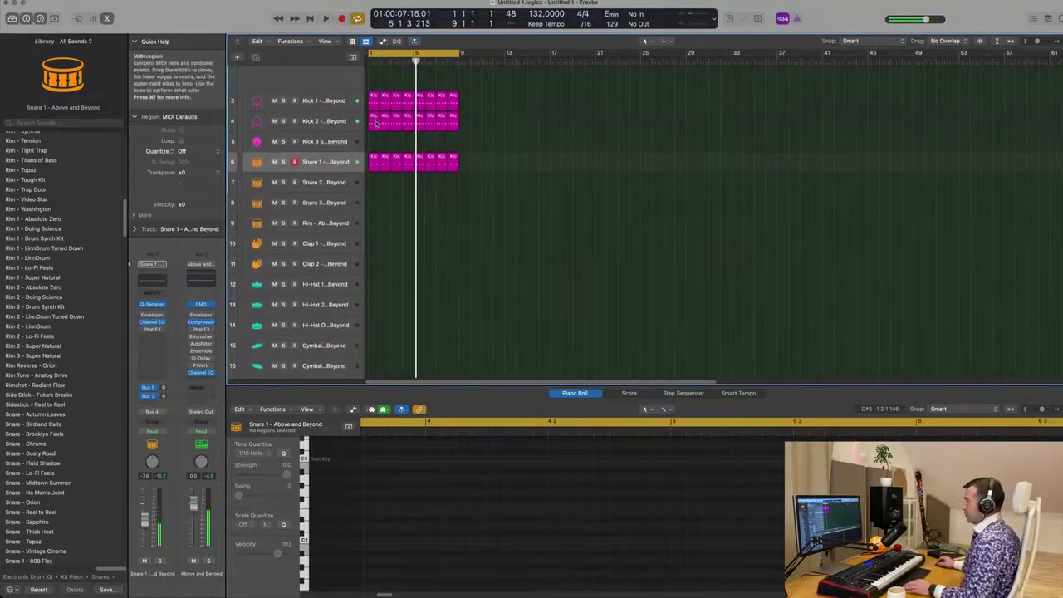
{"action": "left_click", "coordinate": [373, 123]}
{"action": "left_click_drag", "start_coordinate": [374, 123], "coordinate": [376, 286]}
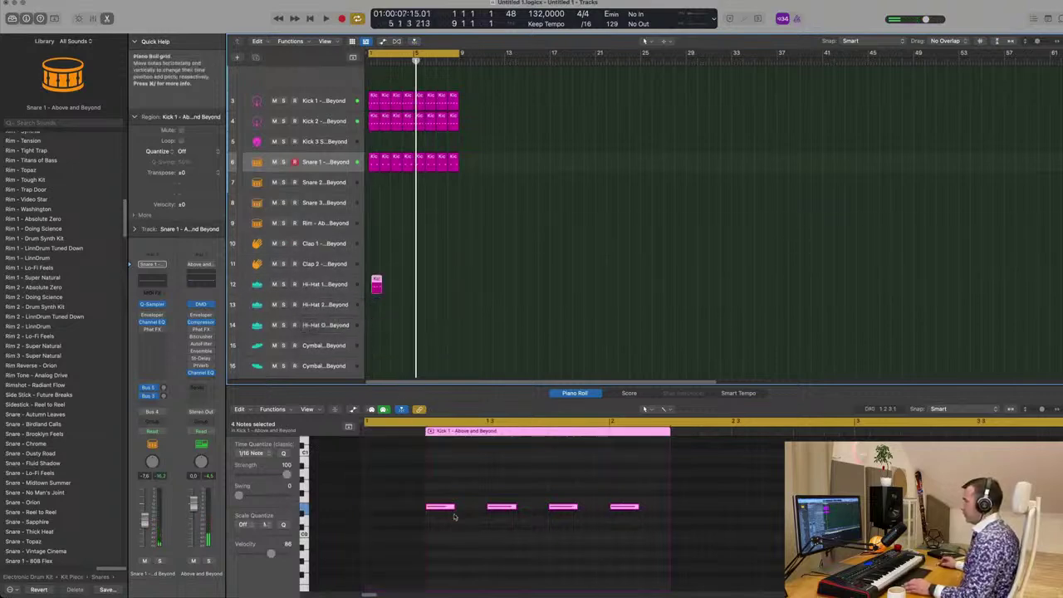
Step: Shift the four notes in the Hi-Hat 1 region an eighth note later onto the off-beats
{"action": "left_click_drag", "start_coordinate": [447, 484], "coordinate": [657, 536]}
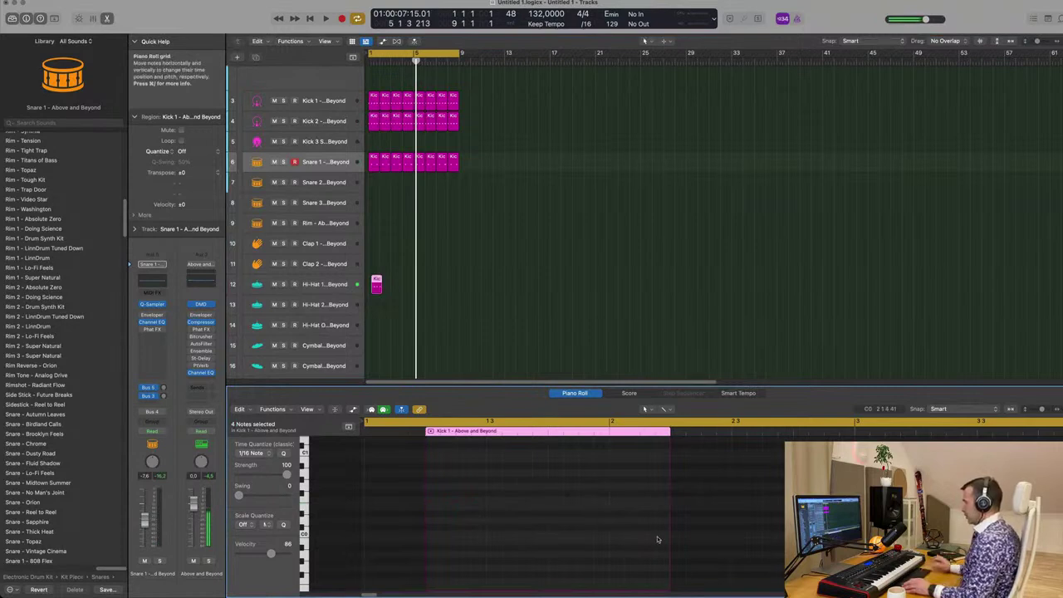
{"action": "scroll", "coordinate": [562, 549], "scroll_direction": "up", "scroll_amount": 5}
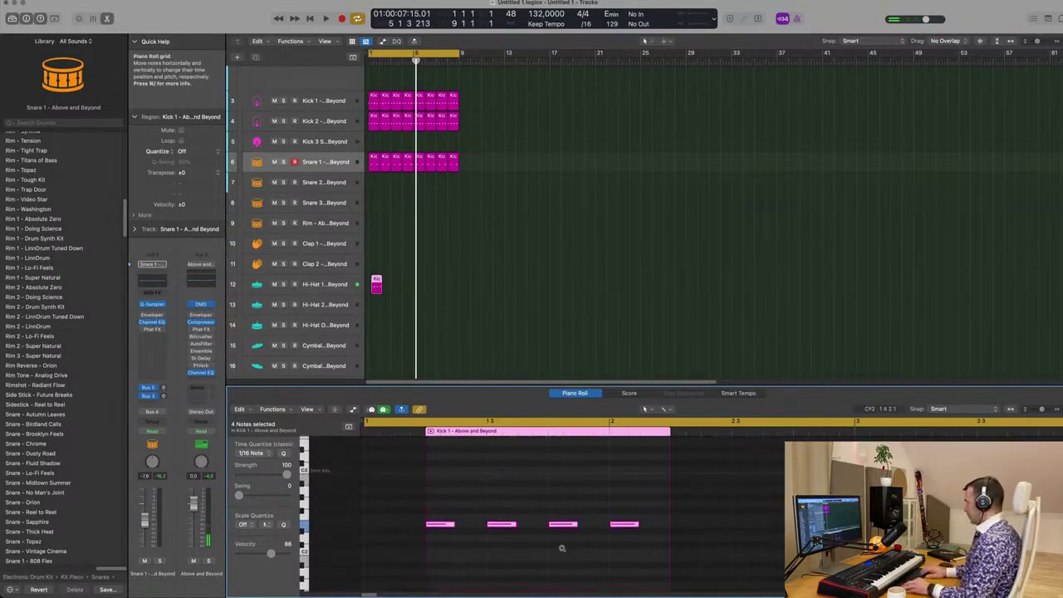
{"action": "key", "text": "space"}
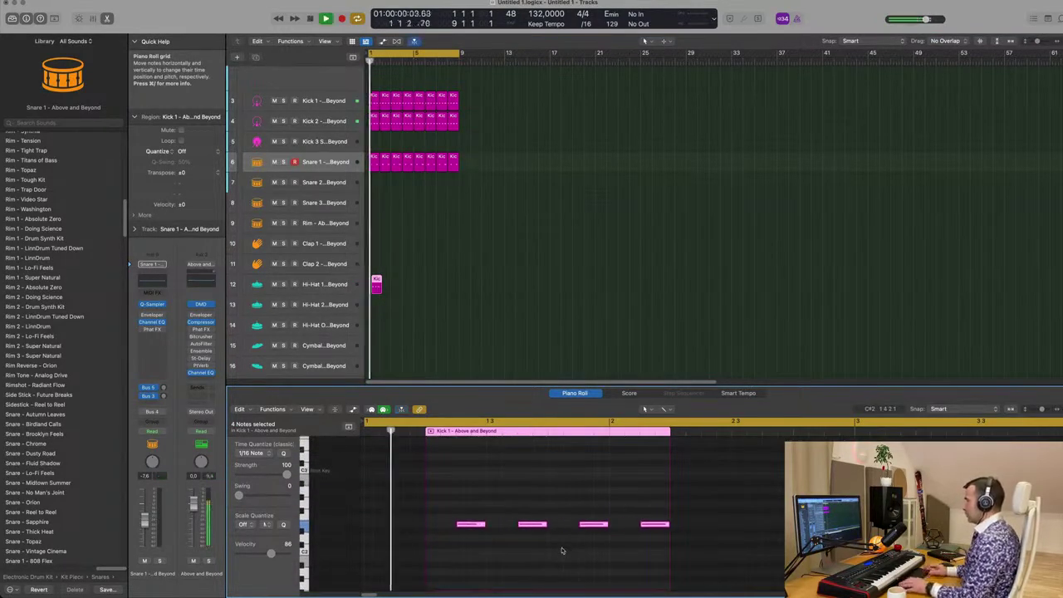
Step: Move the Hi-Hat 1 region to the start of bar 1 and repeat it to fill the eight-bar loop
{"action": "left_click_drag", "start_coordinate": [444, 273], "coordinate": [385, 283]}
{"action": "scroll", "coordinate": [396, 287], "scroll_direction": "up", "scroll_amount": 5}
{"action": "key", "text": "super+r"}
{"action": "key", "text": "super+r"}
{"action": "key", "text": "super+r"}
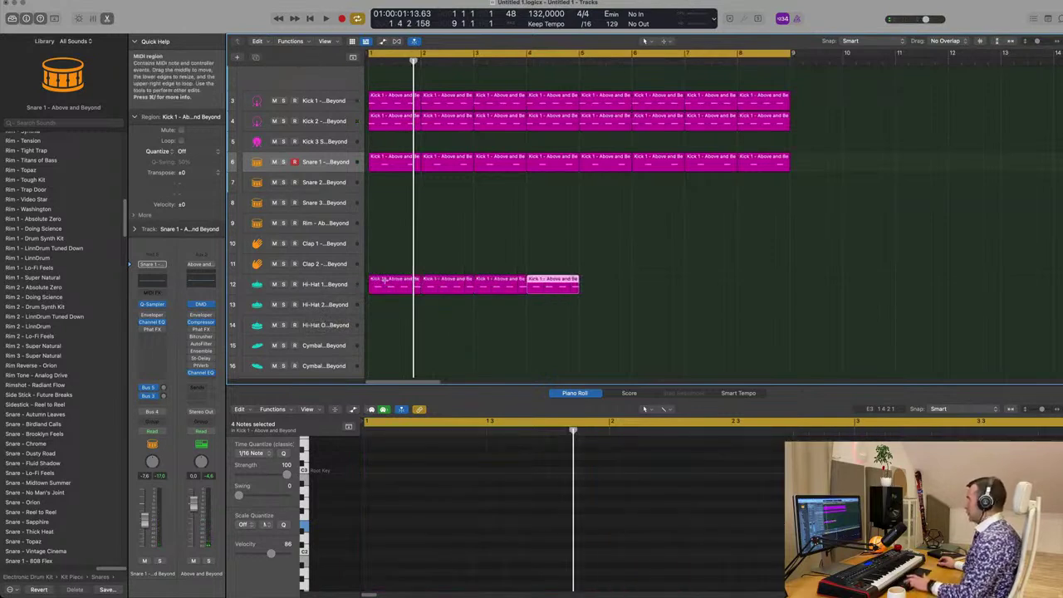
{"action": "scroll", "coordinate": [384, 282], "scroll_direction": "down", "scroll_amount": 6}
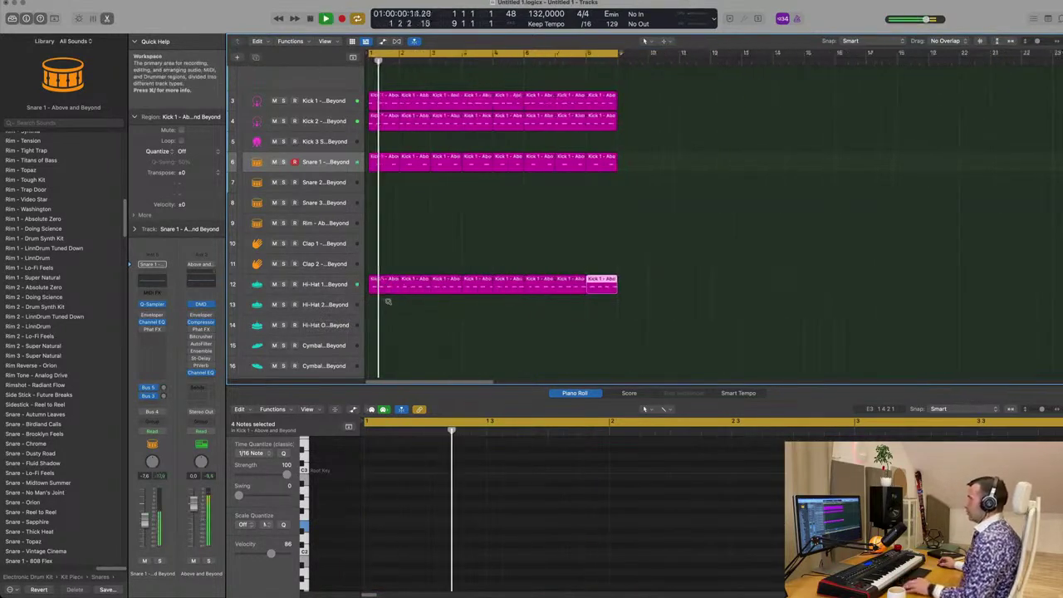
Step: Play back the eight-bar loop and review the pad and all drum tracks together with the new hi-hats
{"action": "key", "text": "space"}
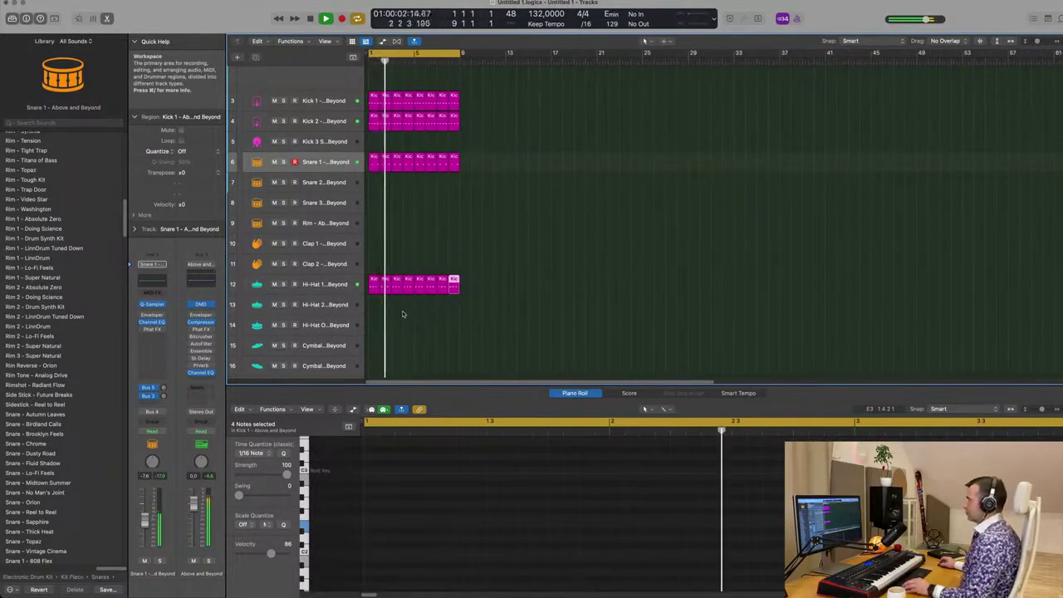
{"action": "scroll", "coordinate": [410, 309], "scroll_direction": "down", "scroll_amount": 2}
{"action": "scroll", "coordinate": [409, 311], "scroll_direction": "down", "scroll_amount": 1}
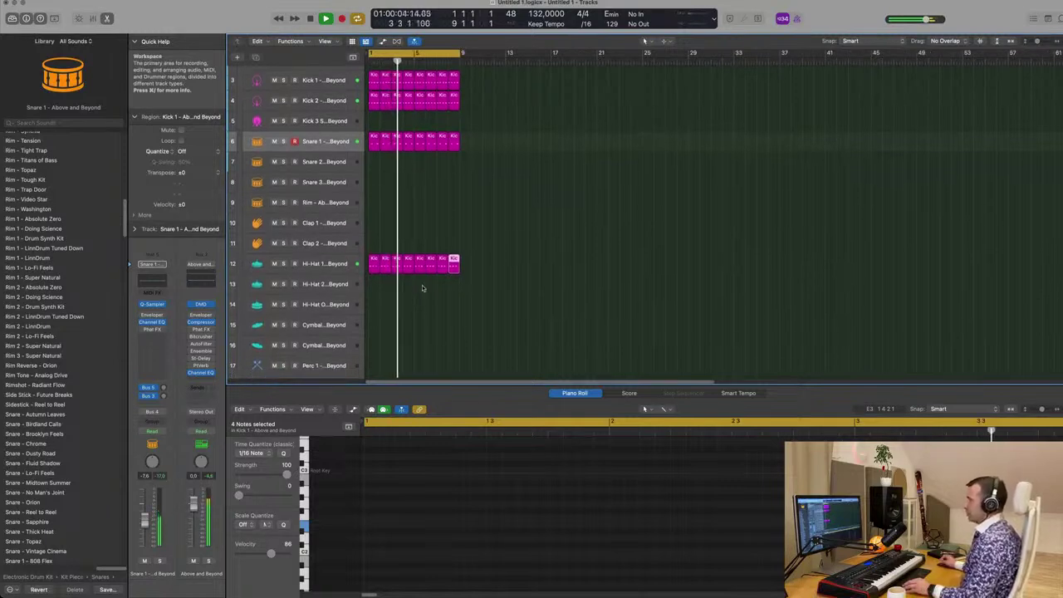
{"action": "scroll", "coordinate": [426, 290], "scroll_direction": "down", "scroll_amount": 4}
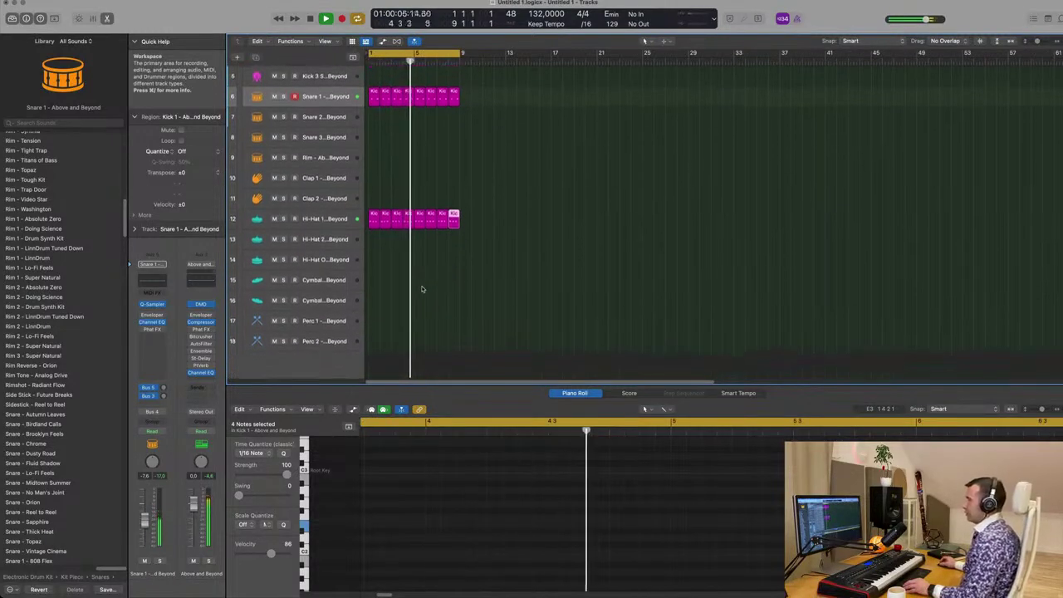
{"action": "scroll", "coordinate": [445, 289], "scroll_direction": "up", "scroll_amount": 6}
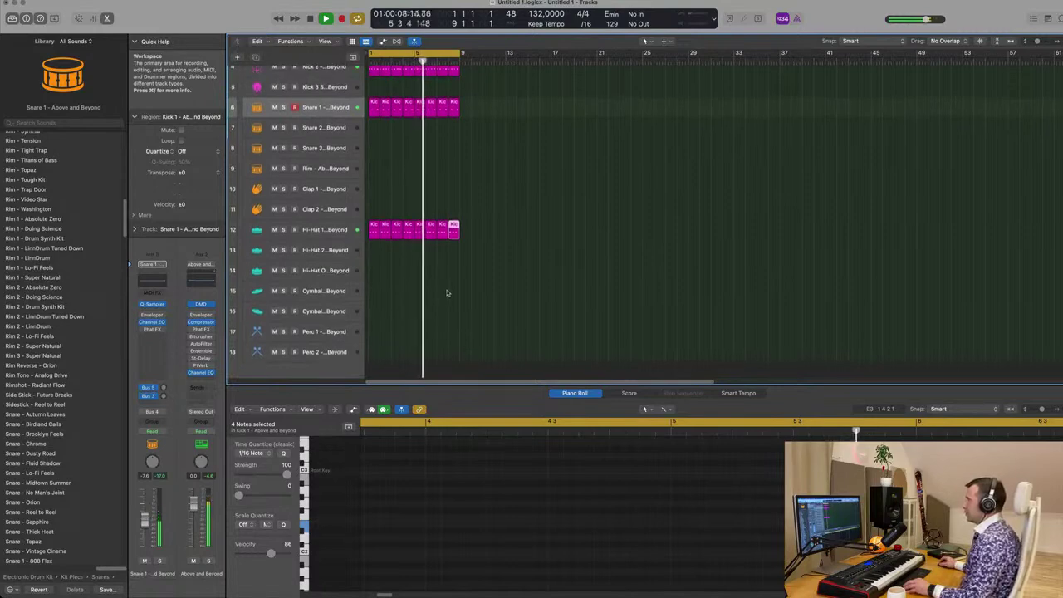
{"action": "scroll", "coordinate": [469, 292], "scroll_direction": "up", "scroll_amount": 4}
{"action": "scroll", "coordinate": [469, 292], "scroll_direction": "down", "scroll_amount": 5}
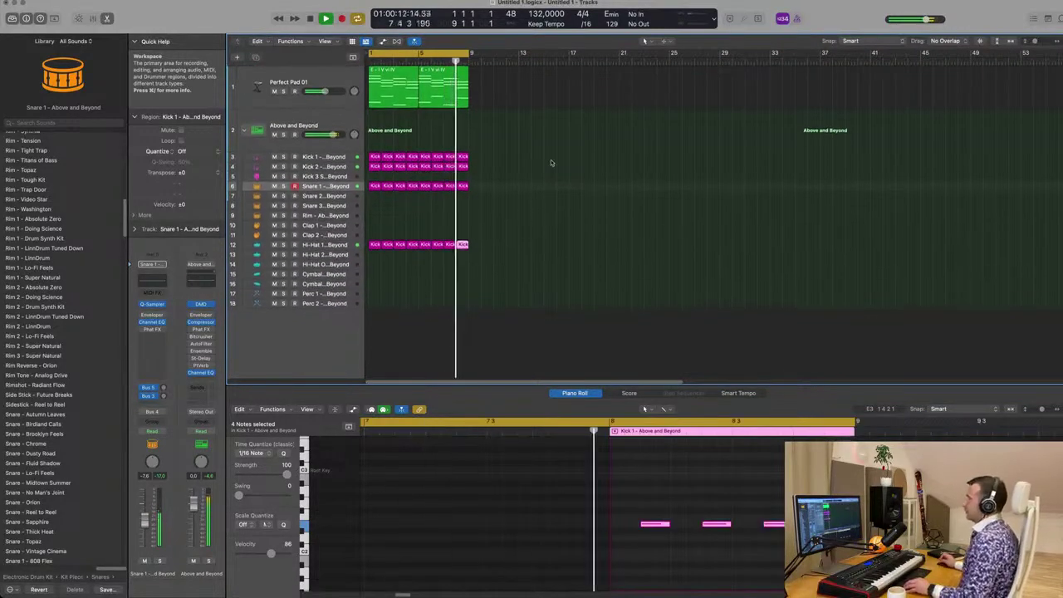
Step: Lower the Snare 1 track's volume to -13.4 dB
{"action": "left_click", "coordinate": [325, 244]}
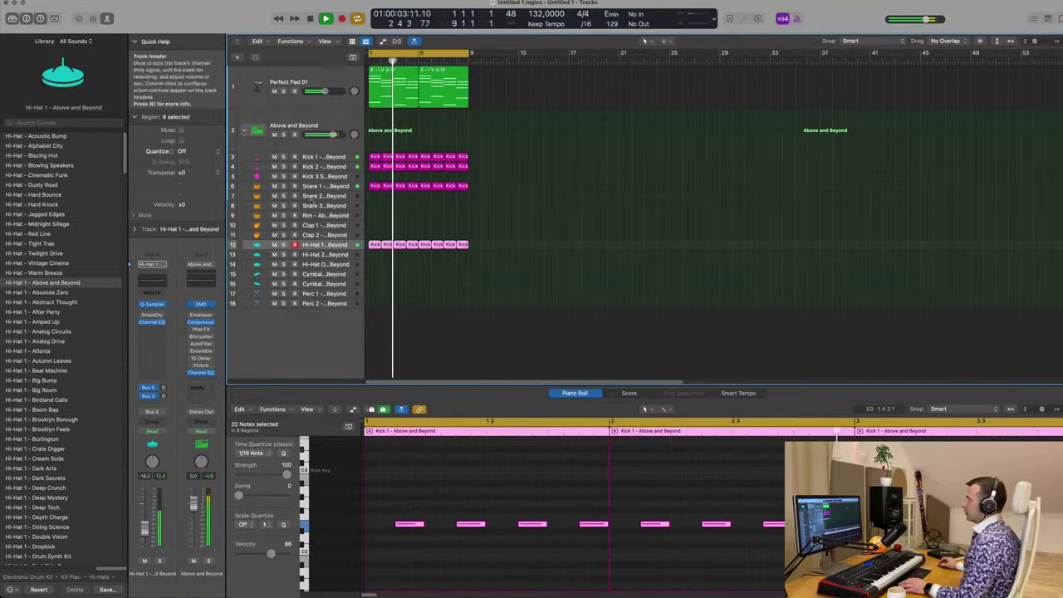
{"action": "left_click", "coordinate": [324, 186]}
{"action": "key", "text": "Return"}
{"action": "left_click_drag", "start_coordinate": [144, 519], "coordinate": [144, 525]}
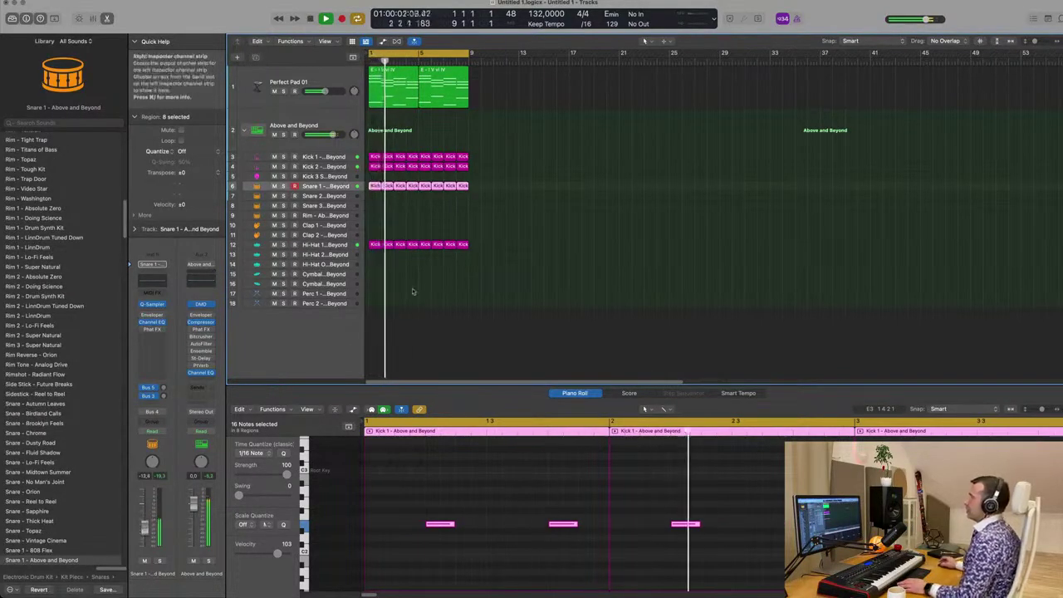
Step: Duplicate the Perfect Pad 01 track and copy its first chord region onto the new track at bar 1
{"action": "left_click", "coordinate": [337, 81]}
{"action": "left_click", "coordinate": [256, 56]}
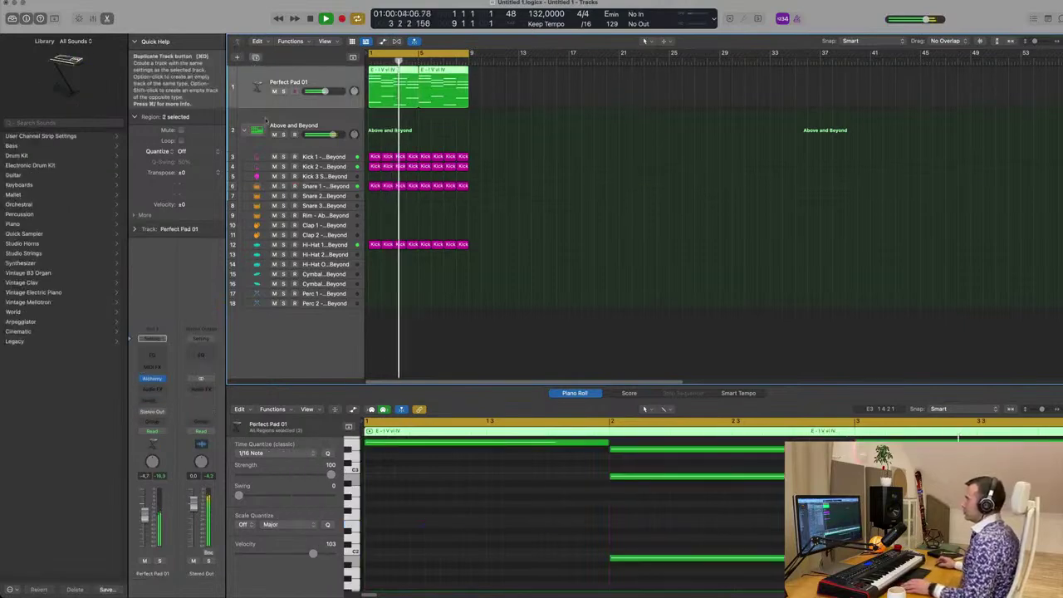
{"action": "key", "text": "space"}
{"action": "left_click", "coordinate": [390, 84]}
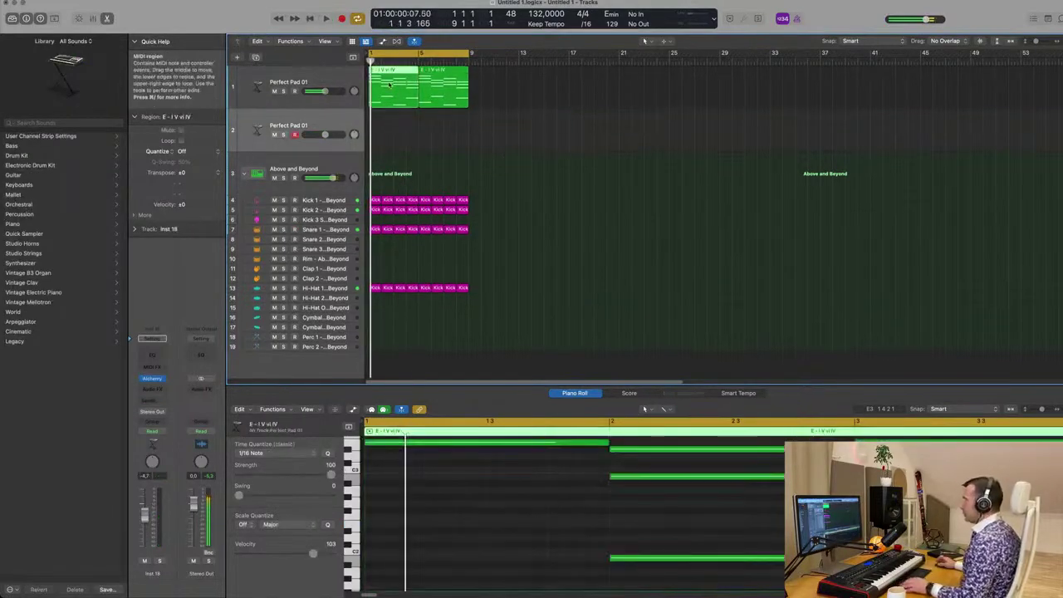
{"action": "left_click_drag", "start_coordinate": [386, 96], "coordinate": [387, 138]}
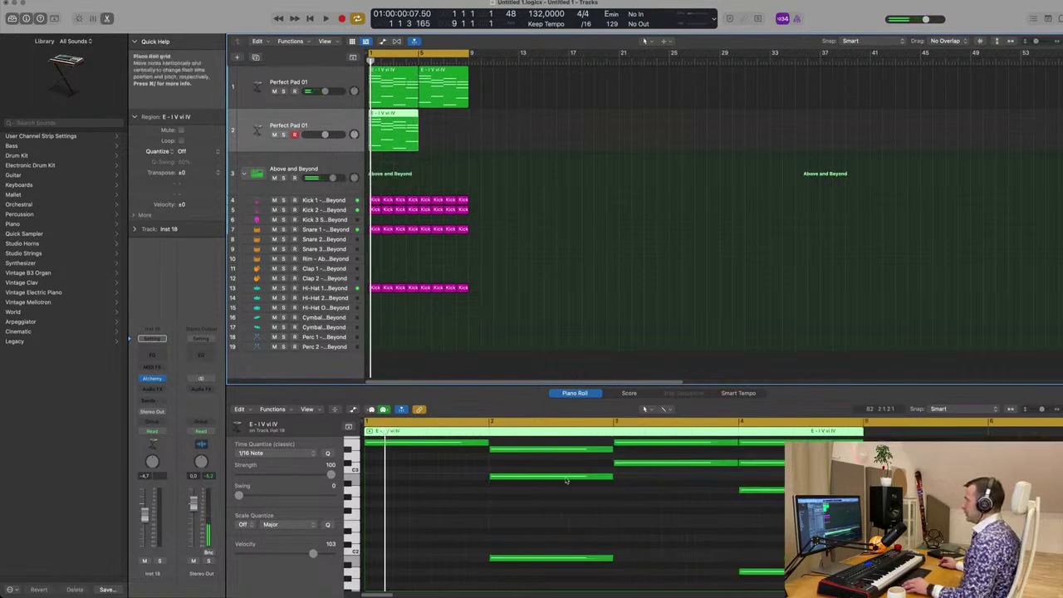
Step: Delete the upper chord notes in the copied region and shorten the four remaining root notes to about an eighth note
{"action": "scroll", "coordinate": [555, 492], "scroll_direction": "down", "scroll_amount": 3}
{"action": "scroll", "coordinate": [556, 490], "scroll_direction": "down", "scroll_amount": 3}
{"action": "scroll", "coordinate": [523, 523], "scroll_direction": "up", "scroll_amount": 3}
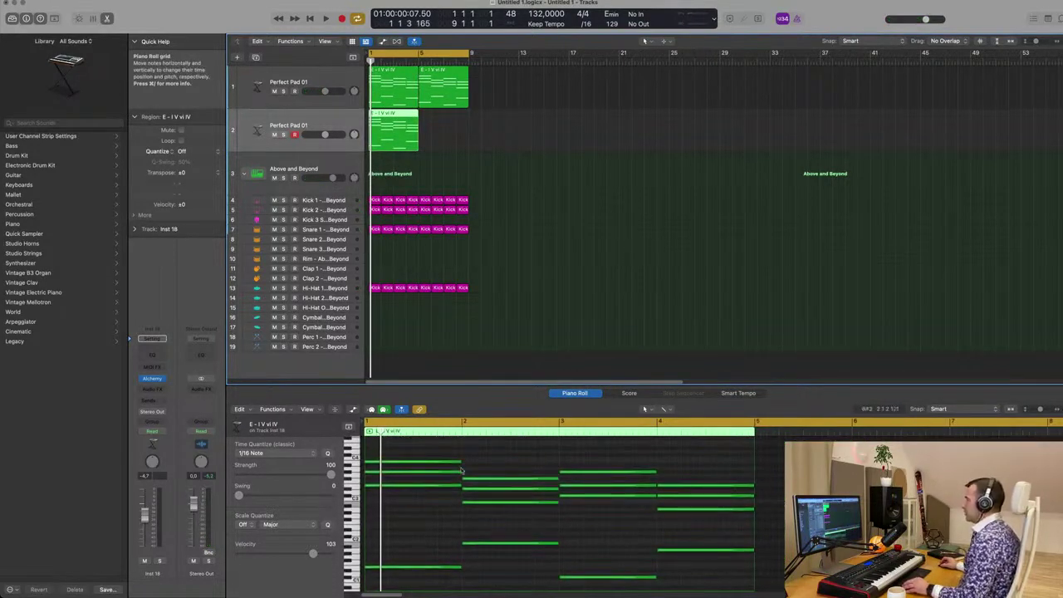
{"action": "left_click_drag", "start_coordinate": [429, 454], "coordinate": [731, 529]}
{"action": "key", "text": "Delete"}
{"action": "left_click_drag", "start_coordinate": [434, 513], "coordinate": [696, 572]}
{"action": "scroll", "coordinate": [678, 498], "scroll_direction": "up", "scroll_amount": 2}
{"action": "left_click_drag", "start_coordinate": [656, 481], "coordinate": [575, 484]}
{"action": "key", "text": "space"}
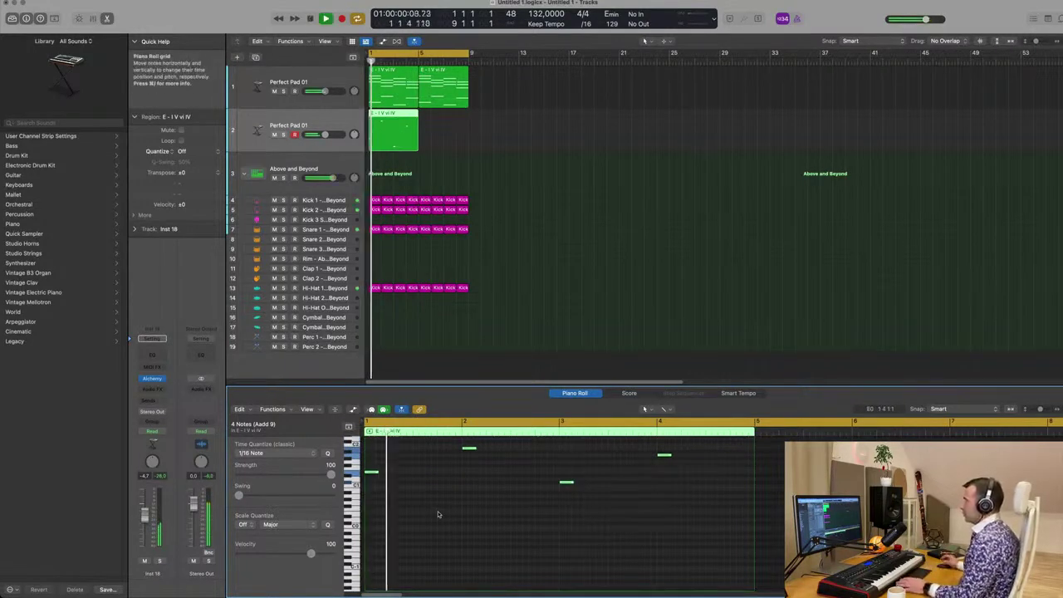
Step: Shorten the root notes to sixteenths and duplicate them until they fill all four bars of the bass region
{"action": "scroll", "coordinate": [426, 501], "scroll_direction": "up", "scroll_amount": 2}
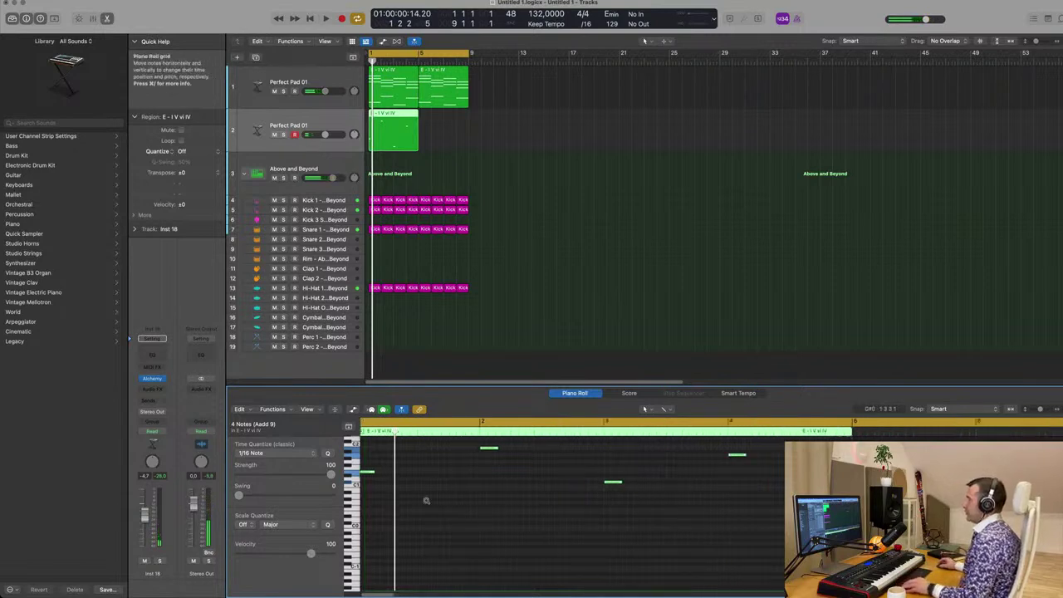
{"action": "key", "text": "super+Left"}
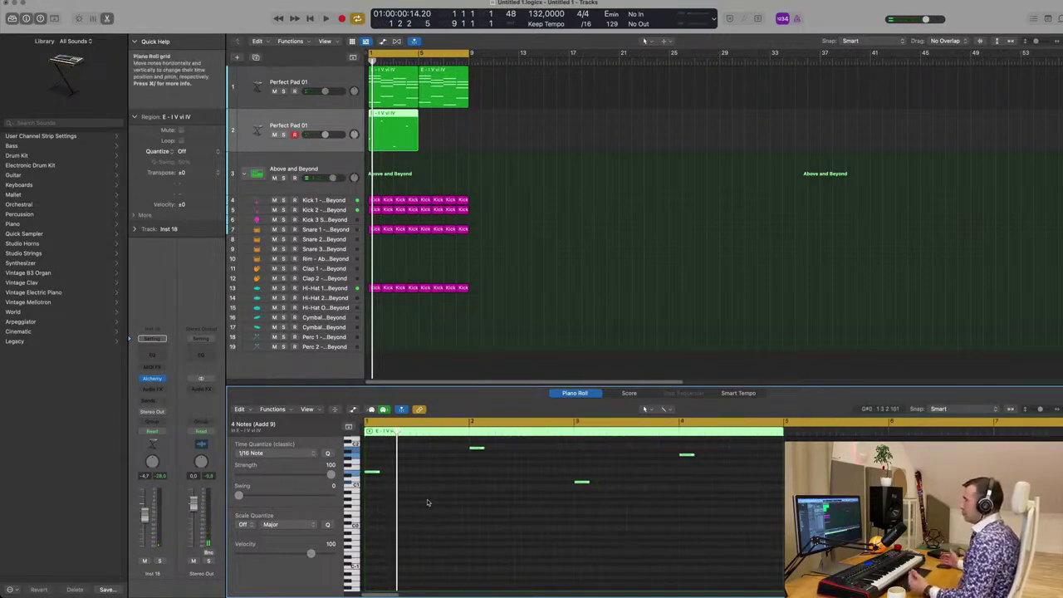
{"action": "scroll", "coordinate": [421, 499], "scroll_direction": "up", "scroll_amount": 4}
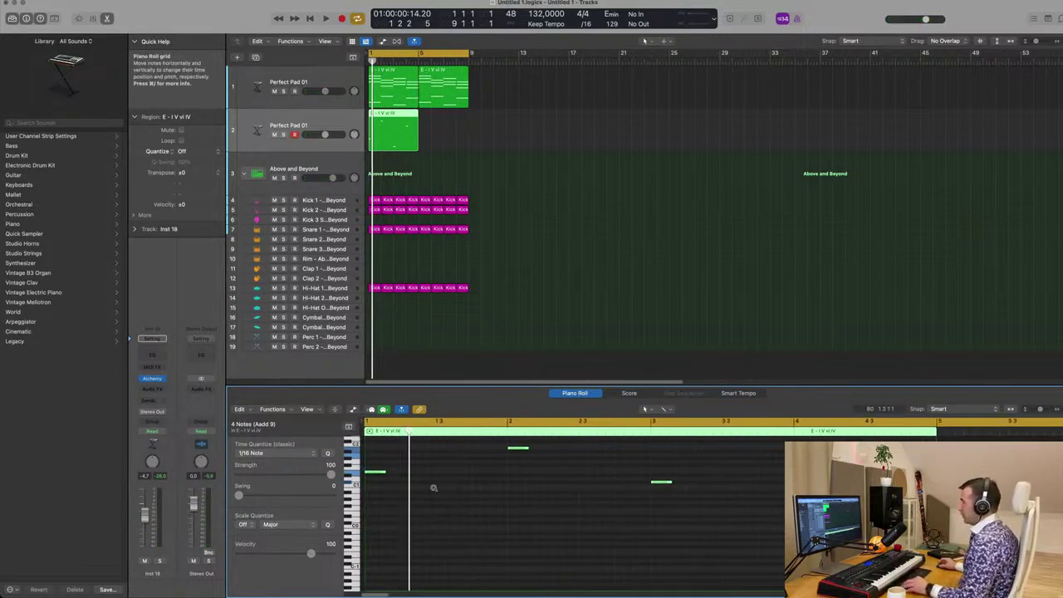
{"action": "scroll", "coordinate": [435, 487], "scroll_direction": "up", "scroll_amount": 3}
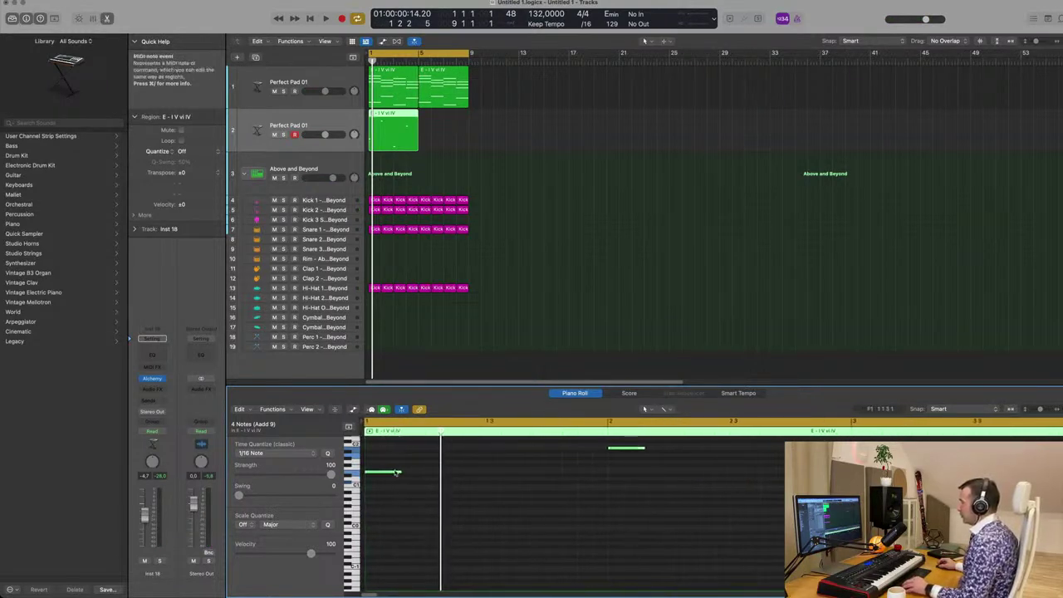
{"action": "left_click_drag", "start_coordinate": [399, 470], "coordinate": [434, 474]}
{"action": "key", "text": "super+a"}
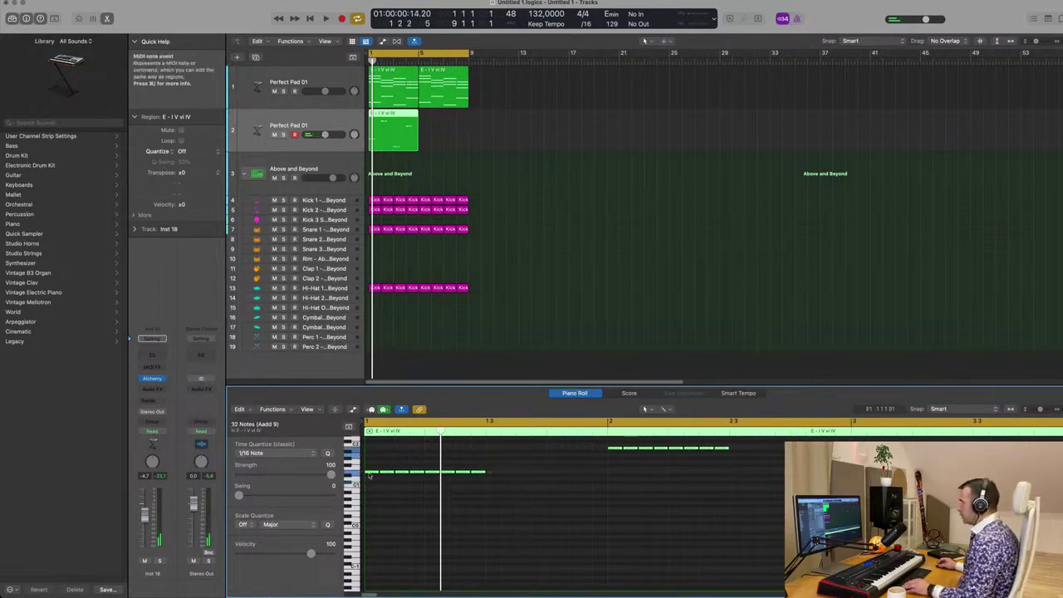
{"action": "left_click_drag", "start_coordinate": [370, 474], "coordinate": [492, 469]}
{"action": "scroll", "coordinate": [614, 257], "scroll_direction": "down", "scroll_amount": 3}
{"action": "key", "text": "space"}
{"action": "key", "text": "space"}
Step: In the duplicated track's Alchemy synth, filter the presets by Bass category and Trance genre and load Bouncing Echoes
{"action": "left_click", "coordinate": [334, 123]}
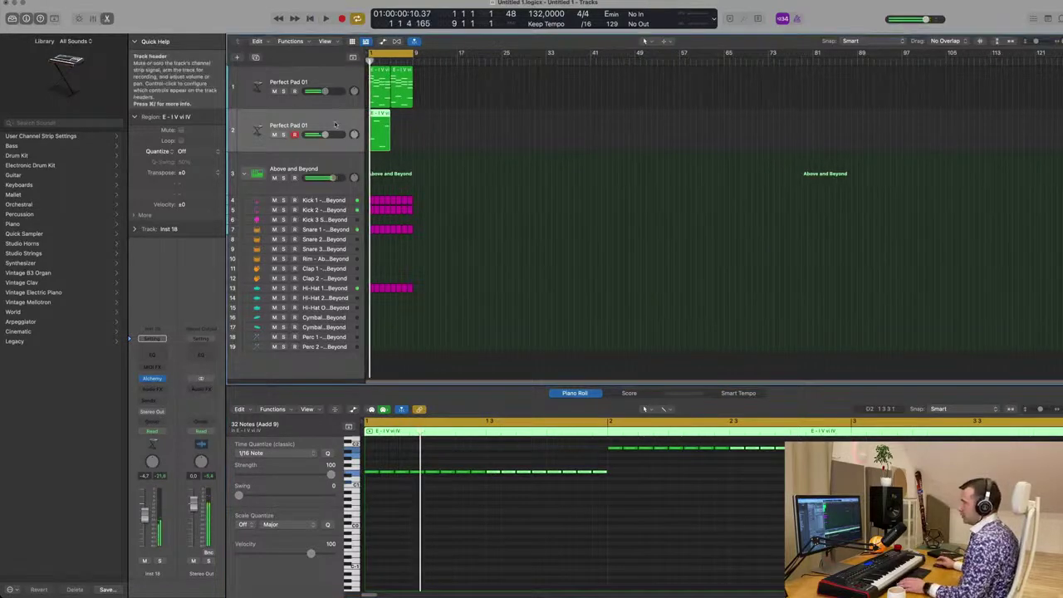
{"action": "left_click", "coordinate": [153, 379]}
{"action": "left_click_drag", "start_coordinate": [595, 113], "coordinate": [531, 112]}
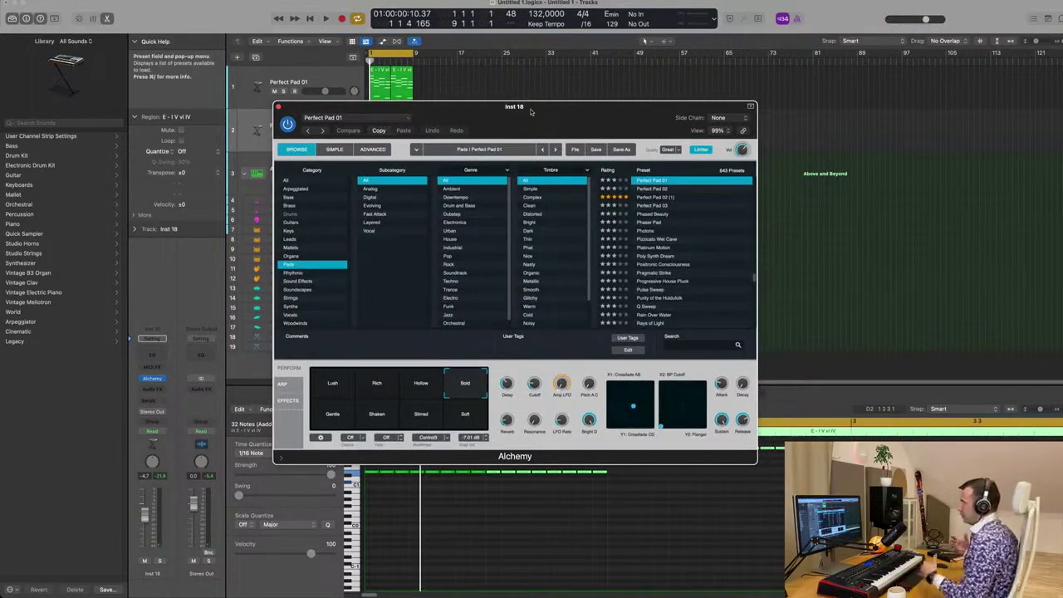
{"action": "left_click_drag", "start_coordinate": [531, 111], "coordinate": [510, 95]}
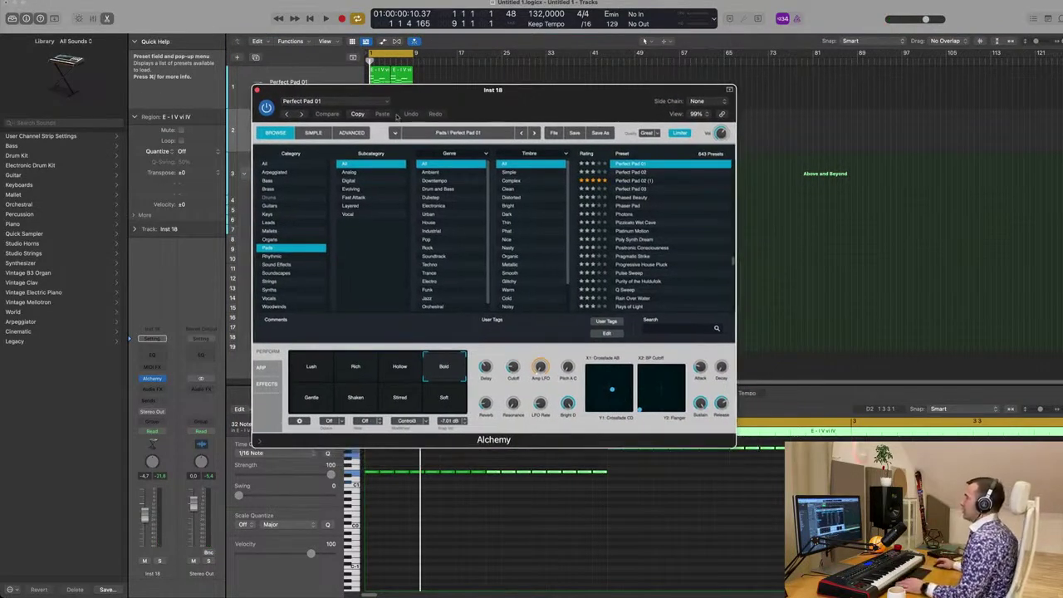
{"action": "left_click", "coordinate": [269, 181]}
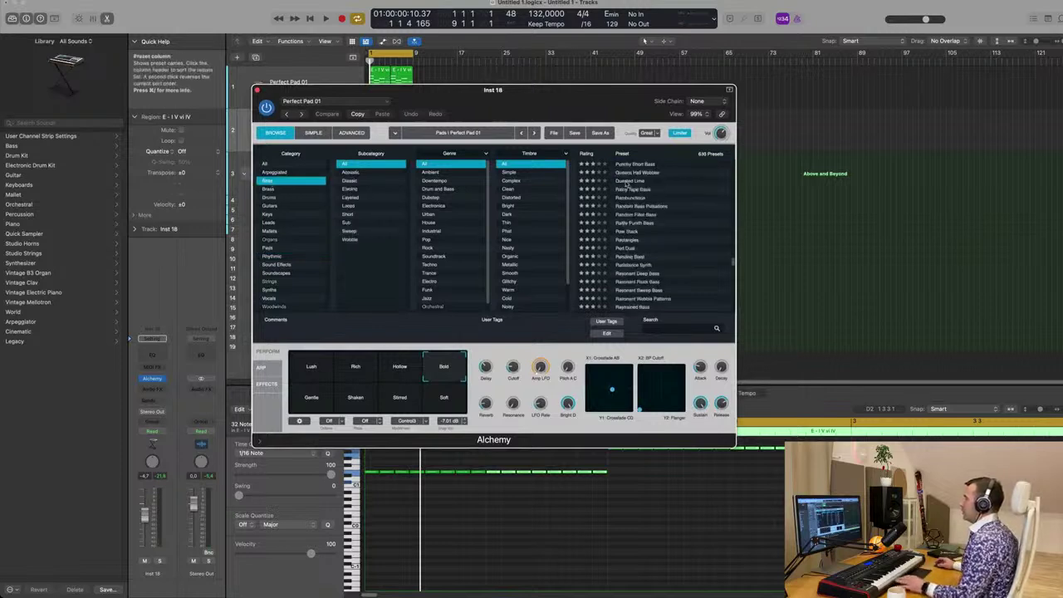
{"action": "scroll", "coordinate": [670, 219], "scroll_direction": "up", "scroll_amount": 6}
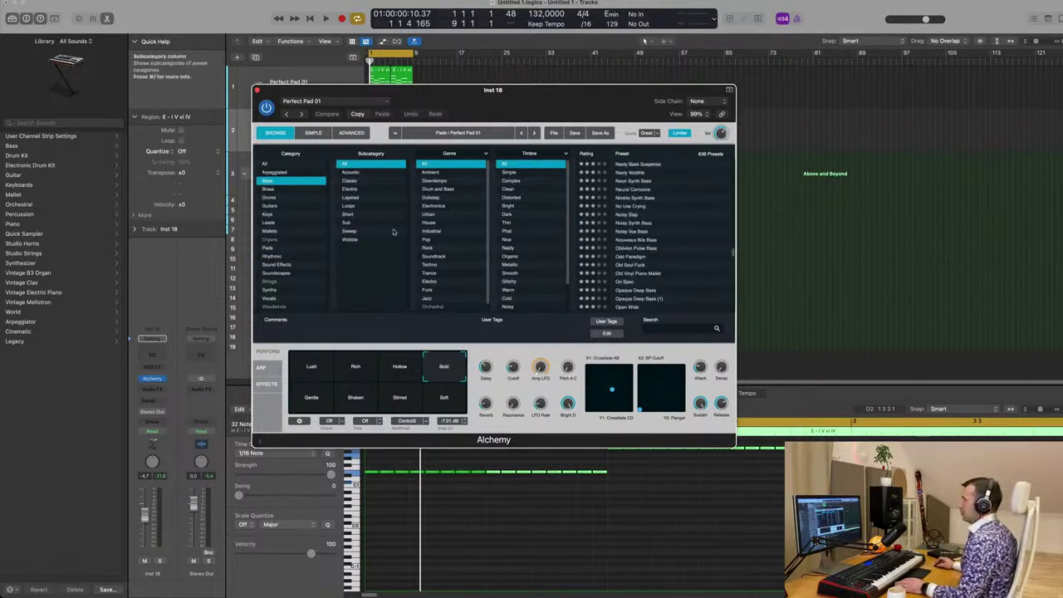
{"action": "left_click", "coordinate": [431, 272]}
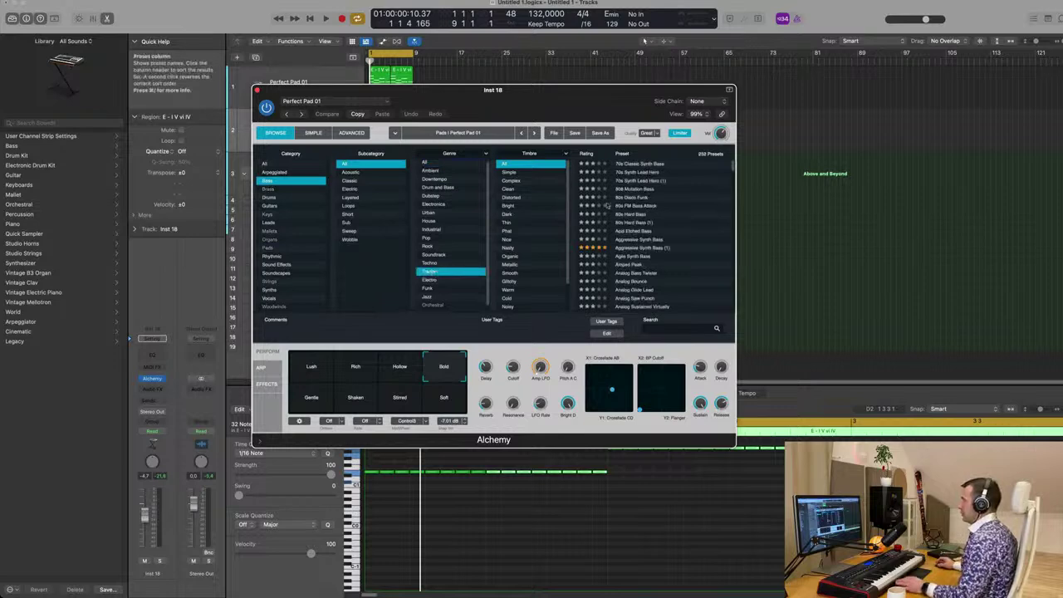
{"action": "scroll", "coordinate": [655, 225], "scroll_direction": "down", "scroll_amount": 5}
{"action": "left_click", "coordinate": [631, 267]}
Step: Move the Alchemy window aside and repeat the four-bar bass region to fill the eight-bar loop
{"action": "left_click_drag", "start_coordinate": [498, 89], "coordinate": [815, 125]}
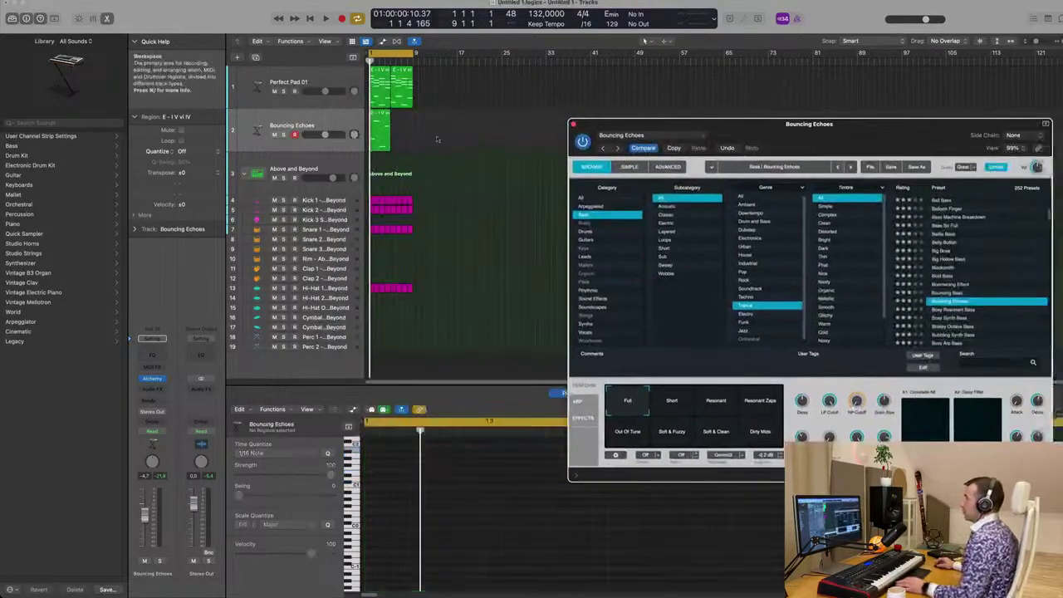
{"action": "left_click", "coordinate": [380, 131]}
{"action": "key", "text": "super+r"}
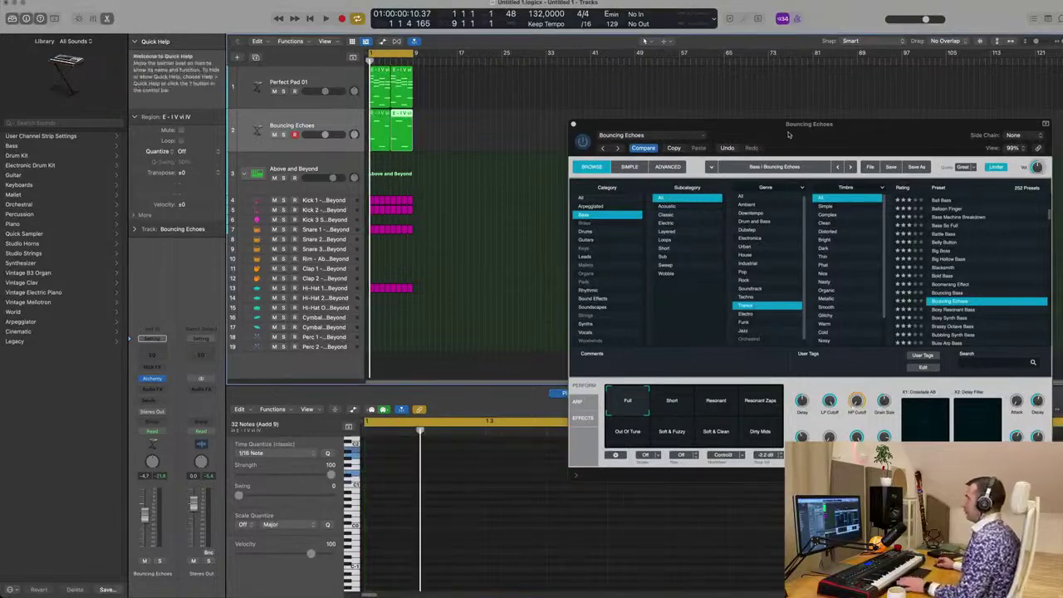
Step: Audition the bass line with the Bouncing Echoes preset and select both bass regions
{"action": "left_click_drag", "start_coordinate": [790, 136], "coordinate": [681, 109]}
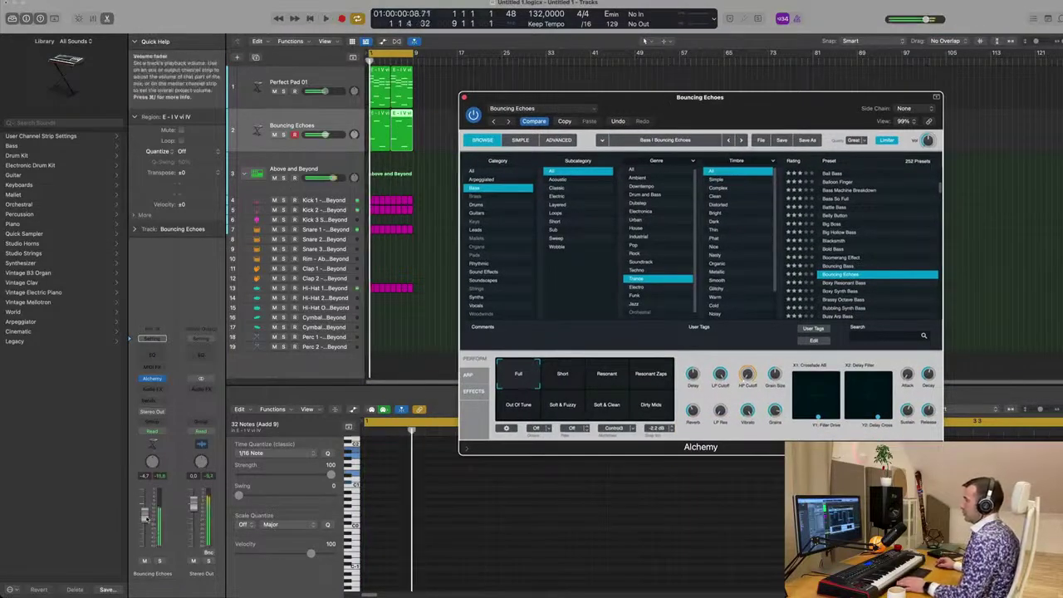
{"action": "left_click", "coordinate": [643, 41]}
{"action": "key", "text": "space"}
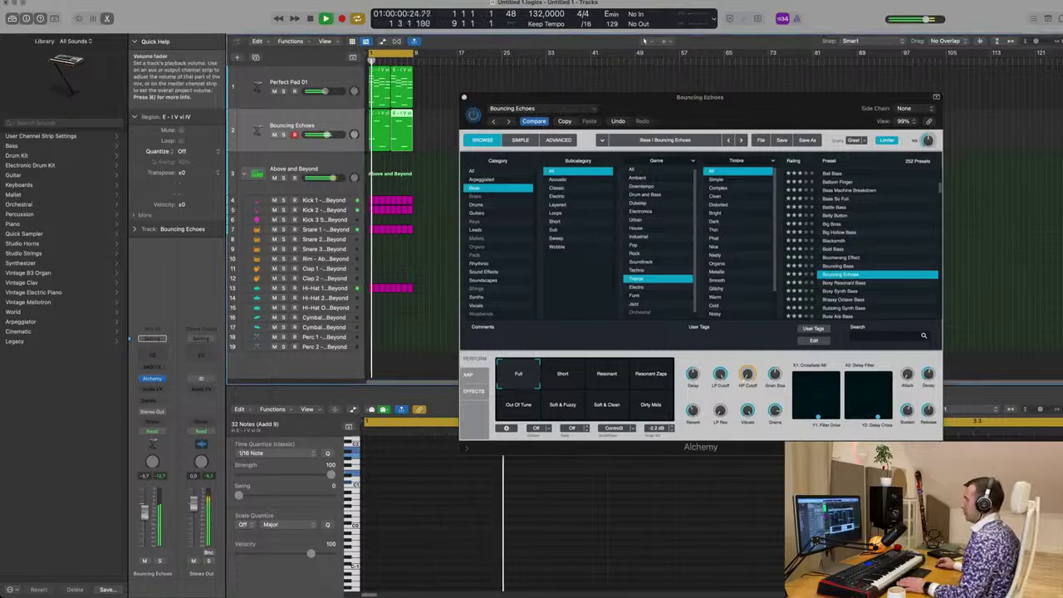
{"action": "key", "text": "space"}
{"action": "left_click", "coordinate": [380, 131], "text": "shift"}
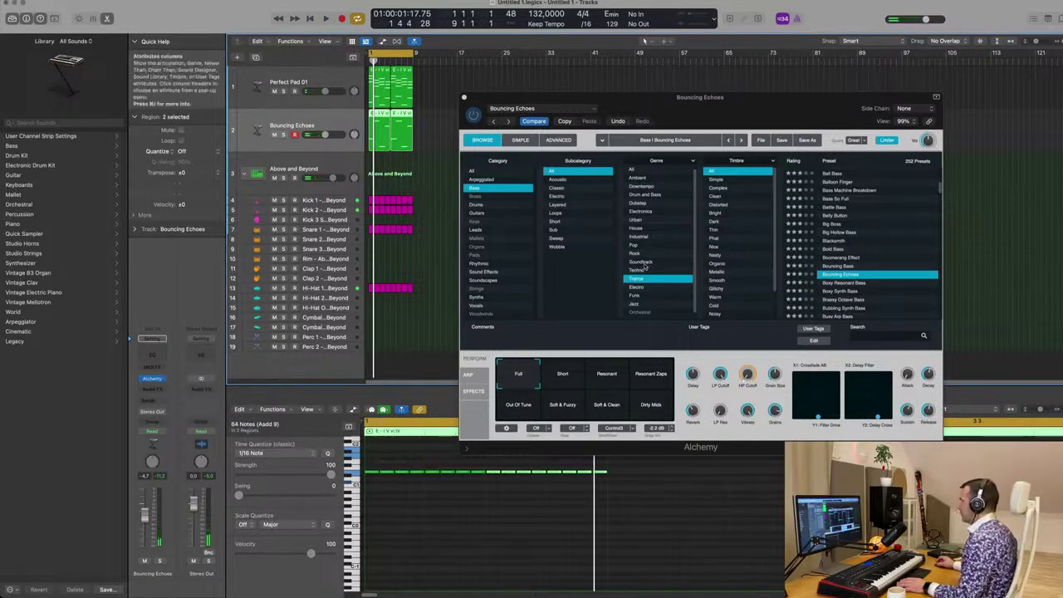
{"action": "key", "text": "space"}
{"action": "key", "text": "space"}
Step: Audition the Boxy Resonant Bass preset on the bass track, and load Bubbling Synth Bass instead
{"action": "left_click", "coordinate": [851, 284]}
{"action": "left_click", "coordinate": [853, 283]}
{"action": "key", "text": "space"}
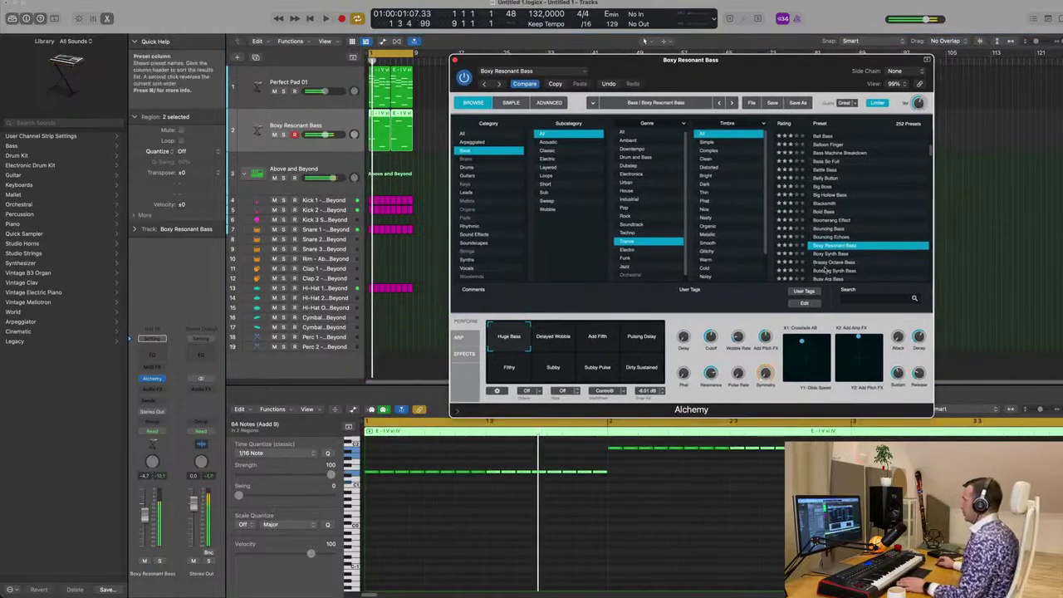
{"action": "left_click", "coordinate": [824, 270]}
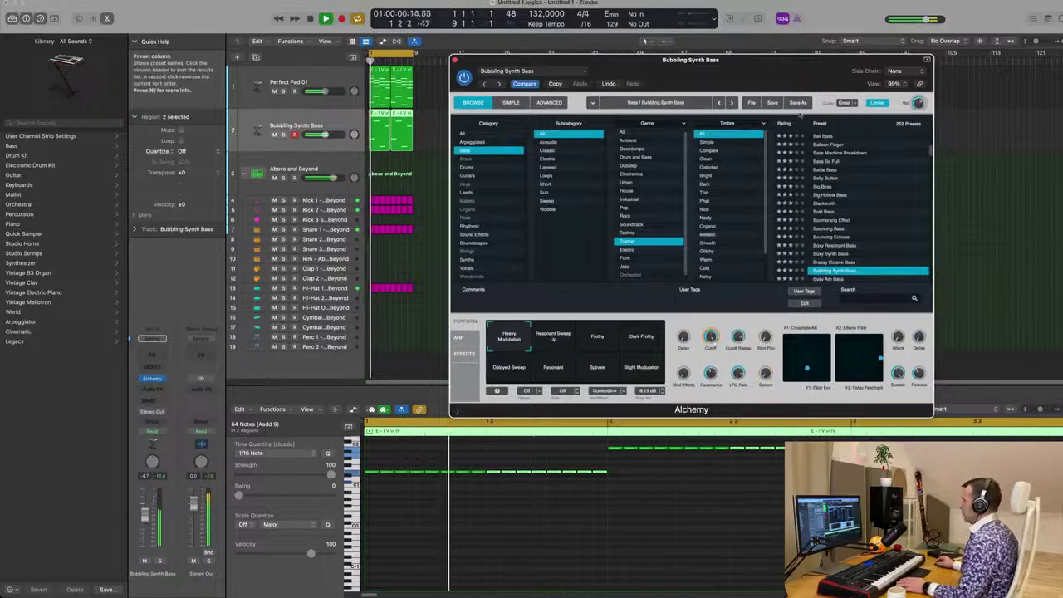
Step: Load the Busy Arp Bass preset on the bass track, audition it and stop playback
{"action": "scroll", "coordinate": [822, 240], "scroll_direction": "down", "scroll_amount": 1}
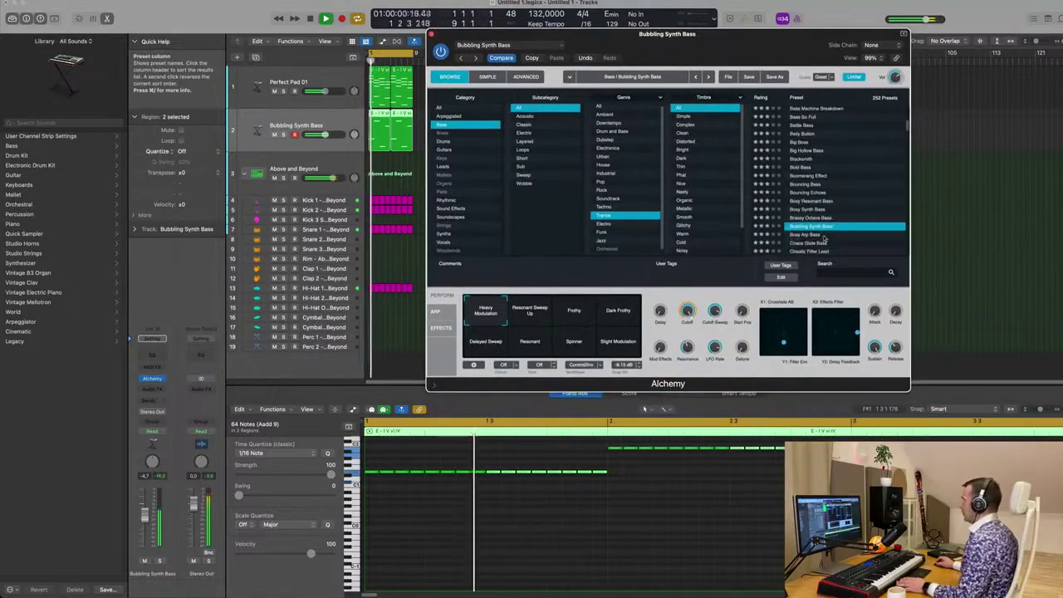
{"action": "left_click", "coordinate": [818, 237]}
{"action": "scroll", "coordinate": [818, 237], "scroll_direction": "down", "scroll_amount": 3}
{"action": "key", "text": "space"}
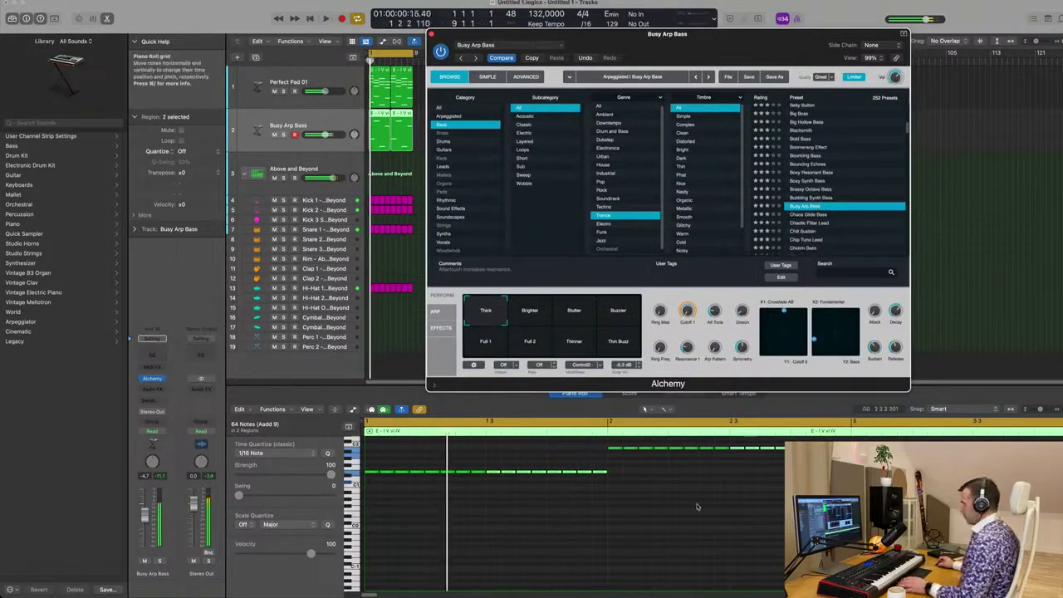
Step: Transpose all notes in both bass regions up one octave, restart playback and move the Alchemy window aside
{"action": "left_click", "coordinate": [699, 506]}
{"action": "key", "text": "super+a"}
{"action": "key", "text": "alt+shift+Up"}
{"action": "key", "text": "space"}
{"action": "left_click_drag", "start_coordinate": [751, 33], "coordinate": [784, 46]}
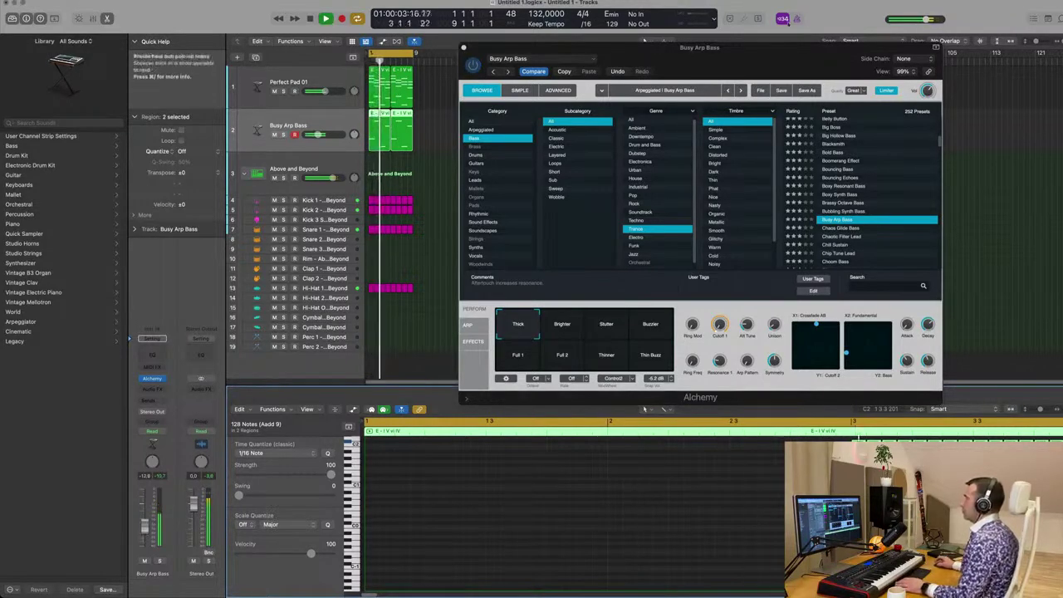
{"action": "left_click_drag", "start_coordinate": [758, 61], "coordinate": [809, 63]}
Step: Load the Ball Bass preset on the bass track and briefly audition it in solo
{"action": "scroll", "coordinate": [921, 194], "scroll_direction": "up", "scroll_amount": 3}
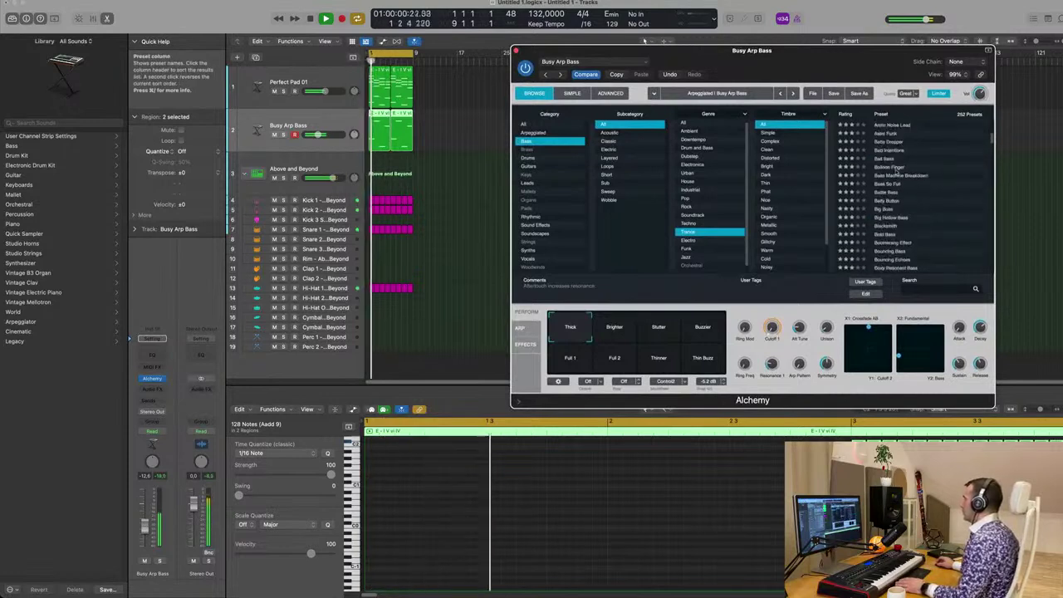
{"action": "left_click", "coordinate": [875, 158]}
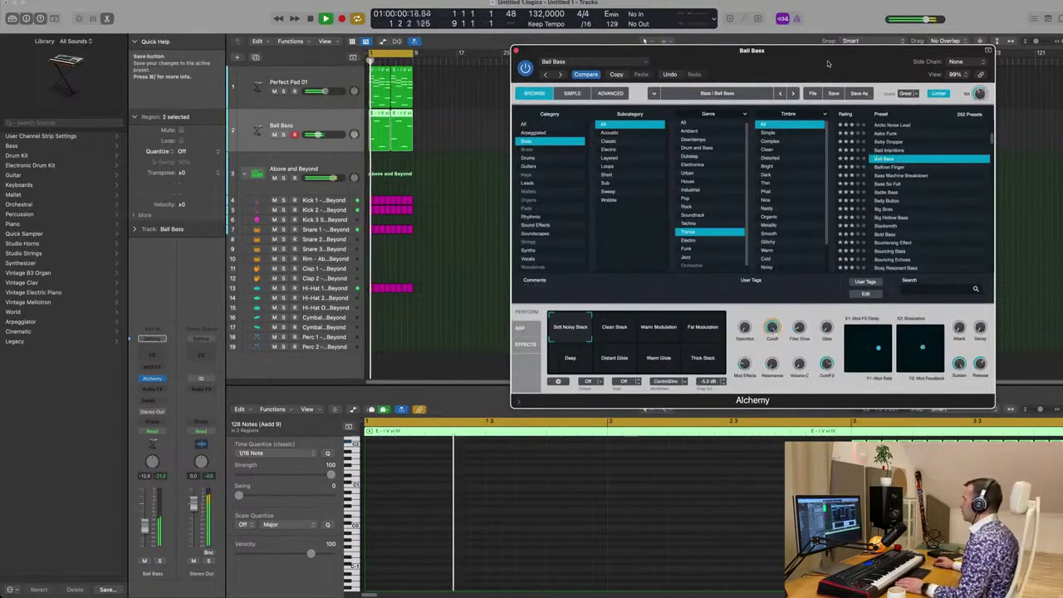
{"action": "left_click_drag", "start_coordinate": [827, 63], "coordinate": [790, 63]}
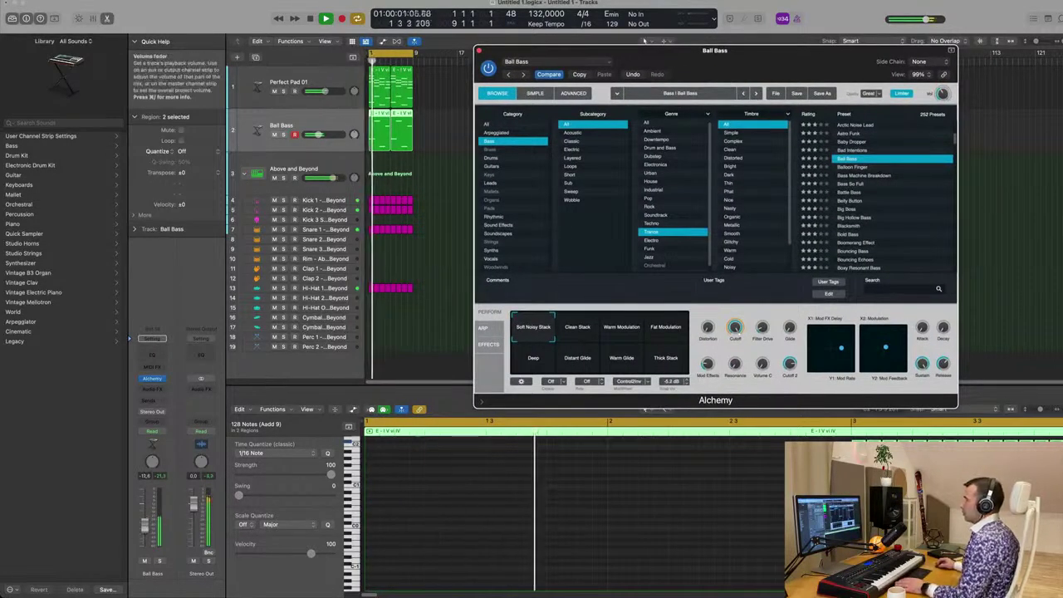
{"action": "left_click", "coordinate": [160, 561]}
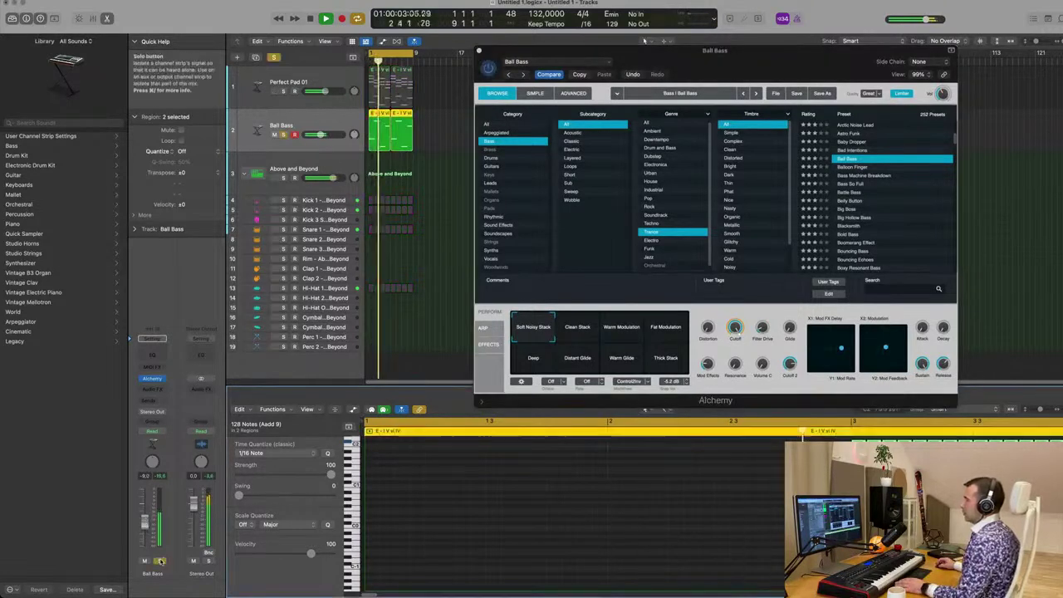
{"action": "left_click", "coordinate": [161, 560]}
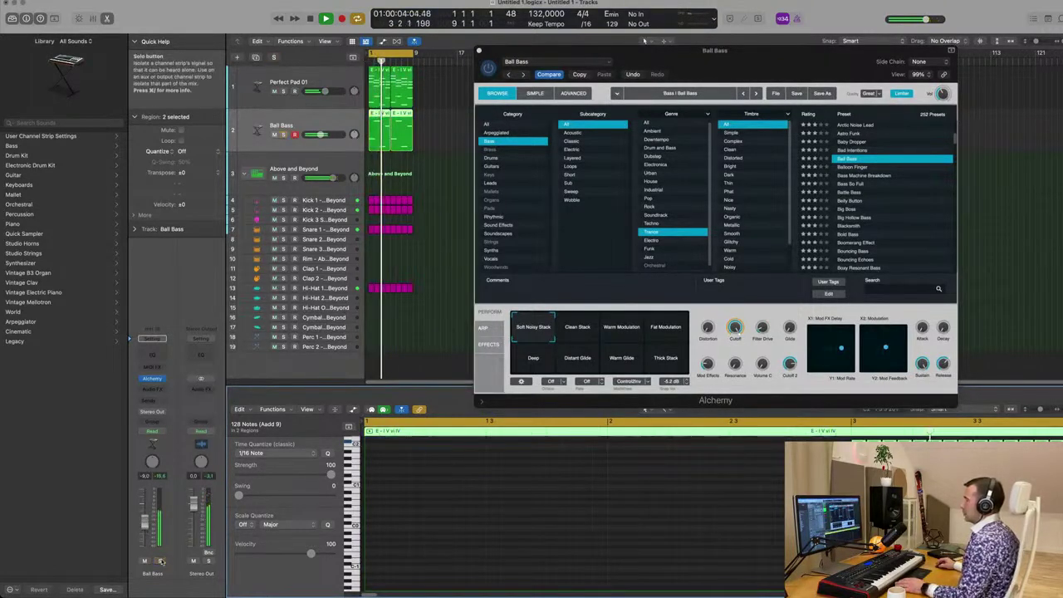
Step: Audition the Bass Machine Breakdown and Acid Etched Bass presets on the bass track
{"action": "left_click", "coordinate": [863, 175]}
{"action": "scroll", "coordinate": [867, 174], "scroll_direction": "up", "scroll_amount": 5}
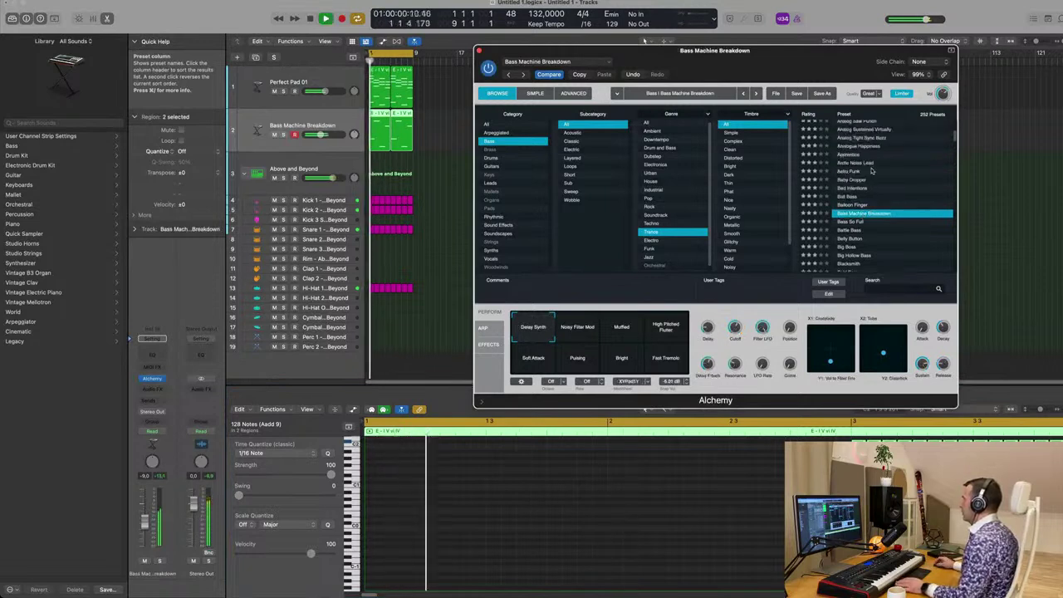
{"action": "left_click", "coordinate": [870, 165]}
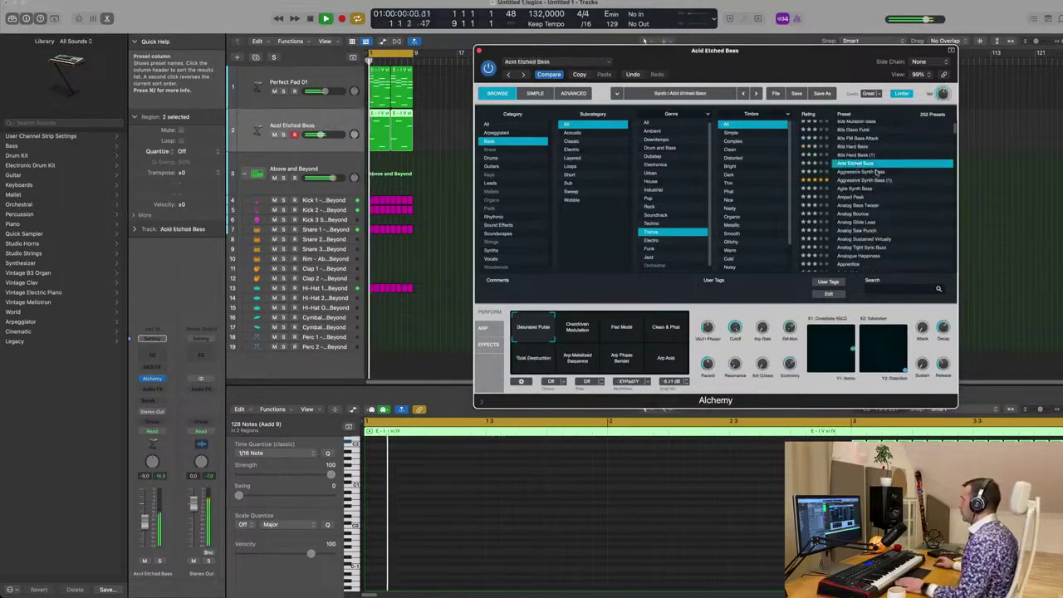
{"action": "scroll", "coordinate": [875, 173], "scroll_direction": "up", "scroll_amount": 3}
{"action": "key", "text": "space"}
Step: Audition the 70s Synth Lead Hero, 808 Mutation Bass and 80s FM Bass Attack presets on the bass track
{"action": "left_click", "coordinate": [857, 141]}
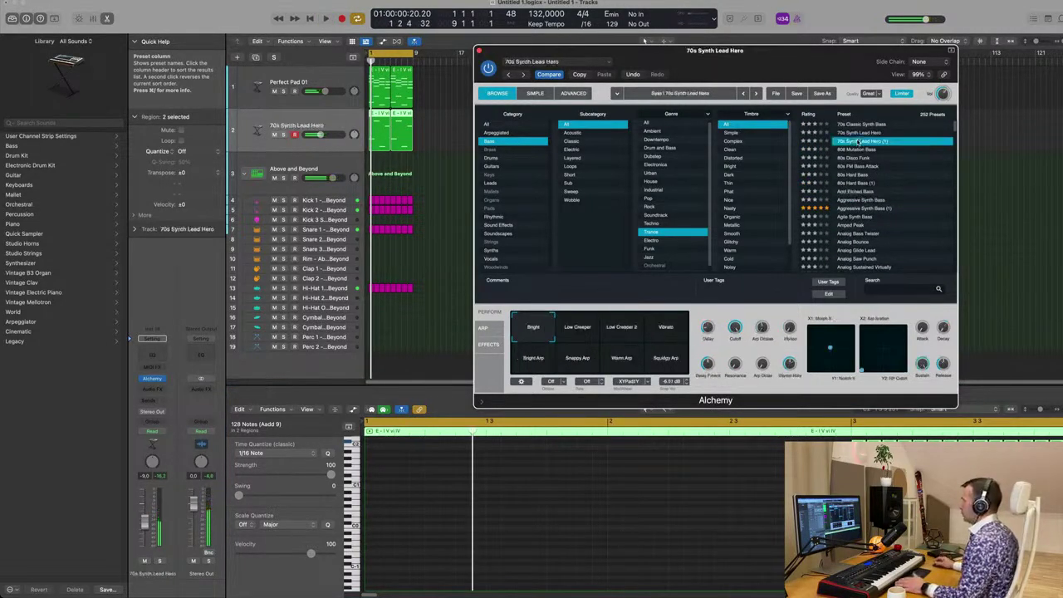
{"action": "left_click", "coordinate": [858, 149]}
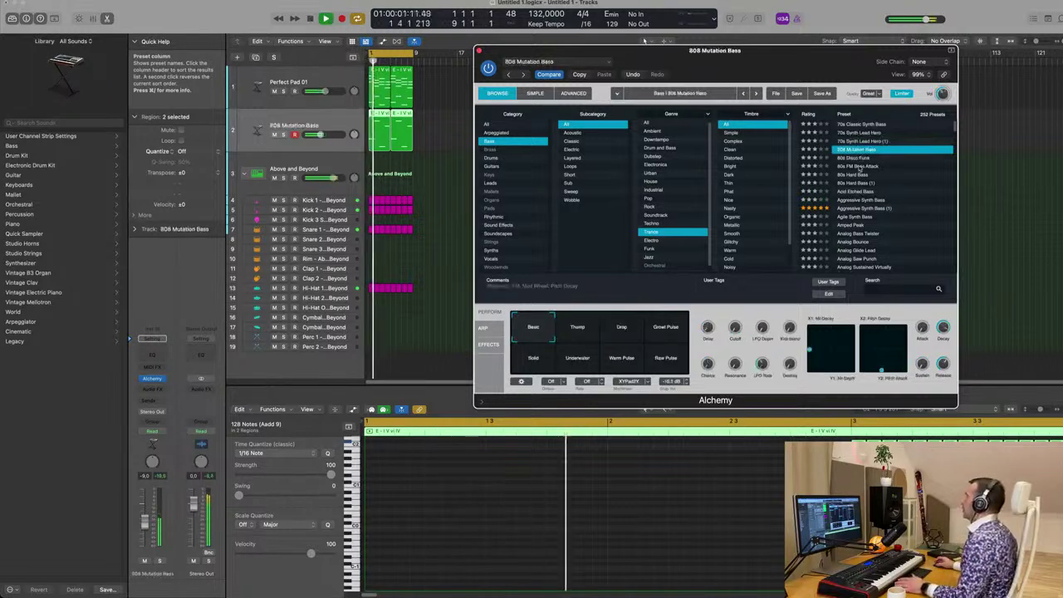
{"action": "left_click", "coordinate": [860, 166]}
{"action": "scroll", "coordinate": [907, 178], "scroll_direction": "down", "scroll_amount": 2}
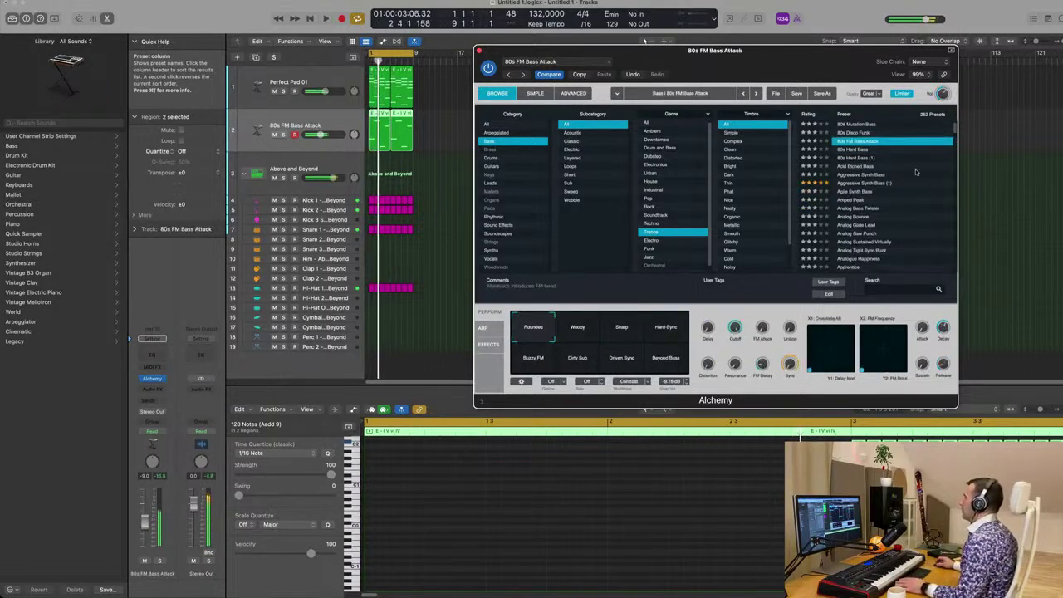
Step: Audition the Analog Glide Lead and Apprentice presets on the bass track
{"action": "left_click", "coordinate": [844, 225]}
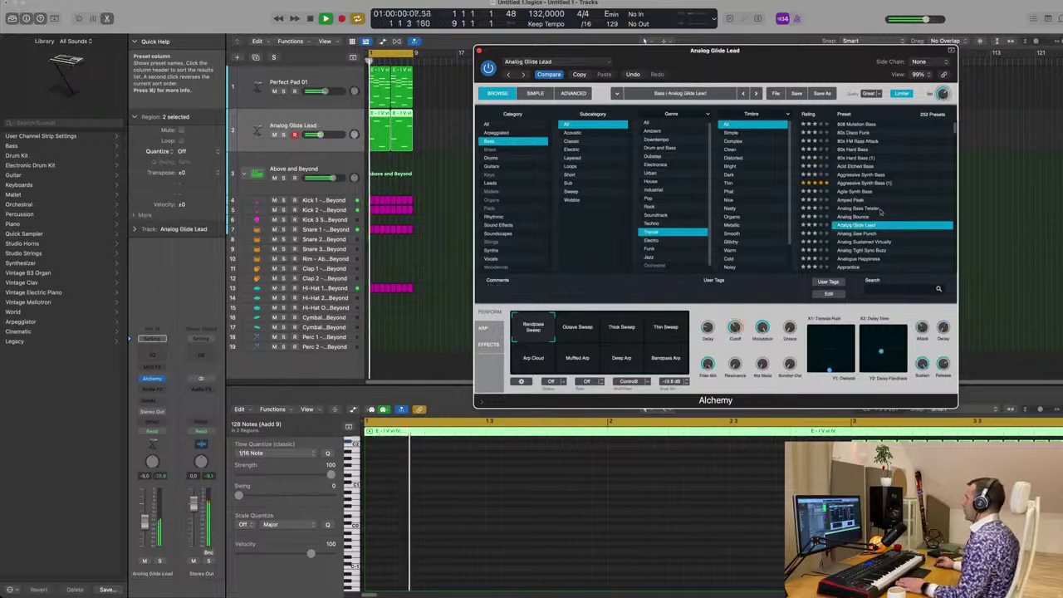
{"action": "scroll", "coordinate": [860, 221], "scroll_direction": "down", "scroll_amount": 2}
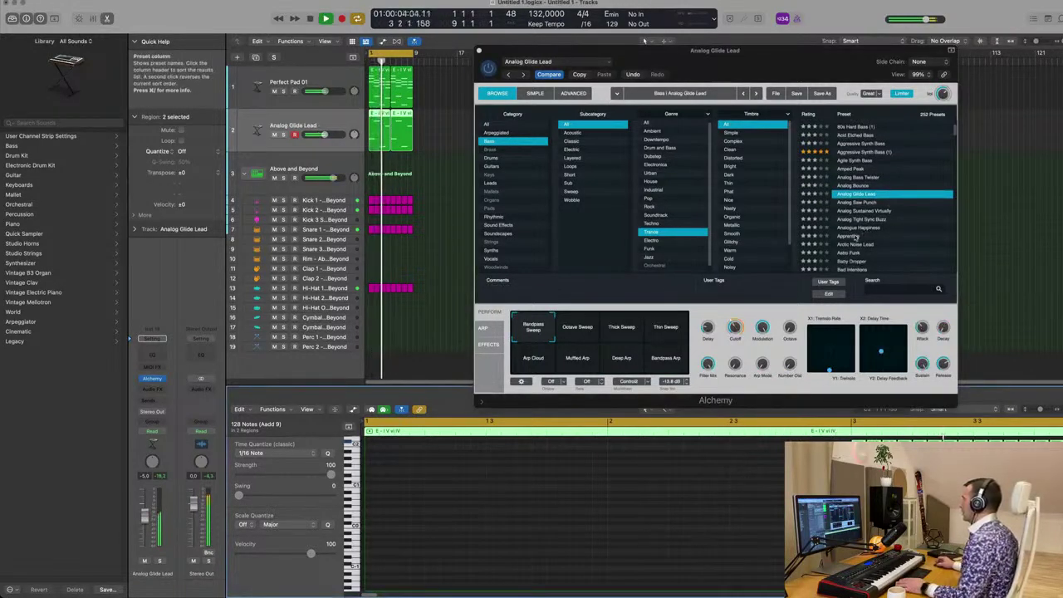
{"action": "left_click", "coordinate": [852, 235]}
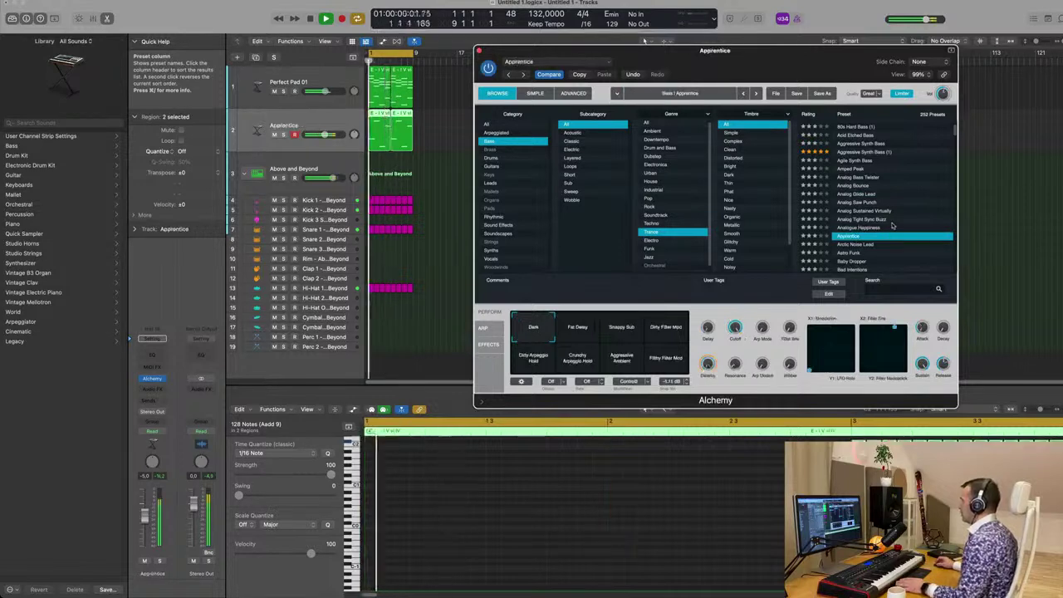
{"action": "scroll", "coordinate": [859, 226], "scroll_direction": "down", "scroll_amount": 2}
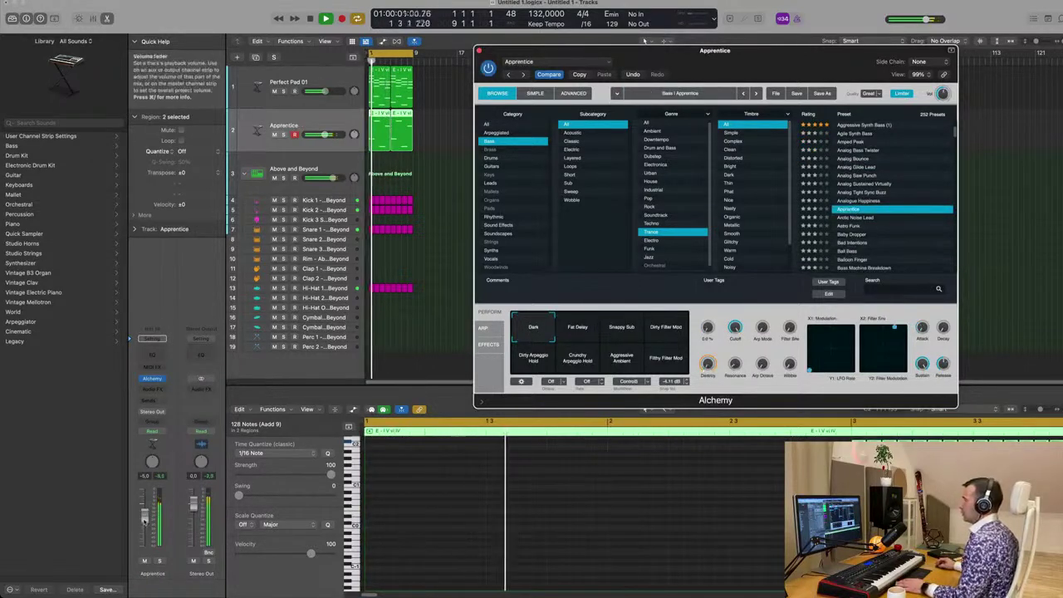
Step: Audition the Bad Intentions, Battle Bass and Blacksmith presets on the bass track
{"action": "left_click", "coordinate": [855, 243]}
{"action": "scroll", "coordinate": [923, 216], "scroll_direction": "down", "scroll_amount": 3}
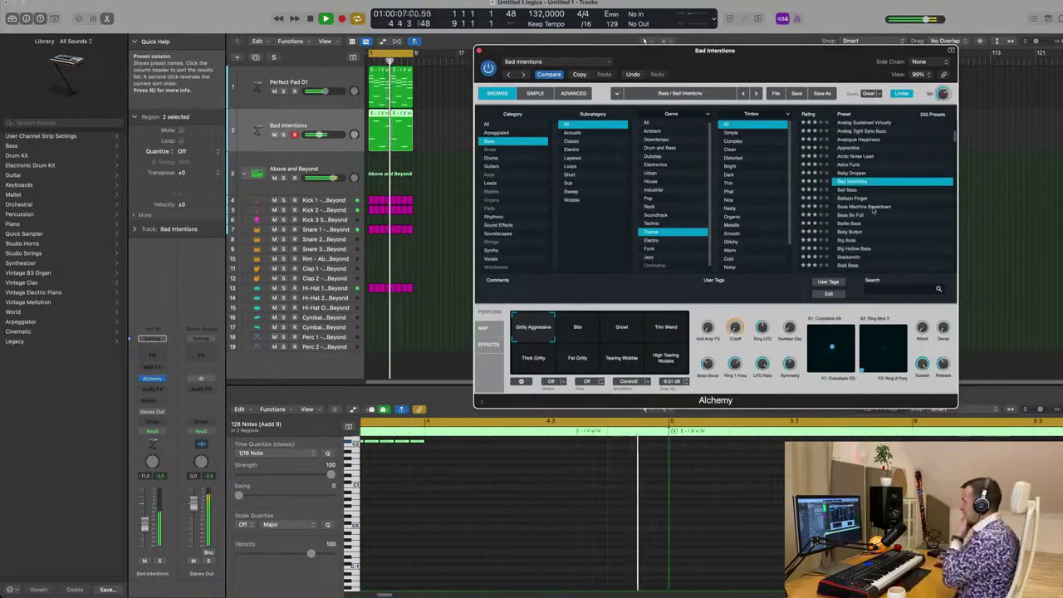
{"action": "left_click", "coordinate": [865, 223]}
{"action": "scroll", "coordinate": [855, 218], "scroll_direction": "down", "scroll_amount": 3}
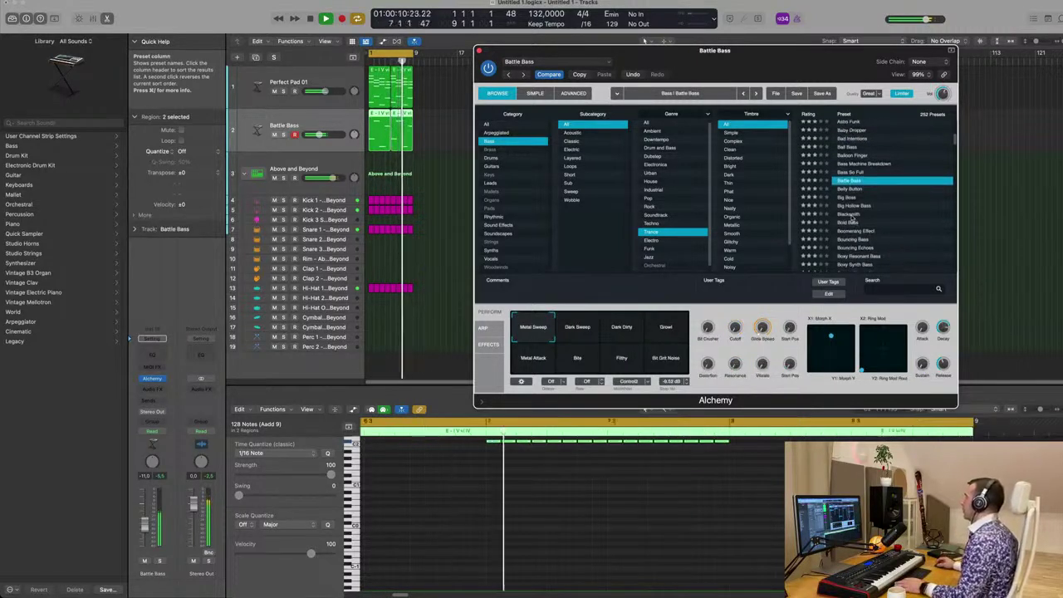
{"action": "left_click", "coordinate": [851, 215]}
{"action": "scroll", "coordinate": [887, 198], "scroll_direction": "down", "scroll_amount": 2}
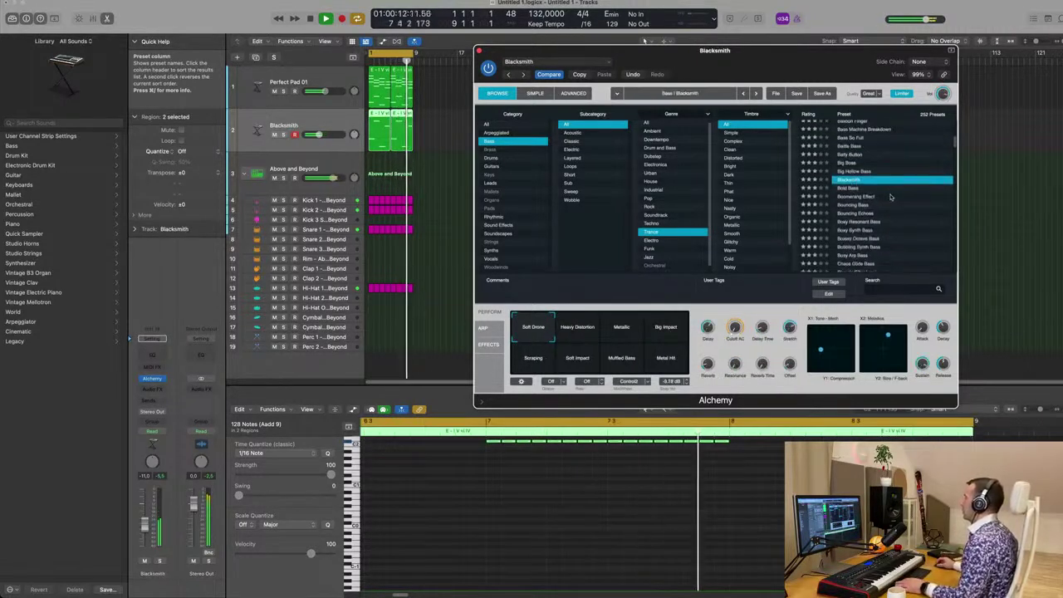
Step: Load the Bold Bass preset on the bass track and lower the track volume slightly to about -11.6 dB
{"action": "left_click", "coordinate": [848, 190]}
{"action": "left_click_drag", "start_coordinate": [747, 63], "coordinate": [706, 97]}
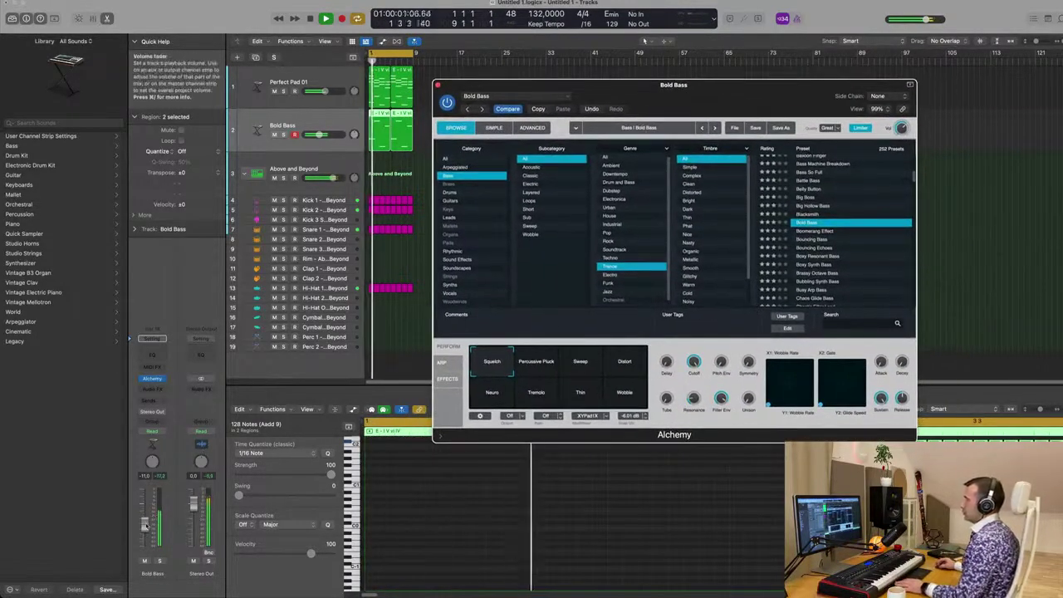
{"action": "left_click_drag", "start_coordinate": [144, 523], "coordinate": [145, 528]}
{"action": "key", "text": "Return"}
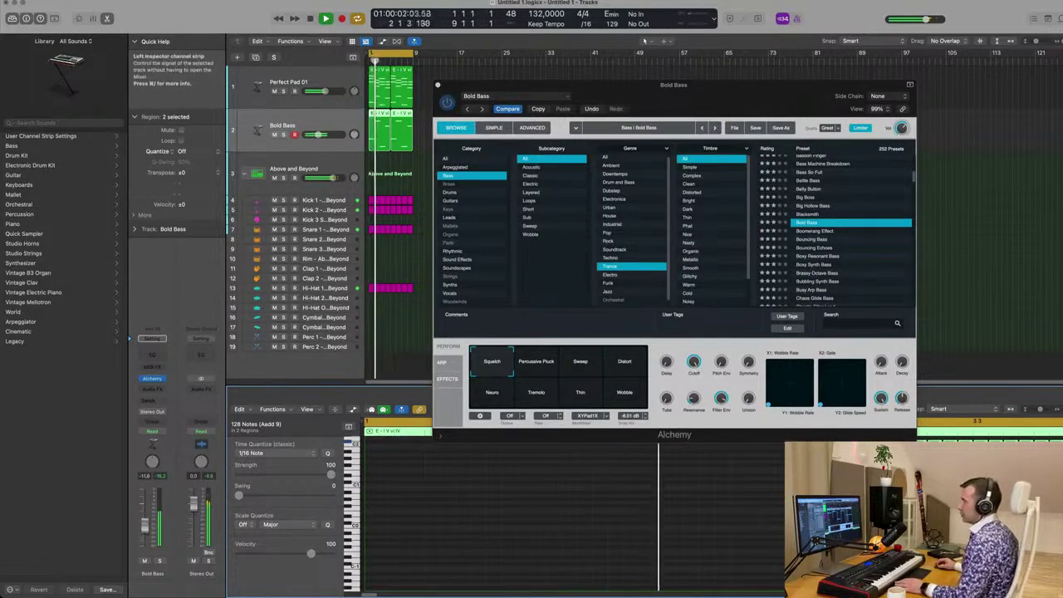
Step: Insert a stereo Compressor on the Bold Bass track and set its side chain source to Inst 2
{"action": "left_click", "coordinate": [156, 389]}
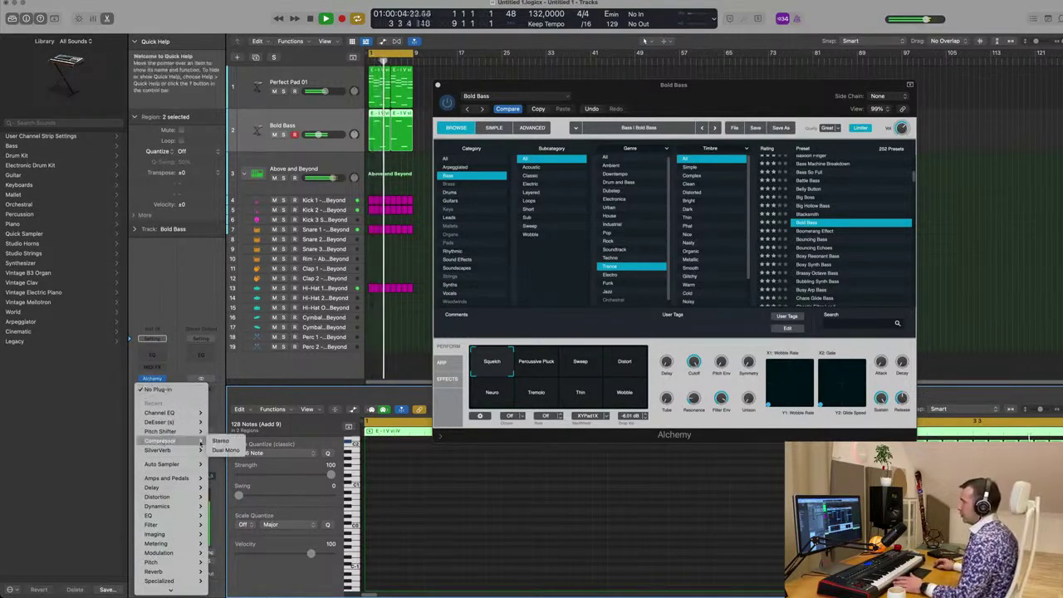
{"action": "left_click", "coordinate": [221, 440]}
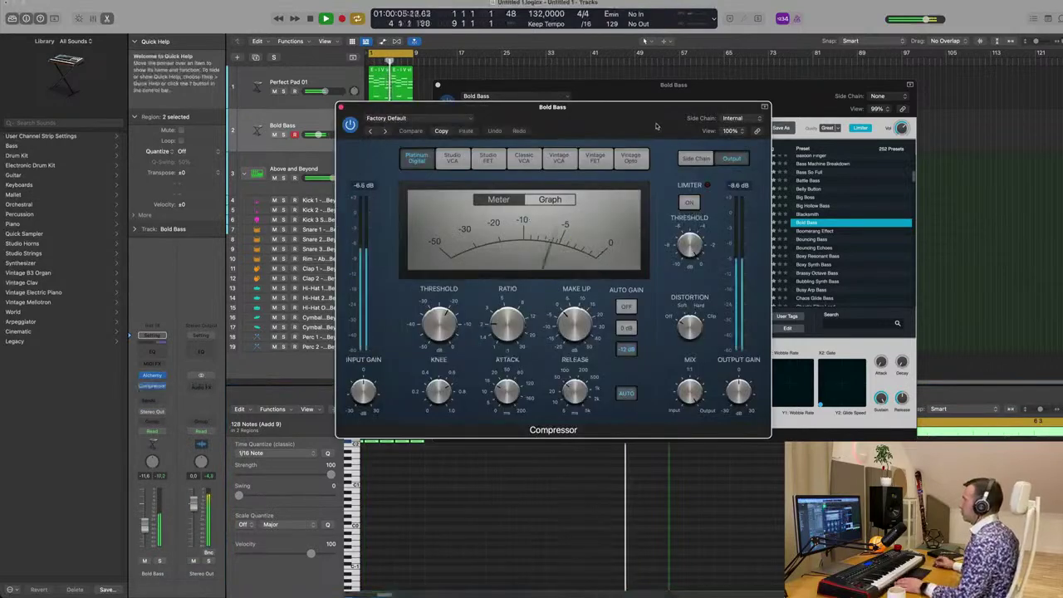
{"action": "left_click", "coordinate": [731, 118]}
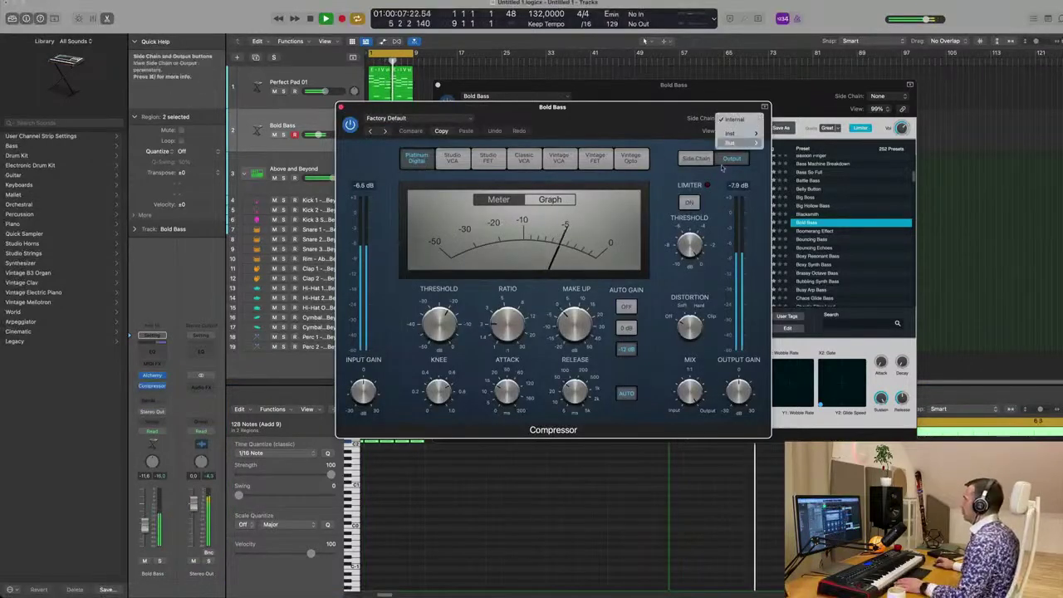
{"action": "mouse_move", "coordinate": [741, 137]}
{"action": "left_click", "coordinate": [781, 142]}
{"action": "left_click_drag", "start_coordinate": [649, 120], "coordinate": [760, 151]}
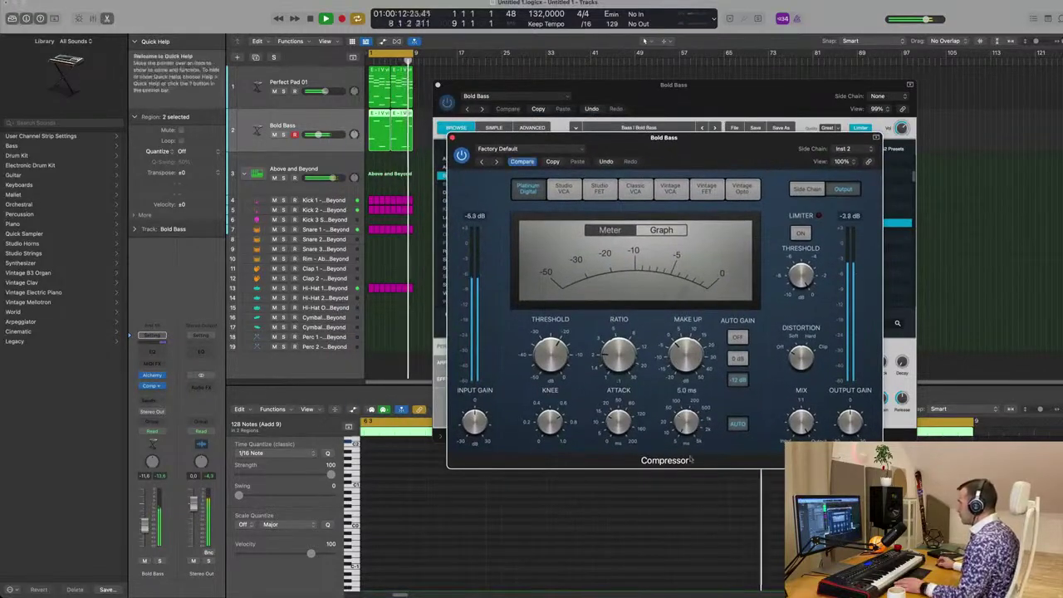
Step: Adjust the Compressor's threshold, set its ratio to about 4.1:1 and close its window
{"action": "left_click_drag", "start_coordinate": [550, 350], "coordinate": [554, 356]}
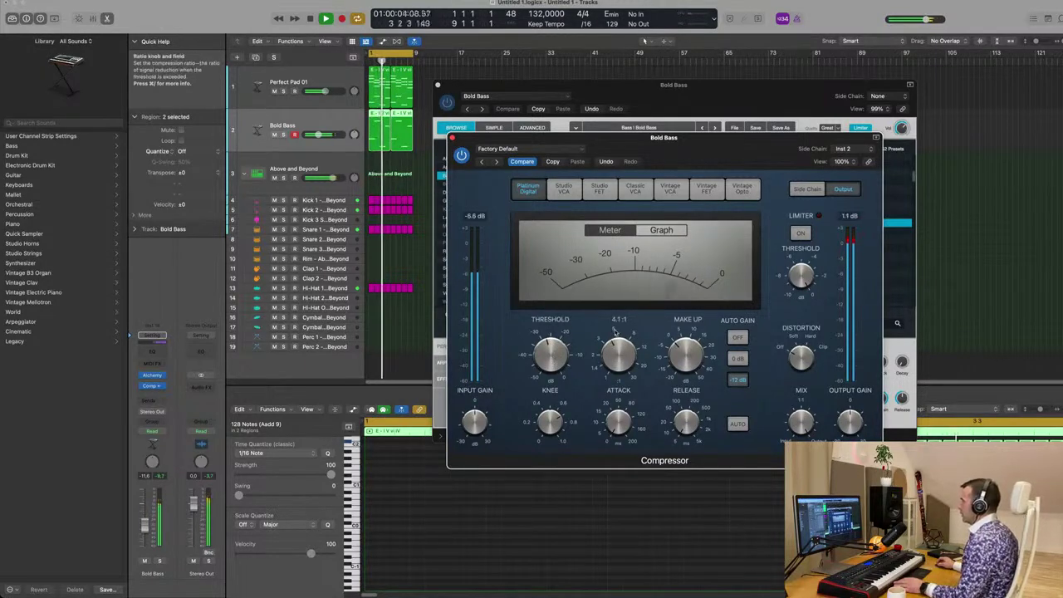
{"action": "left_click_drag", "start_coordinate": [615, 332], "coordinate": [616, 330]}
{"action": "left_click_drag", "start_coordinate": [551, 360], "coordinate": [554, 352]}
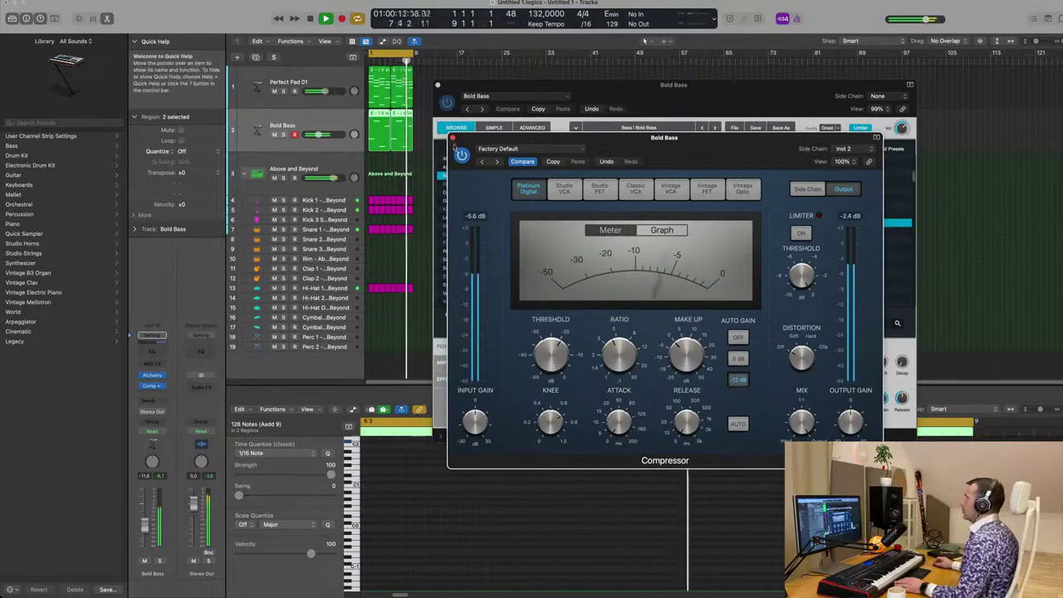
{"action": "left_click", "coordinate": [455, 137]}
Step: Audition Bold Bass's Distort, Neuro, Tremolo, Thin and Wobble performance snapshots and return to the first snapshot, Squelch
{"action": "left_click_drag", "start_coordinate": [668, 95], "coordinate": [718, 98]}
{"action": "key", "text": "space"}
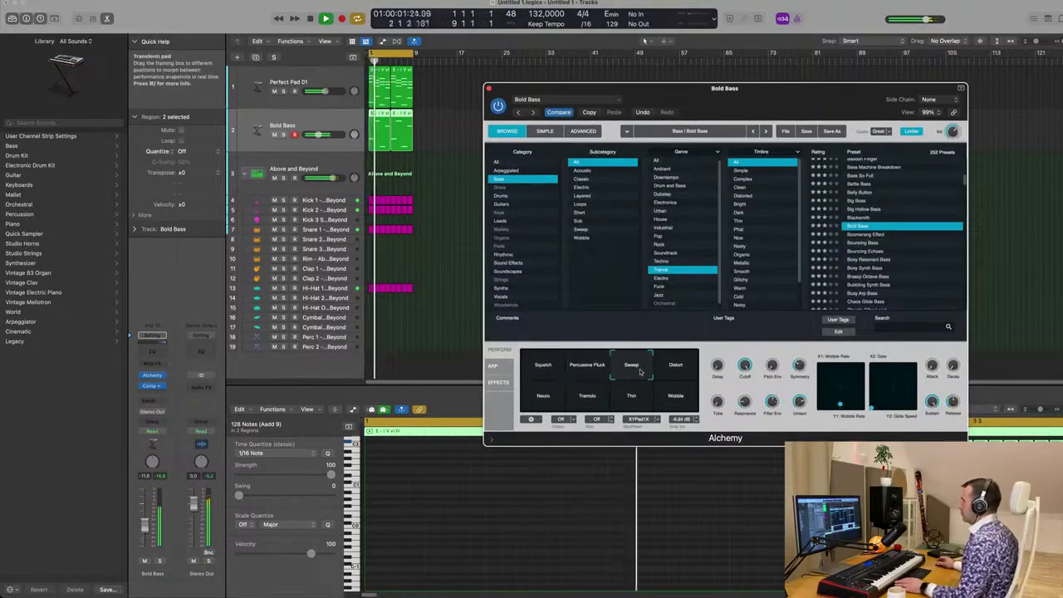
{"action": "left_click", "coordinate": [673, 369]}
{"action": "left_click", "coordinate": [538, 402]}
{"action": "left_click", "coordinate": [587, 398]}
{"action": "left_click", "coordinate": [631, 399]}
{"action": "left_click", "coordinate": [674, 397]}
{"action": "left_click", "coordinate": [681, 370]}
{"action": "left_click", "coordinate": [539, 367]}
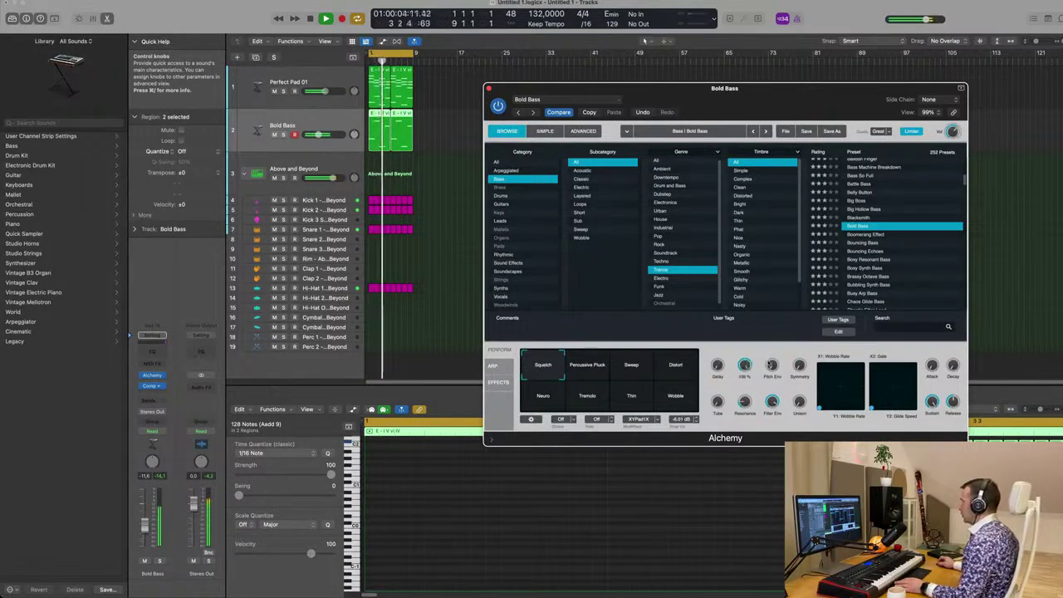
Step: Try the Pitch Env control and raise the Unison control of the Bold Bass preset, and stop playback
{"action": "left_click_drag", "start_coordinate": [773, 355], "coordinate": [775, 333]}
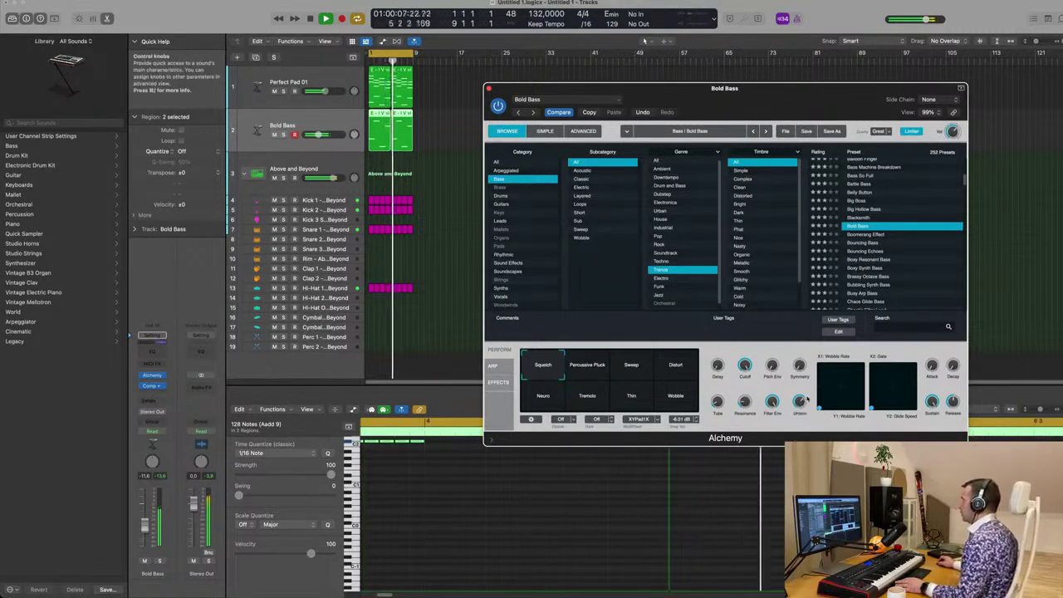
{"action": "left_click_drag", "start_coordinate": [788, 91], "coordinate": [732, 129]}
{"action": "key", "text": "space"}
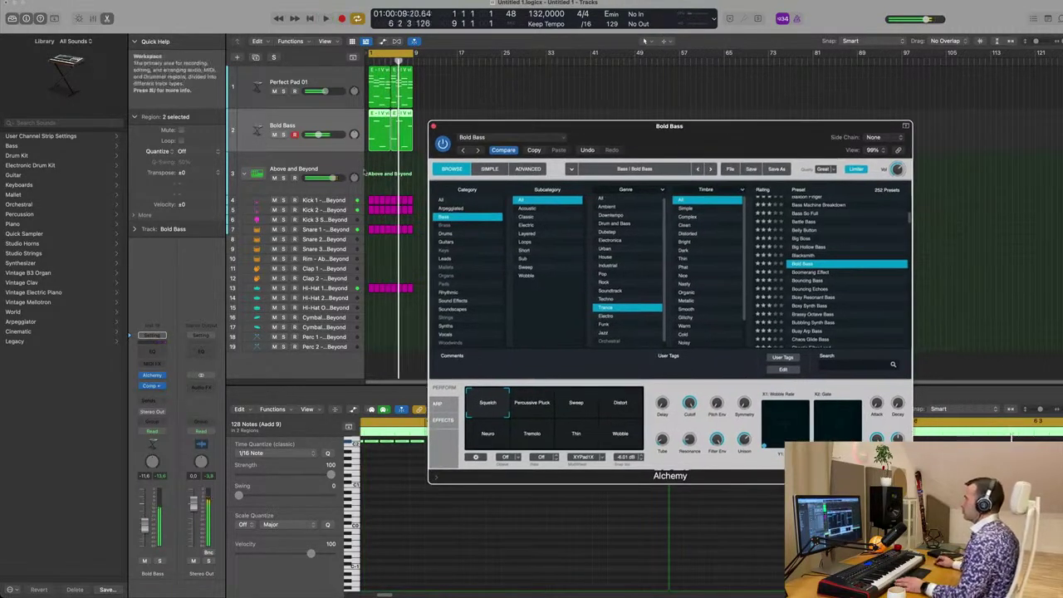
Step: Audition the Brassy Octave Bass preset in Alchemy and load Busy Arp Bass on the bass track instead
{"action": "key", "text": "space"}
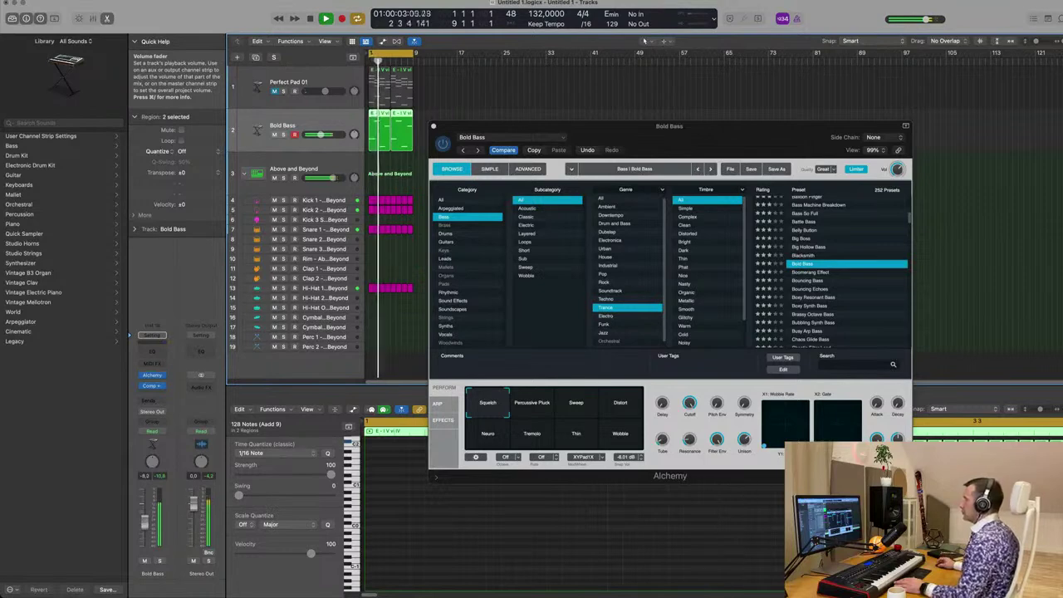
{"action": "left_click_drag", "start_coordinate": [722, 136], "coordinate": [761, 77]}
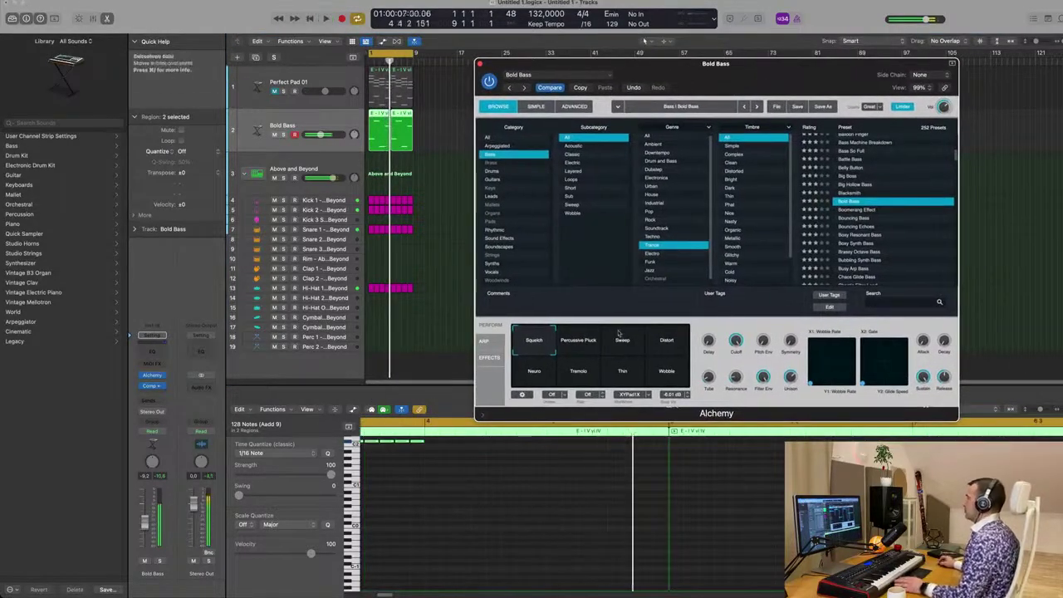
{"action": "scroll", "coordinate": [871, 234], "scroll_direction": "down", "scroll_amount": 3}
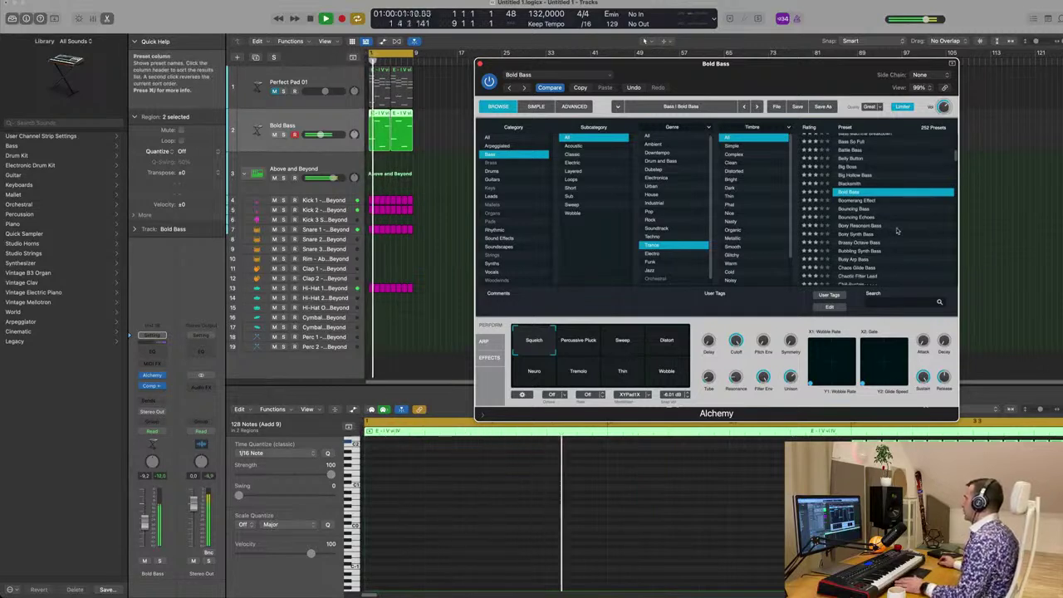
{"action": "left_click", "coordinate": [859, 225]}
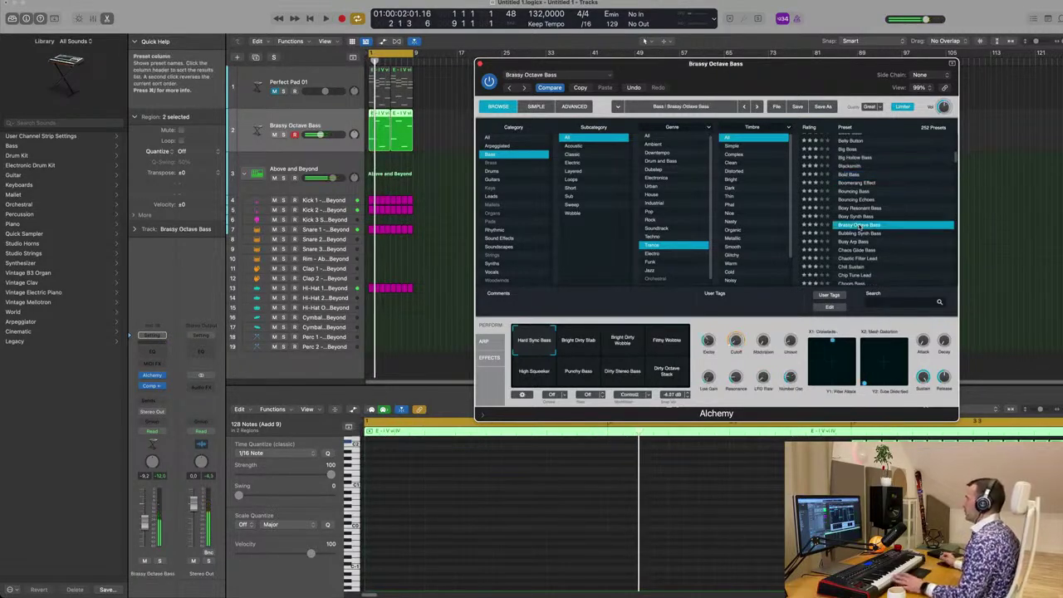
{"action": "key", "text": "space"}
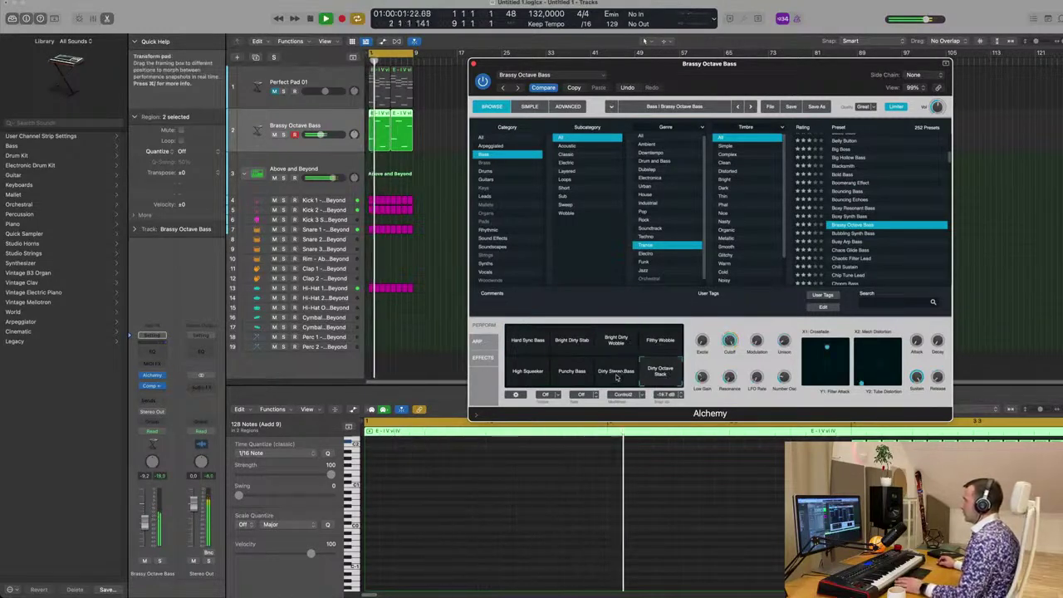
{"action": "left_click", "coordinate": [847, 241]}
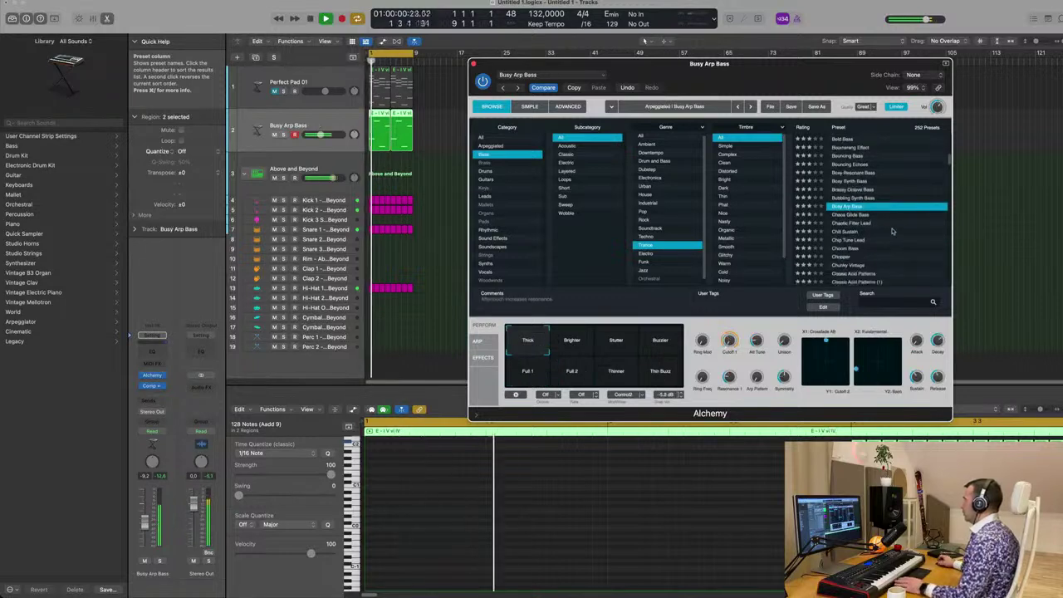
Step: Lower the Busy Arp Bass channel volume to about -12.4 dB and try its Cutoff 1 control
{"action": "left_click_drag", "start_coordinate": [772, 92], "coordinate": [759, 92]}
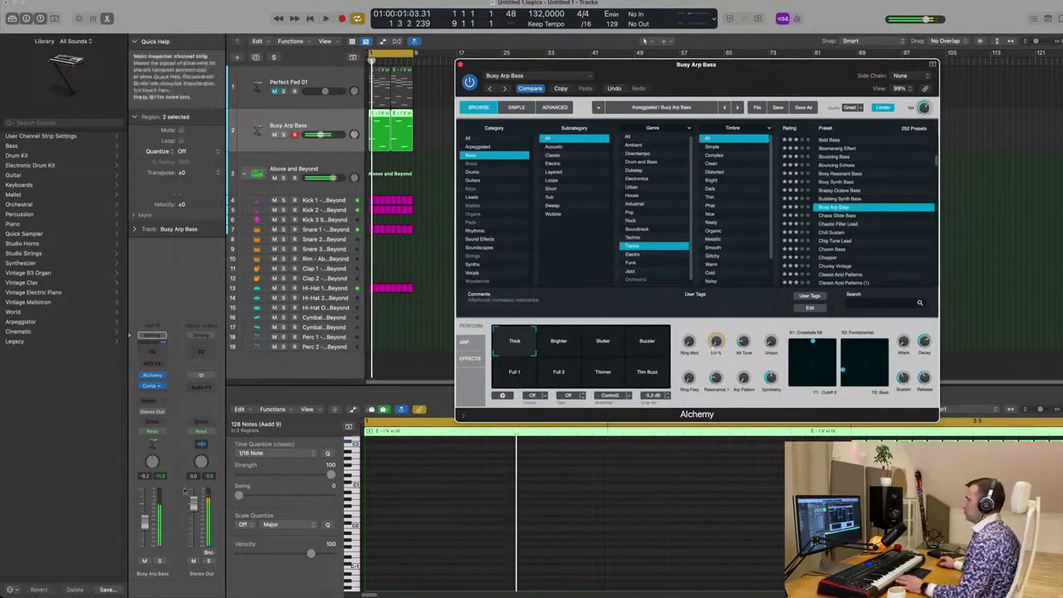
{"action": "left_click_drag", "start_coordinate": [142, 523], "coordinate": [143, 527]}
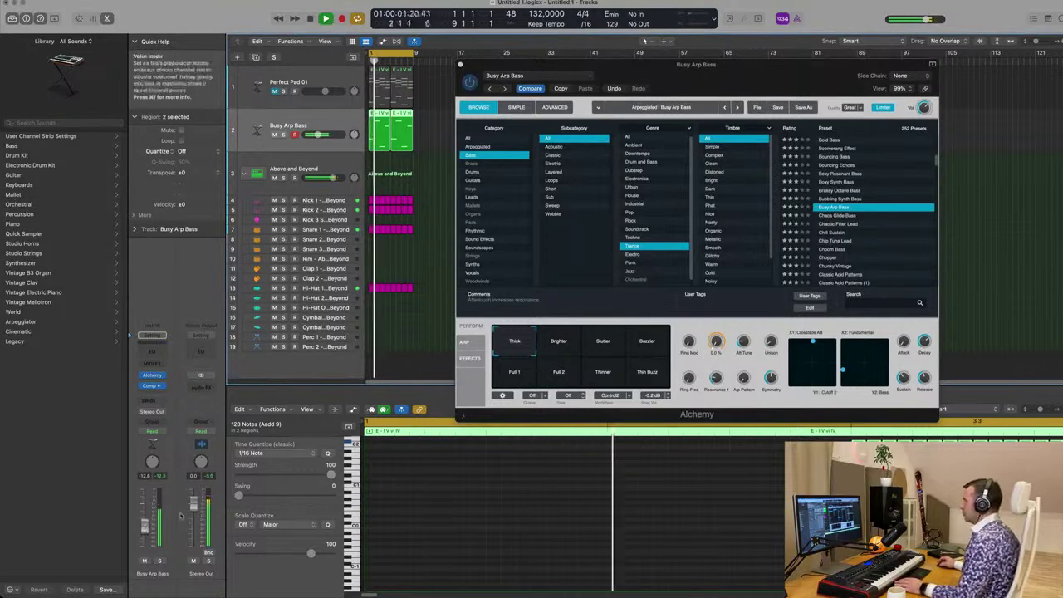
{"action": "left_click_drag", "start_coordinate": [716, 341], "coordinate": [738, 318]}
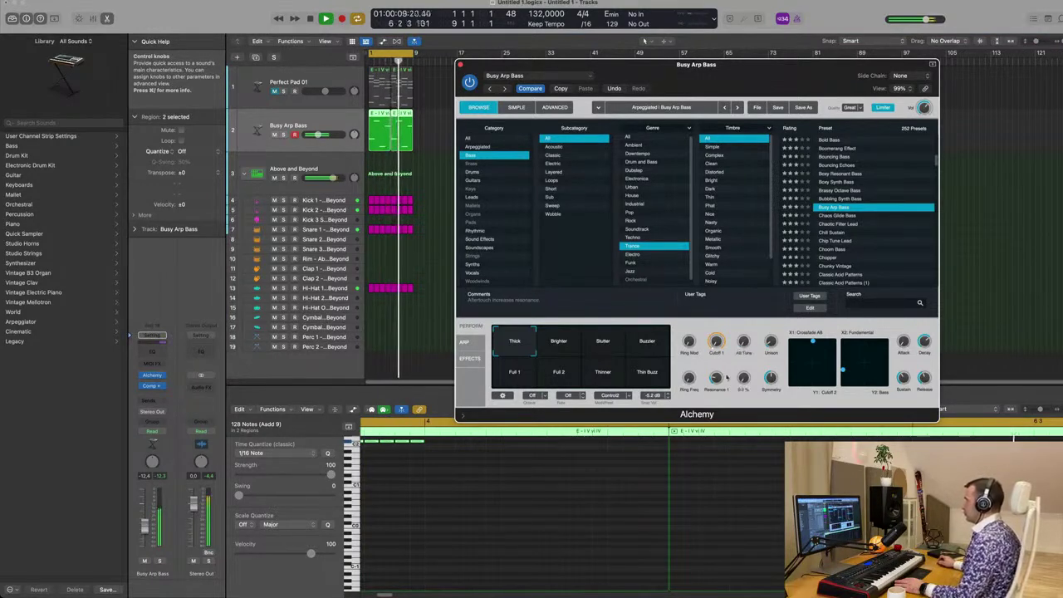
Step: Audition Busy Arp Bass's Brighter, Stutter, Buzzier, Thin Buzz and Full 1 performance snapshots and return to Thick
{"action": "left_click", "coordinate": [558, 342]}
{"action": "left_click", "coordinate": [603, 342]}
{"action": "left_click", "coordinate": [640, 344]}
{"action": "left_click", "coordinate": [645, 373]}
{"action": "left_click", "coordinate": [506, 381]}
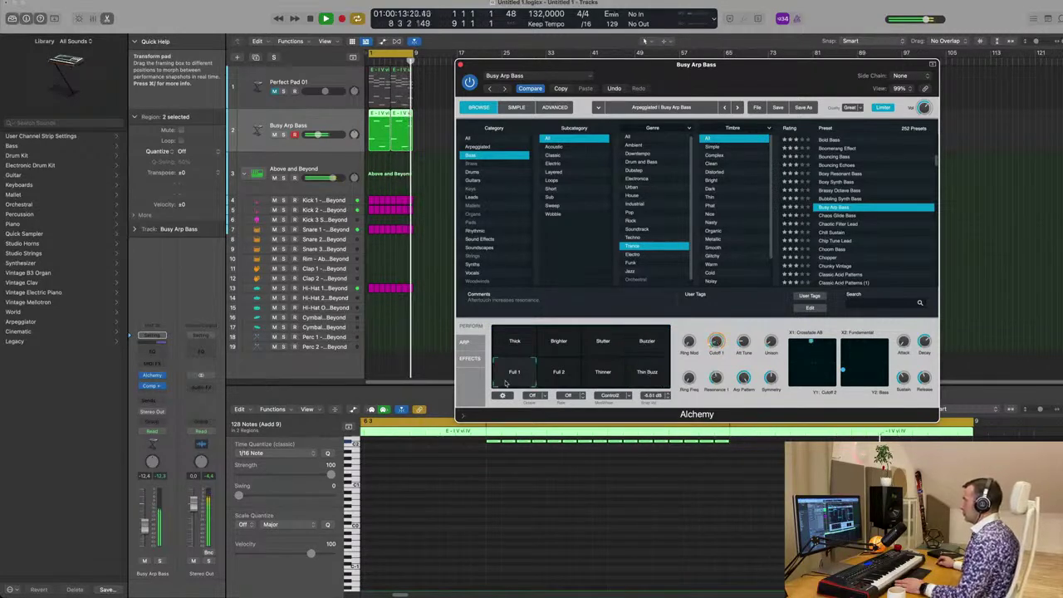
{"action": "left_click", "coordinate": [515, 347]}
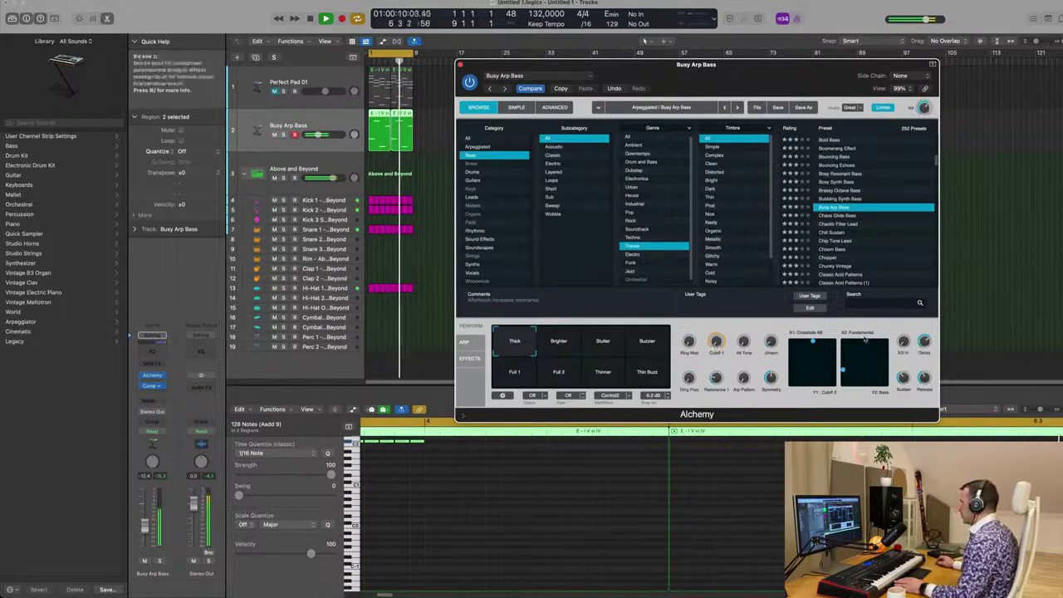
Step: Shape the bass with both XY pads, lowering Cutoff 2 on the first and Bass on the second
{"action": "mouse_move", "coordinate": [812, 341]}
{"action": "left_mouse_down"}
{"action": "mouse_move", "coordinate": [829, 342]}
{"action": "mouse_move", "coordinate": [789, 343]}
{"action": "mouse_move", "coordinate": [787, 391]}
{"action": "mouse_move", "coordinate": [838, 388]}
{"action": "mouse_move", "coordinate": [795, 388]}
{"action": "mouse_move", "coordinate": [799, 338]}
{"action": "left_mouse_up"}
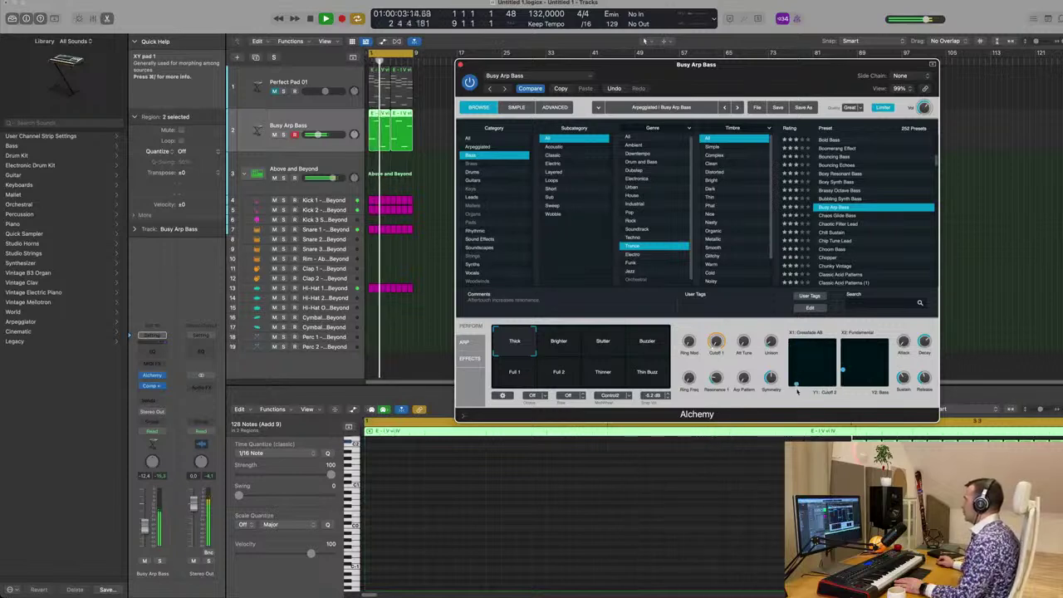
{"action": "left_click_drag", "start_coordinate": [806, 392], "coordinate": [812, 393]}
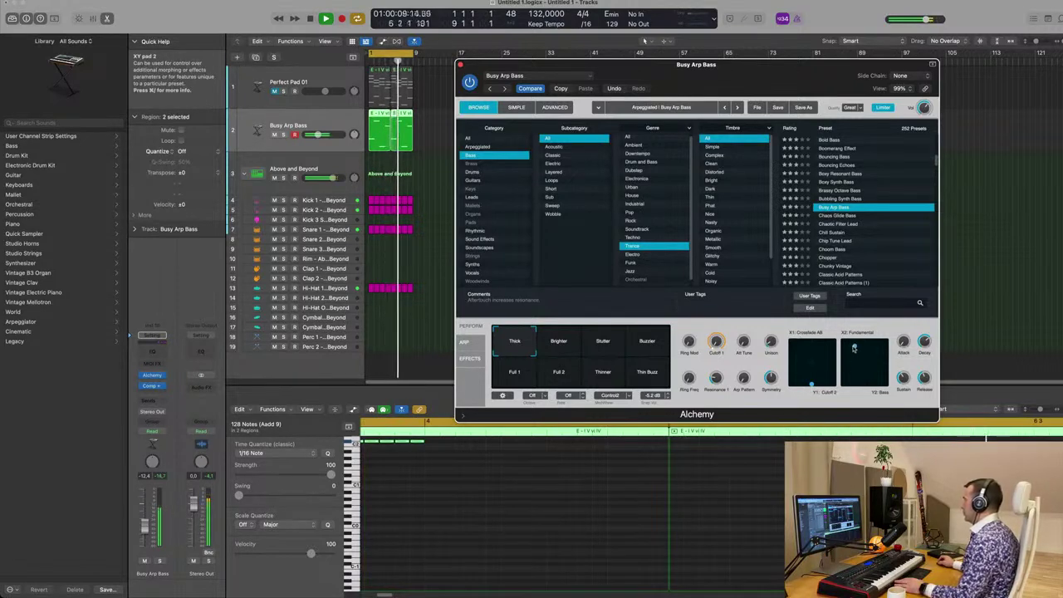
{"action": "left_click_drag", "start_coordinate": [873, 339], "coordinate": [884, 387]}
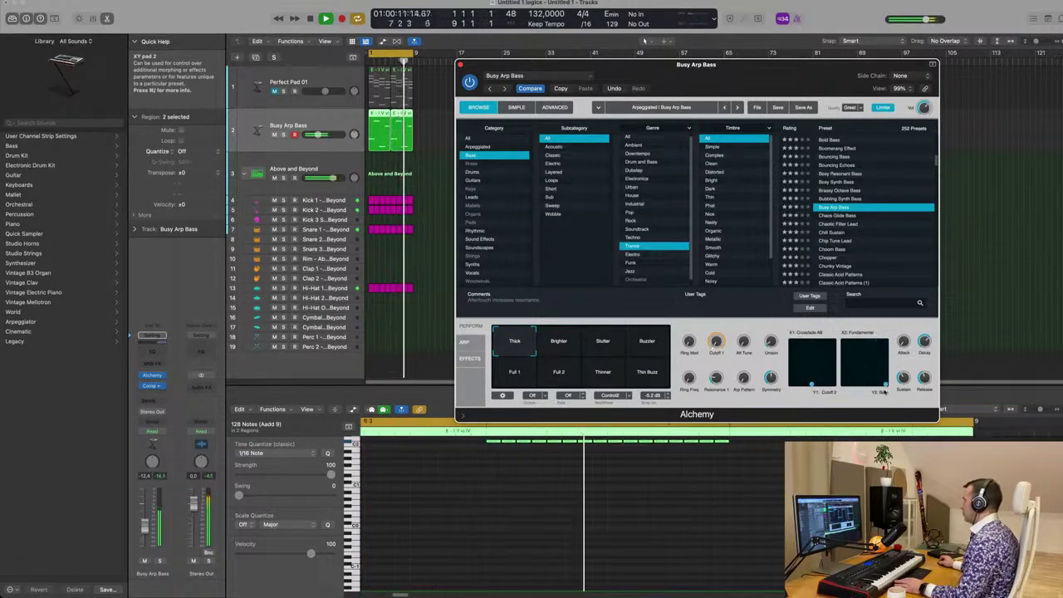
{"action": "left_click_drag", "start_coordinate": [862, 391], "coordinate": [851, 391]}
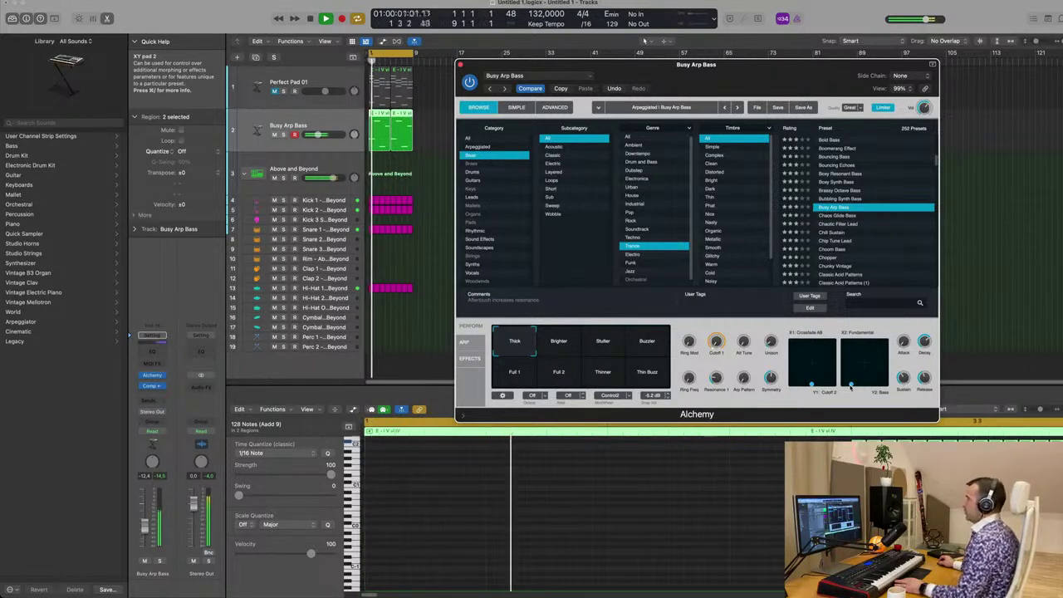
Step: Try the bass preset's Ring Mod control, return it to almost zero and close the Alchemy window
{"action": "left_click_drag", "start_coordinate": [831, 65], "coordinate": [836, 14]}
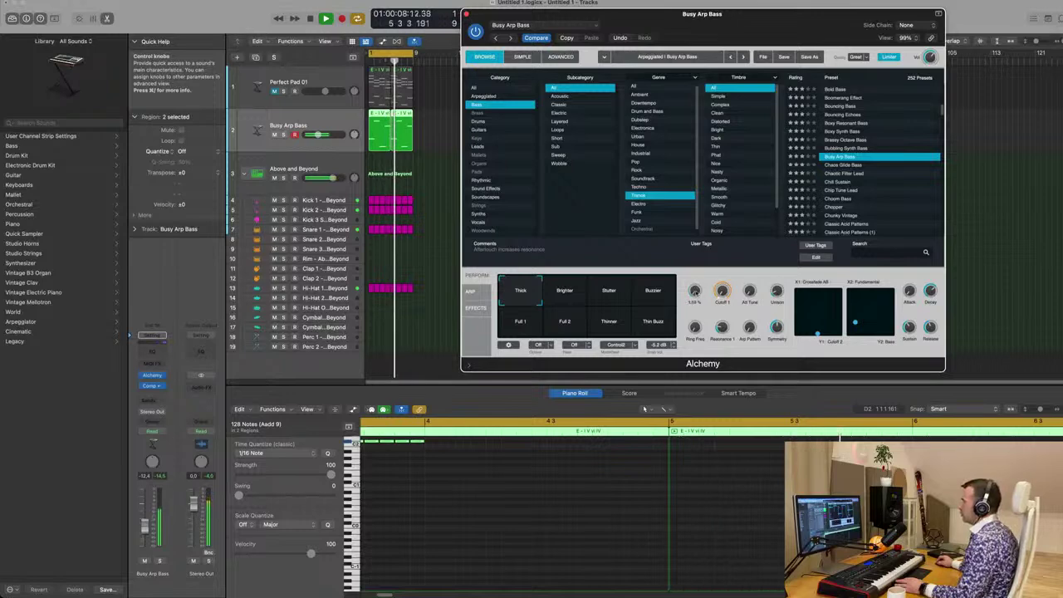
{"action": "left_click_drag", "start_coordinate": [696, 295], "coordinate": [696, 291]}
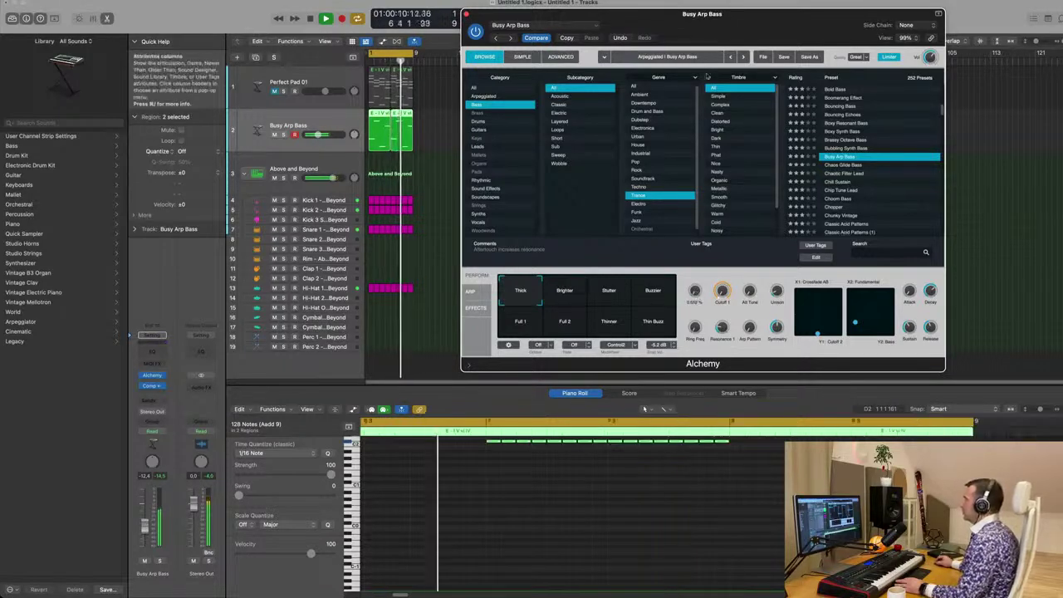
{"action": "left_click_drag", "start_coordinate": [498, 14], "coordinate": [474, 121]}
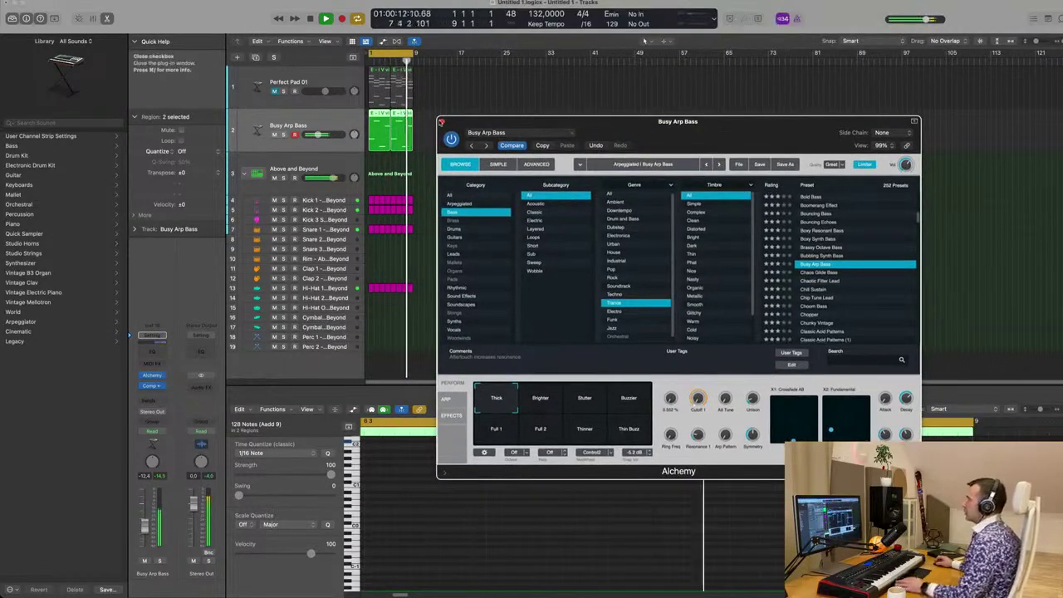
{"action": "left_click", "coordinate": [441, 121]}
{"action": "key", "text": "space"}
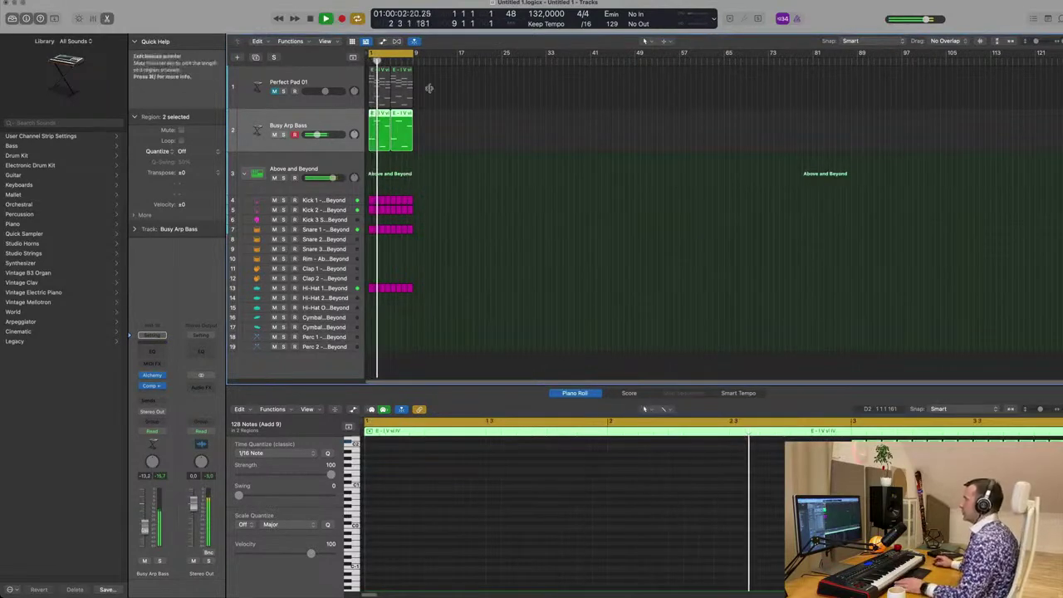
Step: Duplicate the Perfect Pad 01 track and copy its first chord region onto the new track
{"action": "left_click", "coordinate": [515, 185]}
{"action": "left_click", "coordinate": [326, 123]}
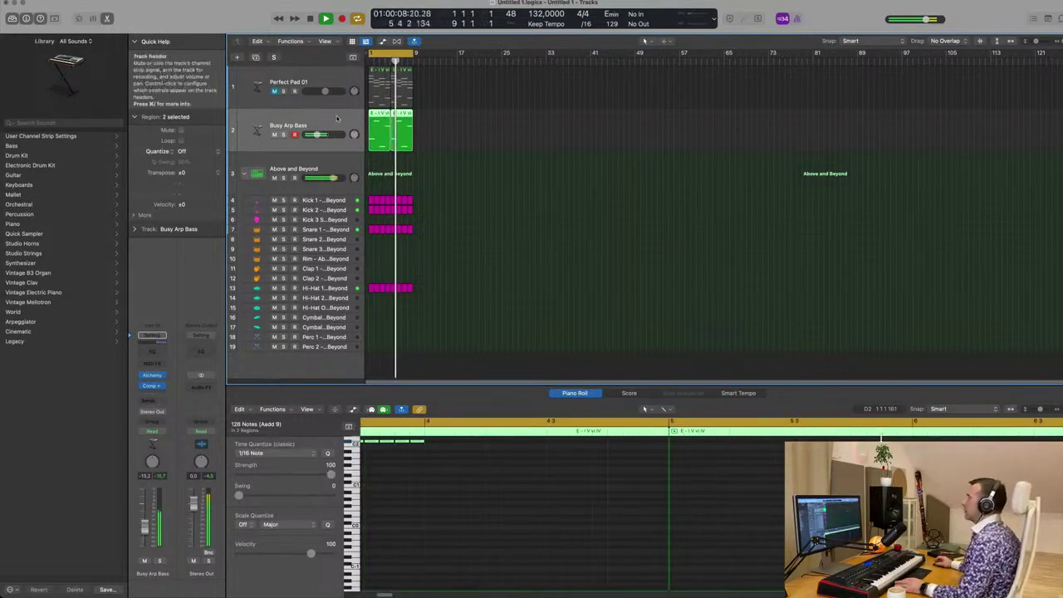
{"action": "left_click", "coordinate": [312, 83]}
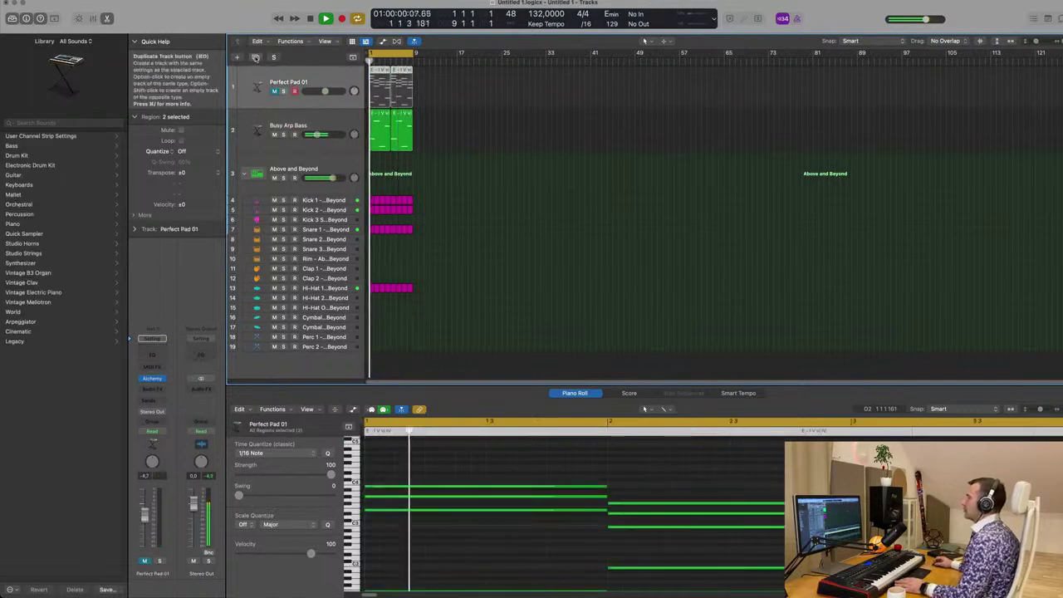
{"action": "left_click", "coordinate": [256, 57]}
{"action": "left_click_drag", "start_coordinate": [375, 96], "coordinate": [375, 131]}
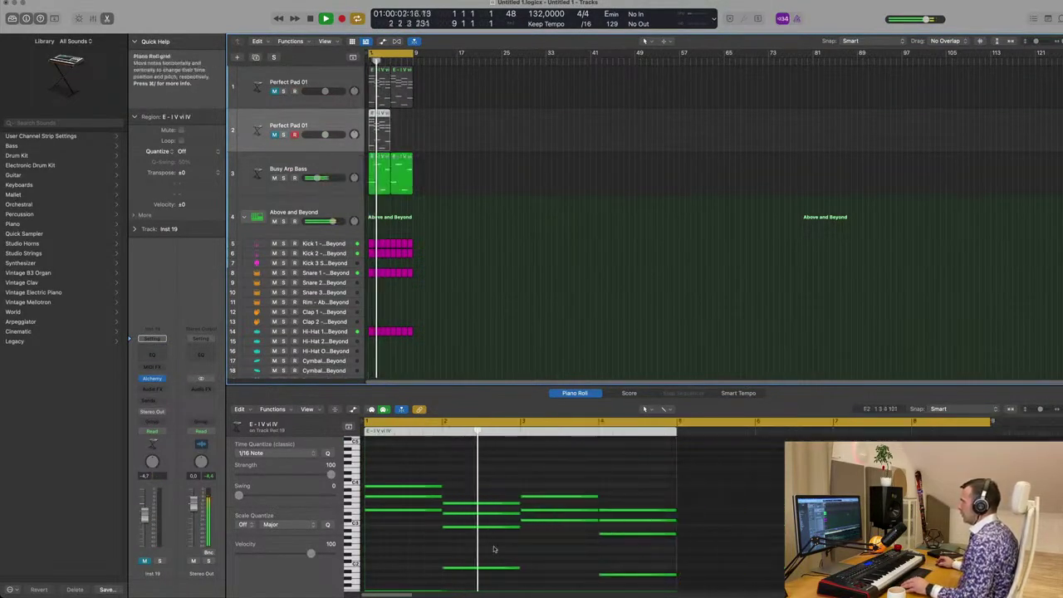
Step: Delete the low bass notes from the copied chord region, keeping only the upper chord notes
{"action": "scroll", "coordinate": [494, 549], "scroll_direction": "down", "scroll_amount": 4}
{"action": "left_click_drag", "start_coordinate": [397, 492], "coordinate": [652, 560]}
{"action": "key", "text": "BackSpace"}
{"action": "scroll", "coordinate": [493, 525], "scroll_direction": "up", "scroll_amount": 4}
{"action": "key", "text": "Return"}
{"action": "scroll", "coordinate": [508, 506], "scroll_direction": "down", "scroll_amount": 2}
{"action": "scroll", "coordinate": [506, 530], "scroll_direction": "up", "scroll_amount": 4}
{"action": "key", "text": "Return"}
Step: Unmute the duplicated pad track and open its Alchemy instrument
{"action": "left_click", "coordinate": [288, 132]}
{"action": "key", "text": "space"}
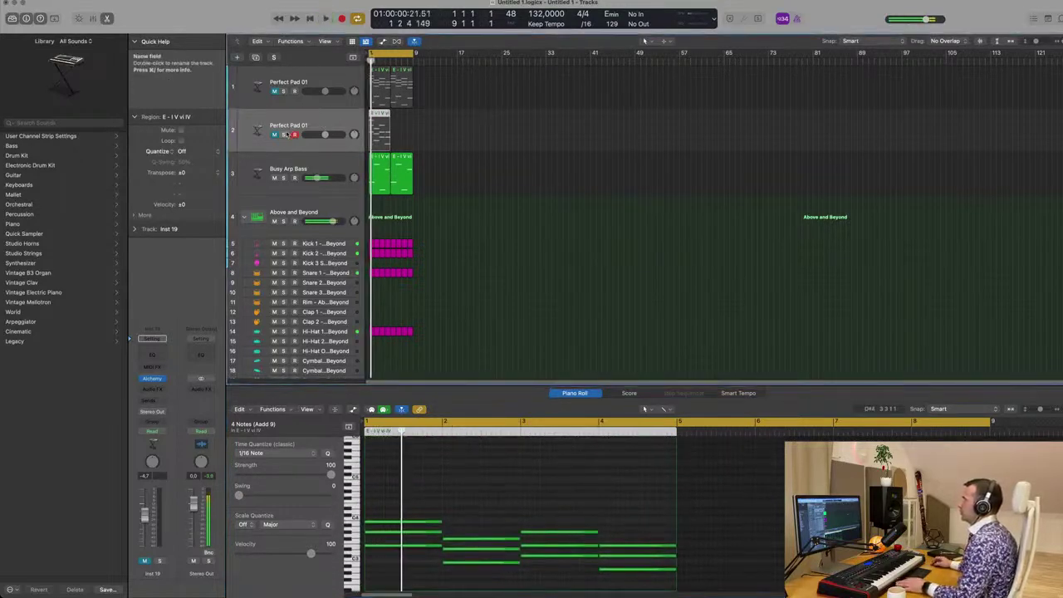
{"action": "left_click", "coordinate": [274, 134]}
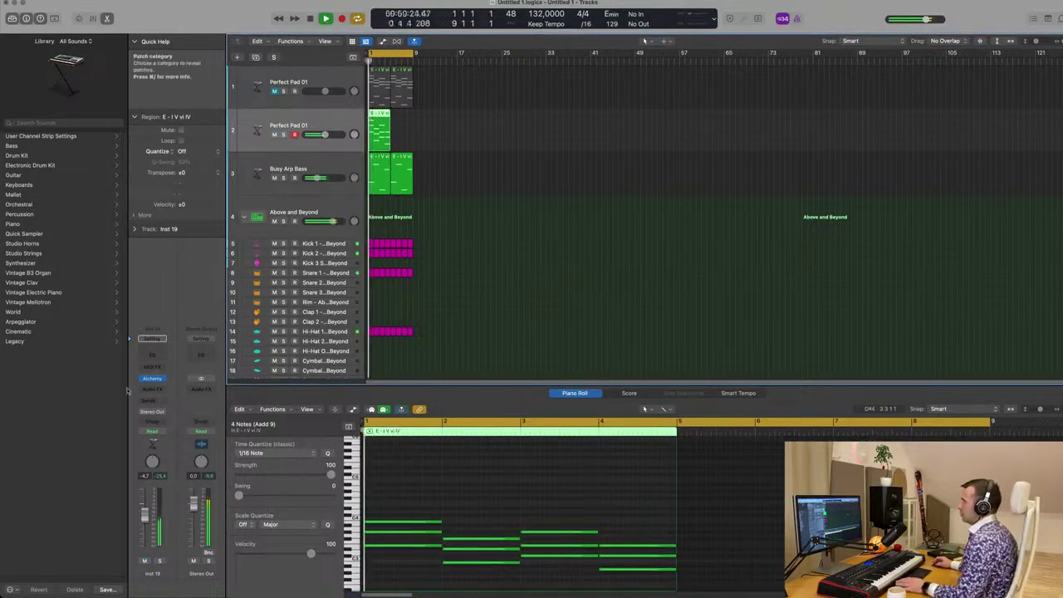
{"action": "key", "text": "space"}
{"action": "left_click", "coordinate": [152, 378]}
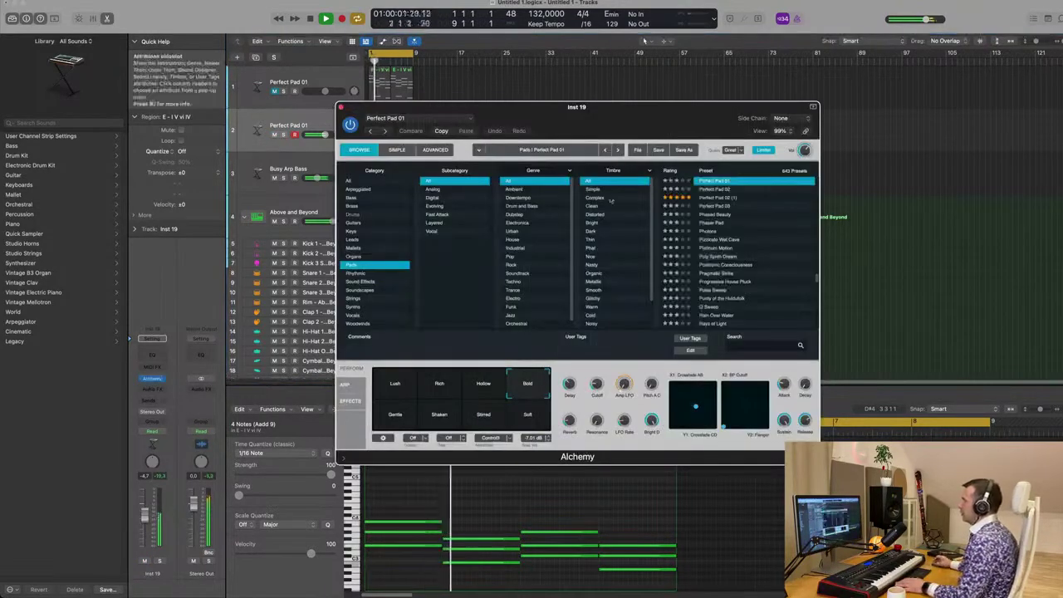
Step: Search Alchemy's pad presets for "19" and load Sunrise 1984 on the duplicated track
{"action": "key", "text": "space"}
{"action": "scroll", "coordinate": [724, 247], "scroll_direction": "down", "scroll_amount": 5}
{"action": "scroll", "coordinate": [724, 247], "scroll_direction": "down", "scroll_amount": 5}
{"action": "left_click", "coordinate": [719, 329]}
{"action": "type", "text": "19"}
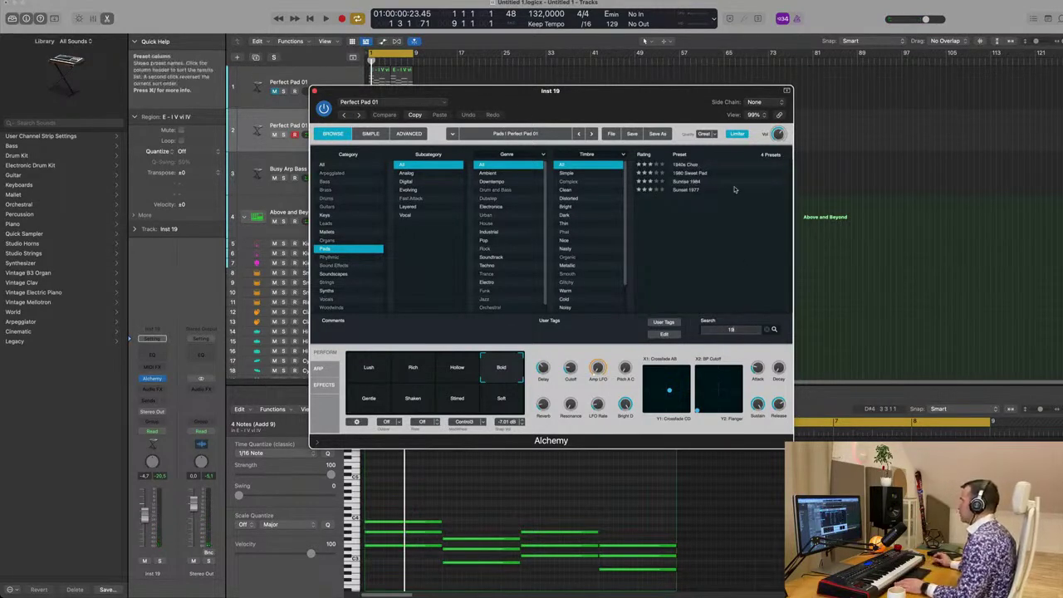
{"action": "left_click", "coordinate": [677, 183]}
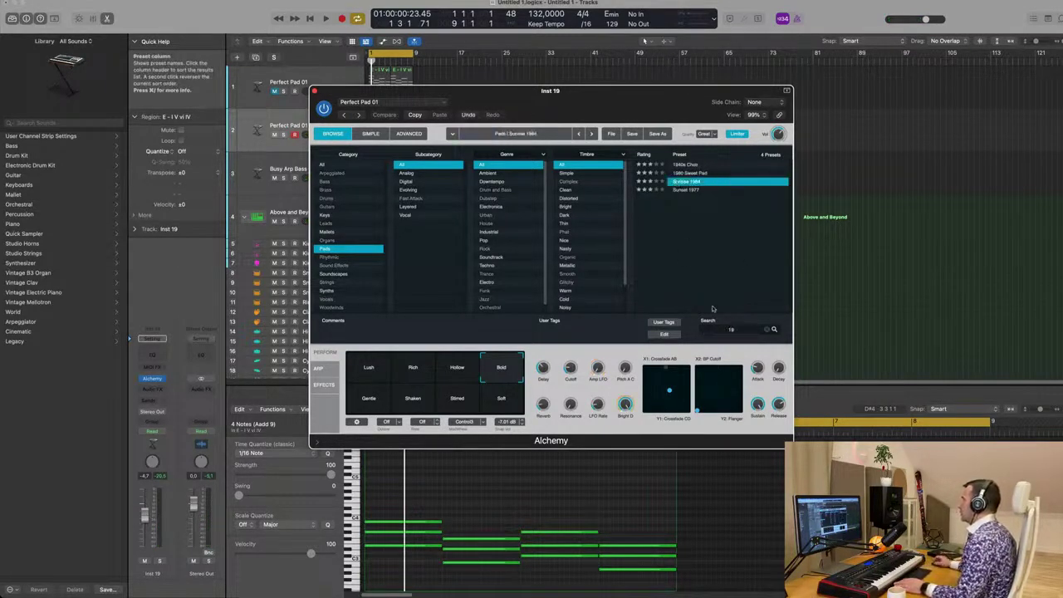
Step: Play the loop with Sunrise 1984 and switch it to the Arpeggiated performance snapshot
{"action": "key", "text": "space"}
{"action": "left_click_drag", "start_coordinate": [591, 101], "coordinate": [768, 83]}
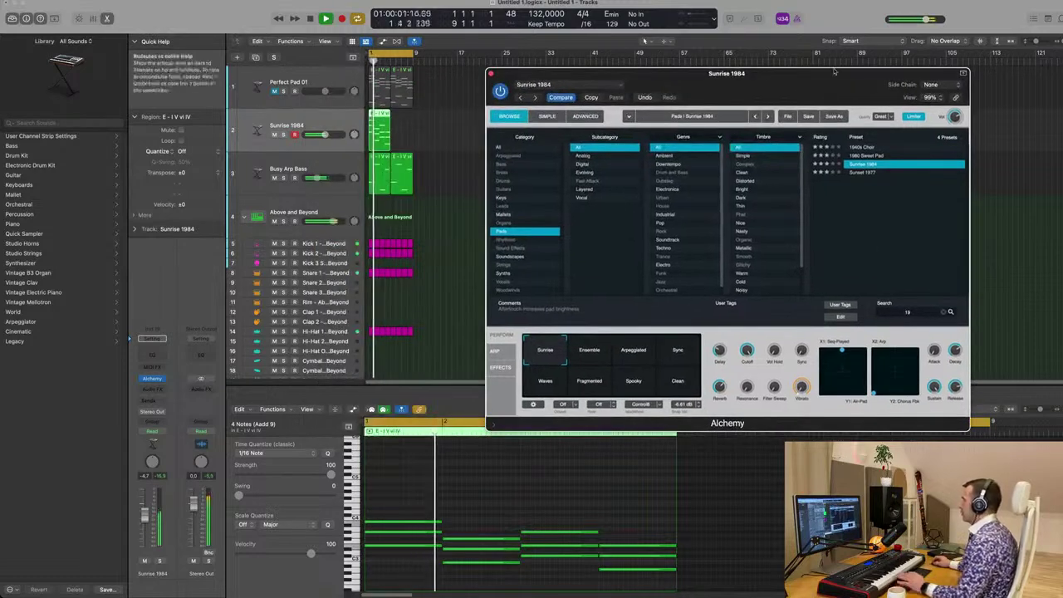
{"action": "left_click", "coordinate": [633, 358]}
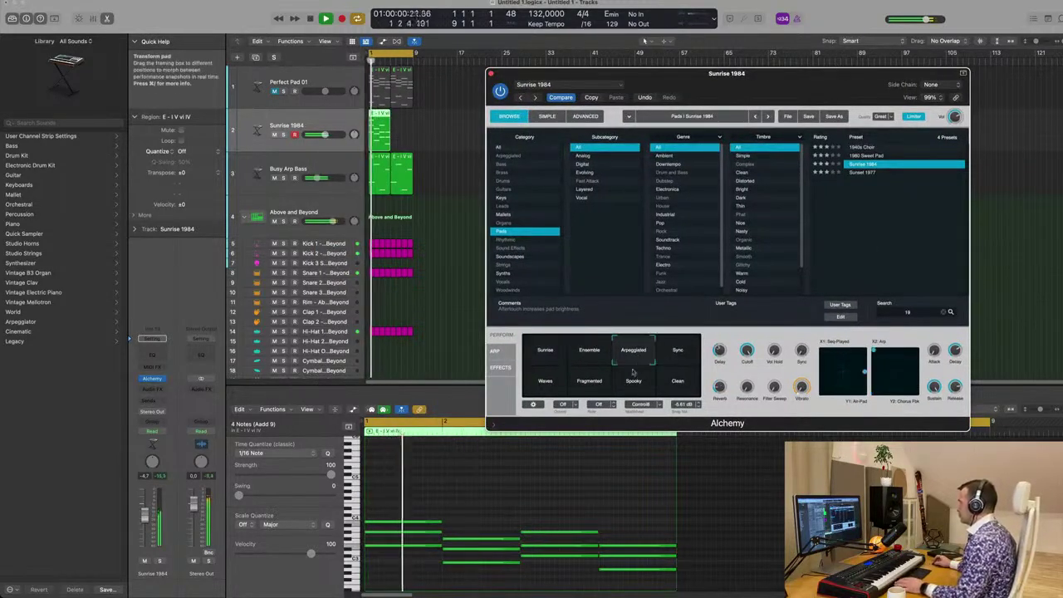
Step: Adjust the Cutoff control of Sunrise 1984 and increase the Arp amount on its second XY pad
{"action": "left_click_drag", "start_coordinate": [760, 74], "coordinate": [730, 73]}
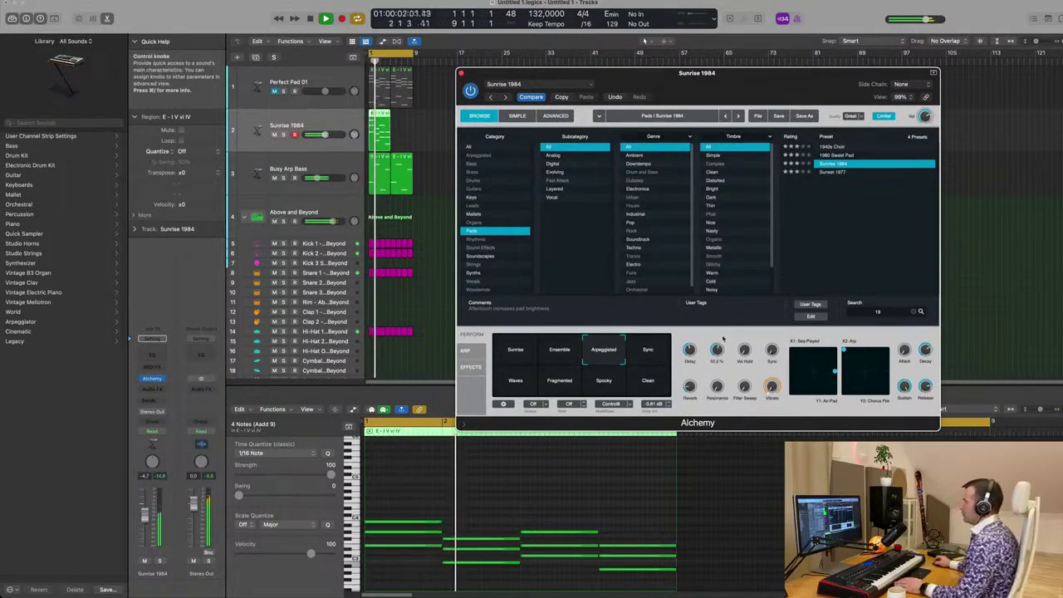
{"action": "left_click_drag", "start_coordinate": [722, 352], "coordinate": [723, 344]}
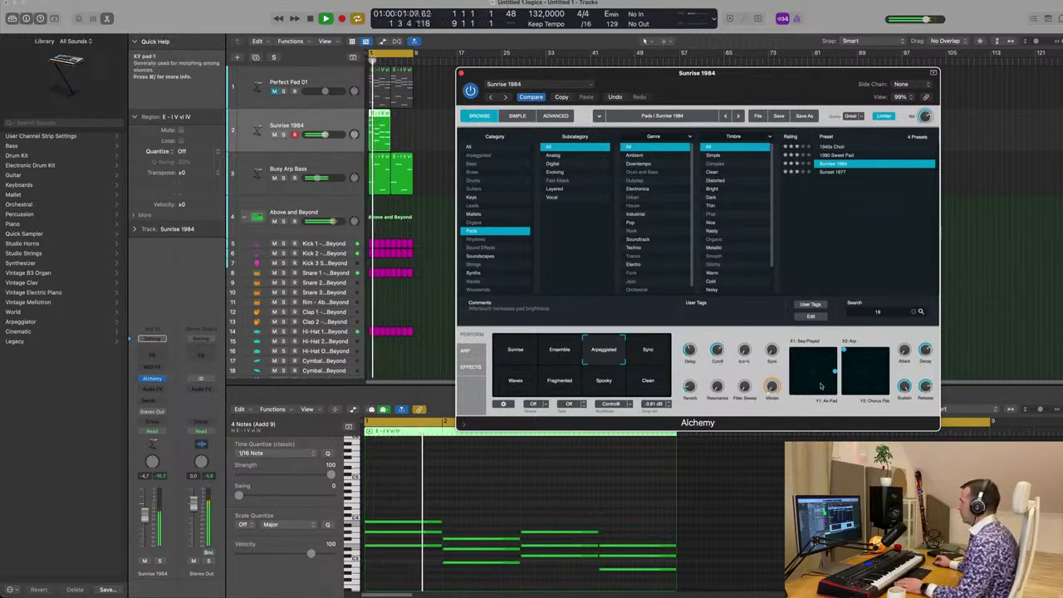
{"action": "mouse_move", "coordinate": [875, 359]}
{"action": "left_mouse_down"}
{"action": "mouse_move", "coordinate": [885, 401]}
{"action": "mouse_move", "coordinate": [849, 368]}
{"action": "mouse_move", "coordinate": [863, 359]}
{"action": "left_mouse_up"}
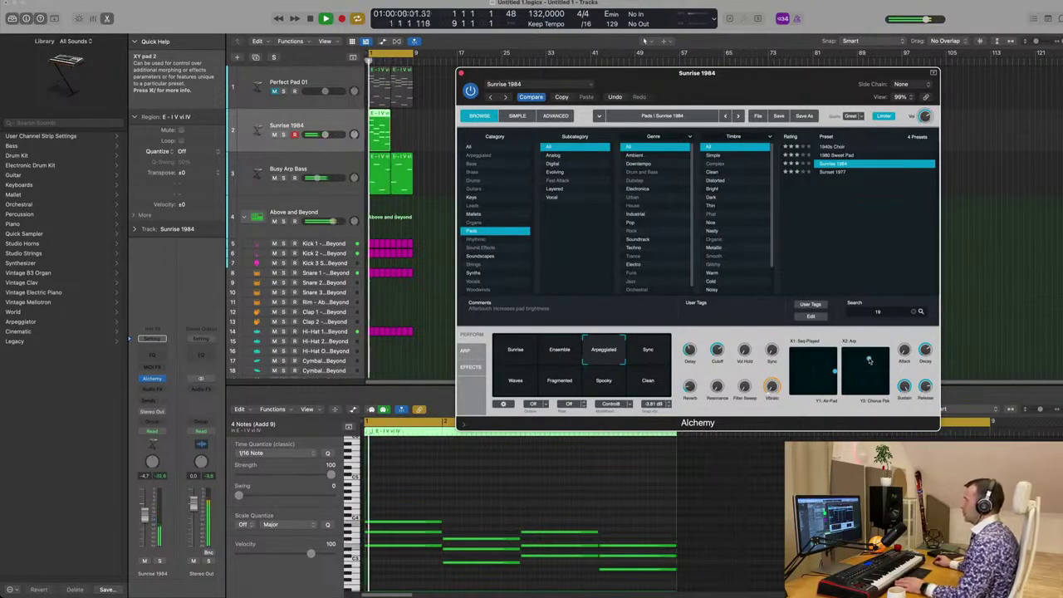
Step: Repeat the Sunrise 1984 chord region once so it fills the eight-bar loop, and stop playback
{"action": "left_click", "coordinate": [371, 131]}
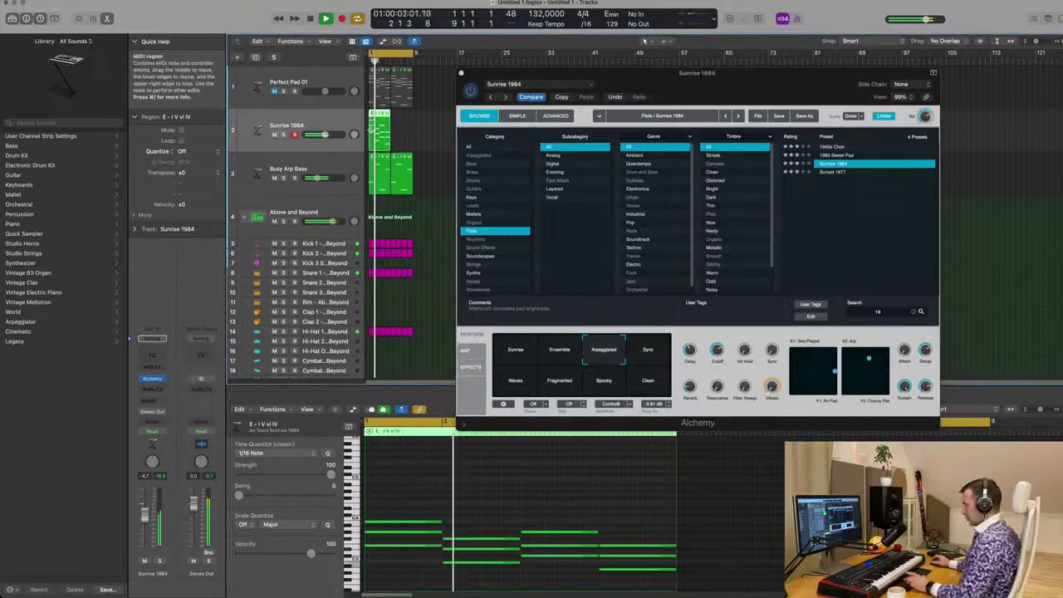
{"action": "key", "text": "super+r"}
{"action": "left_click_drag", "start_coordinate": [758, 71], "coordinate": [721, 1]}
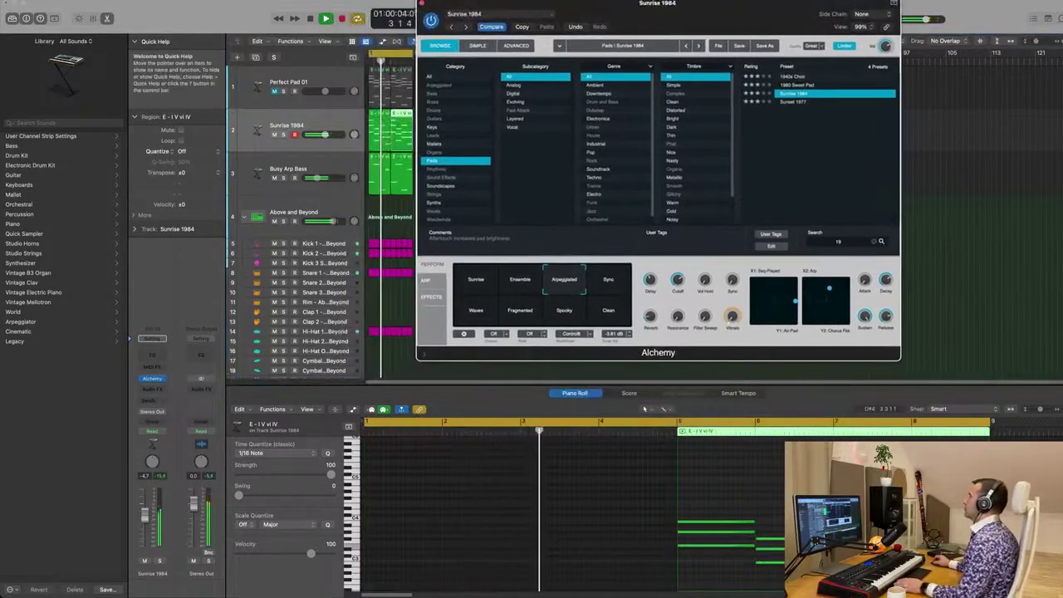
{"action": "key", "text": "space"}
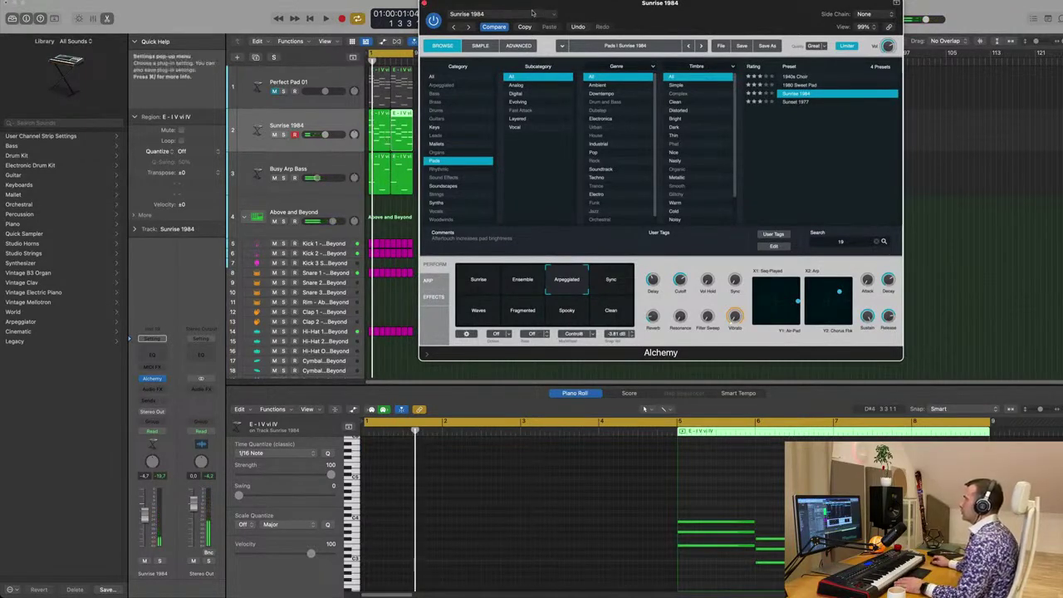
Step: Delete the repeated Sunrise 1984 region in bars 5–8 and bring up the first region's chord notes for editing
{"action": "left_click_drag", "start_coordinate": [429, 4], "coordinate": [796, 39]}
{"action": "key", "text": "space"}
{"action": "left_click_drag", "start_coordinate": [473, 132], "coordinate": [403, 128]}
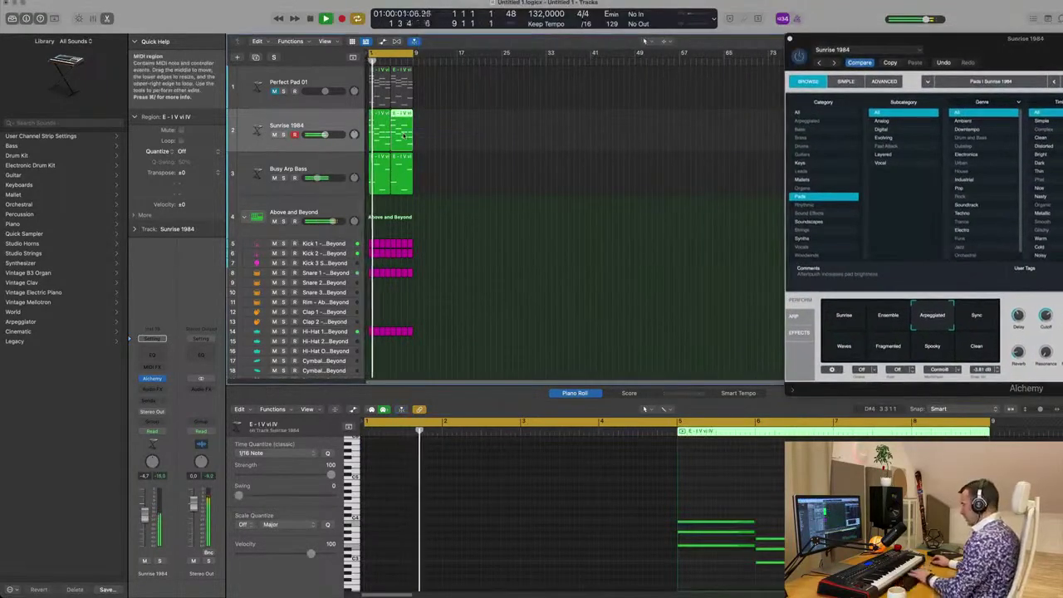
{"action": "key", "text": "Delete"}
{"action": "left_click", "coordinate": [379, 128]}
{"action": "key", "text": "space"}
{"action": "scroll", "coordinate": [405, 523], "scroll_direction": "down", "scroll_amount": 5}
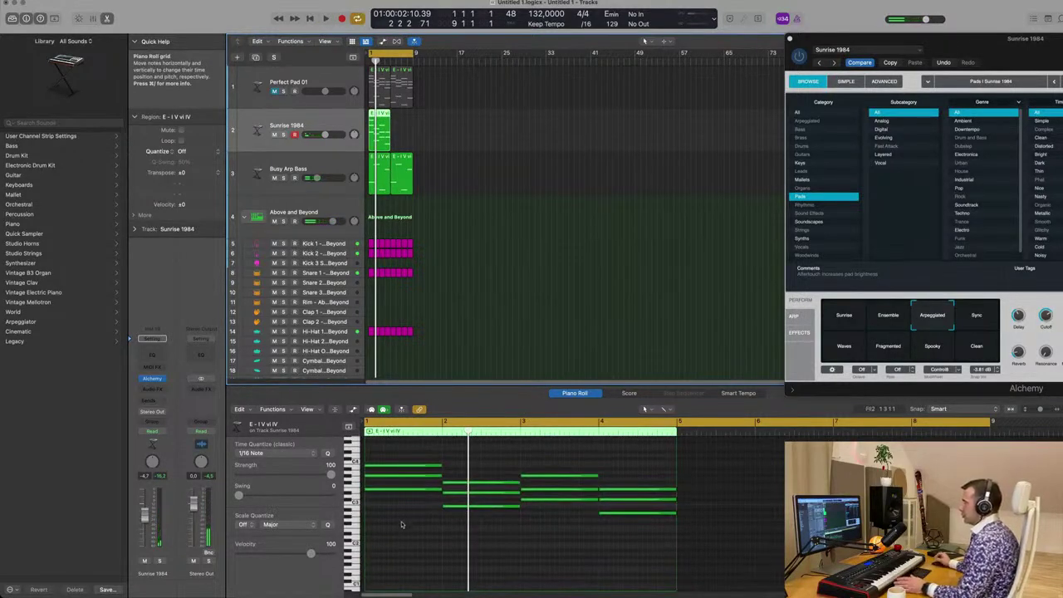
Step: Shorten all three notes of the bar 1 chord to about an eighth note each
{"action": "left_click", "coordinate": [399, 467]}
{"action": "left_click_drag", "start_coordinate": [440, 465], "coordinate": [371, 479]}
{"action": "key", "text": "super+Right"}
{"action": "scroll", "coordinate": [380, 487], "scroll_direction": "left", "scroll_amount": 3}
{"action": "scroll", "coordinate": [381, 480], "scroll_direction": "right", "scroll_amount": 1}
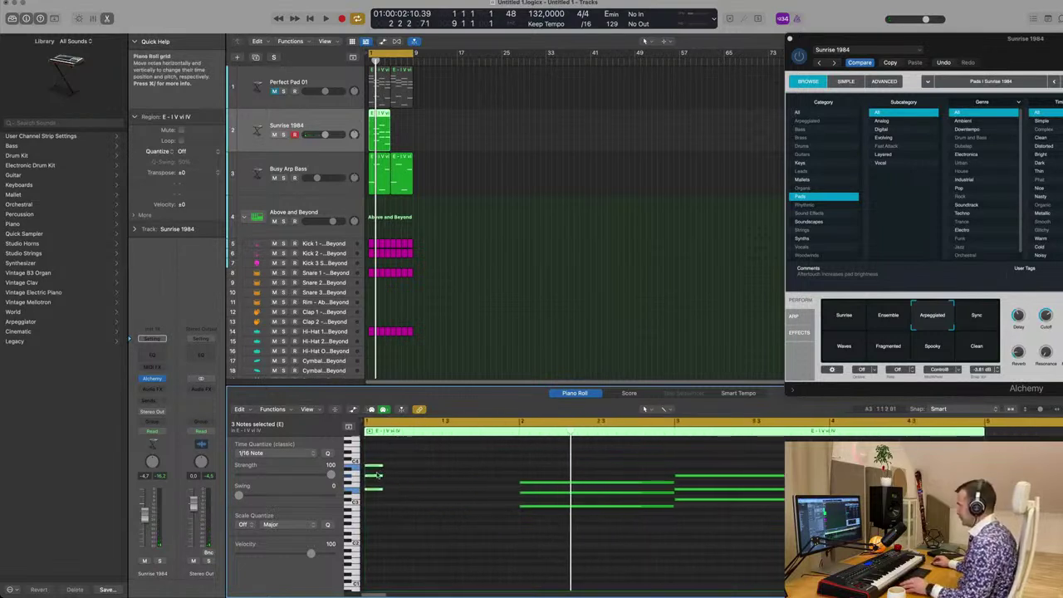
Step: Stagger the bar 1 chord into a descending eighth-note arpeggio and copy its highest note onto the fourth position
{"action": "left_click", "coordinate": [381, 489]}
{"action": "left_click", "coordinate": [375, 477], "text": "shift"}
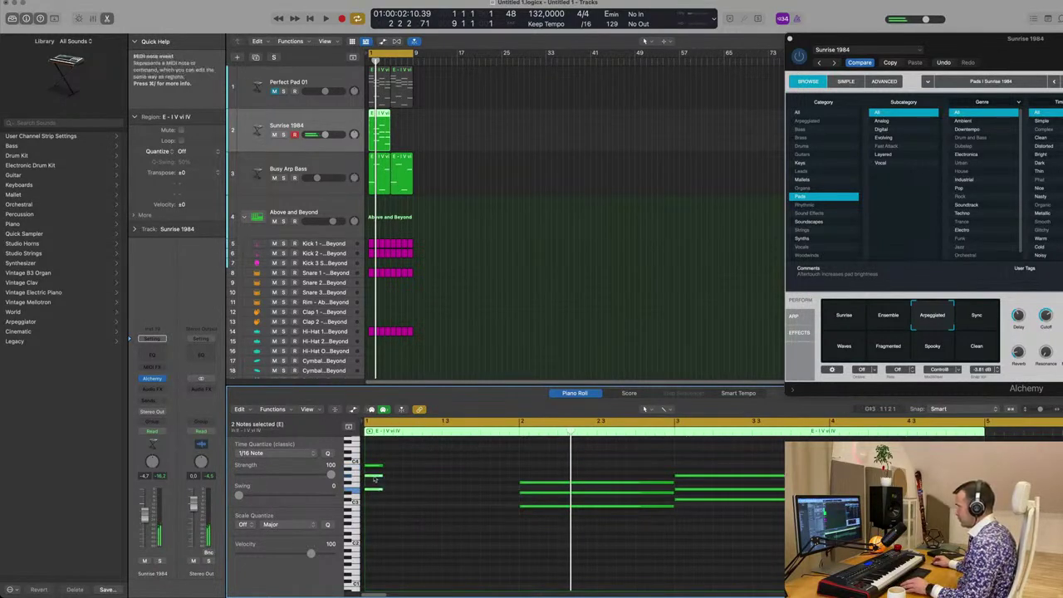
{"action": "left_click_drag", "start_coordinate": [374, 479], "coordinate": [401, 488]}
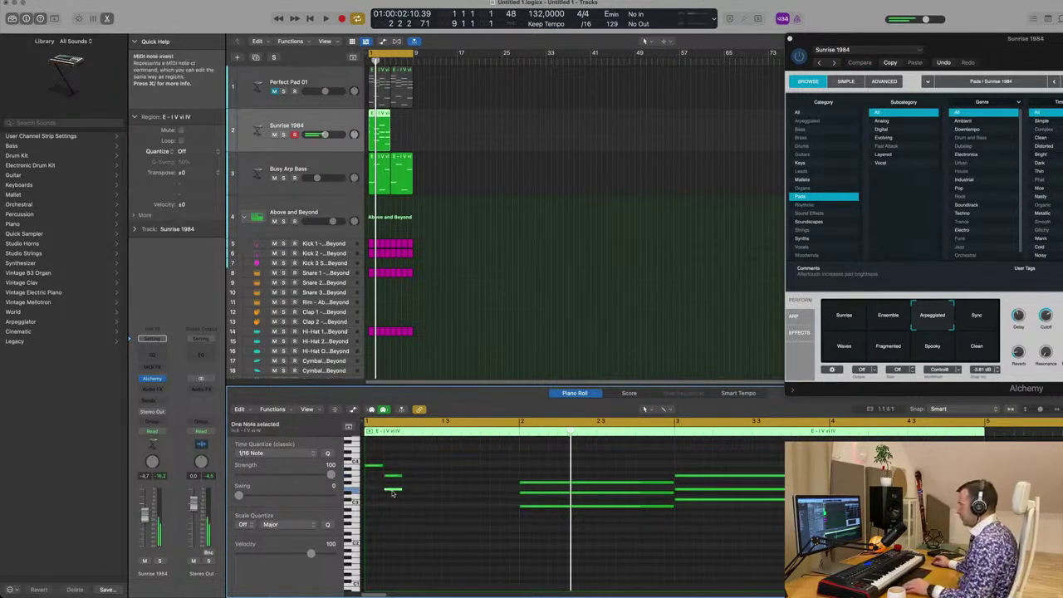
{"action": "left_click_drag", "start_coordinate": [394, 492], "coordinate": [413, 495]}
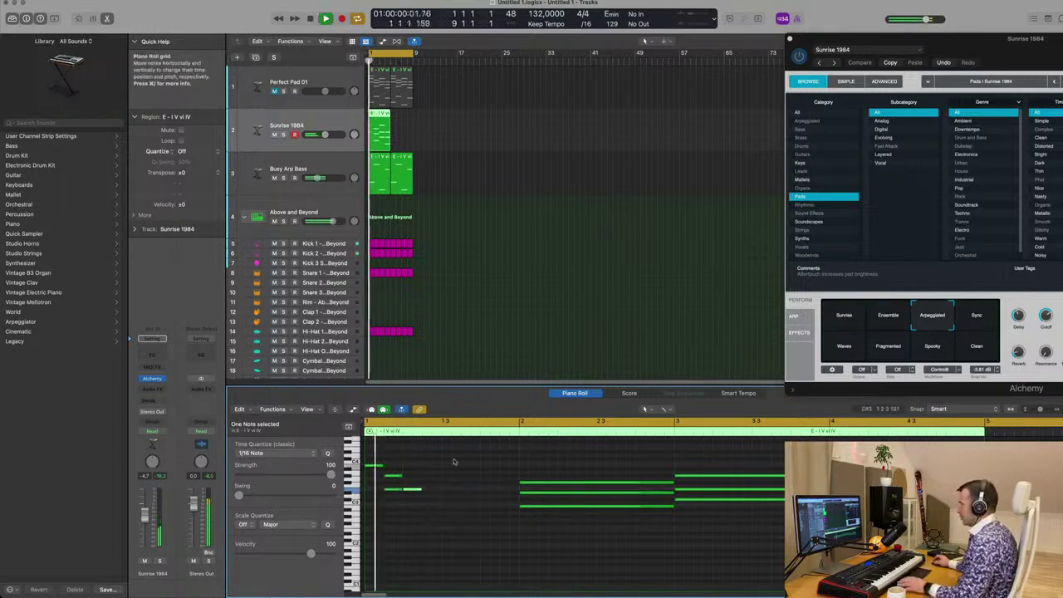
{"action": "left_click", "coordinate": [391, 497]}
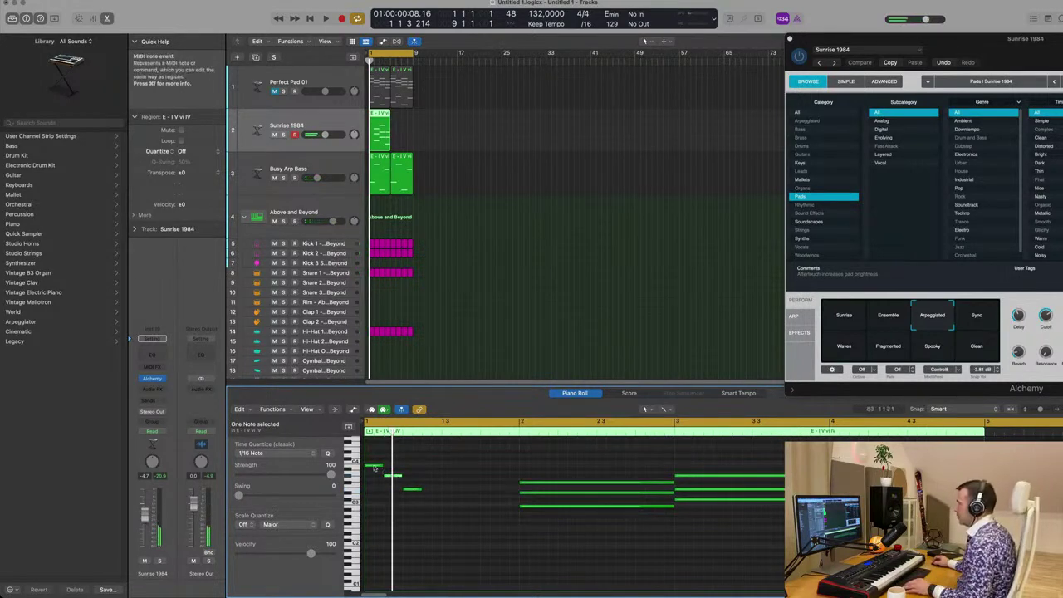
{"action": "left_click_drag", "start_coordinate": [375, 470], "coordinate": [434, 470]}
Step: Copy the four-note arpeggio into the second half of bar 1 and play the result
{"action": "key", "text": "super+Left"}
{"action": "key", "text": "super+Left"}
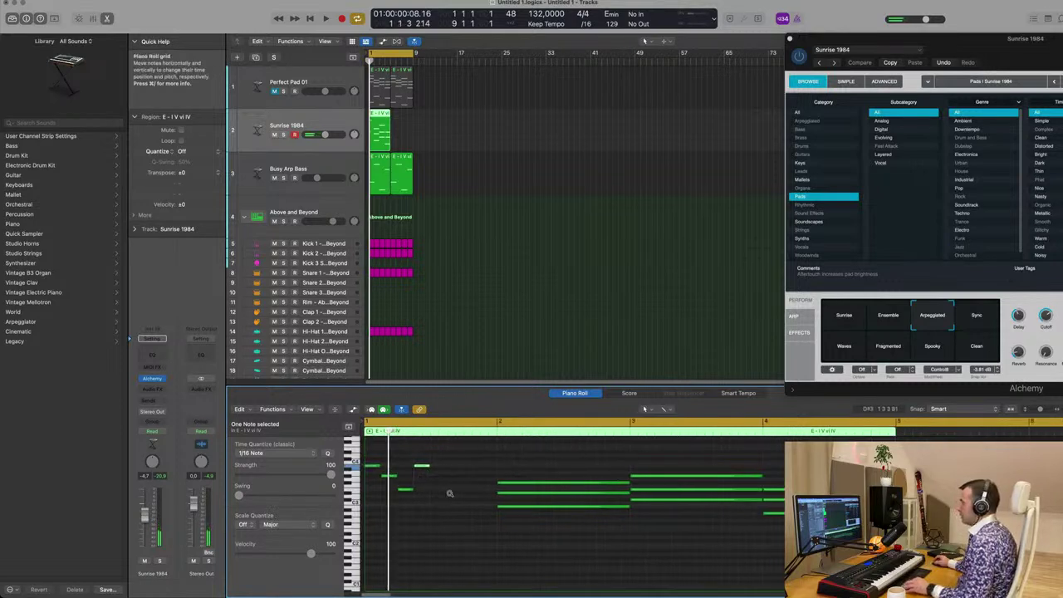
{"action": "left_click", "coordinate": [366, 465]}
{"action": "left_click_drag", "start_coordinate": [372, 467], "coordinate": [429, 468]}
{"action": "key", "text": "space"}
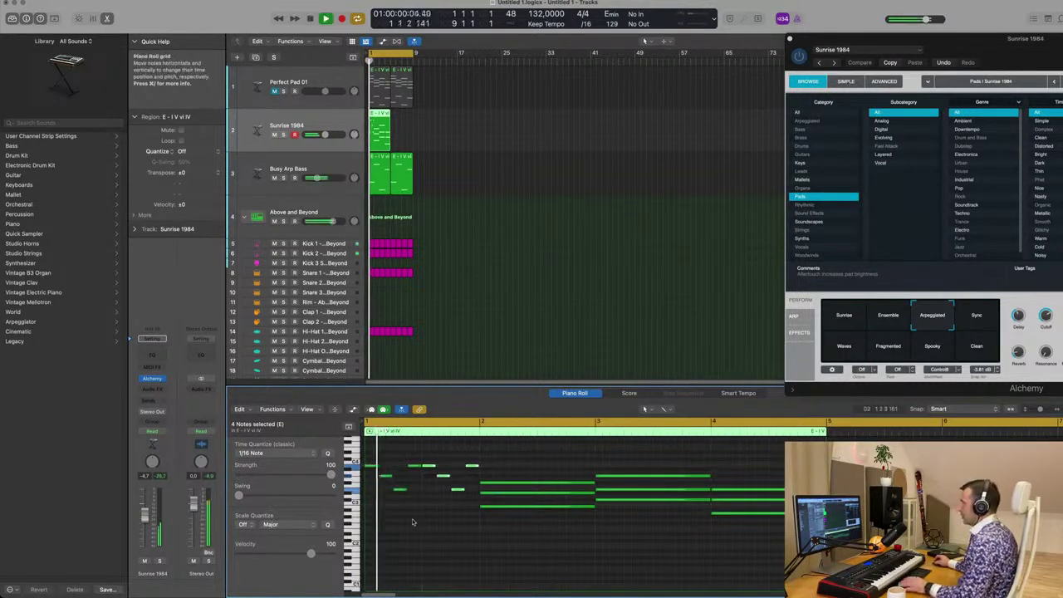
{"action": "key", "text": "super+Left"}
{"action": "key", "text": "space"}
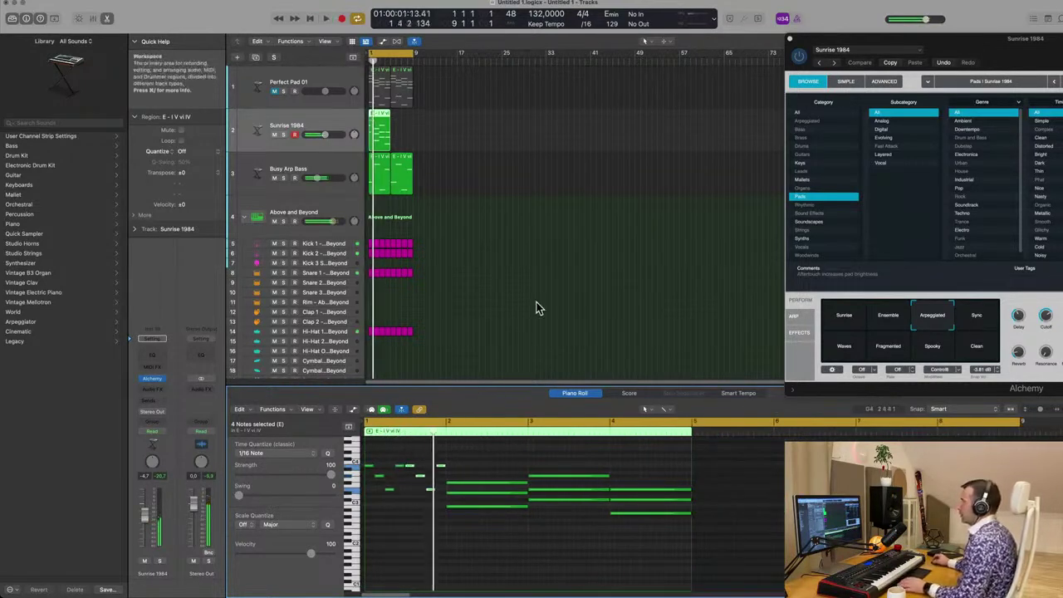
Step: Turn the bar 2 chord into eighth notes running high, middle, low, middle, and repeat that figure to fill the bar
{"action": "left_click_drag", "start_coordinate": [479, 460], "coordinate": [458, 490]}
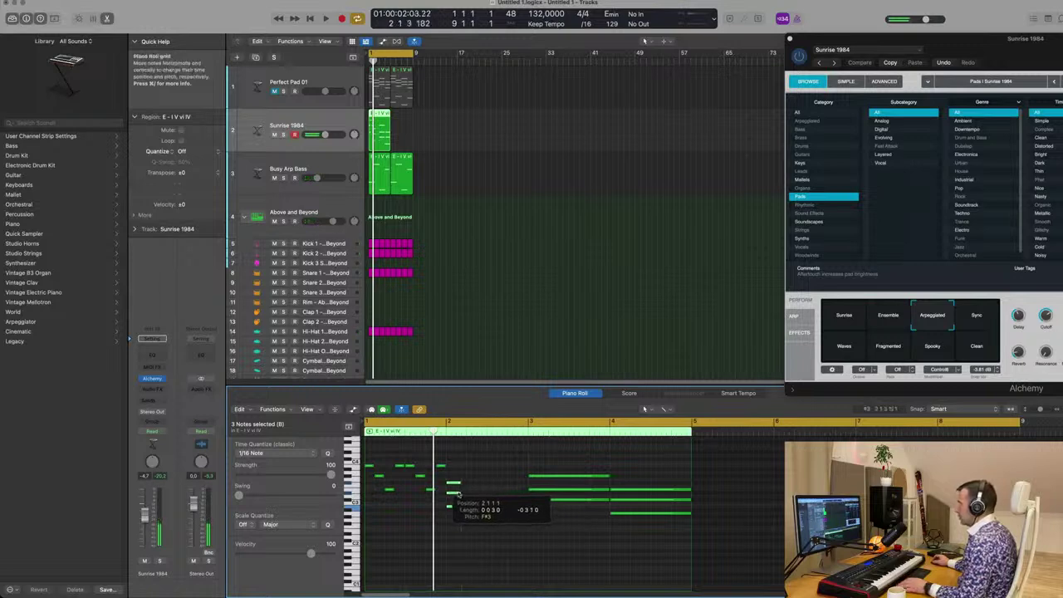
{"action": "left_click", "coordinate": [470, 499]}
{"action": "left_click_drag", "start_coordinate": [453, 497], "coordinate": [512, 497]}
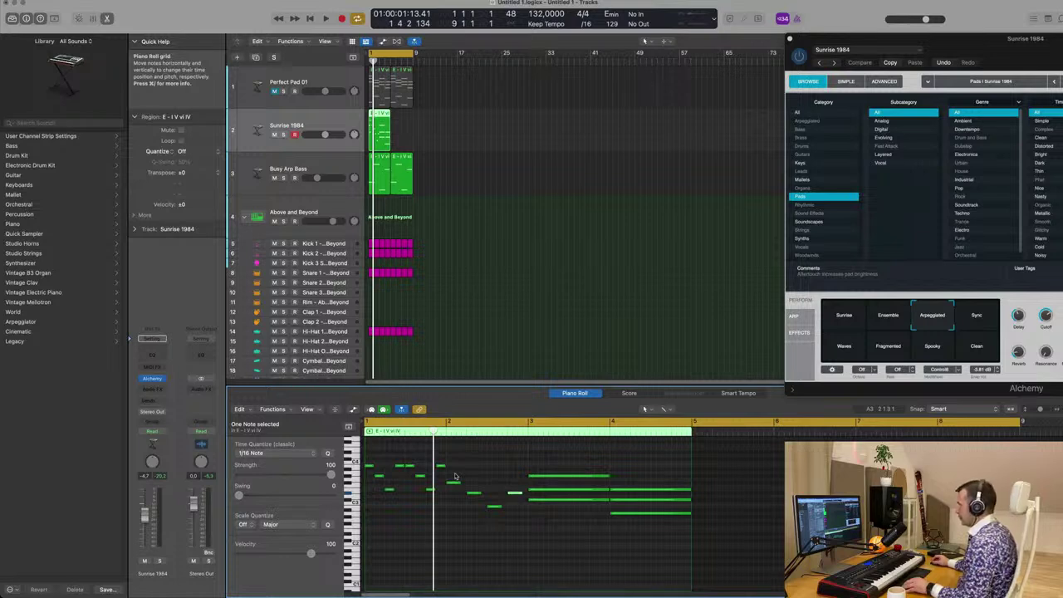
{"action": "left_click_drag", "start_coordinate": [455, 473], "coordinate": [522, 525]}
{"action": "left_click_drag", "start_coordinate": [471, 495], "coordinate": [483, 520]}
{"action": "left_click_drag", "start_coordinate": [451, 485], "coordinate": [493, 489]}
Step: Turn the bar 3 chord into a descending eighth-note arpeggio ending on its highest note, and repeat it to fill the bar
{"action": "left_click_drag", "start_coordinate": [561, 467], "coordinate": [534, 480]}
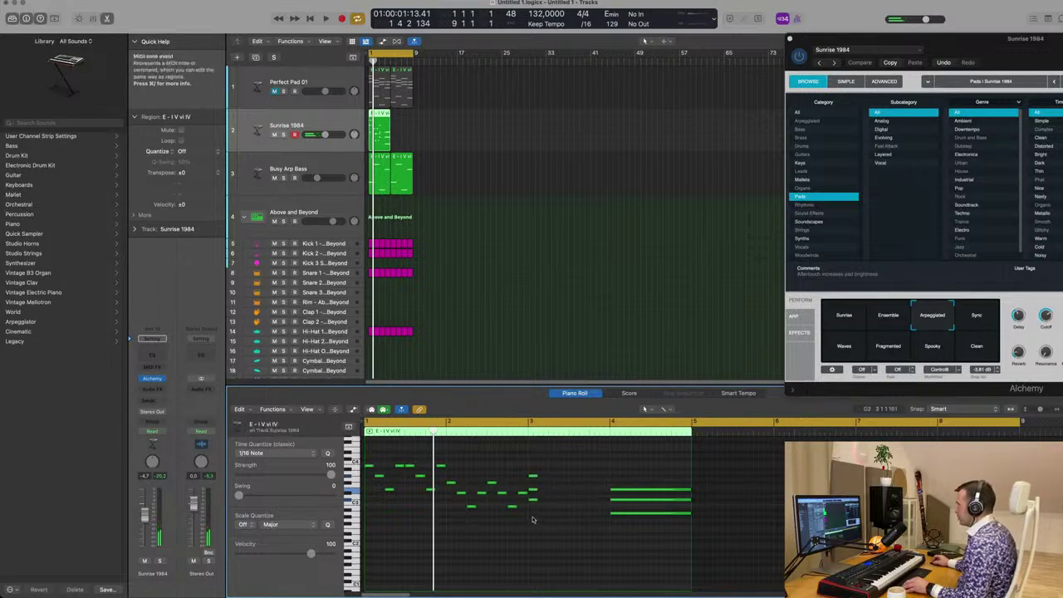
{"action": "left_click", "coordinate": [534, 491]}
{"action": "left_click_drag", "start_coordinate": [538, 493], "coordinate": [545, 496]}
{"action": "key", "text": "BackSpace"}
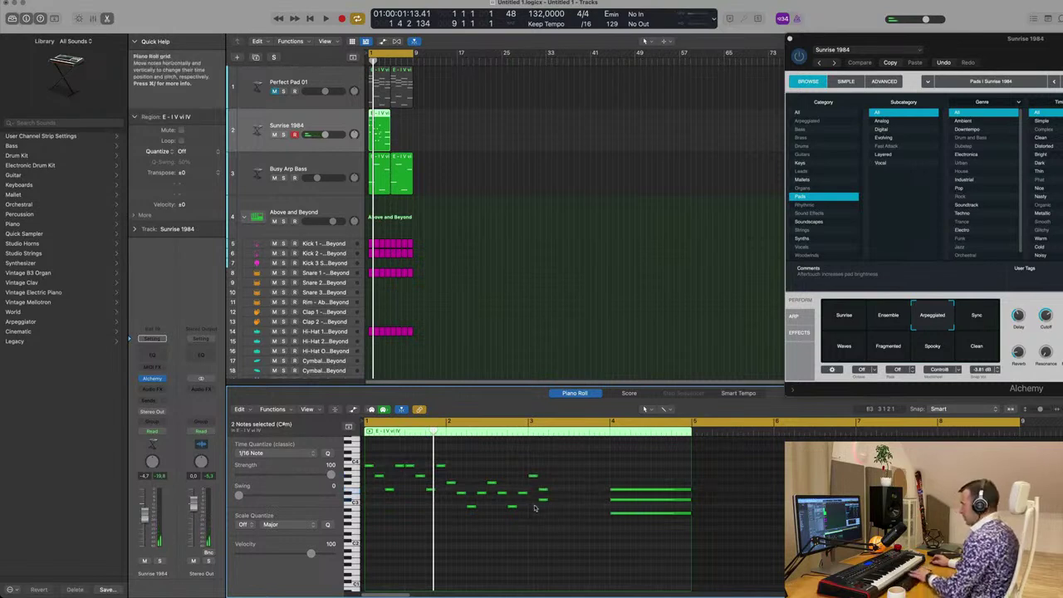
{"action": "left_click_drag", "start_coordinate": [544, 501], "coordinate": [554, 501]}
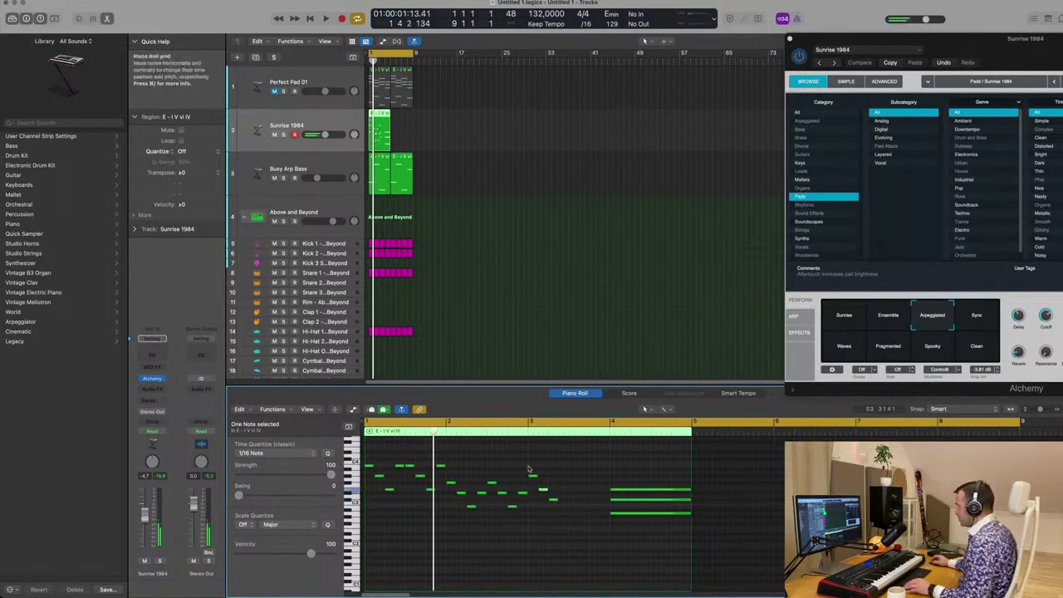
{"action": "left_click_drag", "start_coordinate": [533, 476], "coordinate": [567, 526]}
{"action": "left_click_drag", "start_coordinate": [533, 479], "coordinate": [574, 479]}
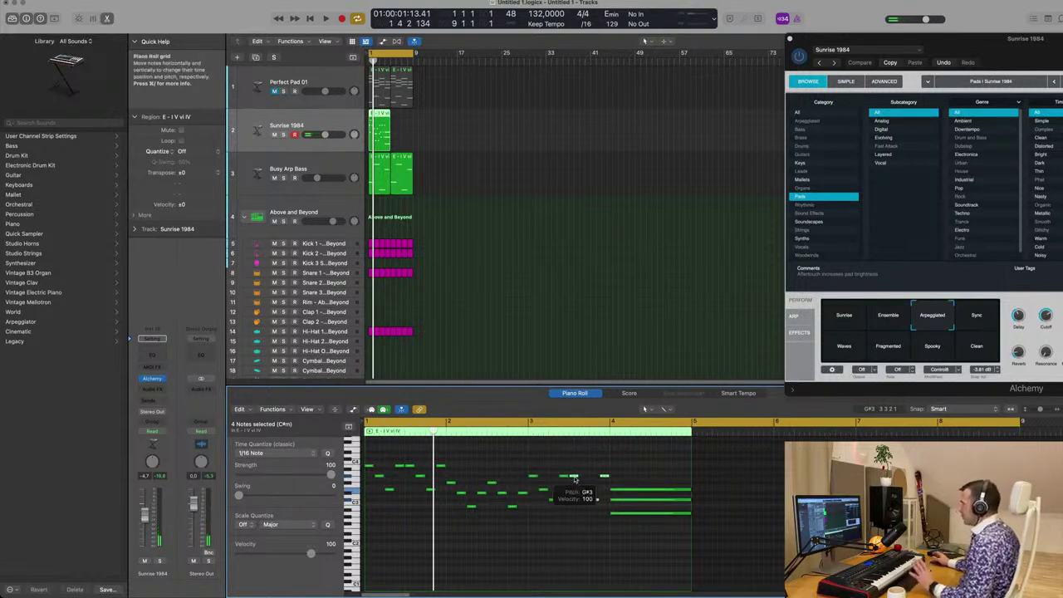
Step: Arpeggiate the bar 4 chord in descending eighth notes, and repeat the finished region once to fill the eight-bar loop
{"action": "left_click", "coordinate": [639, 535]}
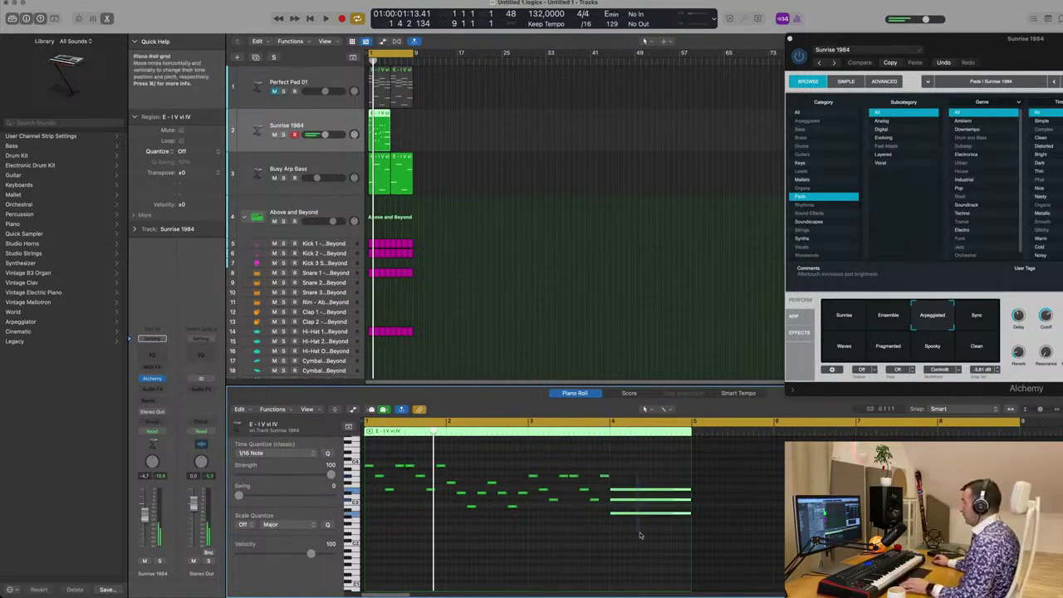
{"action": "left_click_drag", "start_coordinate": [687, 489], "coordinate": [643, 508]}
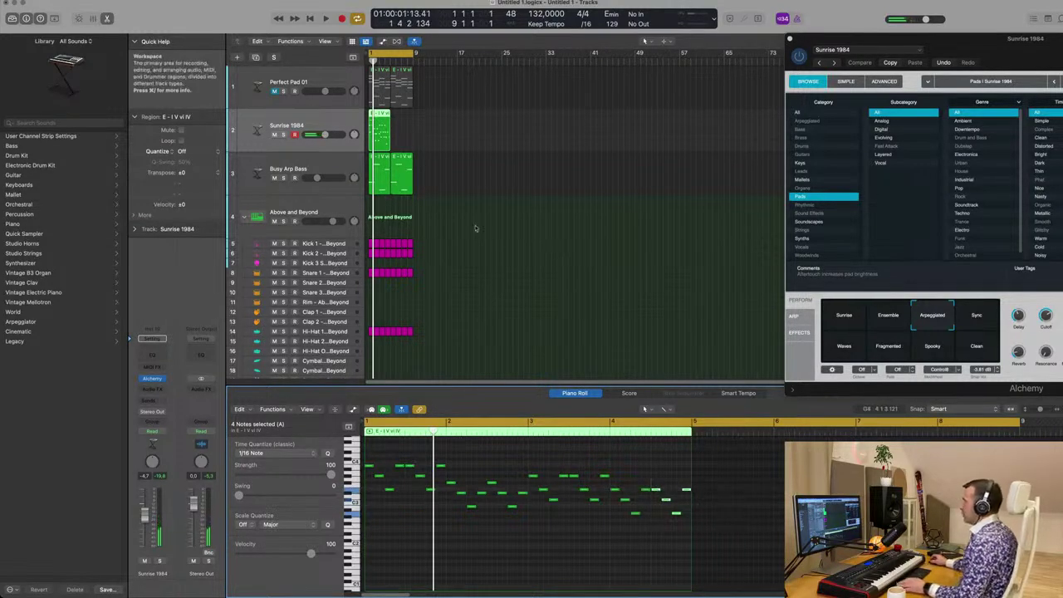
{"action": "left_click", "coordinate": [409, 131]}
{"action": "left_click", "coordinate": [380, 133]}
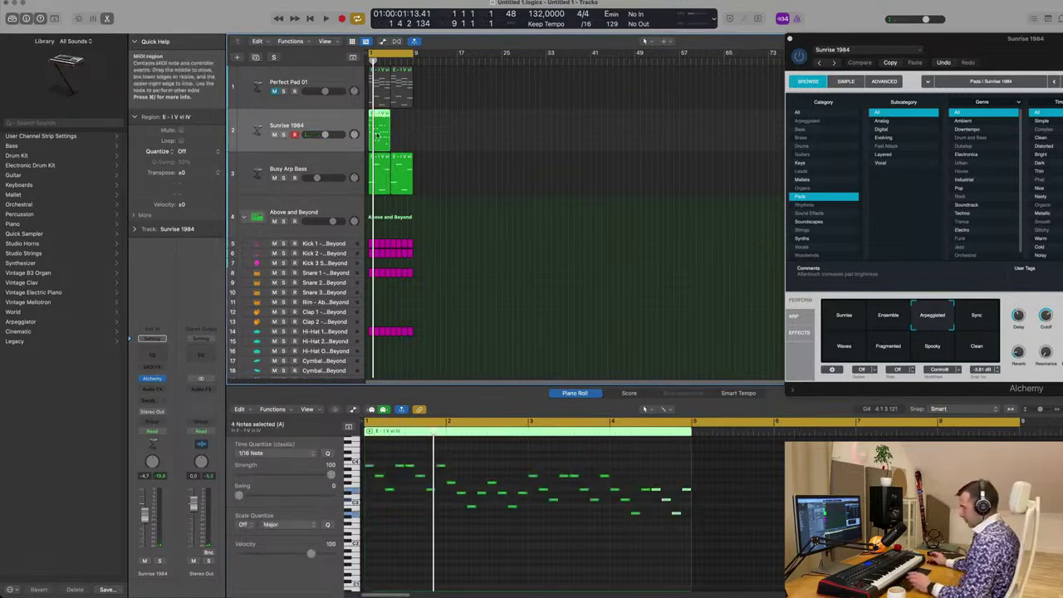
{"action": "left_click_drag", "start_coordinate": [963, 52], "coordinate": [650, 177]}
{"action": "key", "text": "space"}
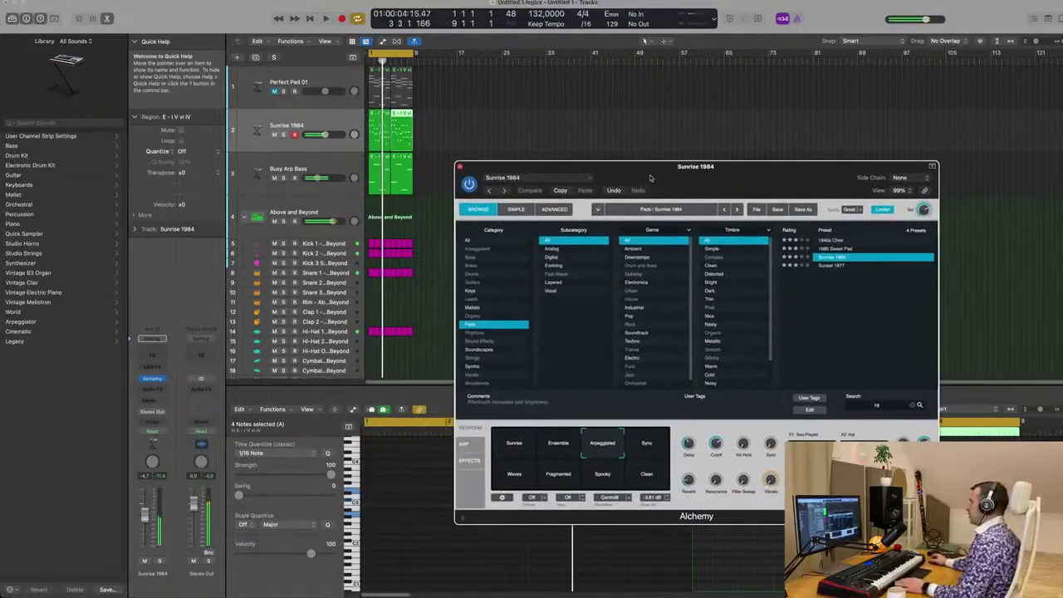
Step: Audition the pad presets 1980 Sweet Pad and Sunset 1977 on the arpeggio track
{"action": "left_click", "coordinate": [837, 248]}
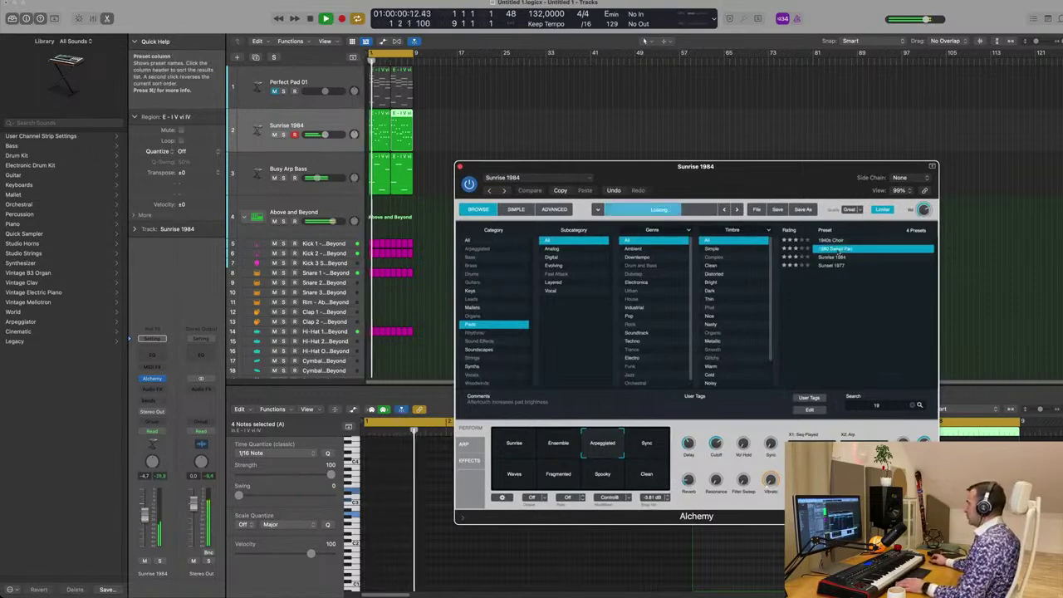
{"action": "left_click", "coordinate": [830, 265]}
{"action": "mouse_move", "coordinate": [745, 172]}
{"action": "left_mouse_down"}
{"action": "mouse_move", "coordinate": [768, 156]}
{"action": "mouse_move", "coordinate": [719, 171]}
{"action": "mouse_move", "coordinate": [752, 165]}
{"action": "left_mouse_up"}
Step: Switch Alchemy's browser to the Keys category, clear the search filter and audition 80s Glassy Electric Piano with the loop
{"action": "left_click", "coordinate": [470, 283]}
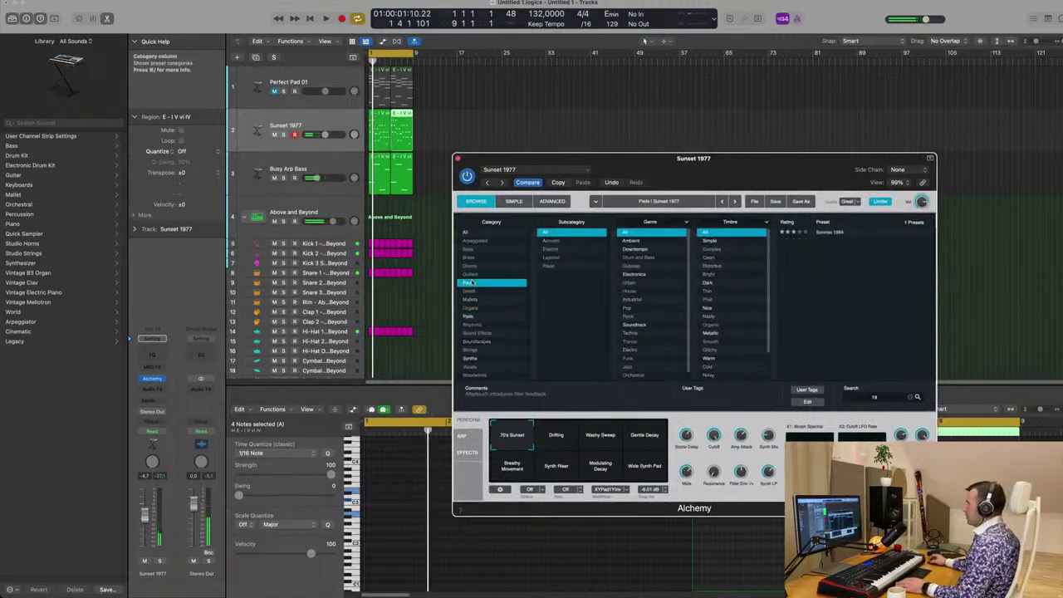
{"action": "left_click", "coordinate": [909, 397]}
{"action": "scroll", "coordinate": [867, 274], "scroll_direction": "up", "scroll_amount": 1}
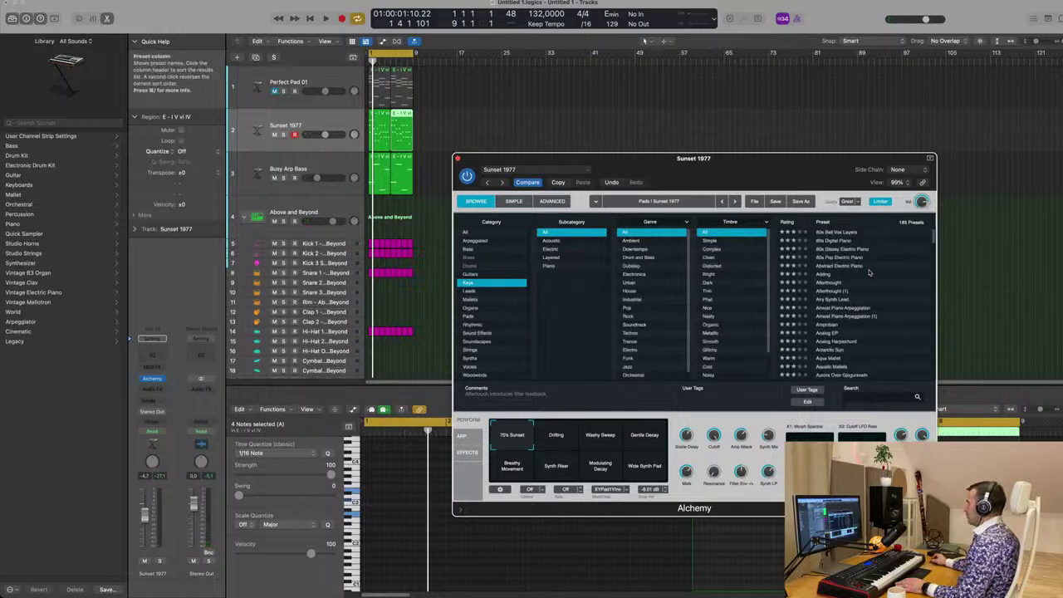
{"action": "left_click", "coordinate": [841, 249]}
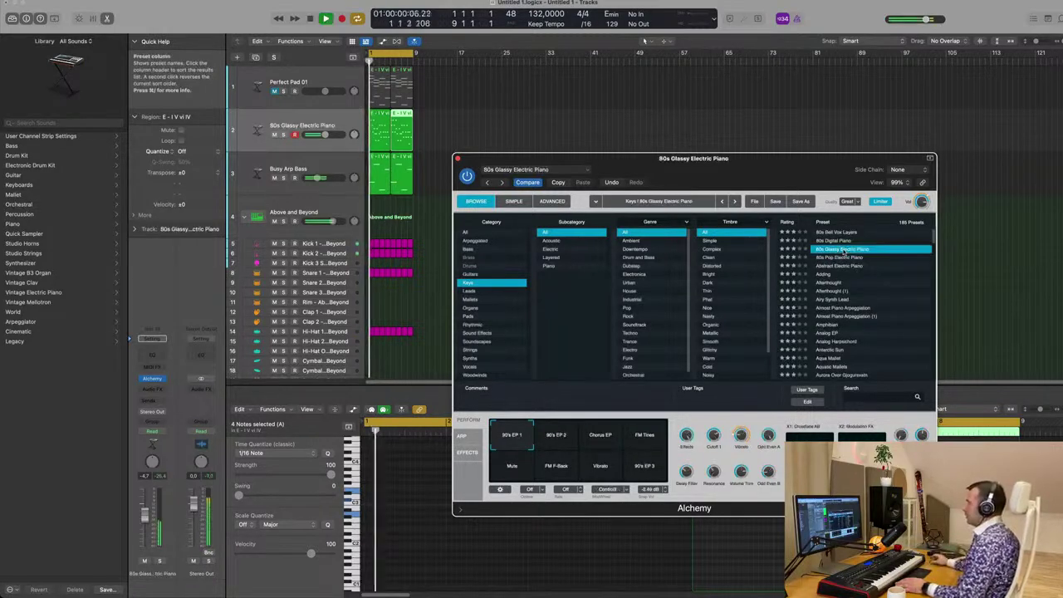
{"action": "left_click_drag", "start_coordinate": [795, 164], "coordinate": [784, 156]}
{"action": "key", "text": "space"}
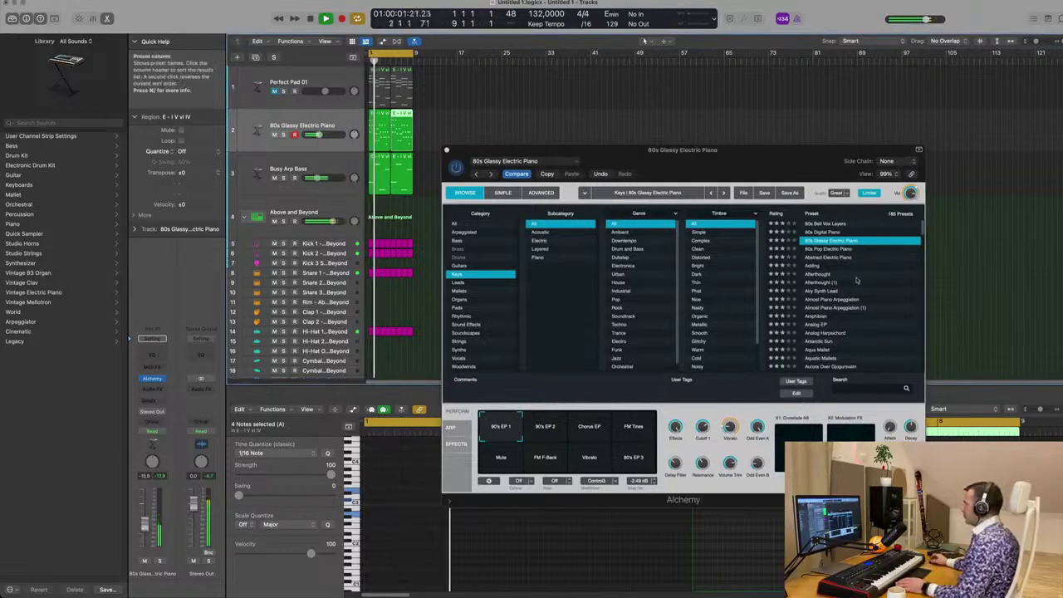
Step: Audition Abstract Electric Piano, and load Adding to try its Muted Clicky, Delayed and Brighter Delayed snapshots
{"action": "left_click", "coordinate": [842, 258]}
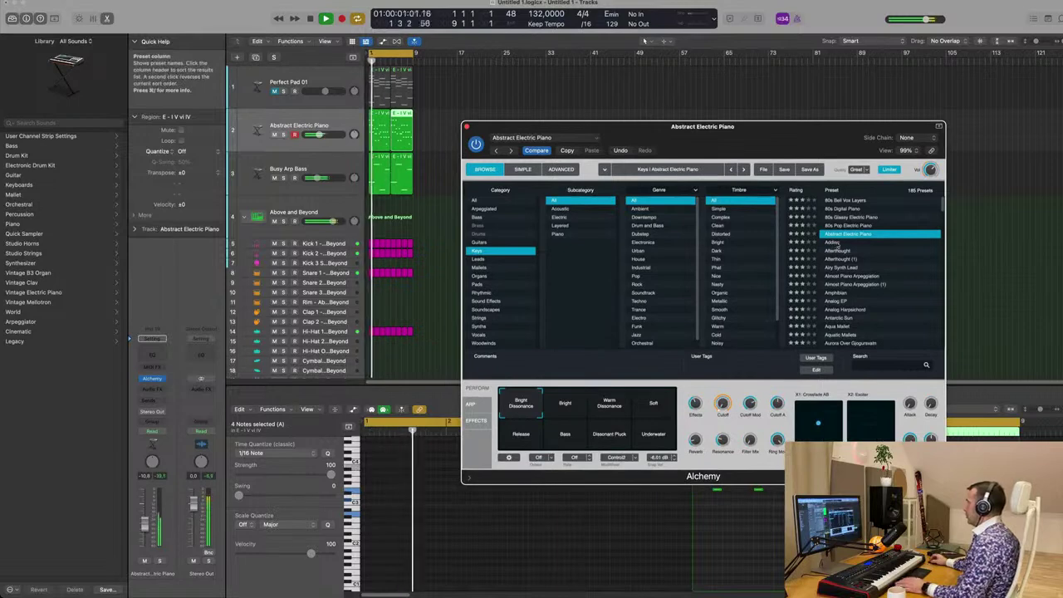
{"action": "left_click", "coordinate": [837, 241]}
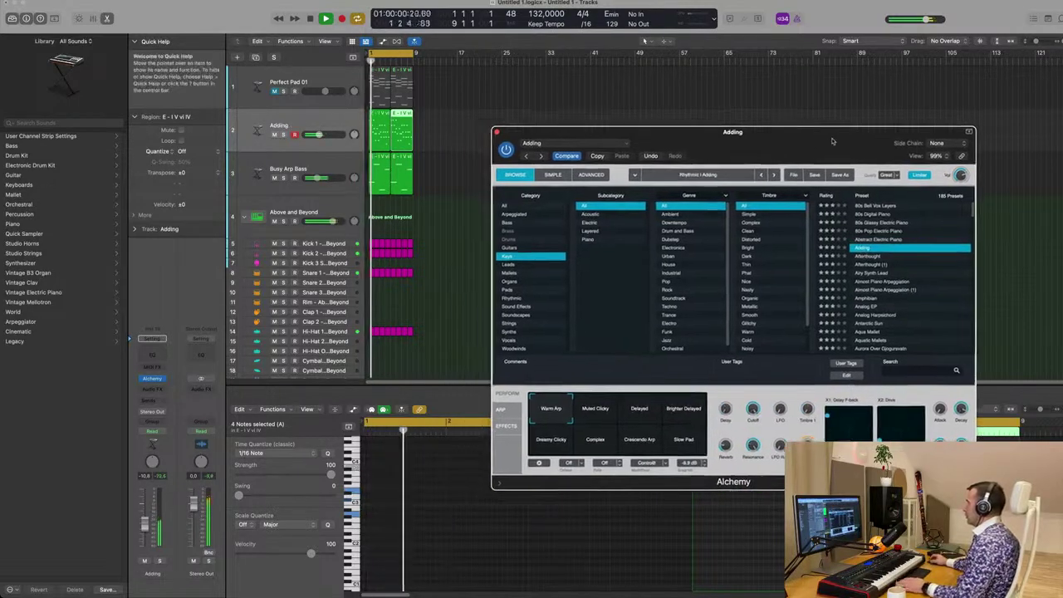
{"action": "left_click", "coordinate": [560, 407]}
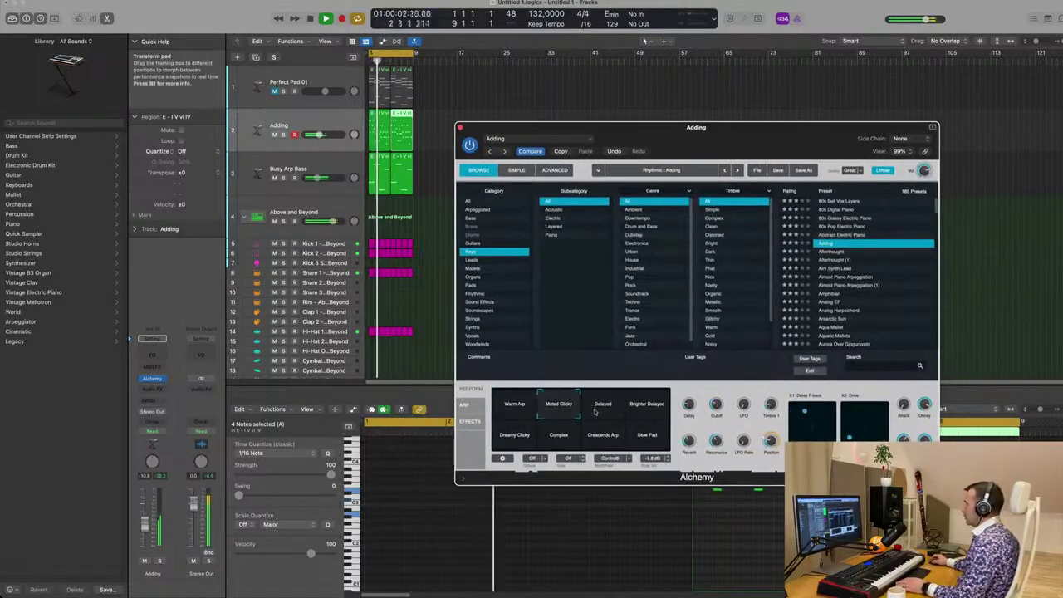
{"action": "left_click", "coordinate": [604, 412]}
{"action": "key", "text": "space"}
{"action": "left_click", "coordinate": [649, 405]}
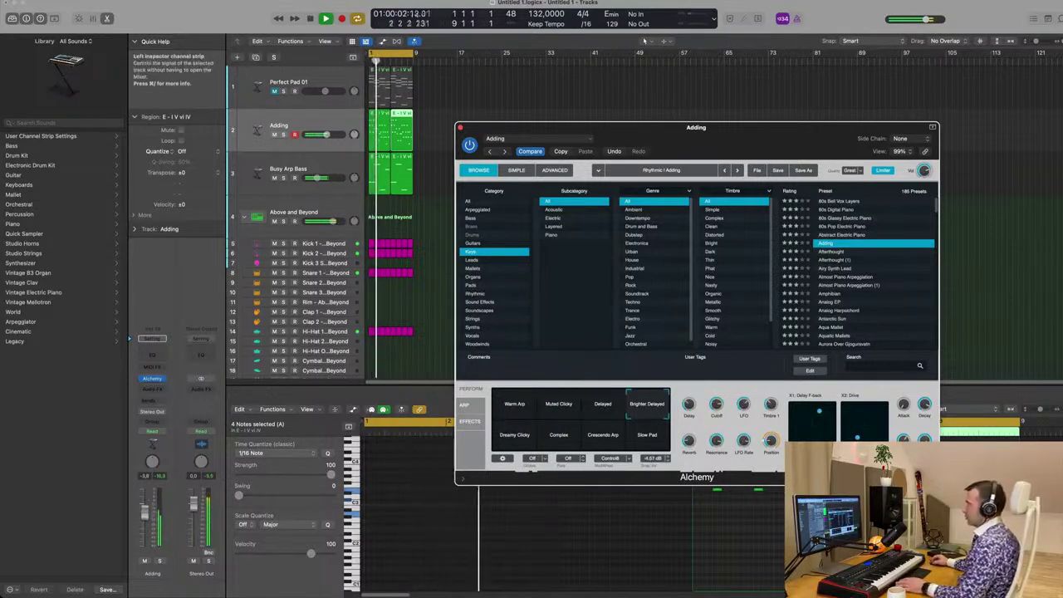
Step: Raise the Adding track's volume slightly while comparing the Dreamy Clicky, Complex, Crescendo Arp and Slow Pad snapshots
{"action": "left_click", "coordinate": [523, 438]}
{"action": "left_click", "coordinate": [565, 442]}
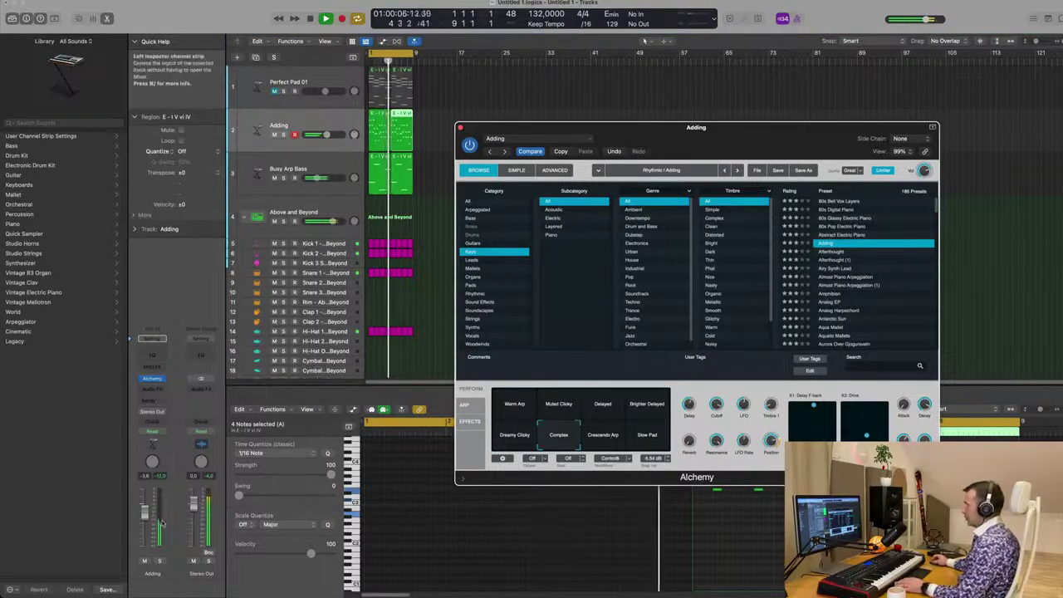
{"action": "left_click_drag", "start_coordinate": [144, 513], "coordinate": [145, 509]}
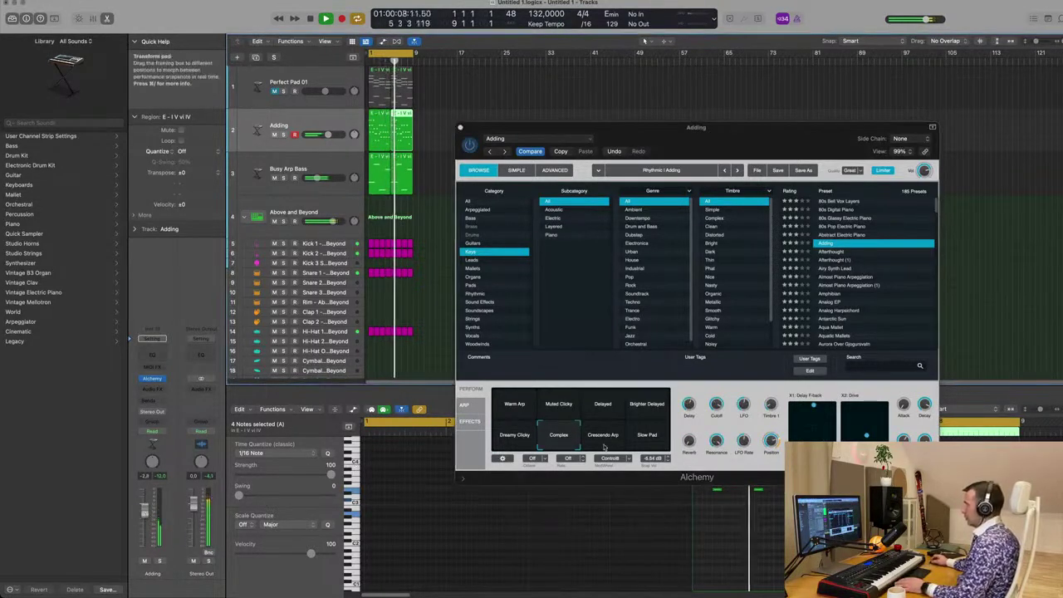
{"action": "left_click", "coordinate": [603, 444]}
{"action": "left_click", "coordinate": [650, 441]}
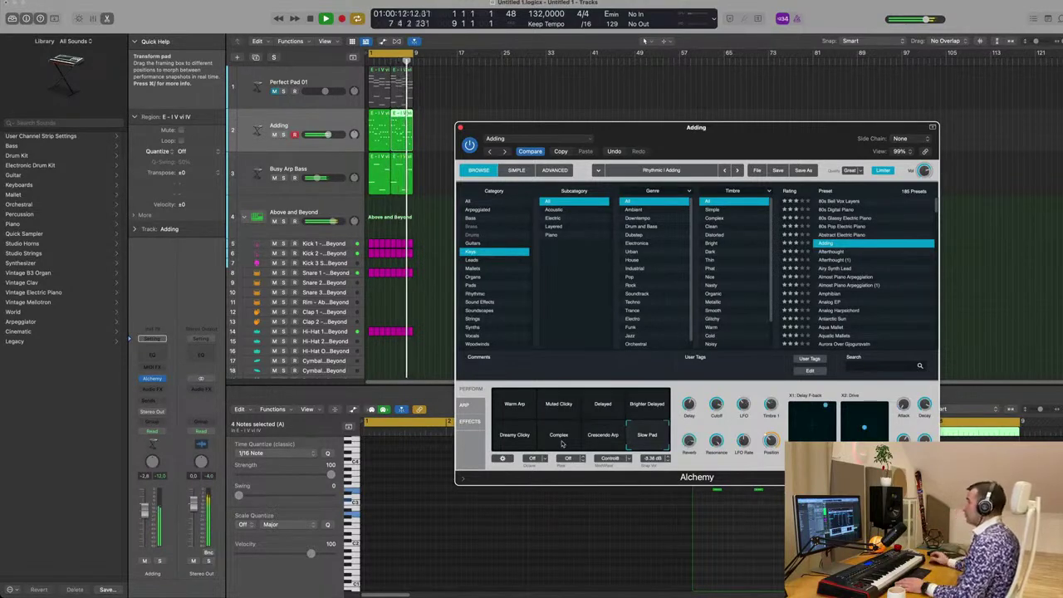
{"action": "left_click", "coordinate": [561, 444]}
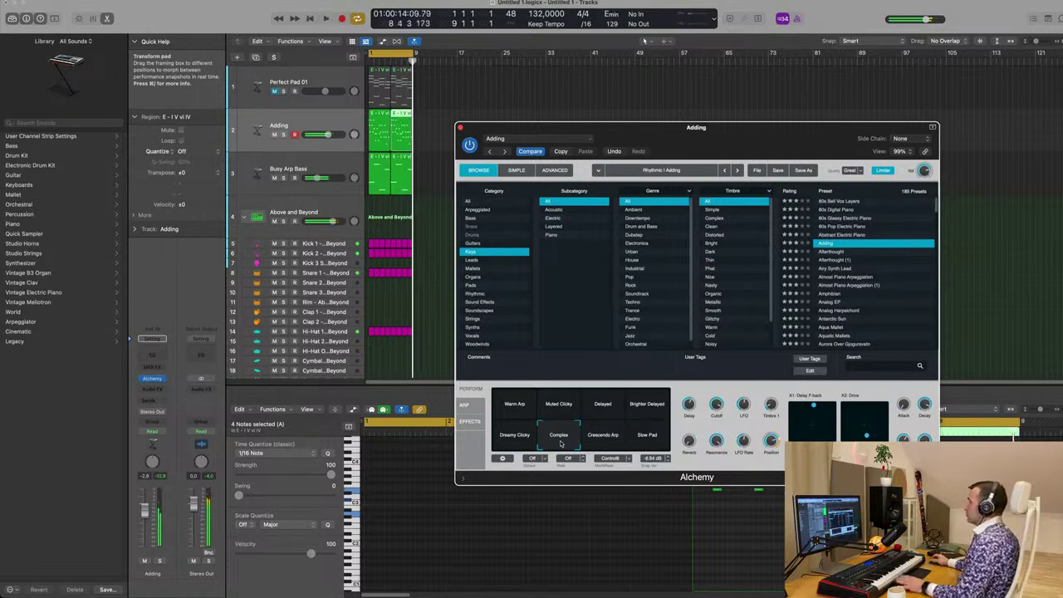
Step: Compare the Muted Clicky, Delayed and Warm Arp snapshots, settle on Complex for the Adding preset and close Alchemy
{"action": "left_click", "coordinate": [559, 410]}
{"action": "left_click", "coordinate": [604, 407]}
{"action": "left_click", "coordinate": [523, 404]}
{"action": "left_click", "coordinate": [556, 446]}
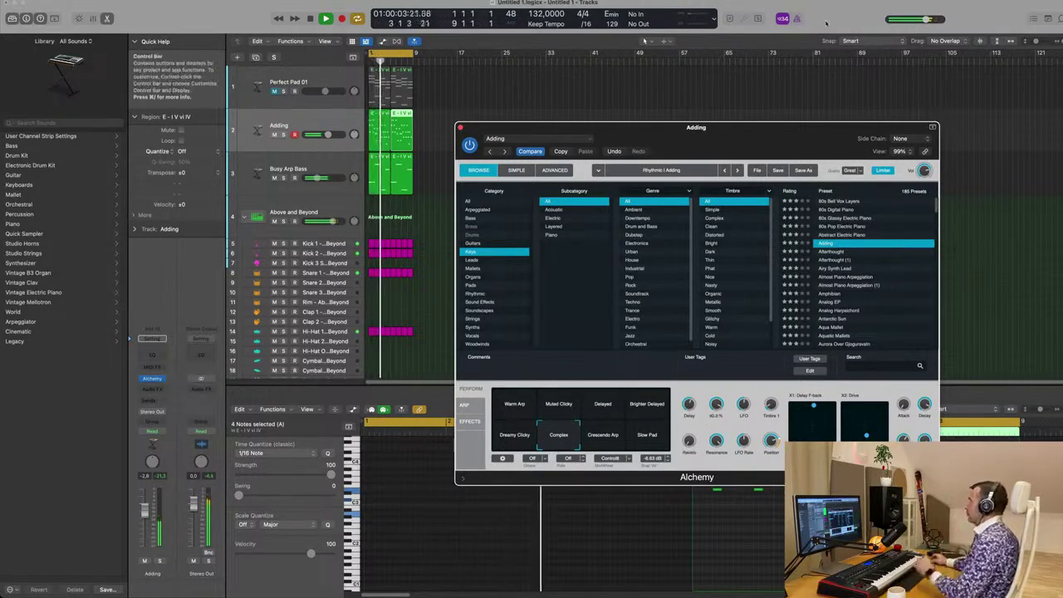
{"action": "left_click_drag", "start_coordinate": [736, 131], "coordinate": [698, 135]}
{"action": "left_click", "coordinate": [421, 126]}
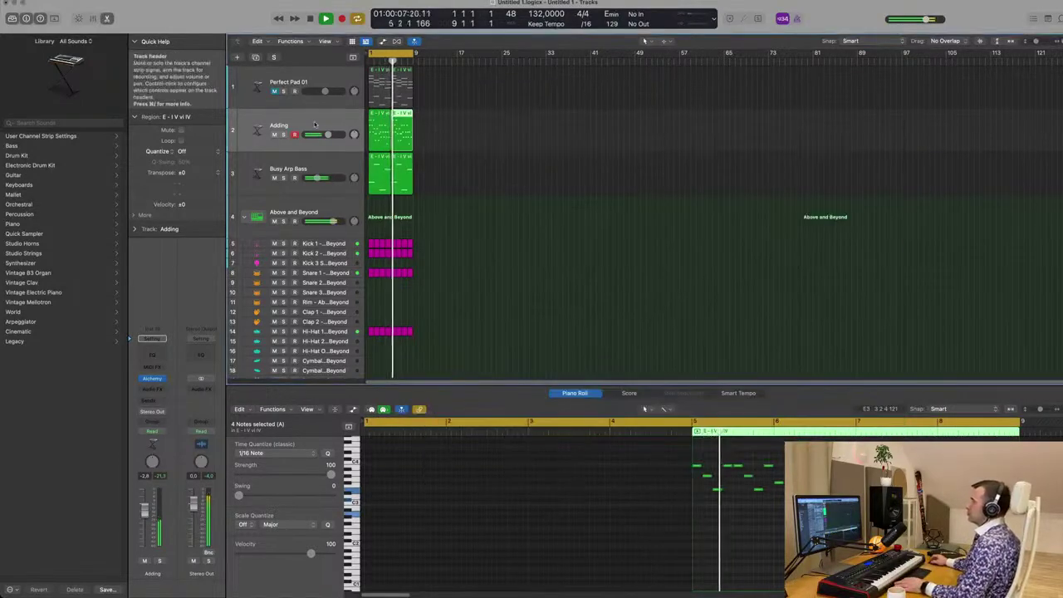
Step: Add a Bus 6 send to the Adding track and insert the SilverVerb reverb on its aux channel
{"action": "left_click", "coordinate": [150, 389]}
{"action": "mouse_move", "coordinate": [154, 415]}
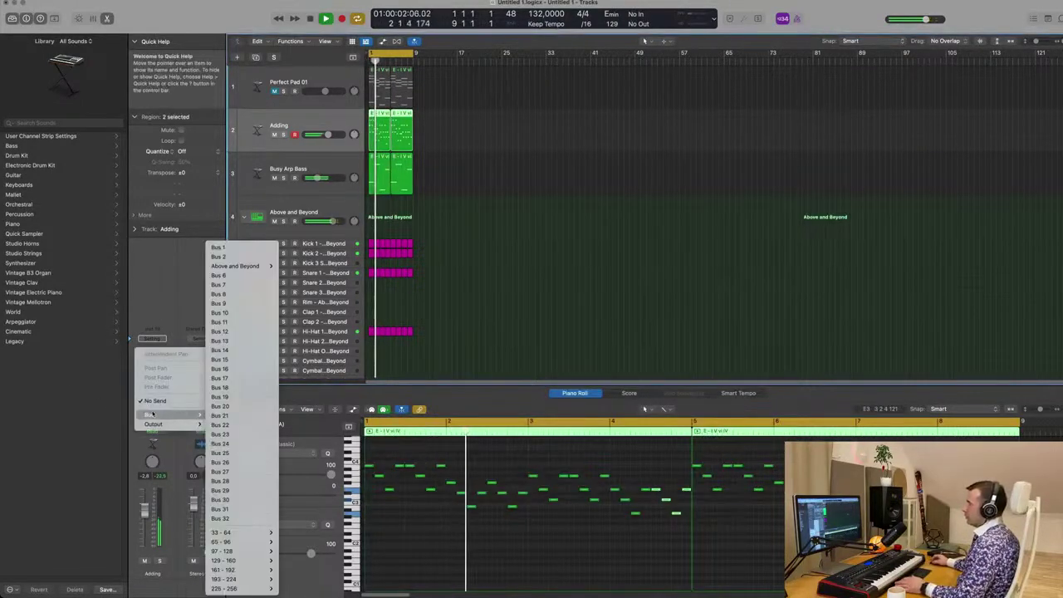
{"action": "left_click", "coordinate": [220, 274]}
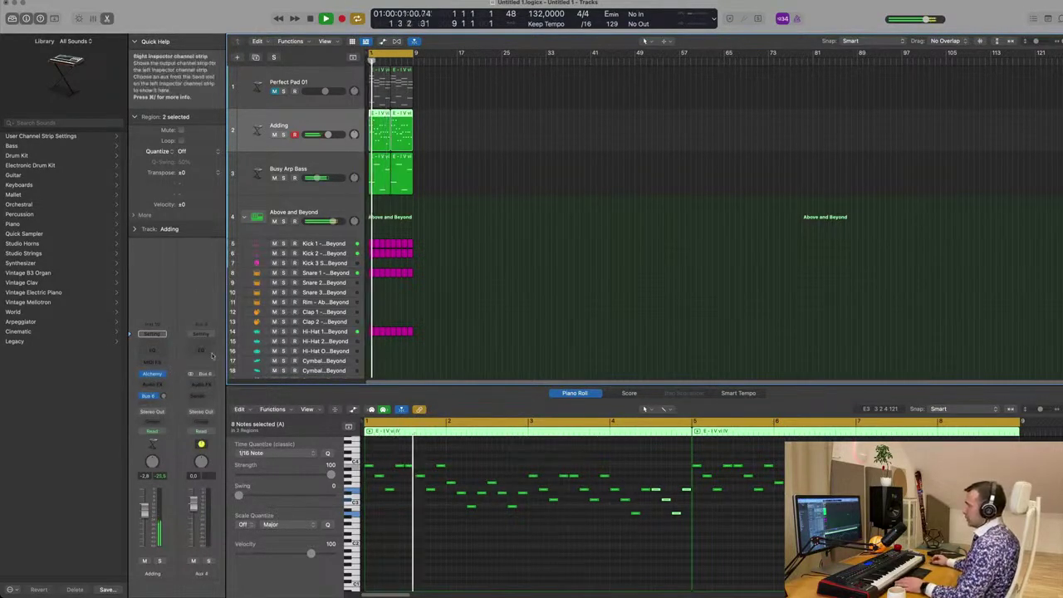
{"action": "left_click", "coordinate": [202, 383]}
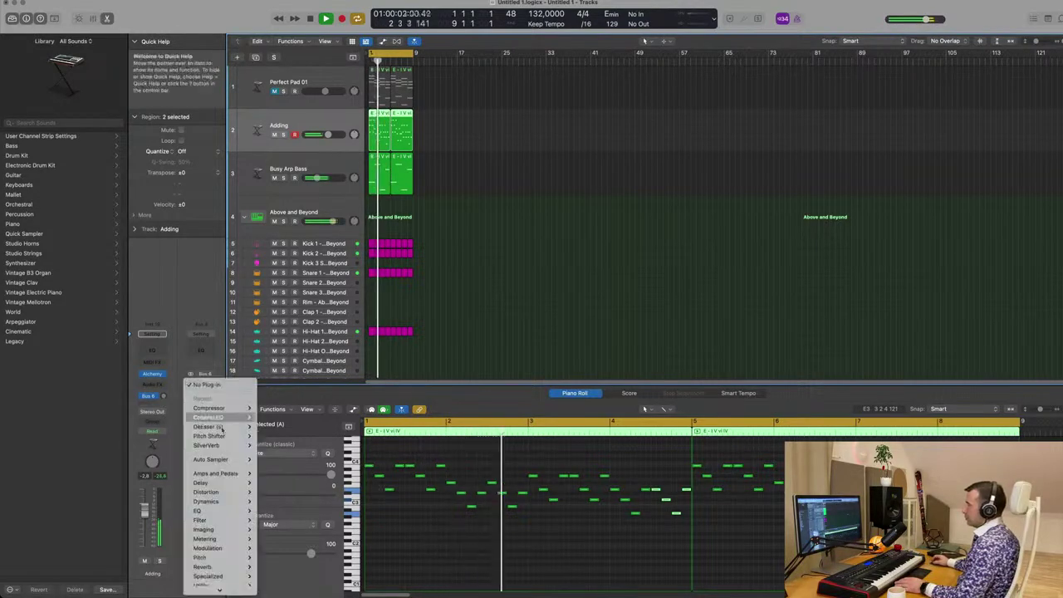
{"action": "left_click", "coordinate": [268, 445]}
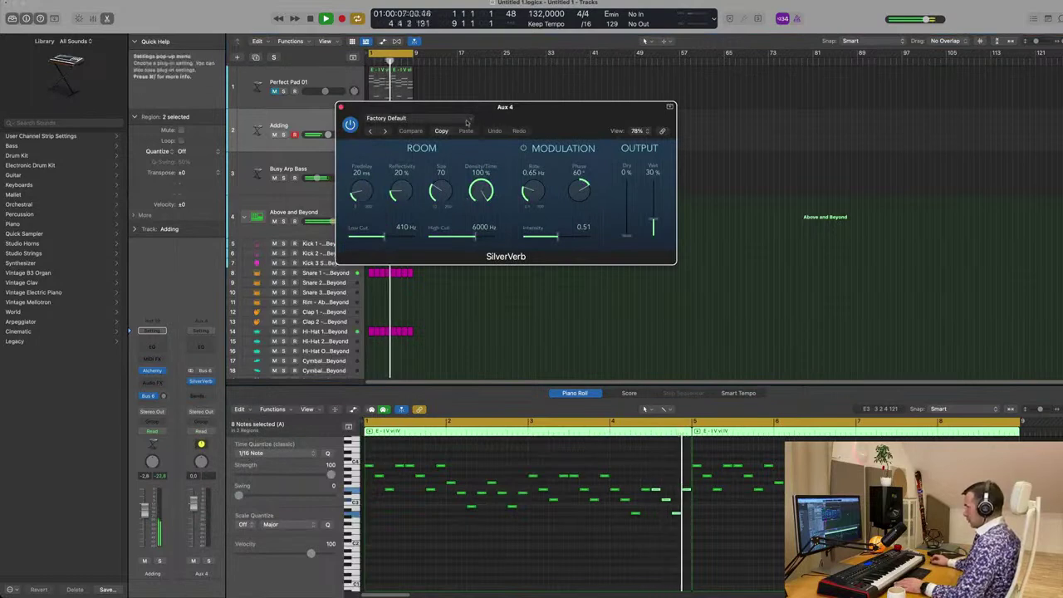
Step: Load the grandiose preset in SilverVerb and raise the Adding track's Bus 6 send level while listening to the loop
{"action": "left_click", "coordinate": [455, 120]}
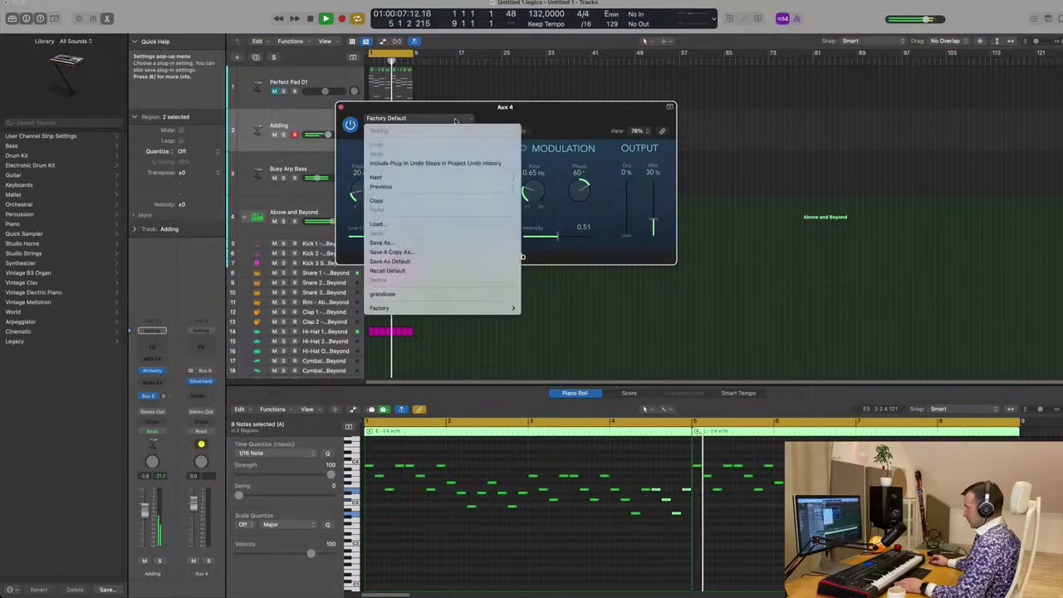
{"action": "left_click", "coordinate": [452, 295]}
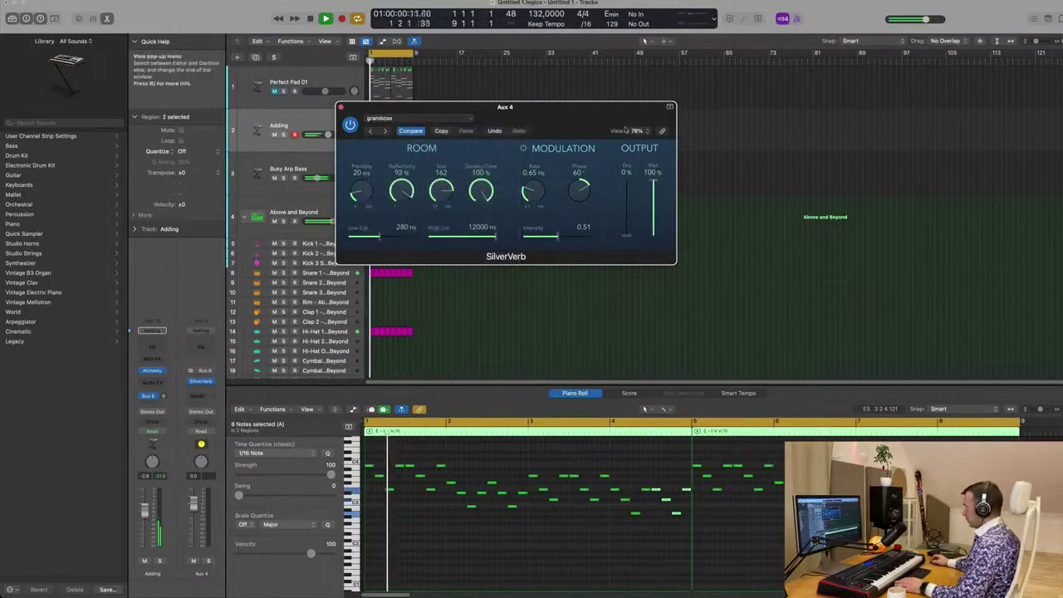
{"action": "left_click_drag", "start_coordinate": [610, 134], "coordinate": [758, 142]}
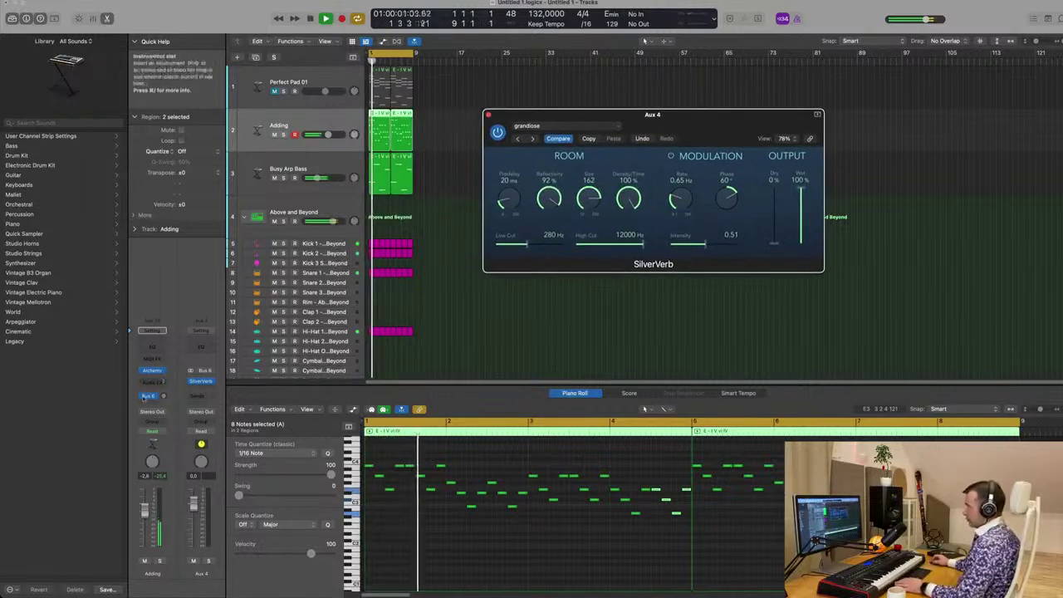
{"action": "left_click", "coordinate": [161, 398]}
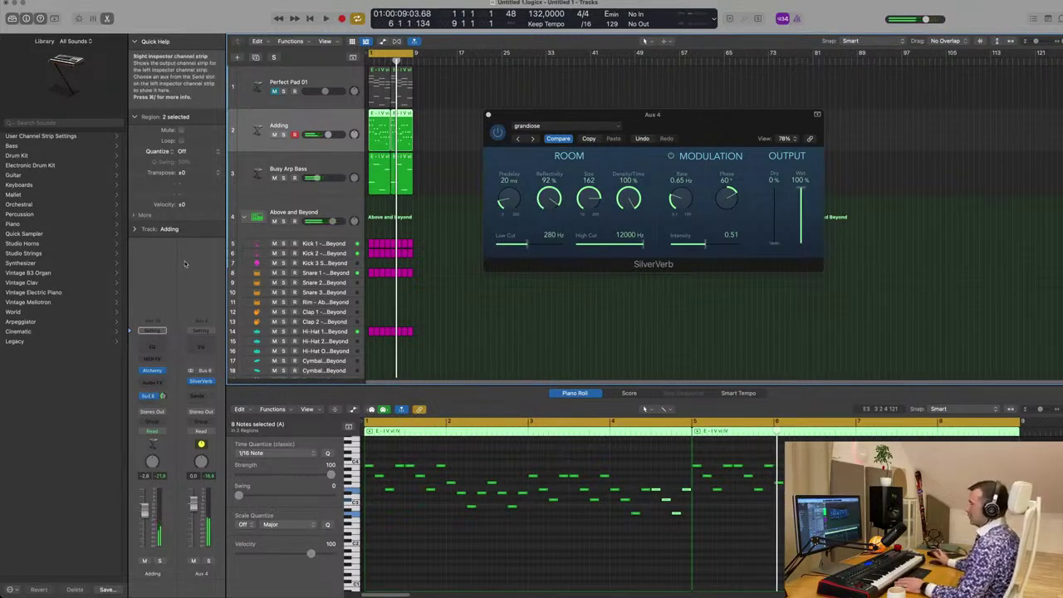
{"action": "key", "text": "space"}
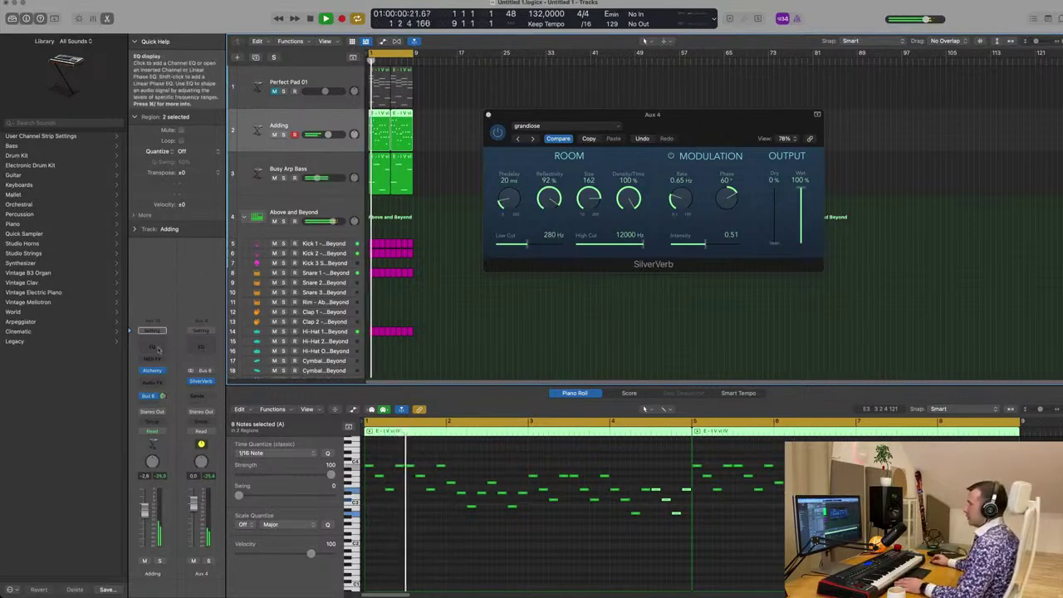
Step: Add a Channel EQ after the reverb on Aux 4 and cut its low frequencies with the low-cut band
{"action": "left_click", "coordinate": [206, 347]}
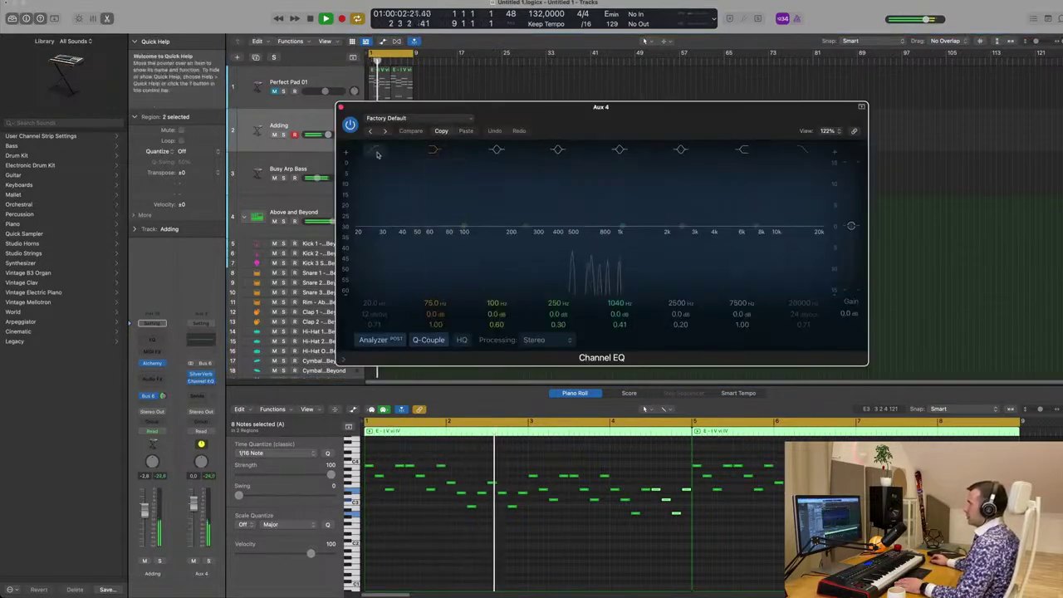
{"action": "left_click_drag", "start_coordinate": [380, 218], "coordinate": [554, 217]}
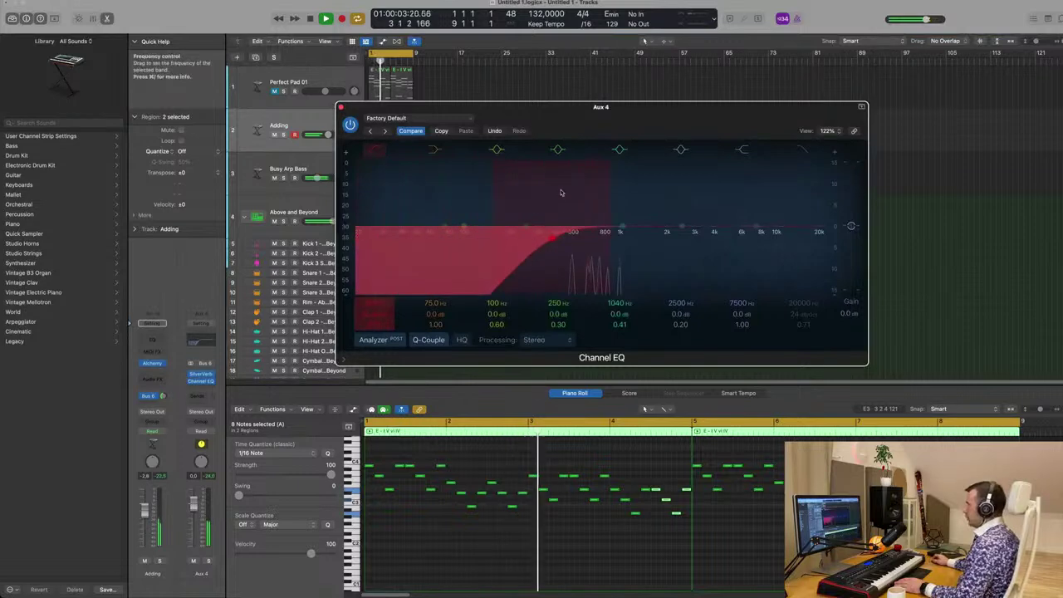
{"action": "left_click", "coordinate": [340, 108]}
{"action": "left_click", "coordinate": [200, 376]}
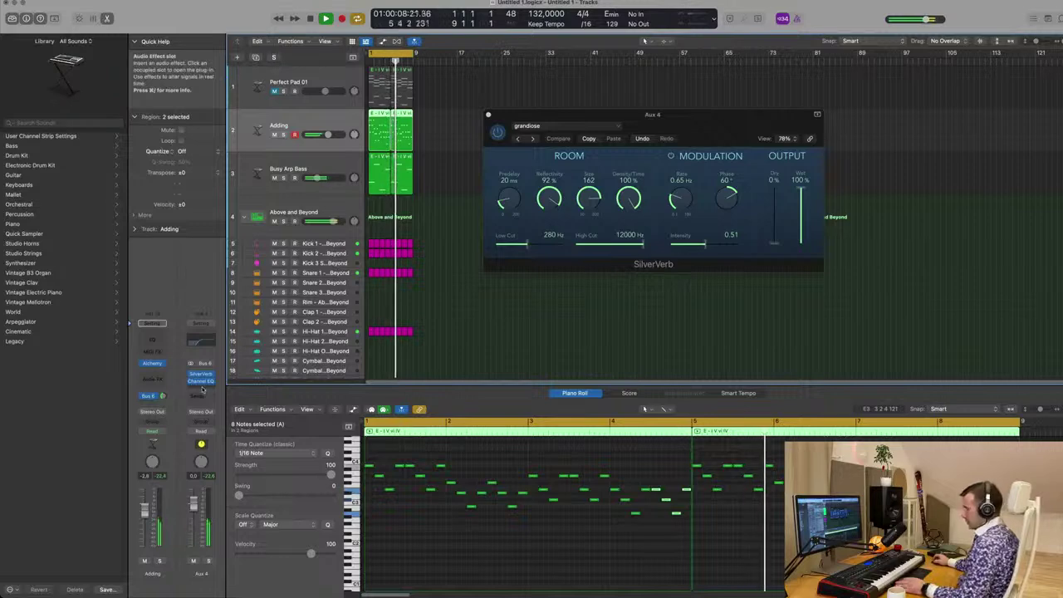
Step: Insert a Compressor after the Channel EQ on Aux 4 and set its side chain to Inst 2
{"action": "left_click", "coordinate": [202, 388]}
{"action": "mouse_move", "coordinate": [224, 428]}
{"action": "left_click", "coordinate": [271, 429]}
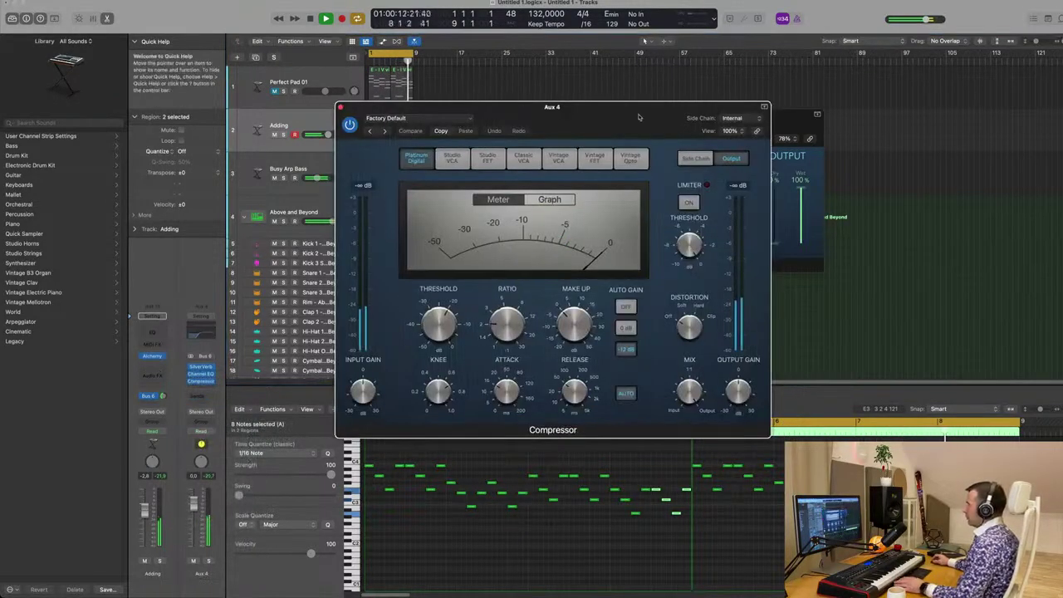
{"action": "left_click", "coordinate": [758, 119]}
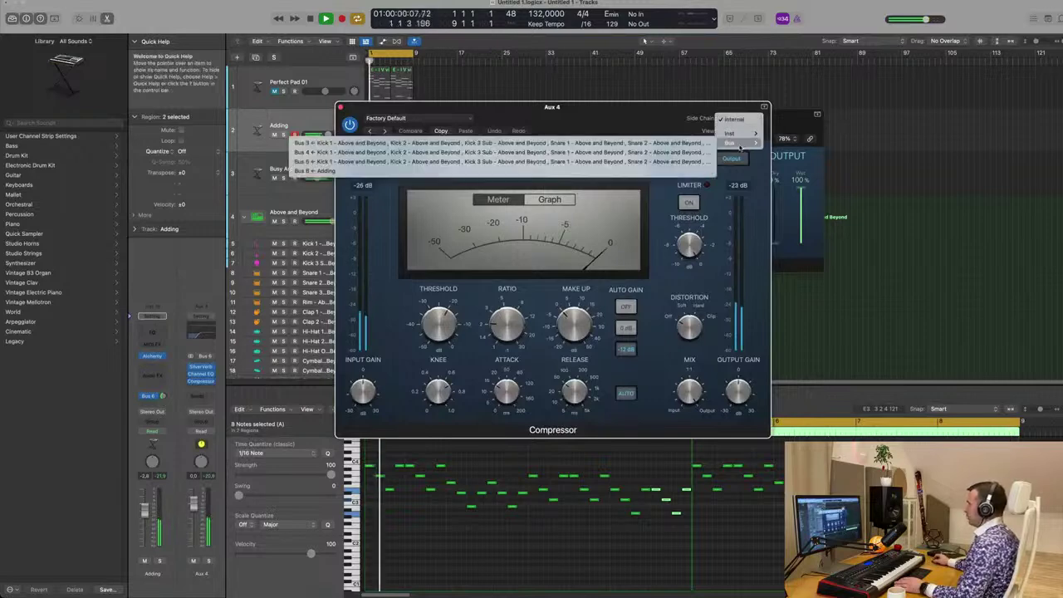
{"action": "mouse_move", "coordinate": [730, 132]}
{"action": "left_click", "coordinate": [786, 142]}
Step: Set the Aux 4 Compressor's ratio to about 3.5:1 and its threshold to about -24.5 dB during playback
{"action": "left_click_drag", "start_coordinate": [597, 108], "coordinate": [686, 108]}
{"action": "left_click_drag", "start_coordinate": [600, 320], "coordinate": [601, 305]}
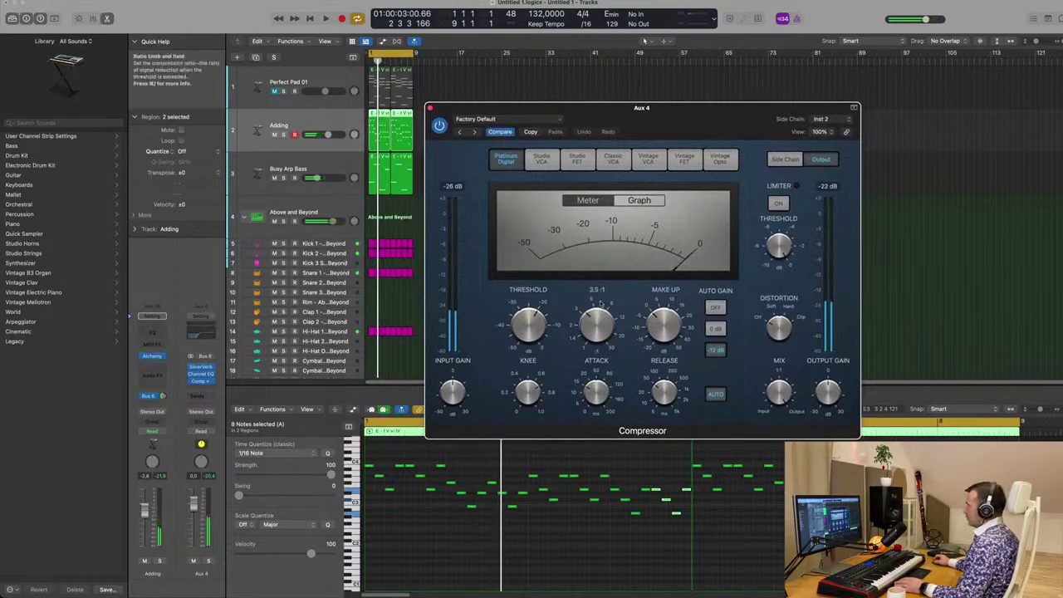
{"action": "key", "text": "space"}
{"action": "left_click_drag", "start_coordinate": [670, 111], "coordinate": [689, 112]}
{"action": "key", "text": "space"}
{"action": "key", "text": "space"}
{"action": "left_click_drag", "start_coordinate": [550, 323], "coordinate": [552, 323]}
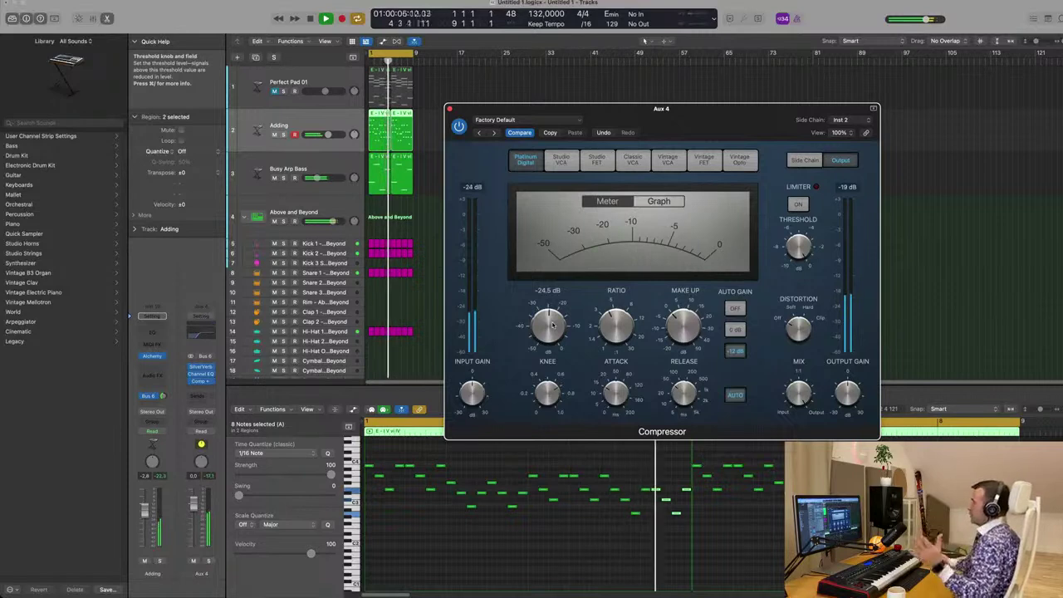
Step: Close the Compressor and SilverVerb windows and lower the Aux 4 volume to about -2.5 dB
{"action": "left_click_drag", "start_coordinate": [755, 119], "coordinate": [712, 136]}
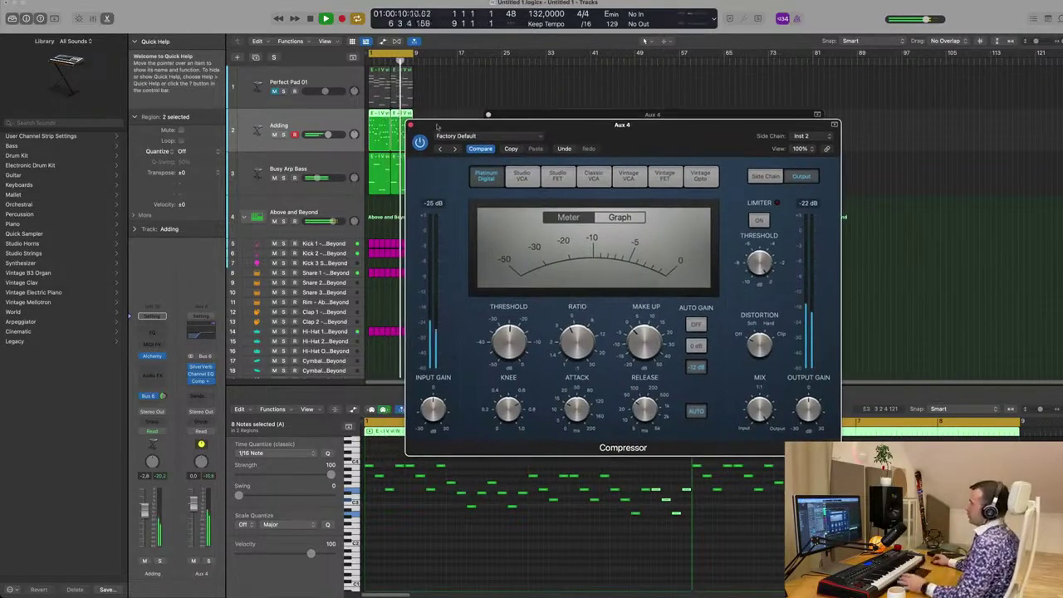
{"action": "left_click", "coordinate": [410, 125]}
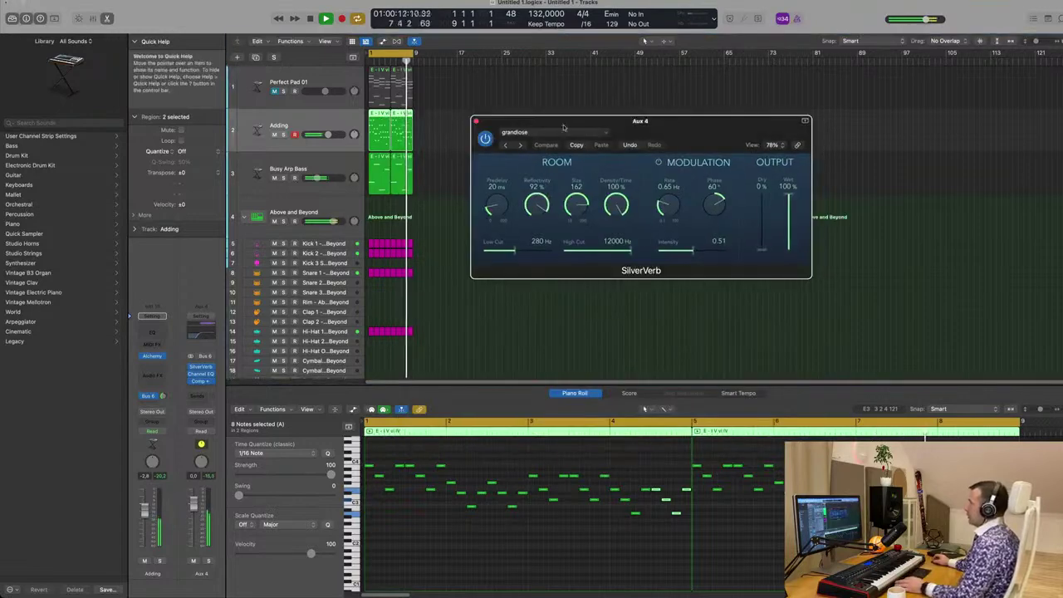
{"action": "key", "text": "super+w"}
{"action": "key", "text": "space"}
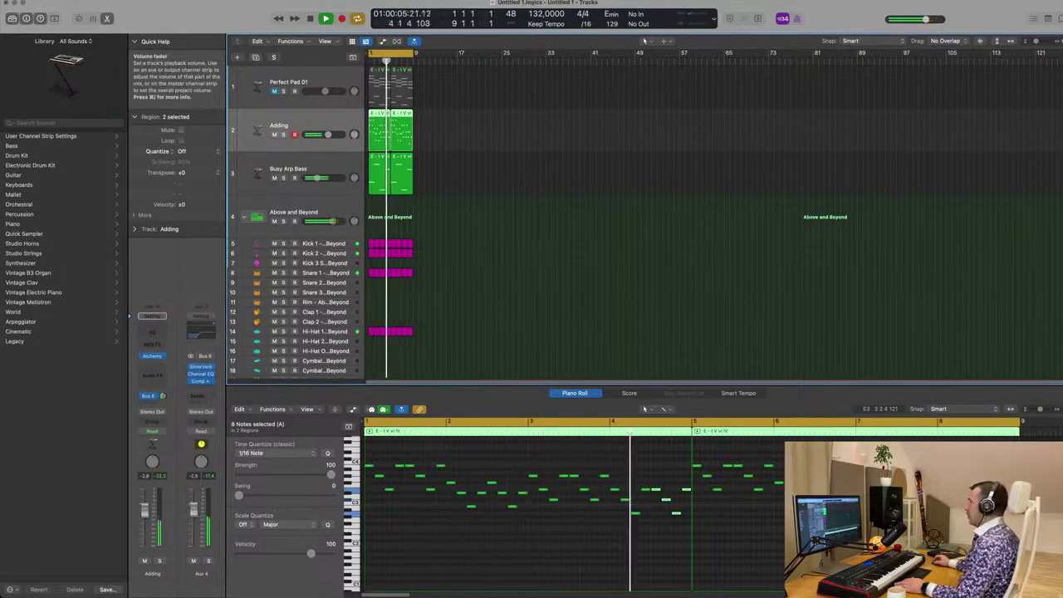
Step: Open Alchemy on the Busy Arp Bass track, compare the Thin Buzz and Full 2 snapshots, and choose Full 1
{"action": "scroll", "coordinate": [555, 286], "scroll_direction": "up", "scroll_amount": 3}
{"action": "left_click", "coordinate": [556, 287], "text": "ctrl+alt"}
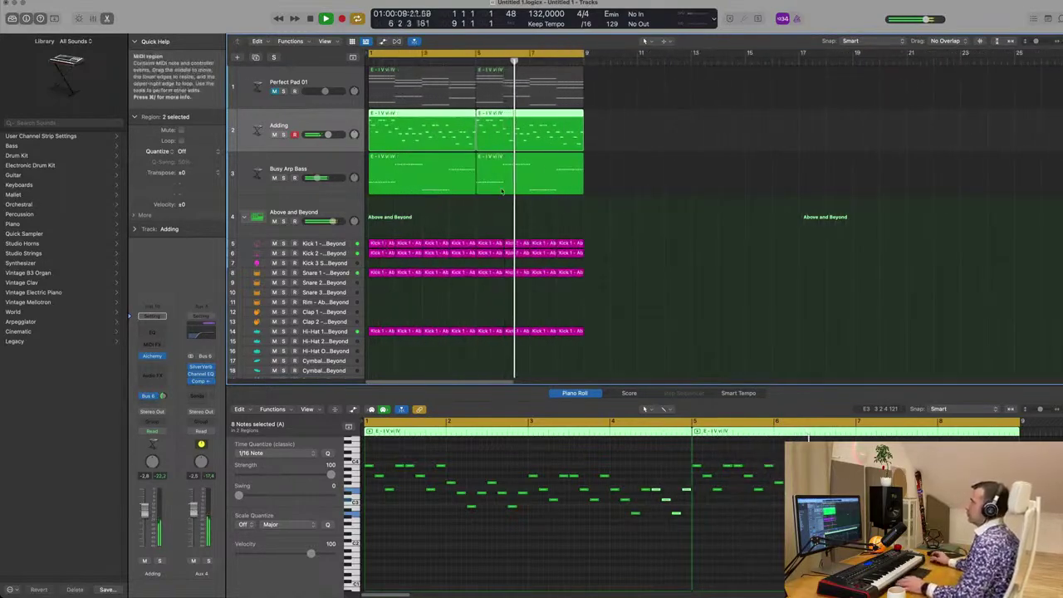
{"action": "left_click", "coordinate": [454, 223], "text": "ctrl+alt"}
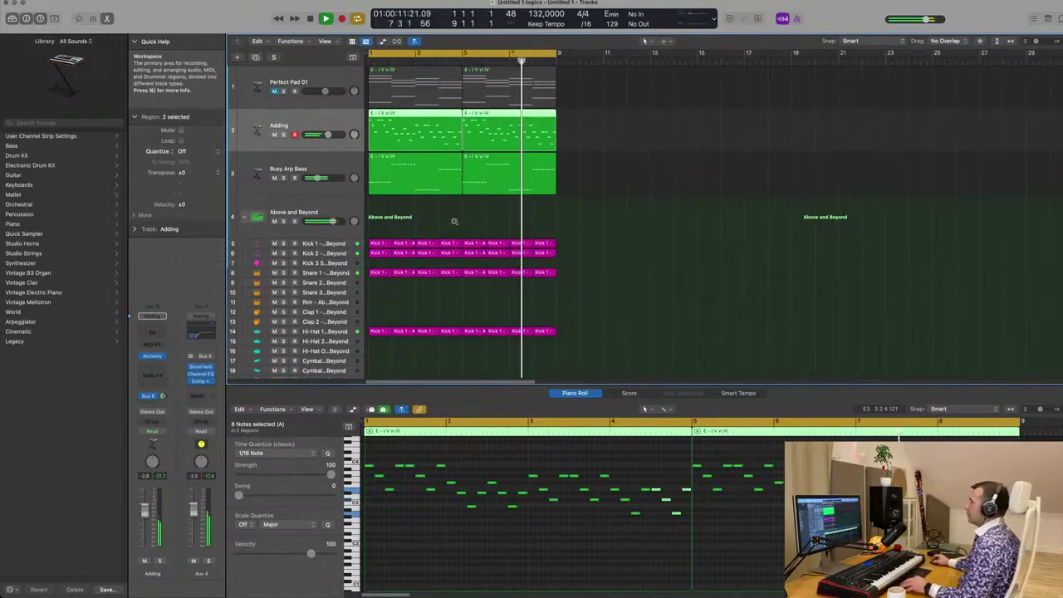
{"action": "left_click", "coordinate": [316, 169]}
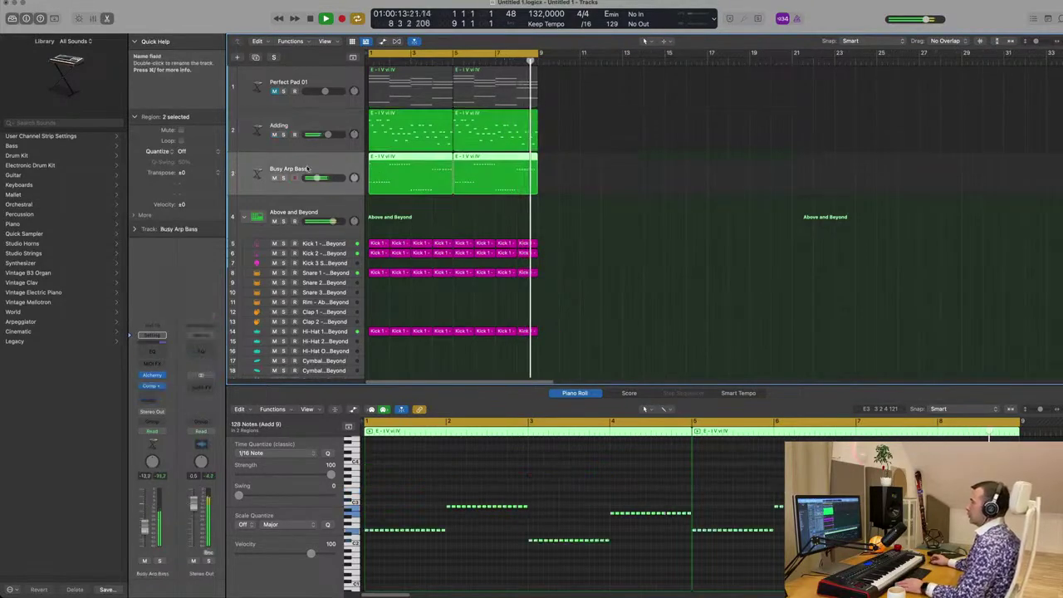
{"action": "left_click", "coordinate": [152, 374]}
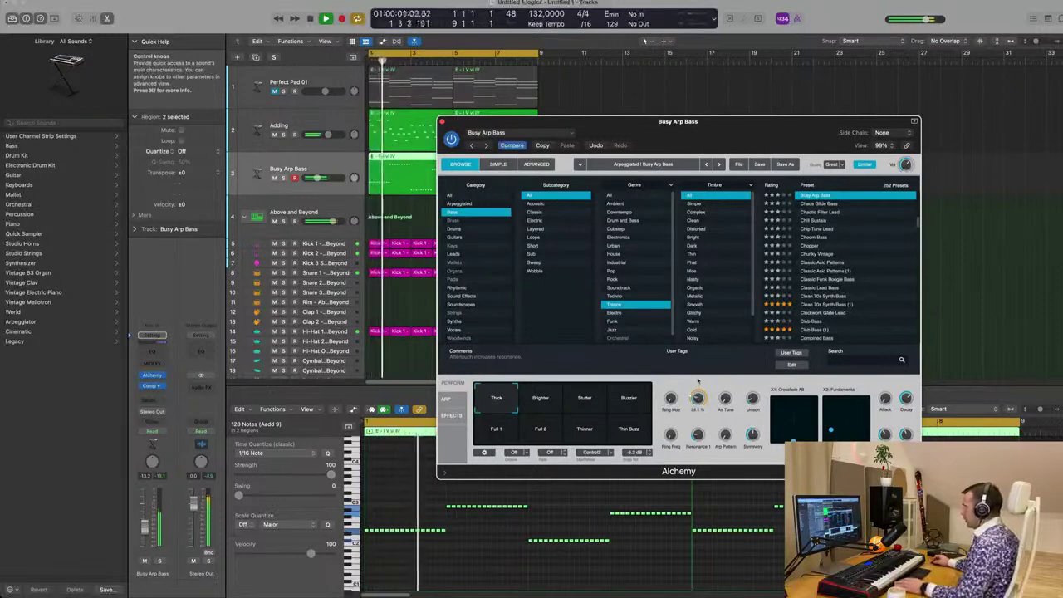
{"action": "left_click", "coordinate": [629, 398]}
{"action": "left_click_drag", "start_coordinate": [594, 402], "coordinate": [632, 435]}
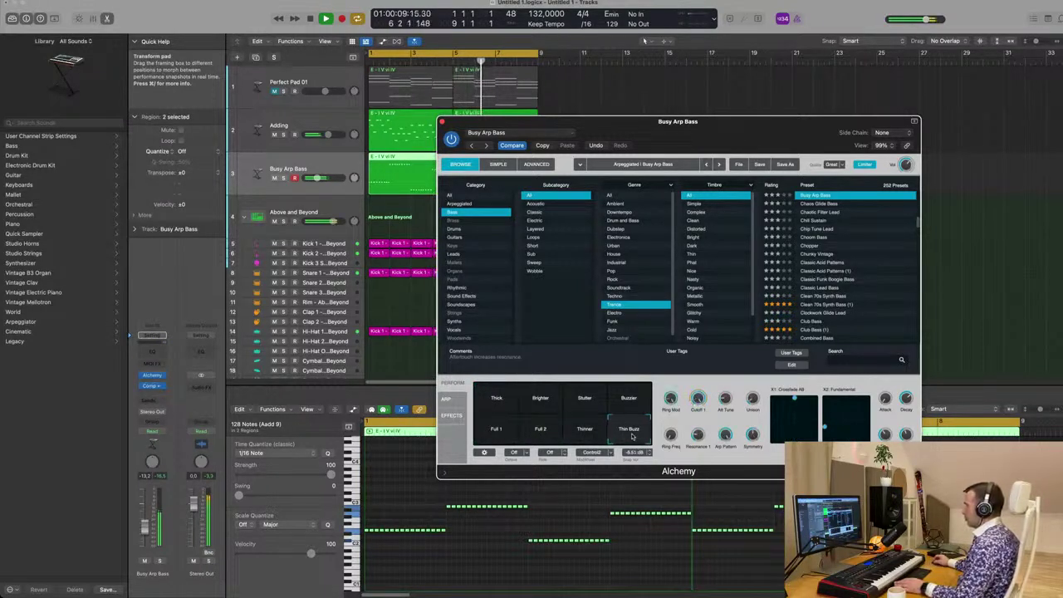
{"action": "left_click", "coordinate": [534, 437]}
{"action": "left_click", "coordinate": [485, 438]}
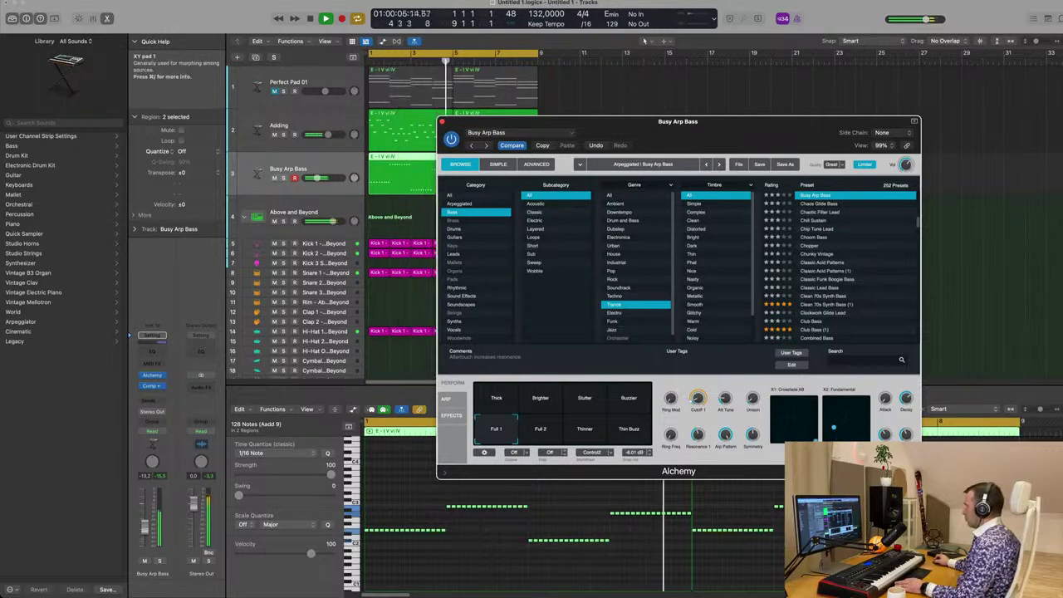
Step: Lower the Busy Arp Bass volume to about -15.4 dB and add a Channel EQ to the track
{"action": "left_click_drag", "start_coordinate": [727, 127], "coordinate": [809, 99]}
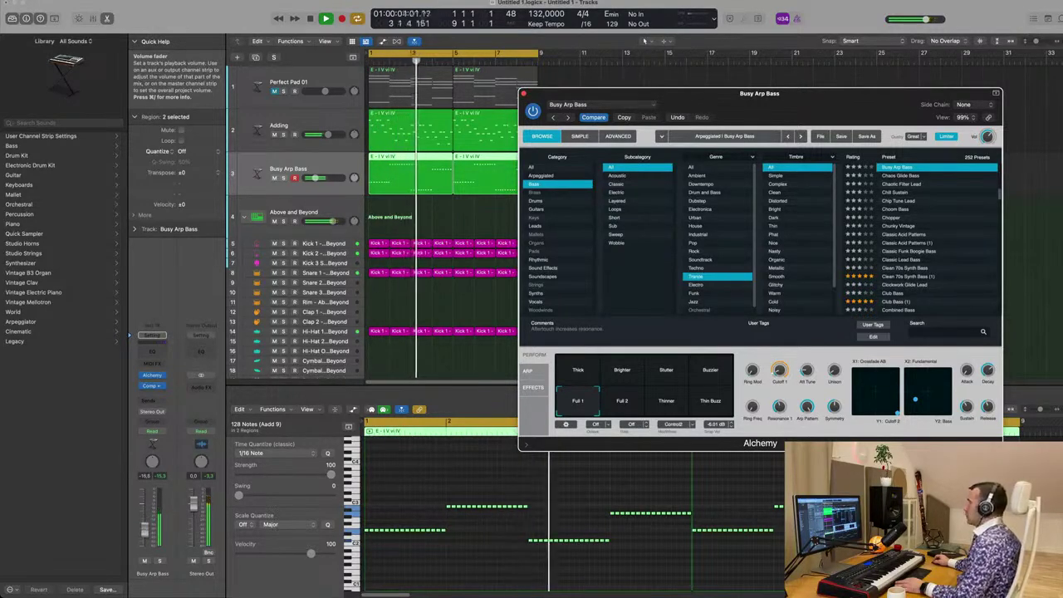
{"action": "key", "text": "Return"}
{"action": "left_click", "coordinate": [152, 351]}
{"action": "key", "text": "space"}
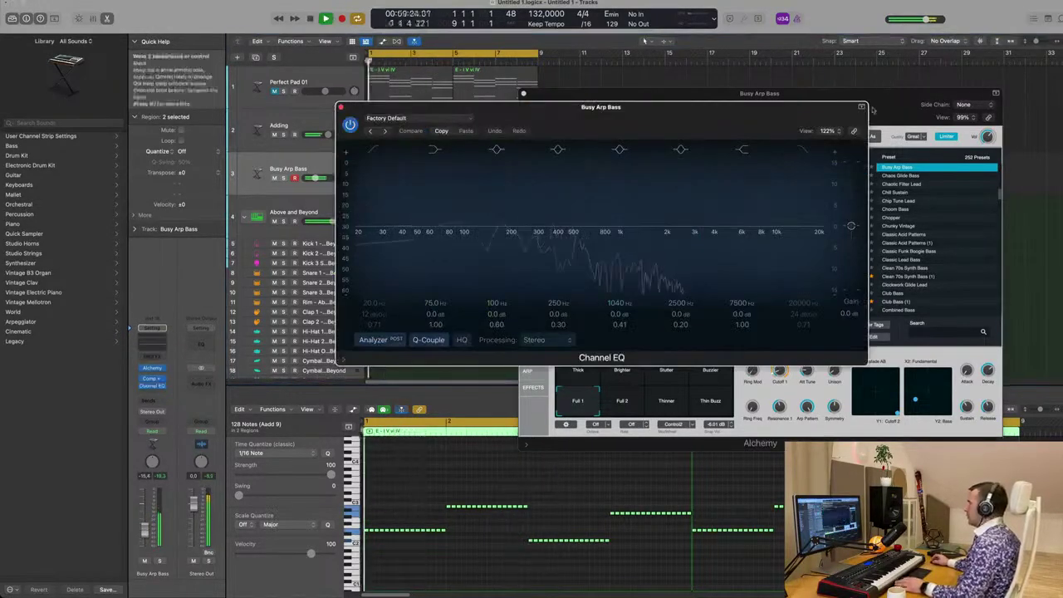
Step: Enable the bass EQ's high-cut filter at 2740 Hz with a 48 dB/oct slope and close both plug-in windows
{"action": "left_click", "coordinate": [803, 306]}
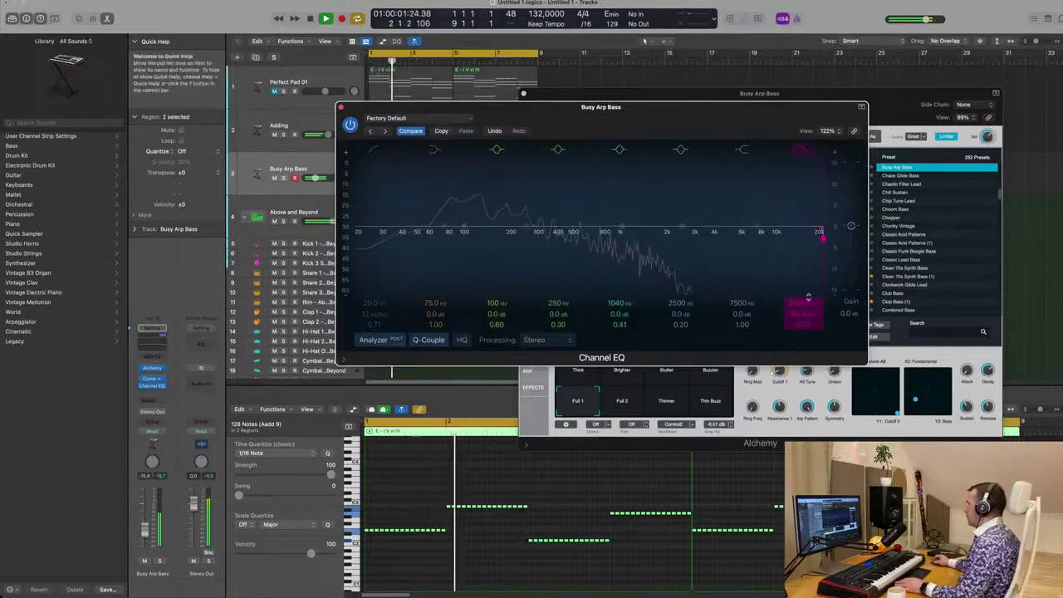
{"action": "left_click_drag", "start_coordinate": [808, 301], "coordinate": [809, 326]}
{"action": "left_click_drag", "start_coordinate": [642, 110], "coordinate": [778, 137]}
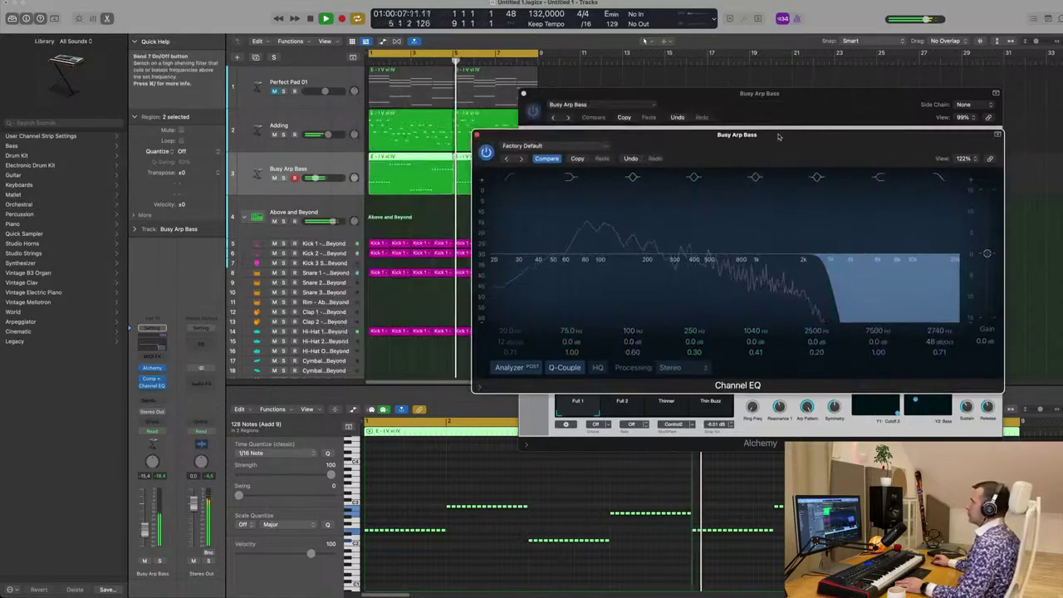
{"action": "left_click", "coordinate": [477, 135]}
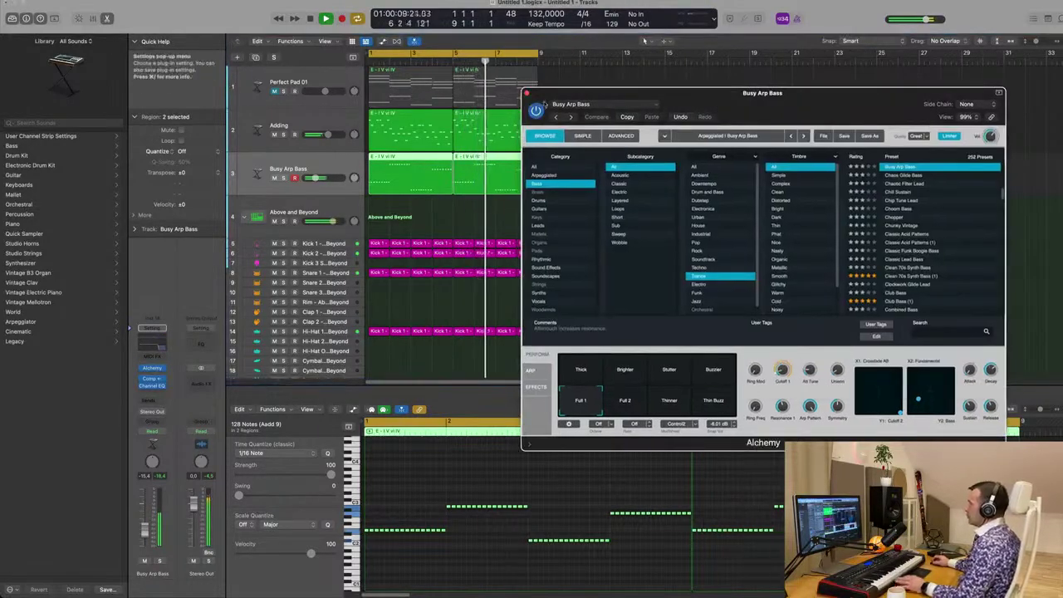
{"action": "key", "text": "super+w"}
{"action": "key", "text": "Return"}
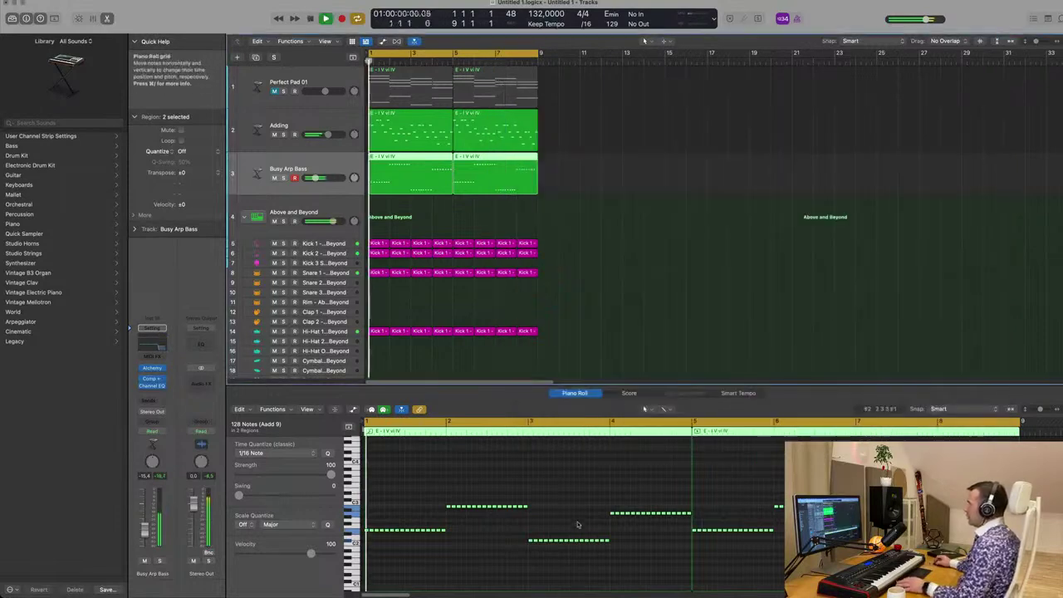
Step: Try the Busy Arp Bass notes an octave lower and move them back up
{"action": "key", "text": "alt+shift+Down"}
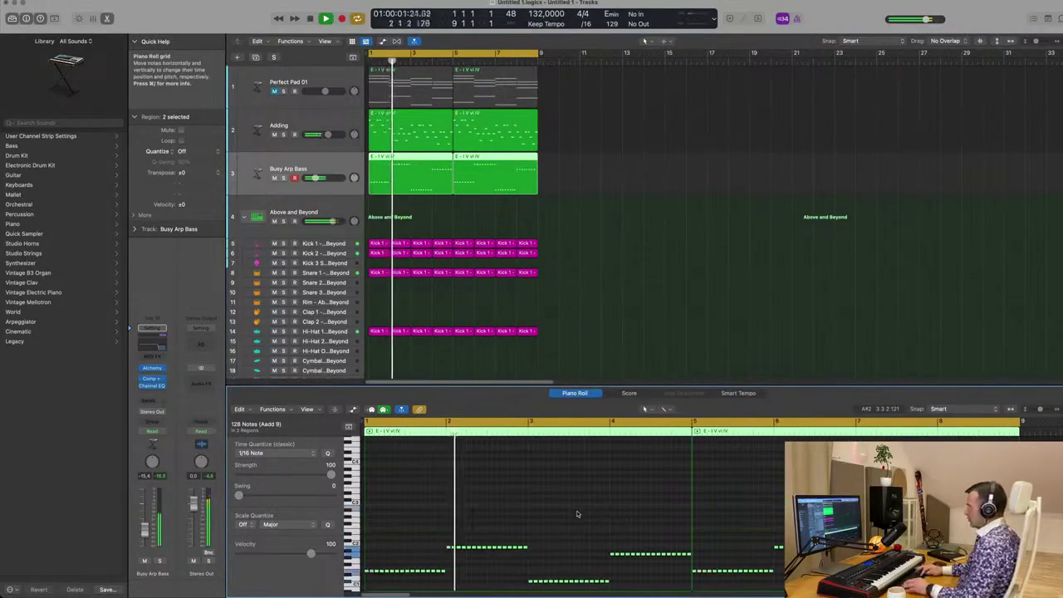
{"action": "key", "text": "Return"}
{"action": "key", "text": "alt+shift+Up"}
{"action": "key", "text": "Return"}
Step: Select the Adding track, show the Mixer and open the options of the track's Bus 6 send
{"action": "left_click", "coordinate": [621, 249]}
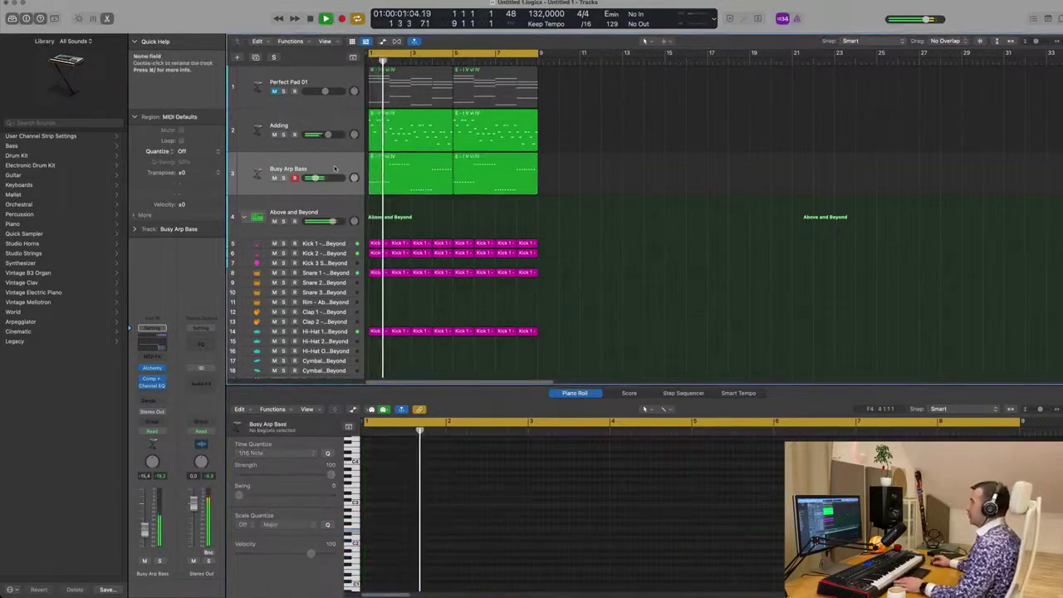
{"action": "left_click", "coordinate": [337, 168]}
{"action": "left_click", "coordinate": [338, 125]}
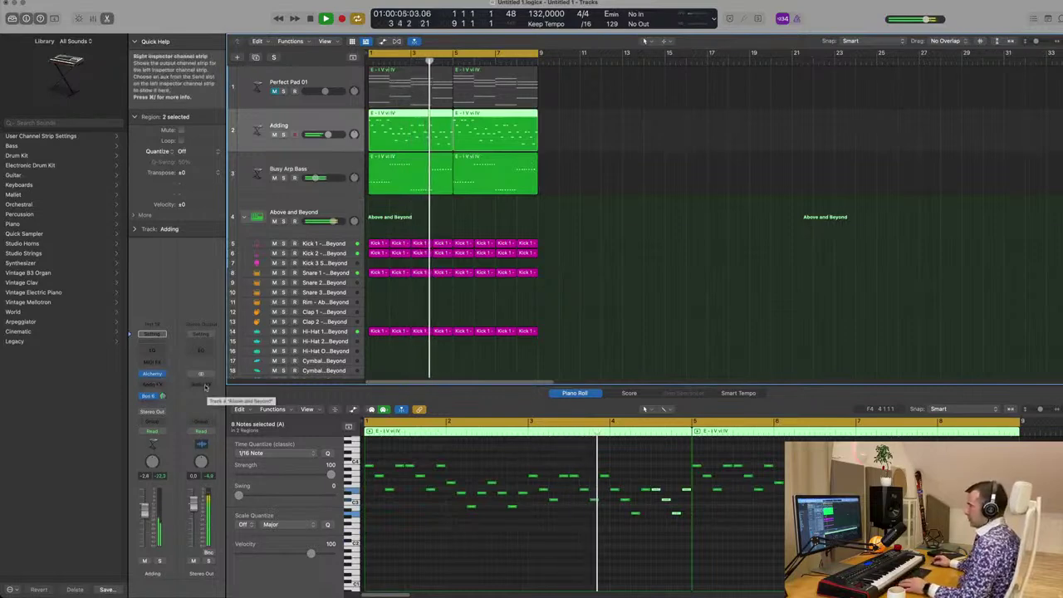
{"action": "key", "text": "x"}
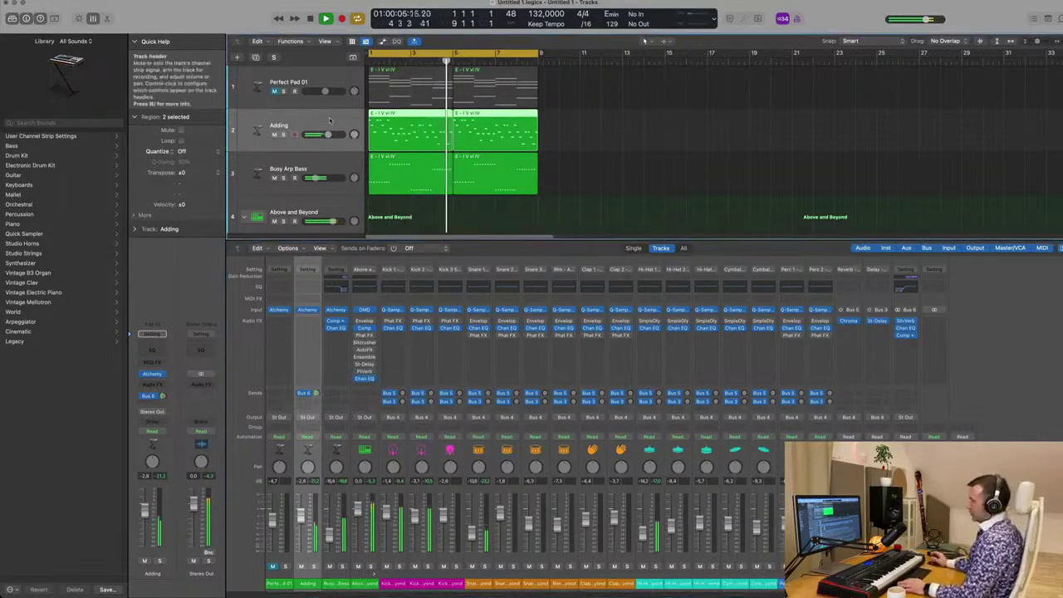
{"action": "left_click", "coordinate": [149, 396]}
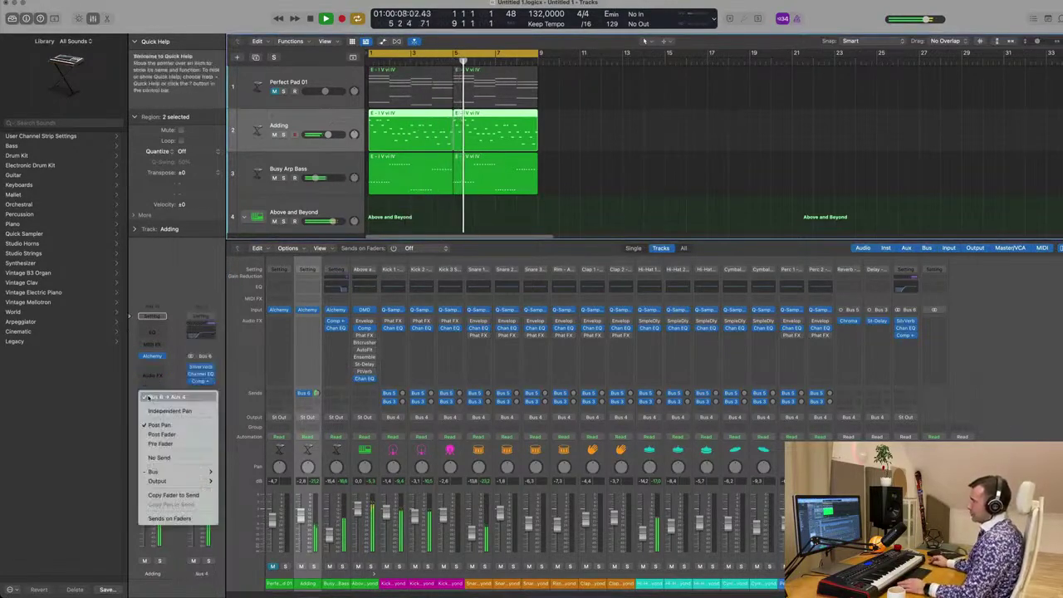
Step: Add a Compressor to the Adding track's channel strip with Inst 2 as its side-chain source
{"action": "left_click", "coordinate": [168, 298]}
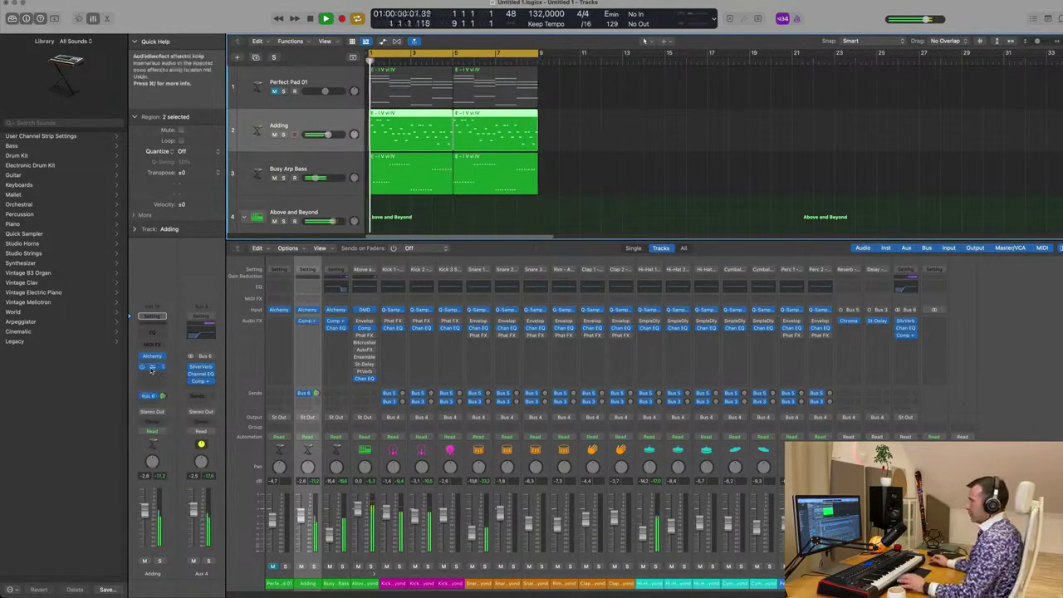
{"action": "left_click", "coordinate": [152, 368]}
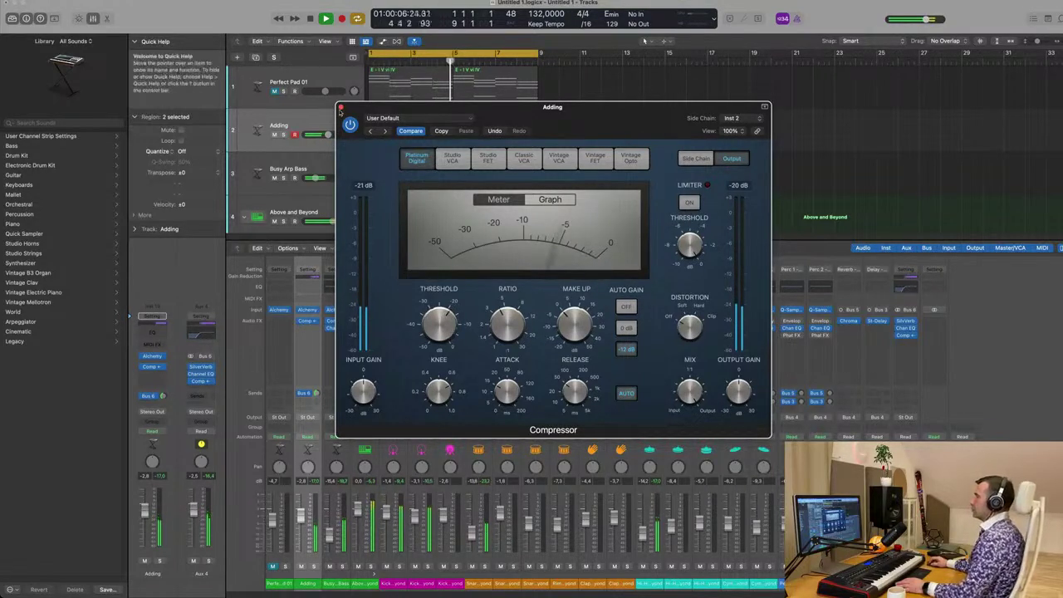
{"action": "left_click", "coordinate": [341, 108]}
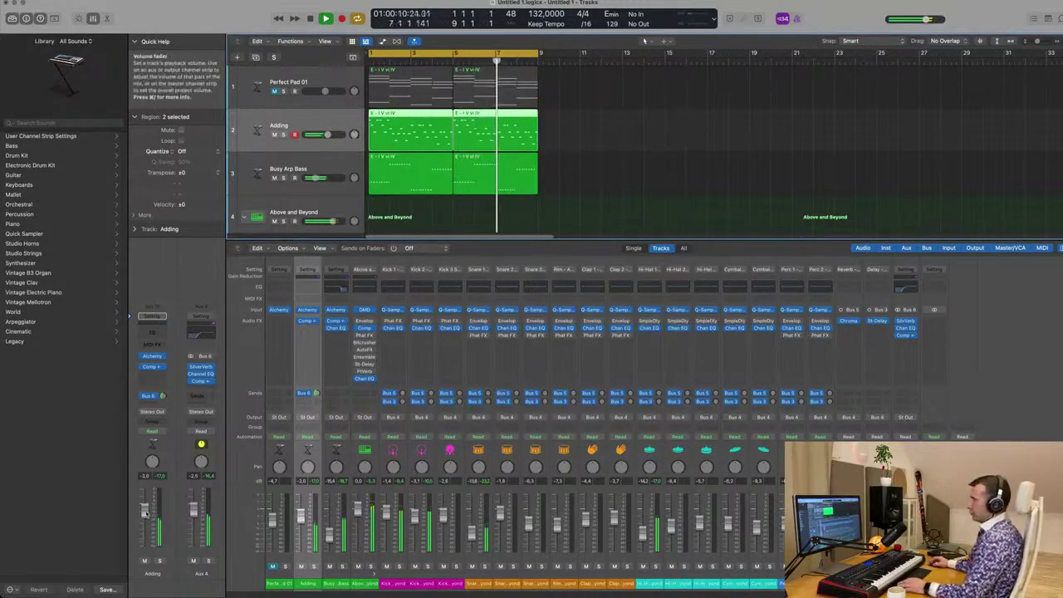
Step: Add a Channel EQ to the Adding track and set its low-cut band to 338 Hz at 12 dB/Oct
{"action": "left_click", "coordinate": [158, 326]}
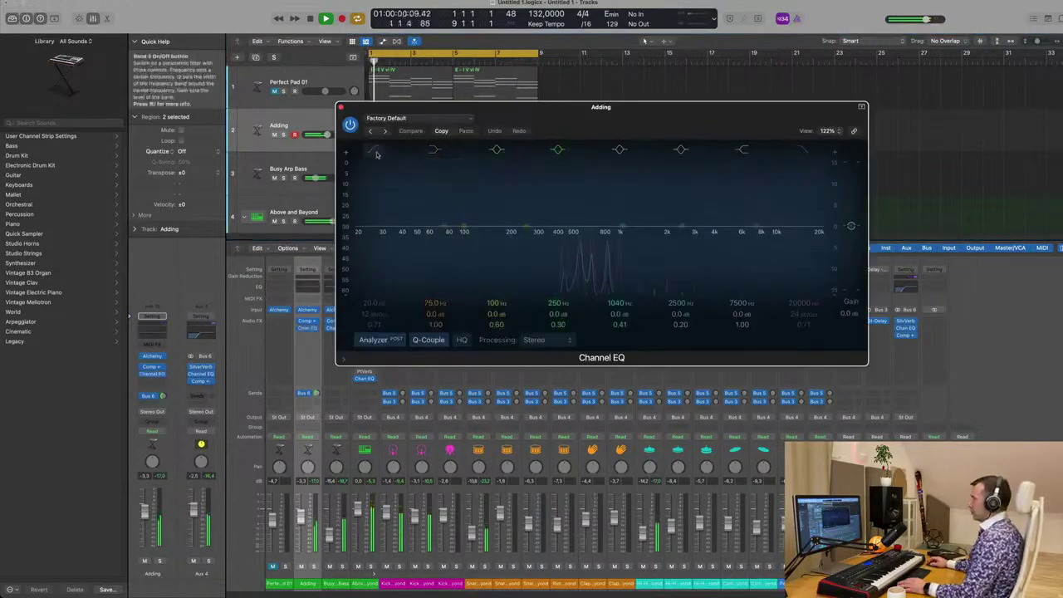
{"action": "left_click_drag", "start_coordinate": [377, 223], "coordinate": [545, 224]}
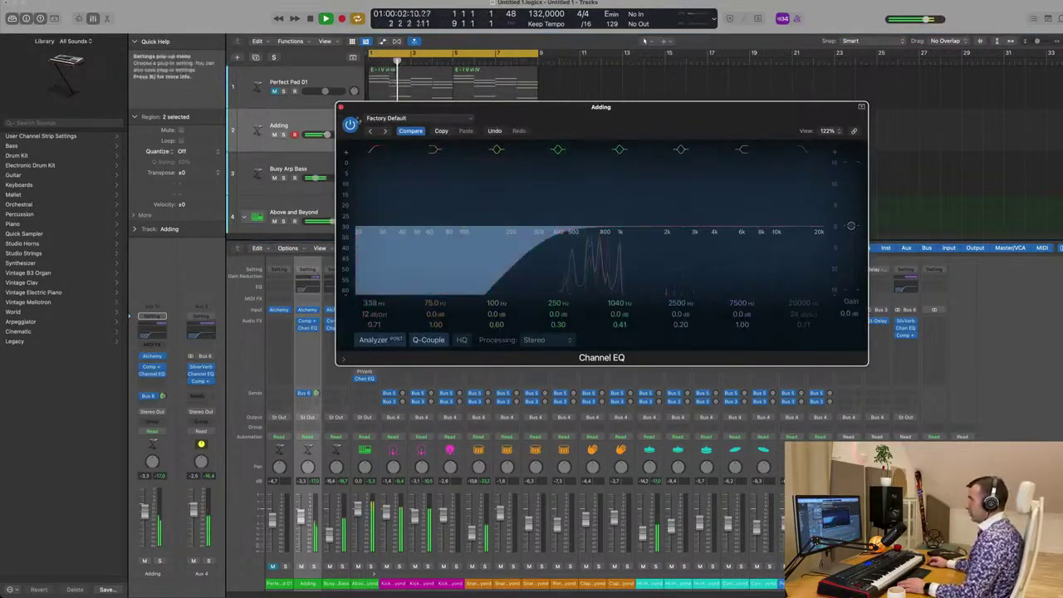
{"action": "left_click", "coordinate": [340, 108]}
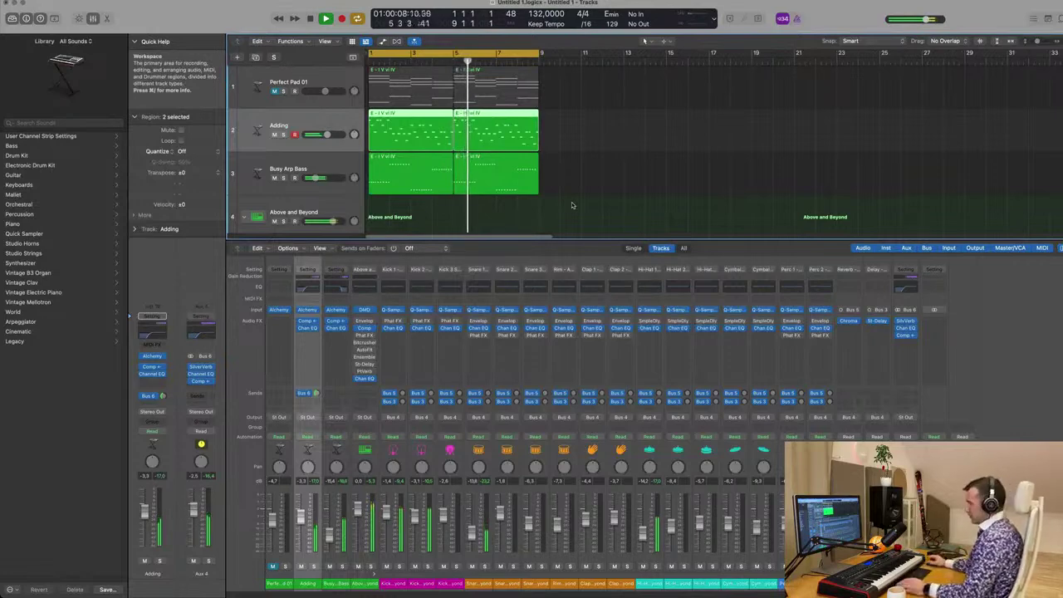
Step: Hide the mixer and unmute the Perfect Pad 01 track
{"action": "key", "text": "super+Right"}
{"action": "key", "text": "super+Right"}
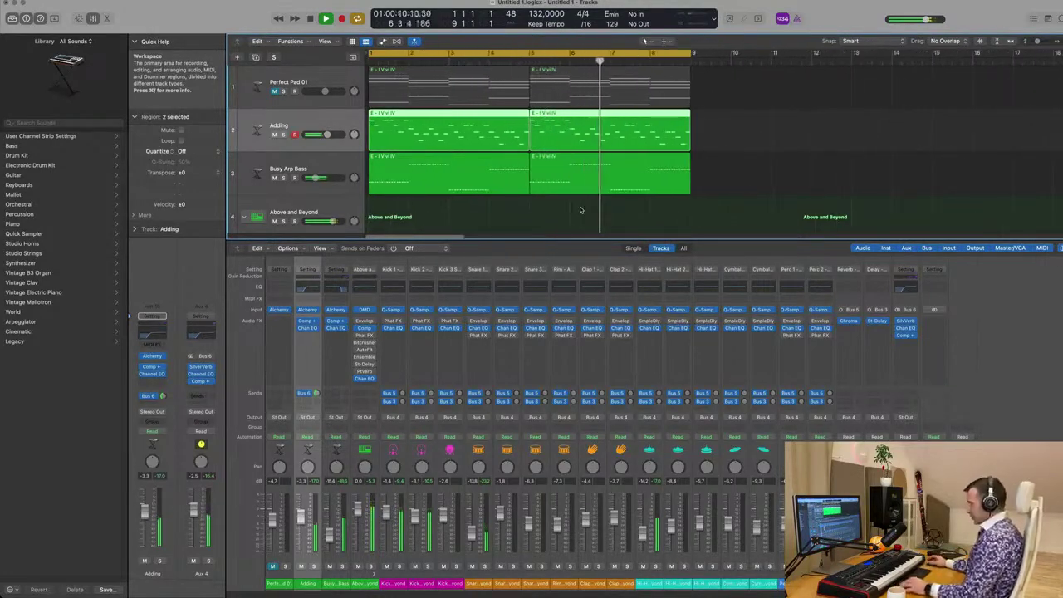
{"action": "key", "text": "x"}
{"action": "key", "text": "x"}
{"action": "key", "text": "x"}
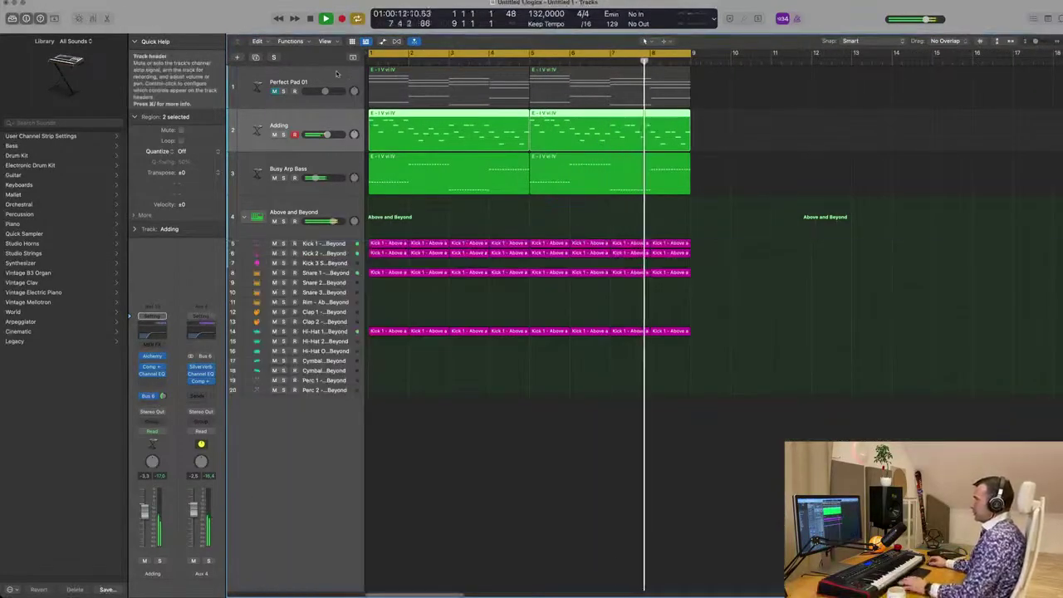
{"action": "left_click", "coordinate": [284, 86]}
{"action": "left_click", "coordinate": [275, 91]}
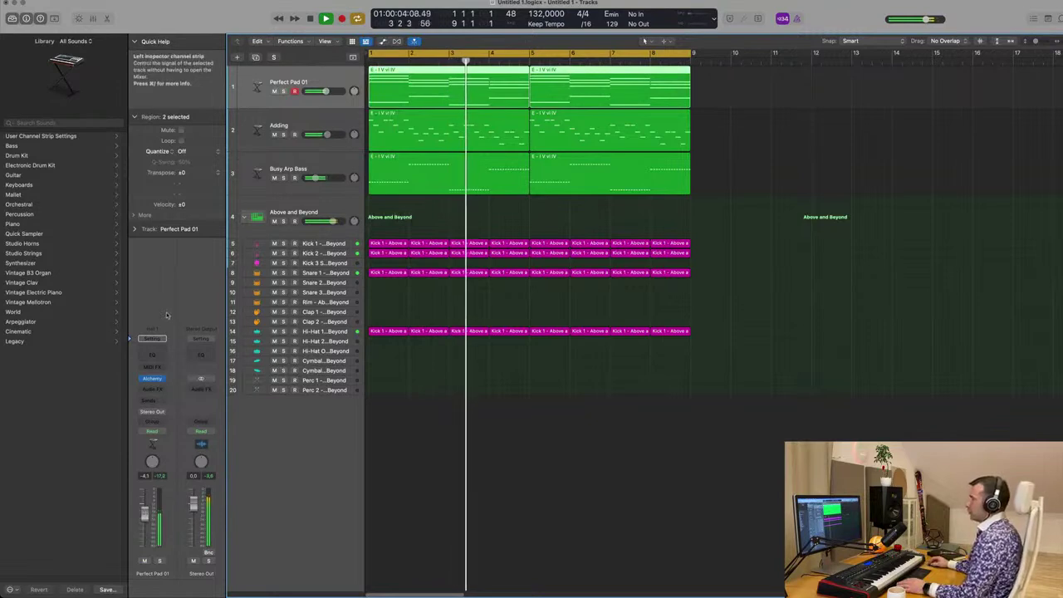
Step: Add a Channel EQ to the Perfect Pad 01 track and enable its low-cut band at about 78 Hz
{"action": "left_click", "coordinate": [159, 356]}
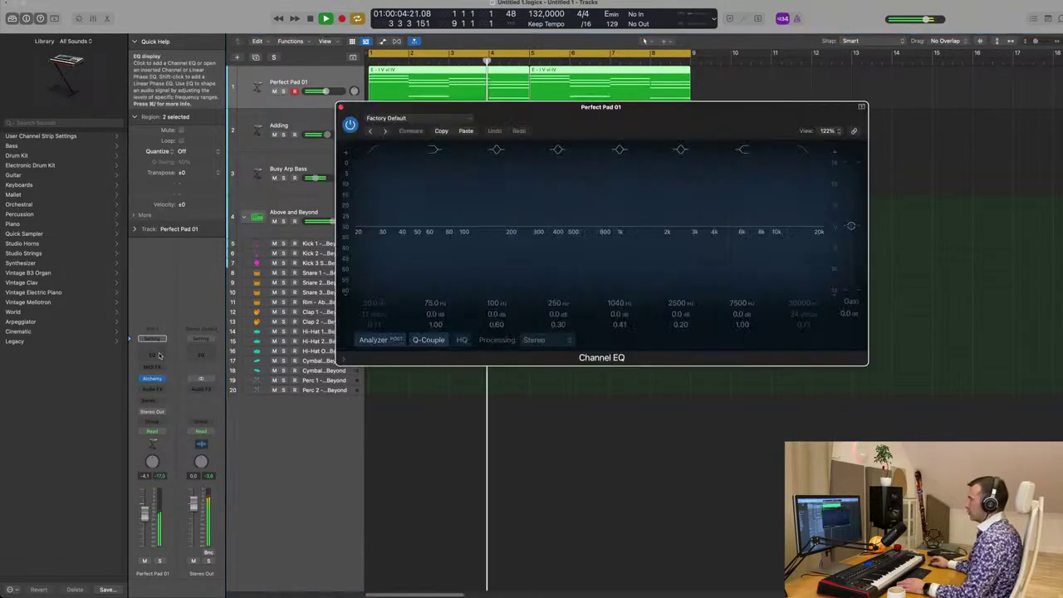
{"action": "left_click", "coordinate": [373, 149]}
{"action": "mouse_move", "coordinate": [380, 204]}
{"action": "left_mouse_down"}
{"action": "mouse_move", "coordinate": [464, 204]}
{"action": "mouse_move", "coordinate": [467, 238]}
{"action": "mouse_move", "coordinate": [446, 237]}
{"action": "left_mouse_up"}
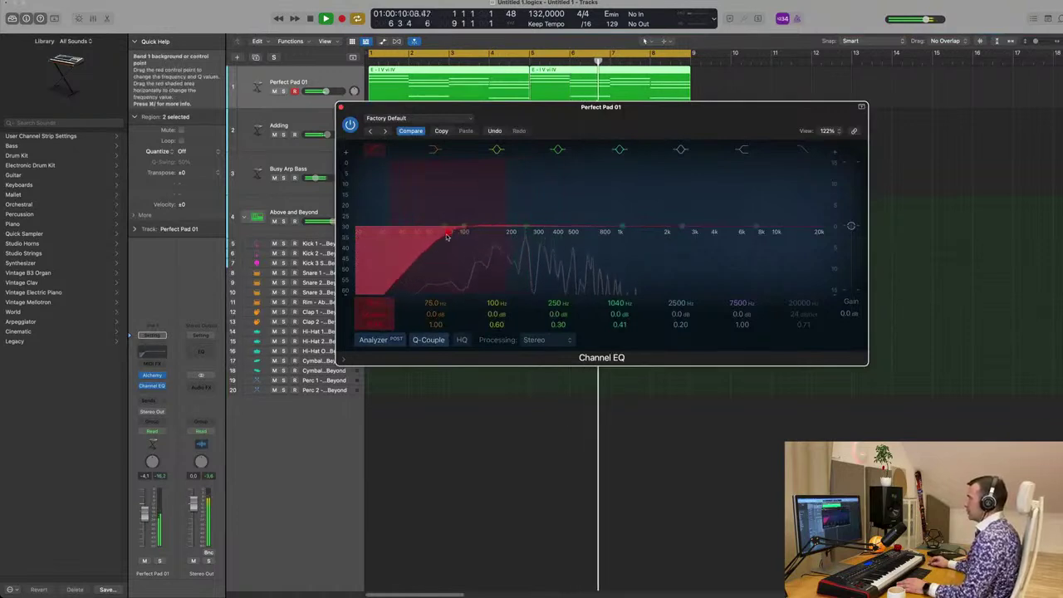
Step: Raise the Perfect Pad 01 track's volume to about -2.5 dB during playback and close its Channel EQ
{"action": "left_click_drag", "start_coordinate": [498, 108], "coordinate": [508, 112]}
{"action": "key", "text": "Return"}
{"action": "left_click_drag", "start_coordinate": [144, 513], "coordinate": [144, 511]}
{"action": "left_click", "coordinate": [147, 513]}
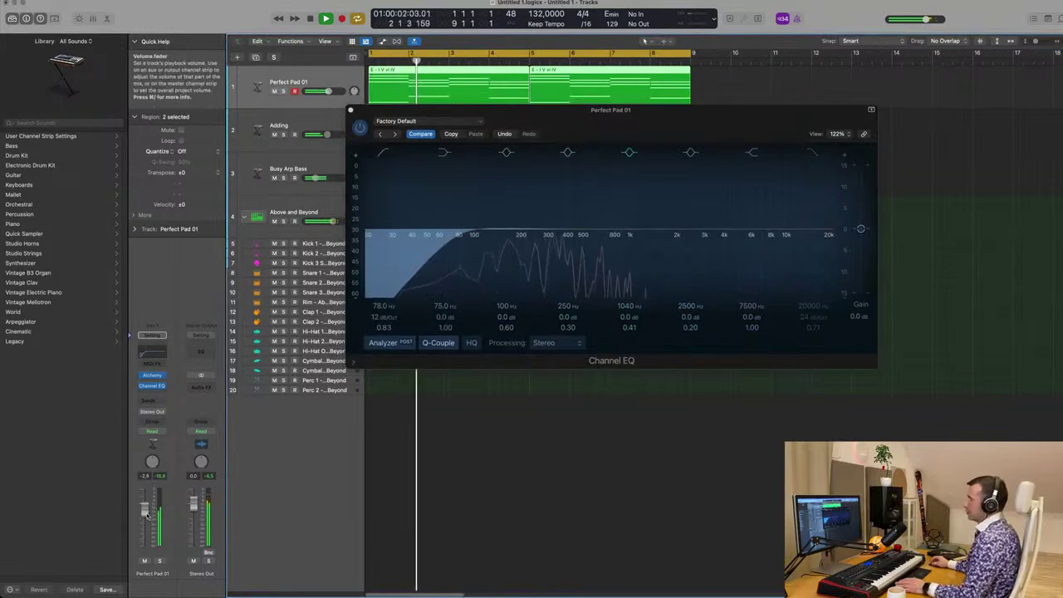
{"action": "left_click", "coordinate": [350, 110]}
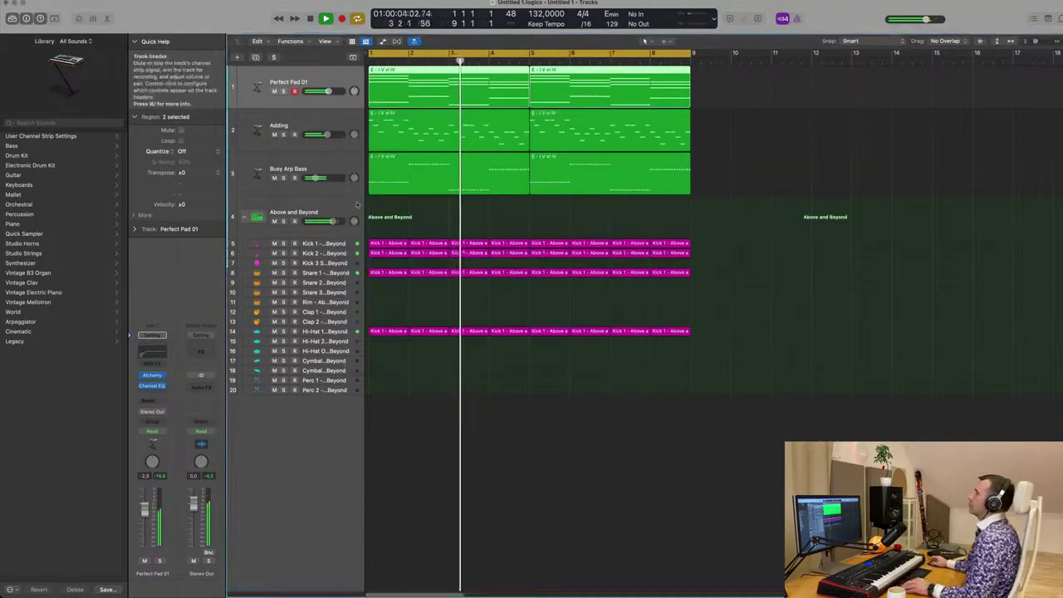
Step: Duplicate the Busy Arp Bass track to create a second bass track with the same settings
{"action": "key", "text": "super+Left"}
{"action": "key", "text": "super+Left"}
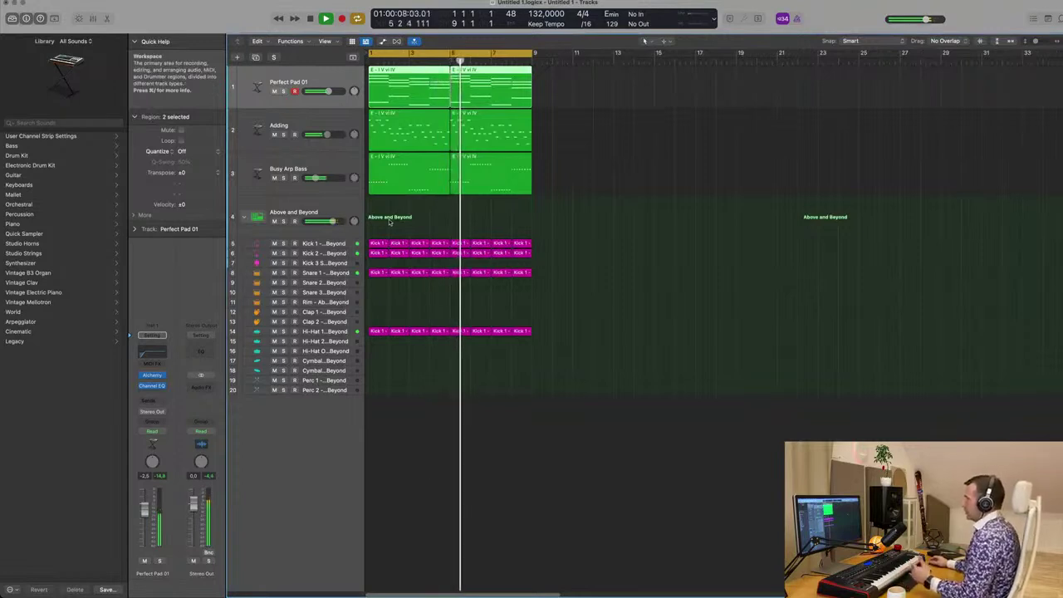
{"action": "left_click", "coordinate": [401, 220]}
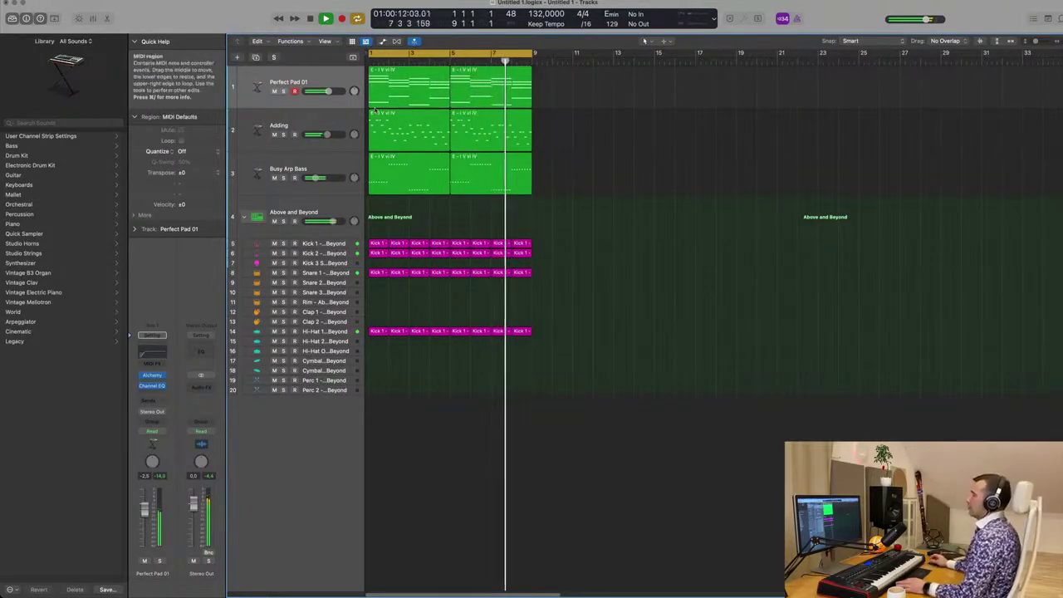
{"action": "left_click", "coordinate": [318, 161]}
{"action": "left_click", "coordinate": [329, 117]}
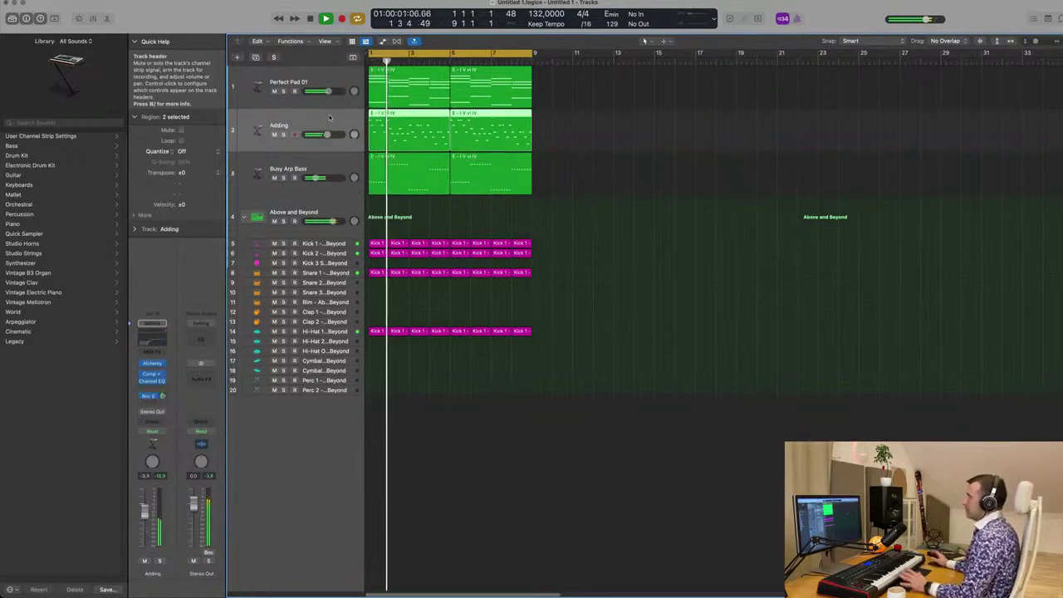
{"action": "key", "text": "Down"}
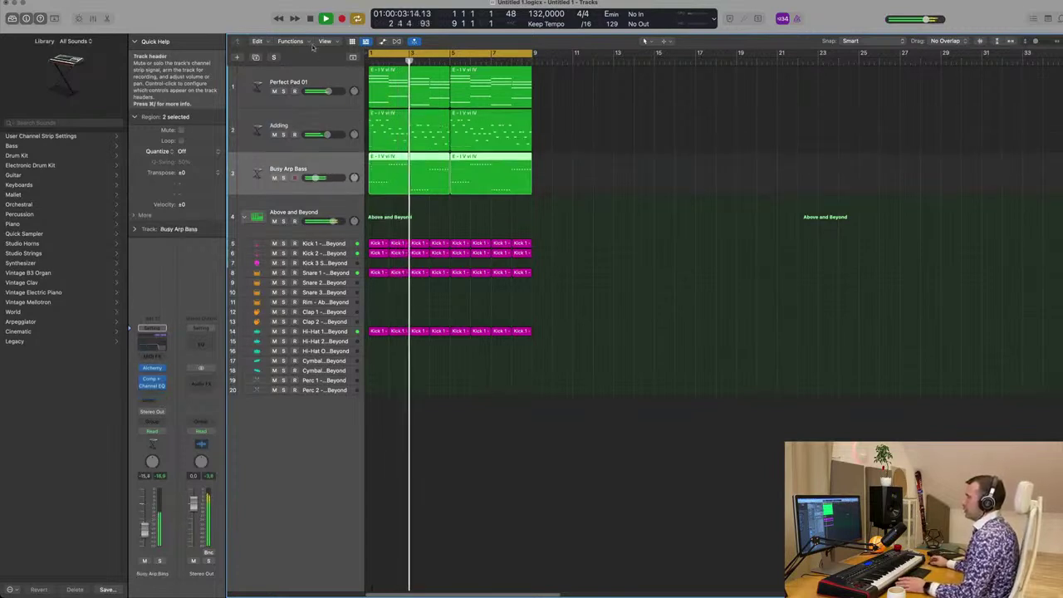
{"action": "key", "text": "super+d"}
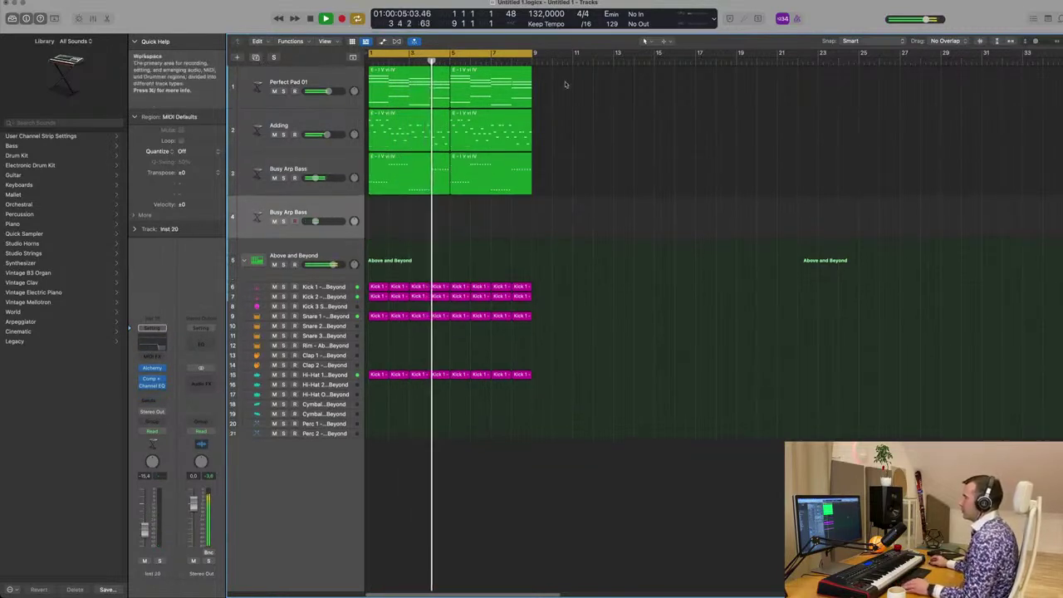
Step: Copy the first Perfect Pad 01 region onto the duplicated bass track and open it in the Piano Roll
{"action": "left_click_drag", "start_coordinate": [399, 95], "coordinate": [399, 225]}
{"action": "key", "text": "space"}
{"action": "double_click", "coordinate": [427, 219]}
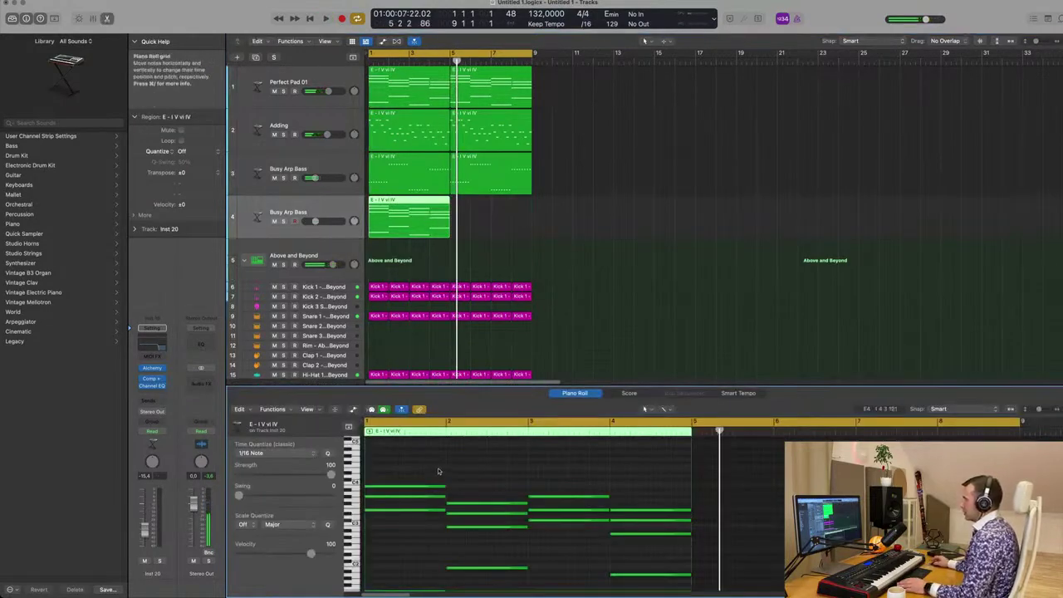
Step: Delete the 12 upper chord notes from the copied region, keeping only the four low bass notes
{"action": "scroll", "coordinate": [444, 472], "scroll_direction": "down", "scroll_amount": 2}
{"action": "left_click_drag", "start_coordinate": [423, 461], "coordinate": [686, 520]}
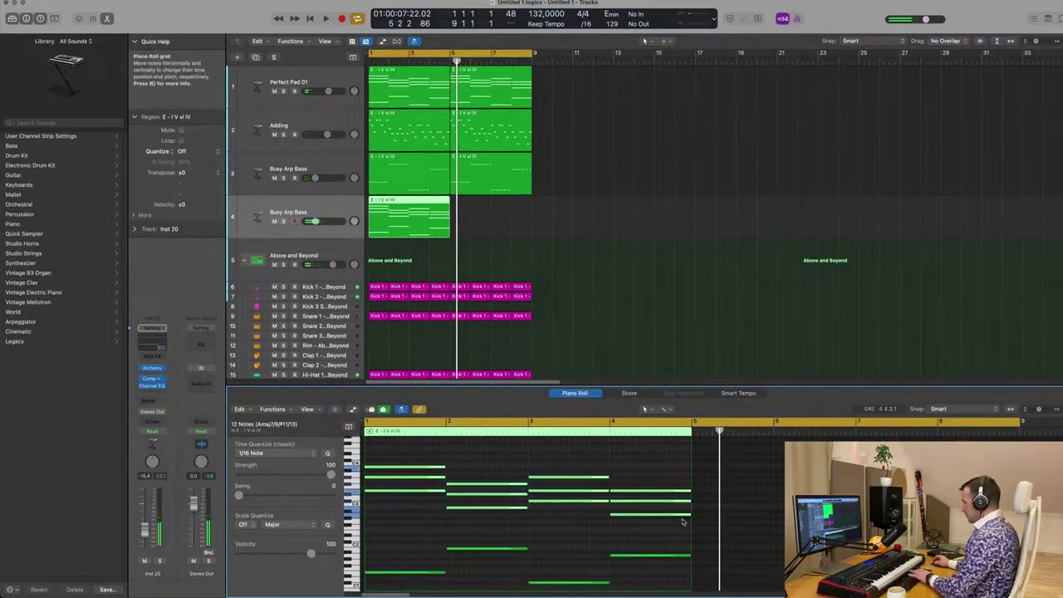
{"action": "key", "text": "BackSpace"}
{"action": "scroll", "coordinate": [508, 481], "scroll_direction": "down", "scroll_amount": 2}
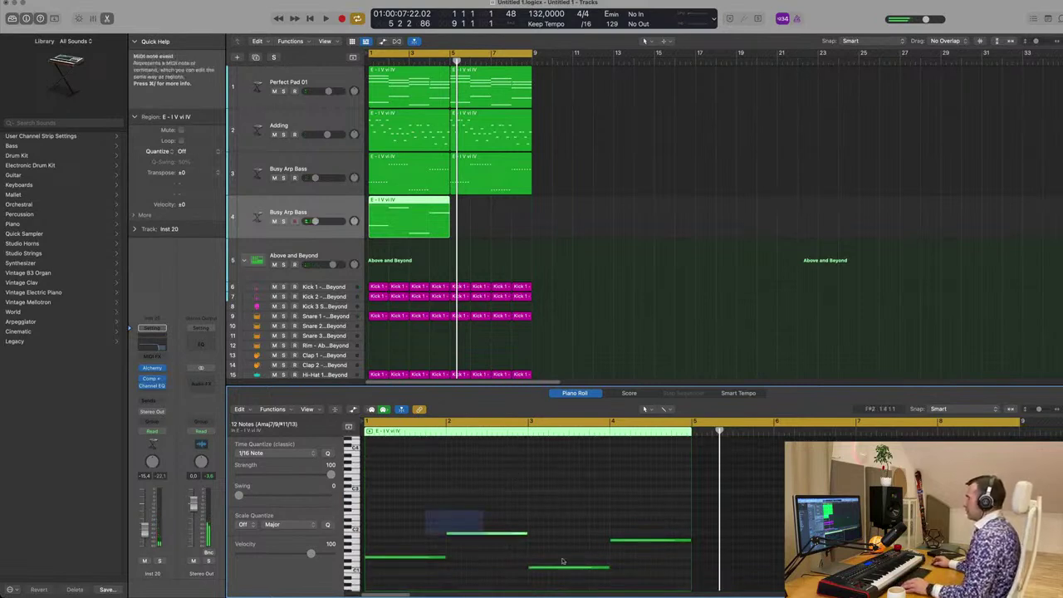
Step: Turn the four long bass notes into repeated quarter notes filling each bar and play the pattern from the start
{"action": "left_click_drag", "start_coordinate": [407, 488], "coordinate": [664, 586]}
{"action": "scroll", "coordinate": [515, 560], "scroll_direction": "up", "scroll_amount": 3}
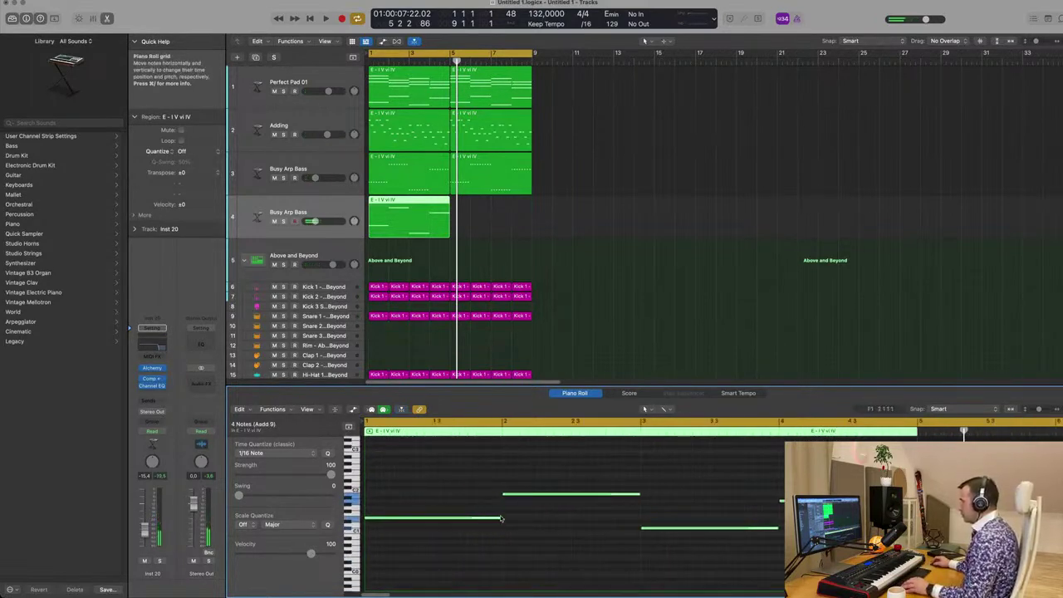
{"action": "mouse_move", "coordinate": [500, 519]}
{"action": "left_mouse_down"}
{"action": "mouse_move", "coordinate": [407, 523]}
{"action": "mouse_move", "coordinate": [494, 519]}
{"action": "left_mouse_up"}
{"action": "key", "text": "Return"}
{"action": "key", "text": "space"}
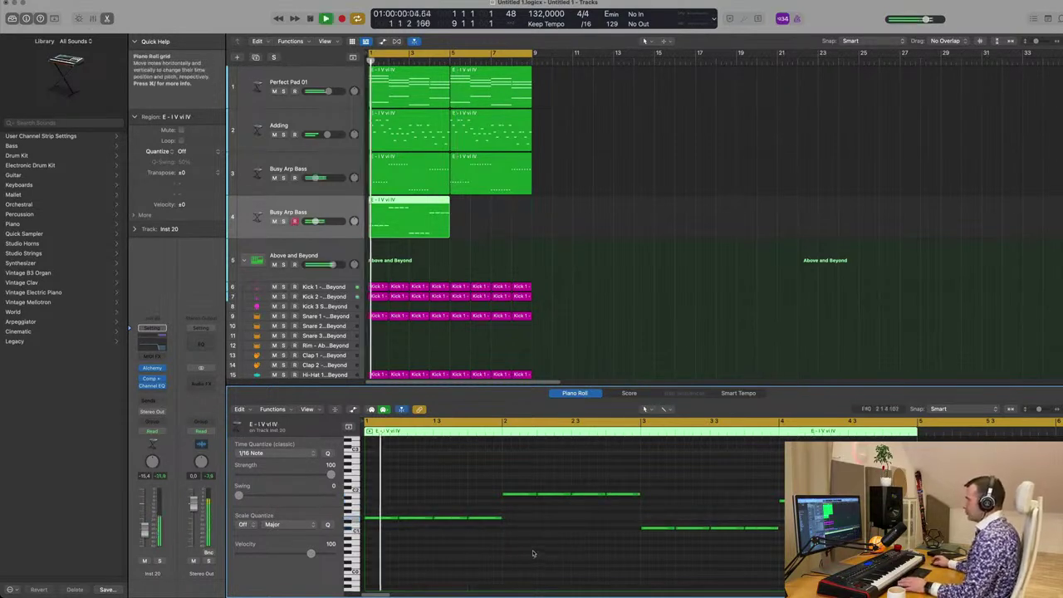
Step: Listen to the duplicated bass track from the start and turn off the 2740 Hz high-cut band in its Channel EQ
{"action": "left_click", "coordinate": [336, 208]}
{"action": "key", "text": "Return"}
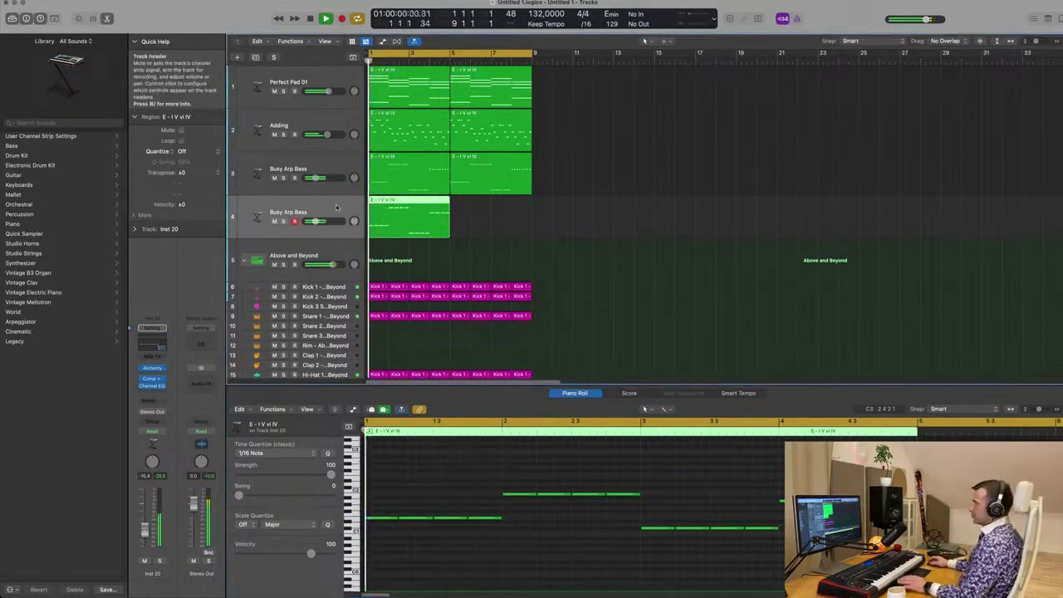
{"action": "key", "text": "Return"}
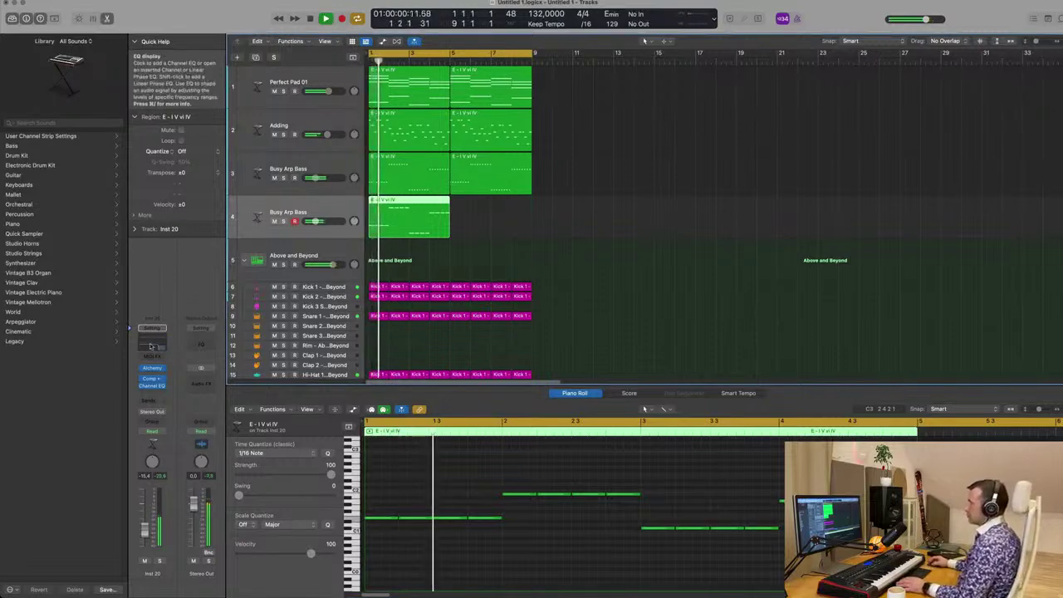
{"action": "left_click", "coordinate": [152, 347]}
{"action": "left_click_drag", "start_coordinate": [747, 125], "coordinate": [905, 156]}
{"action": "key", "text": "space"}
Step: Repeat the new bass region once so it fills bars 5 to 8, and play back the duplicated track
{"action": "left_click", "coordinate": [409, 228]}
{"action": "key", "text": "super+r"}
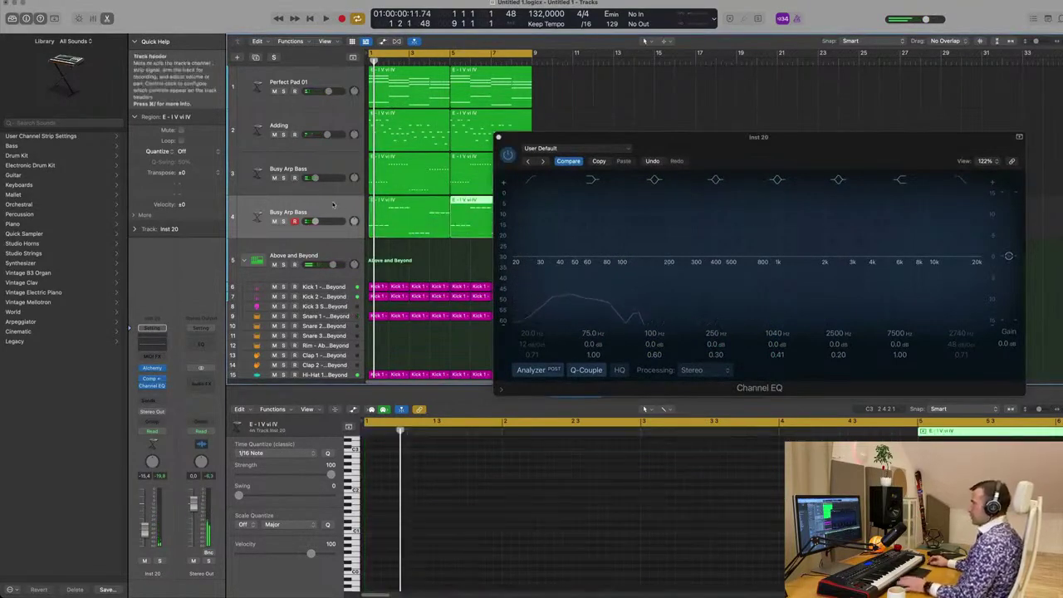
{"action": "left_click", "coordinate": [337, 206]}
{"action": "key", "text": "space"}
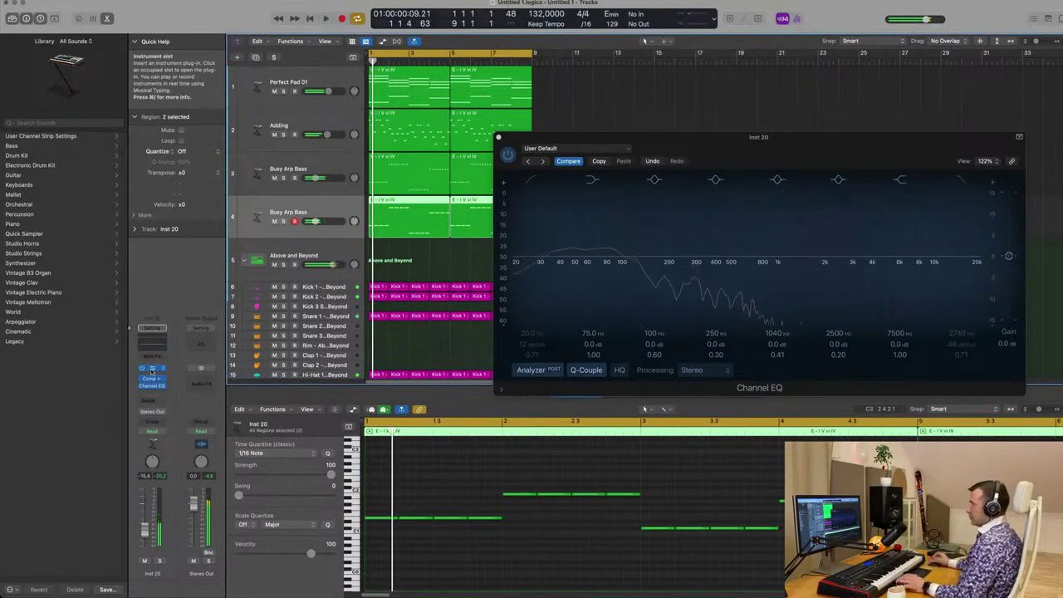
Step: Open Alchemy on the duplicated bass track and filter the Trance bass presets by the Complex timbre
{"action": "left_click", "coordinate": [152, 369]}
{"action": "left_click_drag", "start_coordinate": [666, 118], "coordinate": [688, 117]}
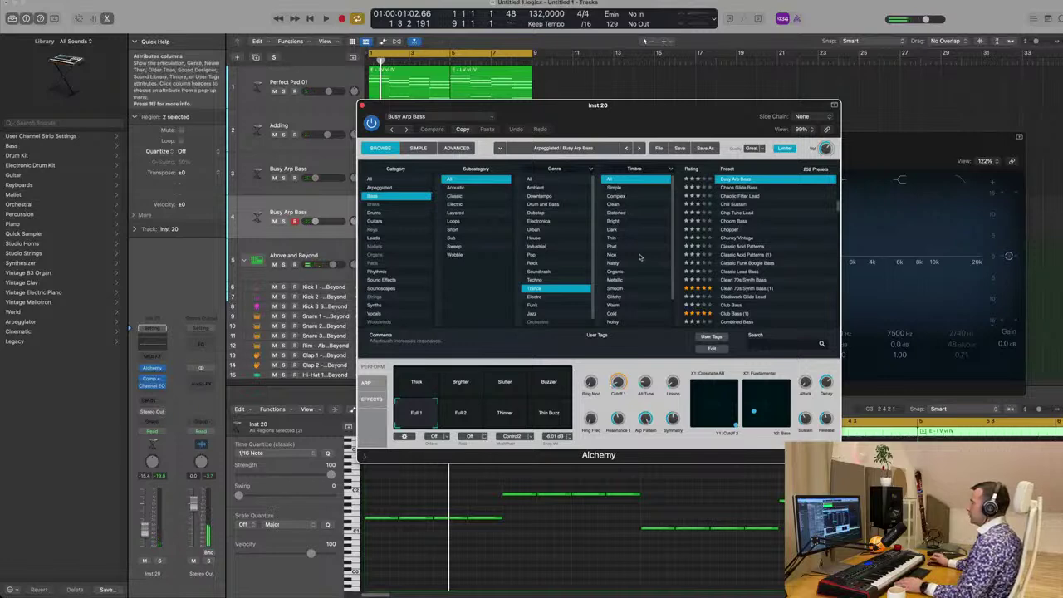
{"action": "left_click", "coordinate": [618, 197]}
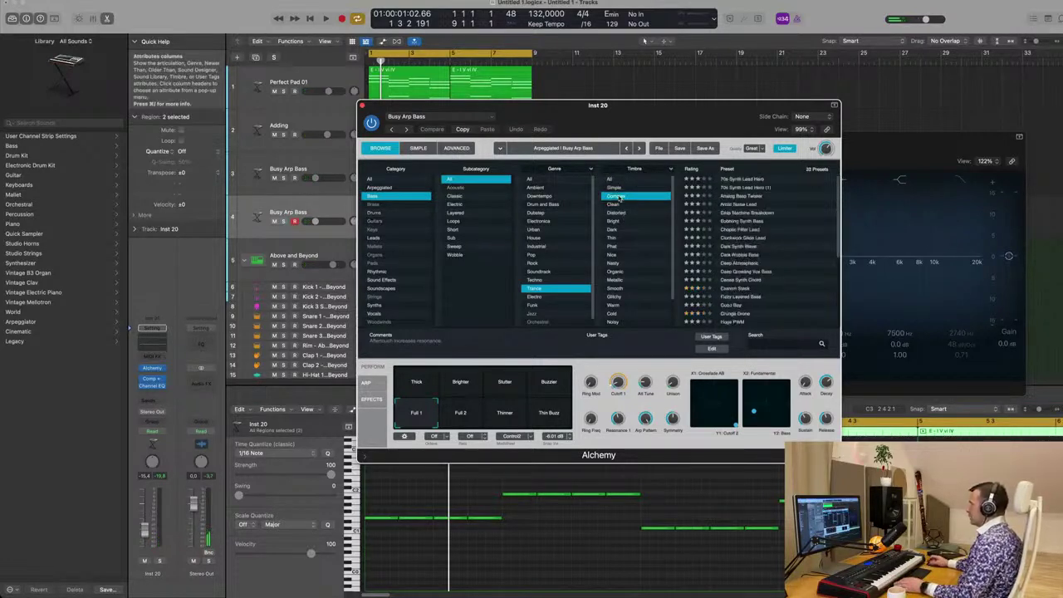
Step: Load the Dark Synth Wave preset in Alchemy and audition it with the arrangement
{"action": "left_click", "coordinate": [741, 248]}
{"action": "left_click_drag", "start_coordinate": [689, 116], "coordinate": [727, 143]}
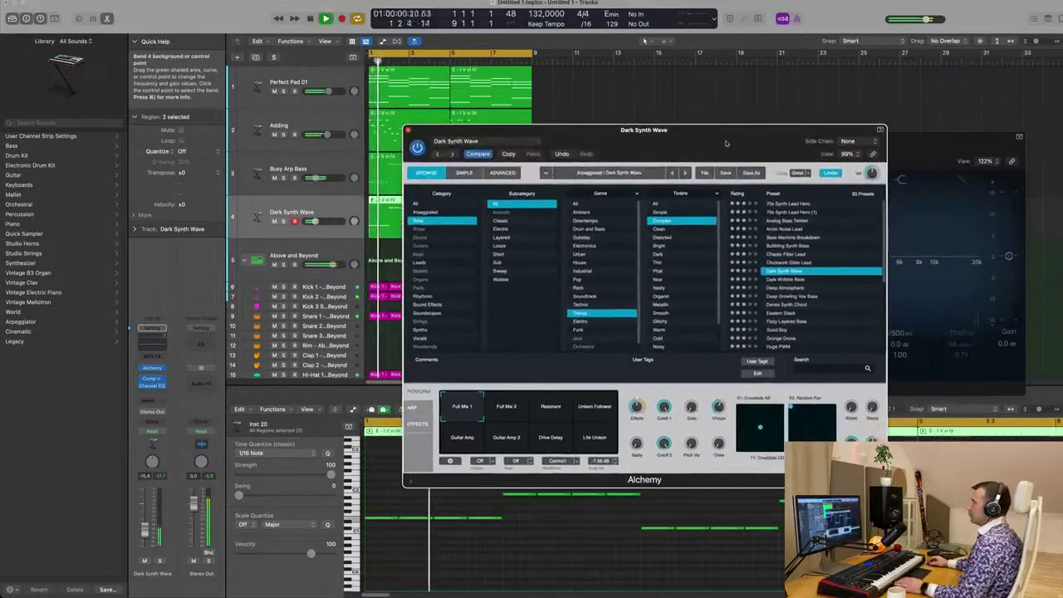
{"action": "key", "text": "space"}
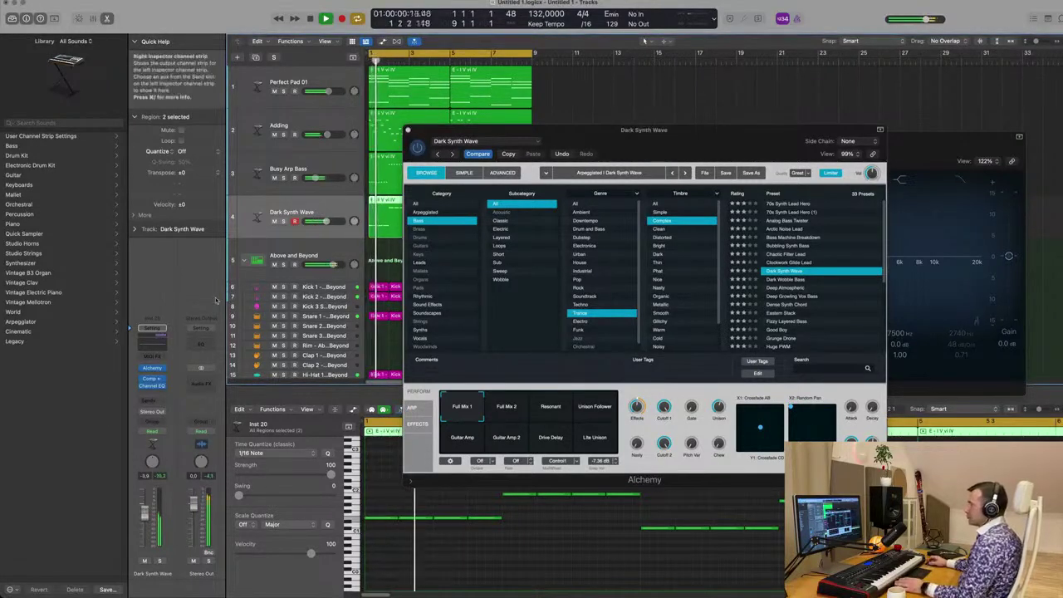
Step: Load the Deep Atmospheric preset in Alchemy for the second bass track
{"action": "left_click", "coordinate": [786, 287]}
{"action": "left_click_drag", "start_coordinate": [747, 130], "coordinate": [873, 140]}
{"action": "key", "text": "space"}
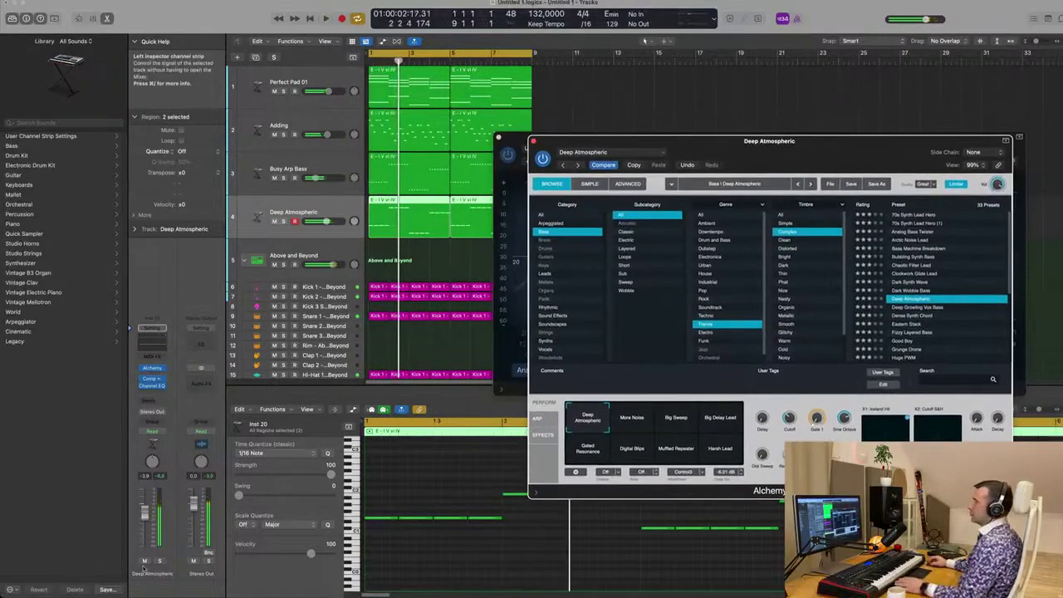
Step: Compare the mix with the Deep Atmospheric track muted and unmuted, and lower its volume to -9.4 dB
{"action": "left_click", "coordinate": [145, 561]}
{"action": "key", "text": "space"}
{"action": "left_click", "coordinate": [144, 561]}
{"action": "key", "text": "Return"}
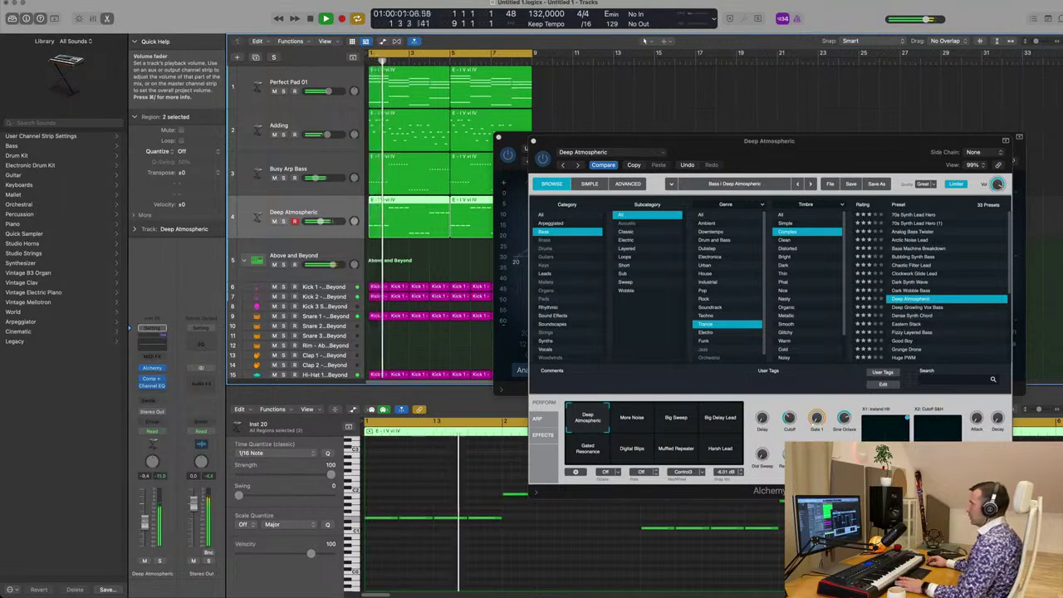
Step: Audition Alchemy's More Noise performance snapshot and switch to the Big Sweep snapshot
{"action": "left_click", "coordinate": [633, 417]}
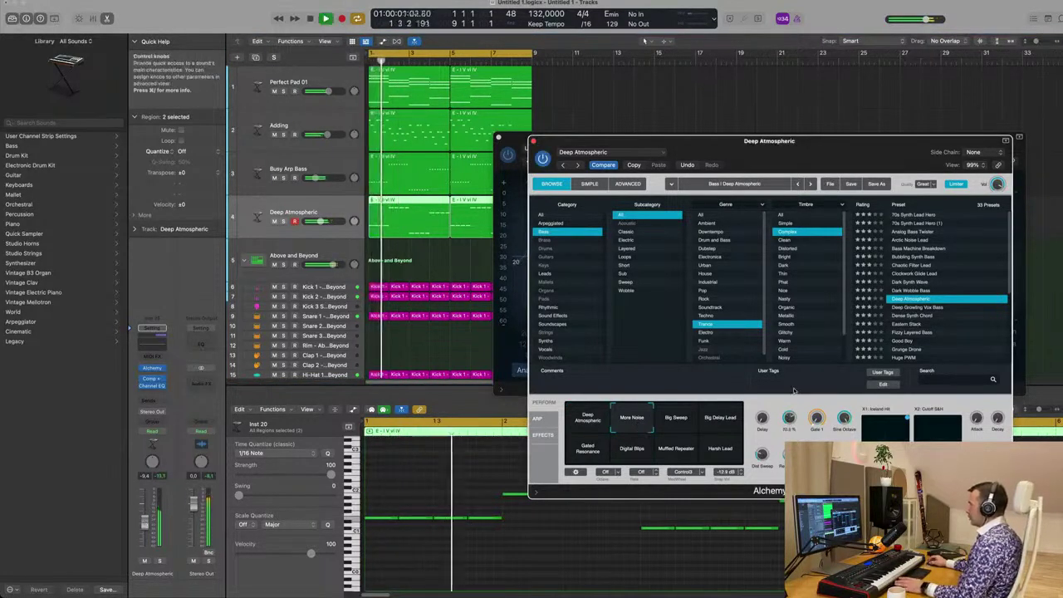
{"action": "left_click", "coordinate": [675, 418]}
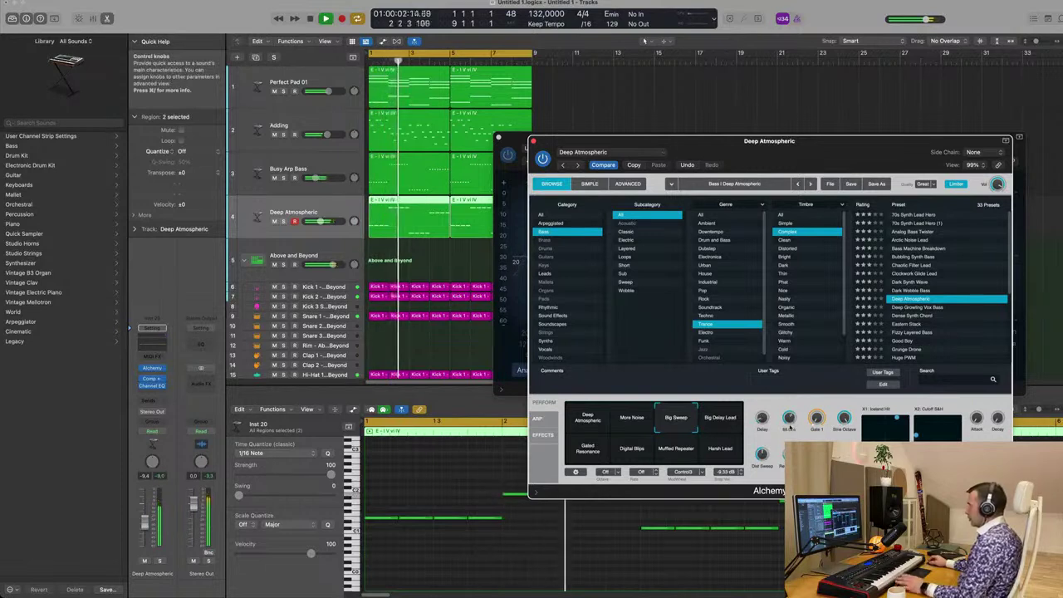
Step: Audition Alchemy's Big Delay Lead, Gated Resonance, Digital Blips and Harsh Lead snapshots, and return to the Deep Atmospheric snapshot
{"action": "left_click", "coordinate": [714, 419]}
{"action": "left_click", "coordinate": [587, 452]}
{"action": "left_click", "coordinate": [634, 453]}
{"action": "left_click", "coordinate": [707, 455]}
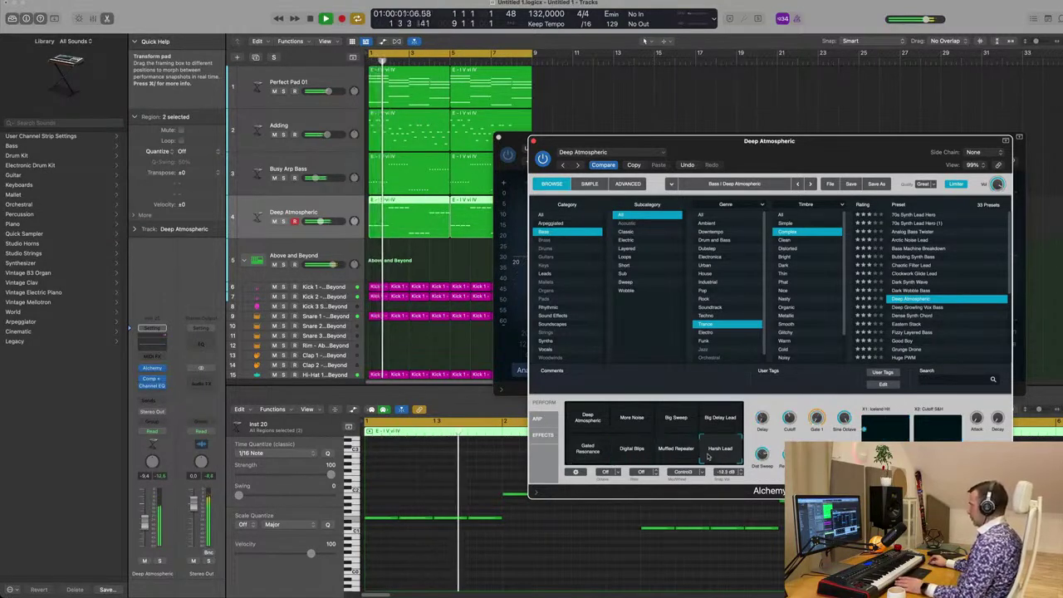
{"action": "left_click", "coordinate": [601, 425]}
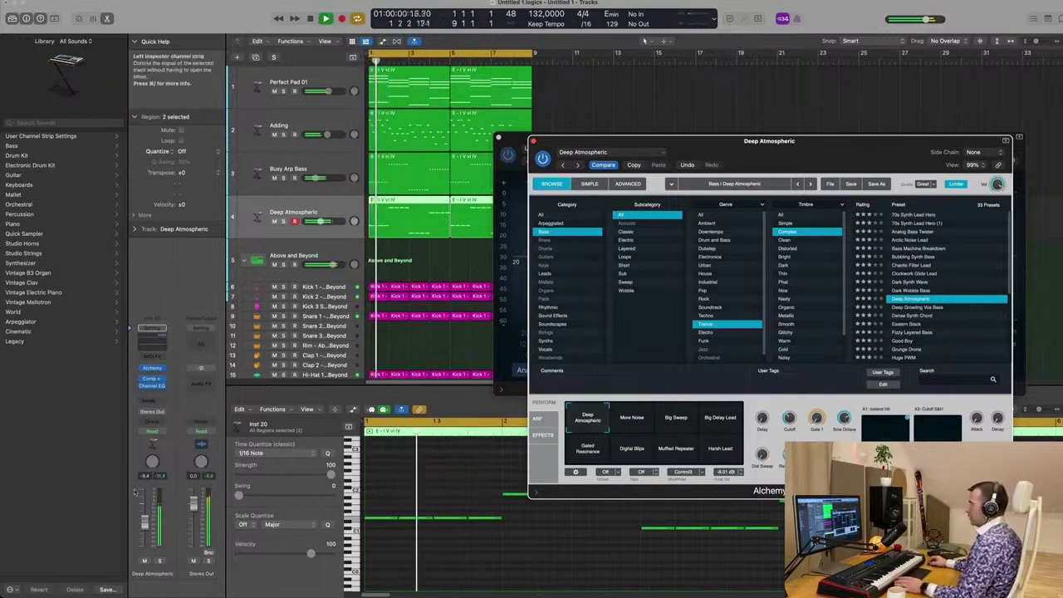
Step: Listen to the Deep Atmospheric track soloed while checking Alchemy's arpeggiator and performance controls, and bring it back into the full mix
{"action": "left_click", "coordinate": [161, 560]}
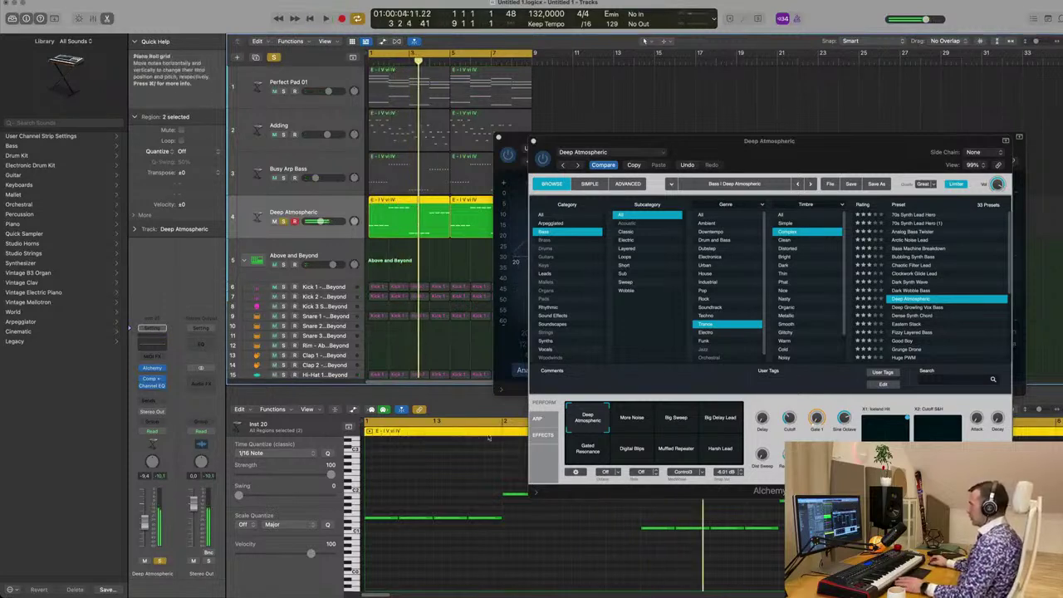
{"action": "left_click", "coordinate": [537, 418]}
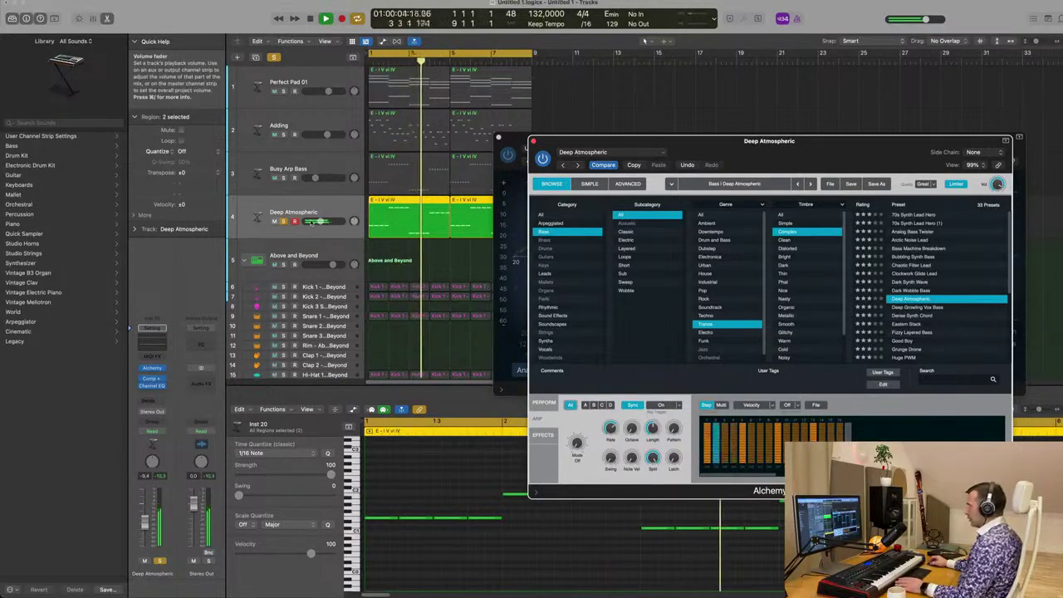
{"action": "left_click_drag", "start_coordinate": [792, 150], "coordinate": [686, 161]}
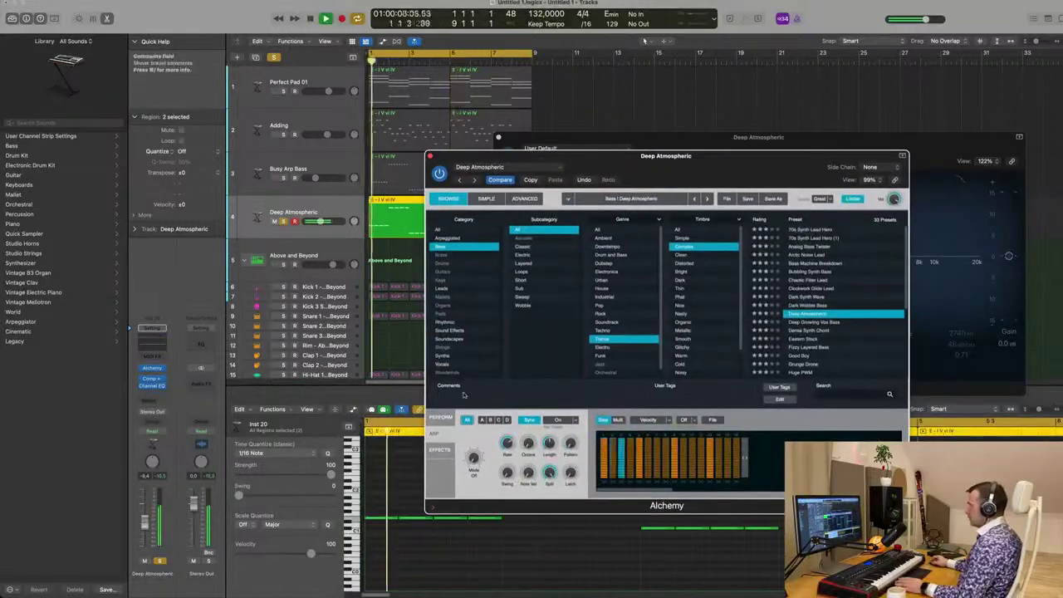
{"action": "left_click", "coordinate": [439, 419]}
{"action": "key", "text": "space"}
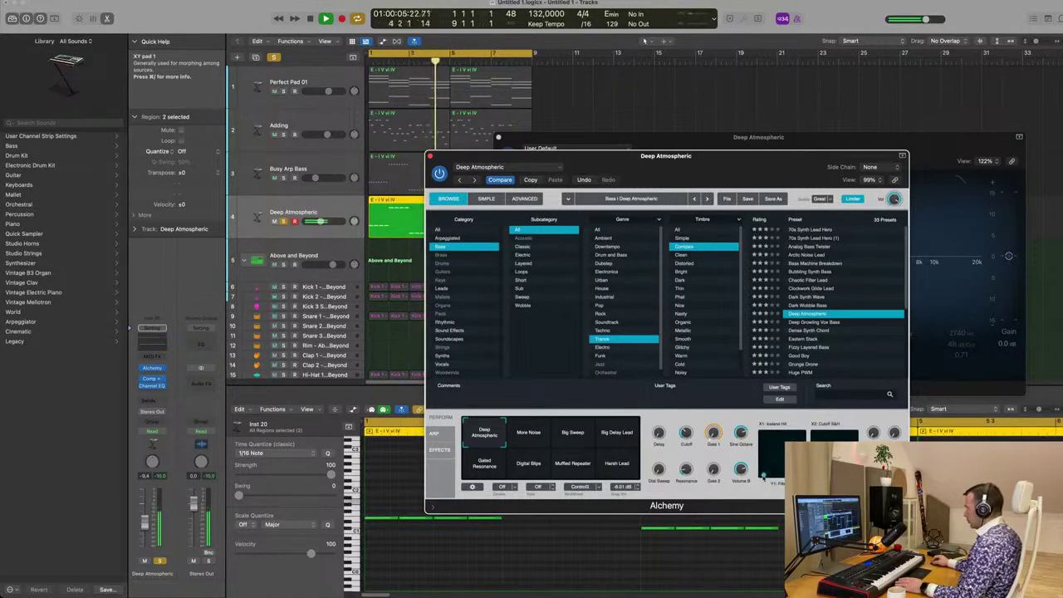
{"action": "key", "text": "Return"}
{"action": "key", "text": "space"}
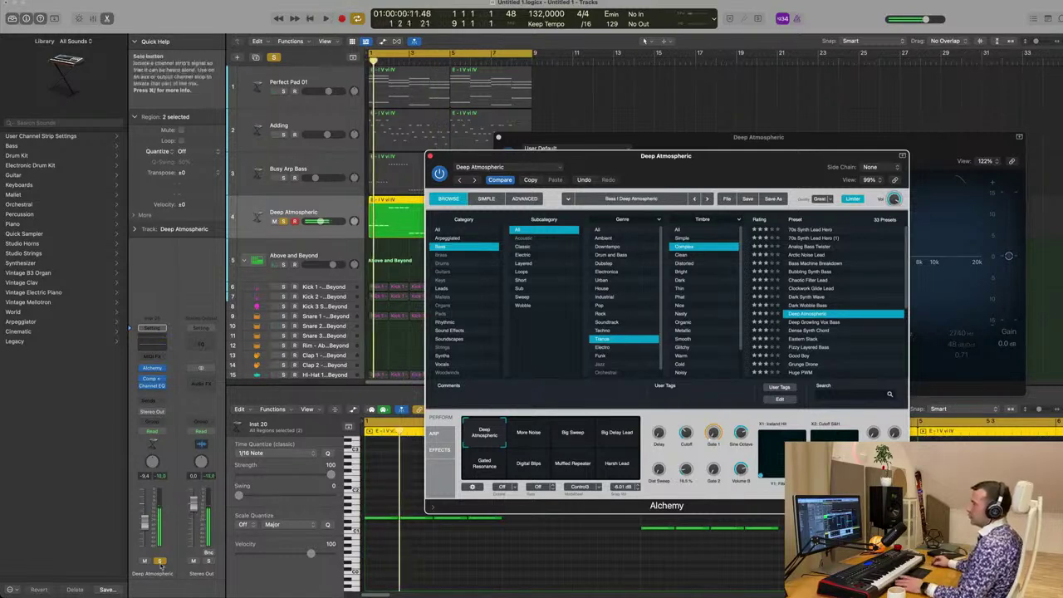
{"action": "left_click", "coordinate": [159, 561]}
{"action": "key", "text": "space"}
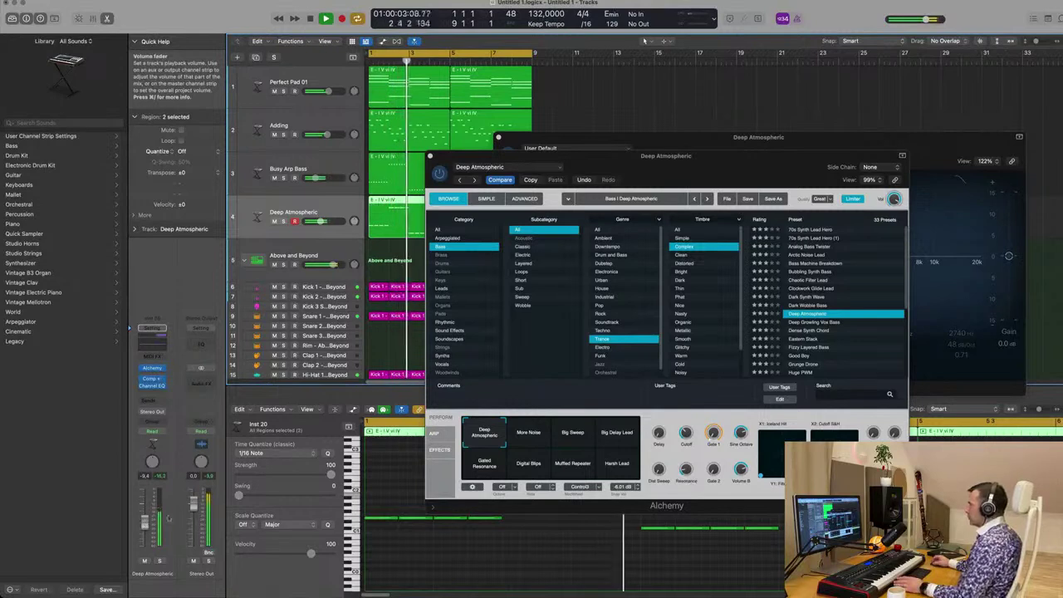
Step: Adjust Alchemy's Cutoff knob and XY pad 2 position for the Deep Atmospheric sound, briefly soloing the track to check it
{"action": "left_click", "coordinate": [685, 432]}
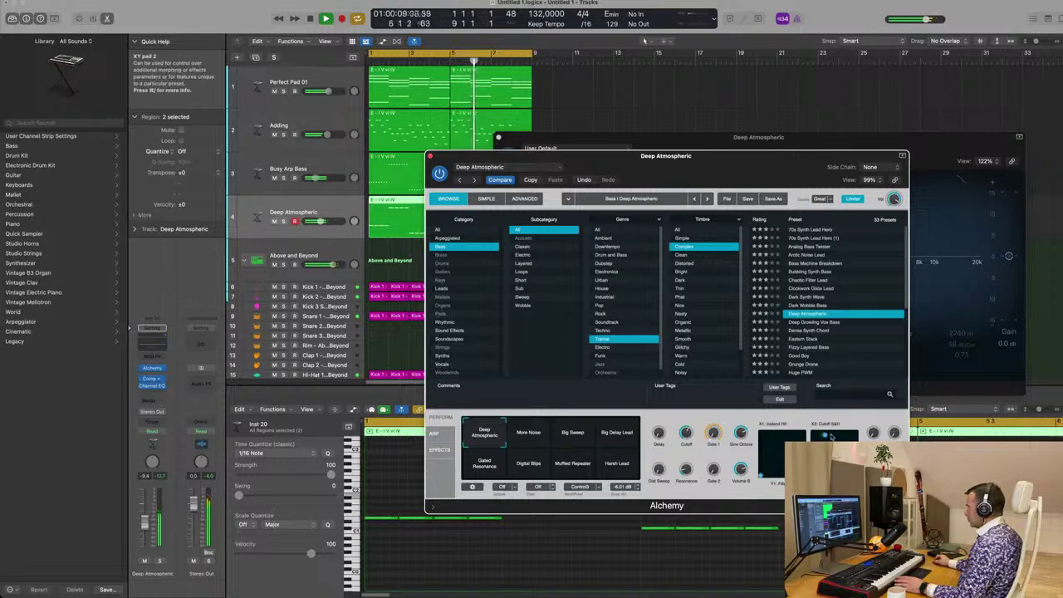
{"action": "left_click_drag", "start_coordinate": [825, 435], "coordinate": [846, 436]}
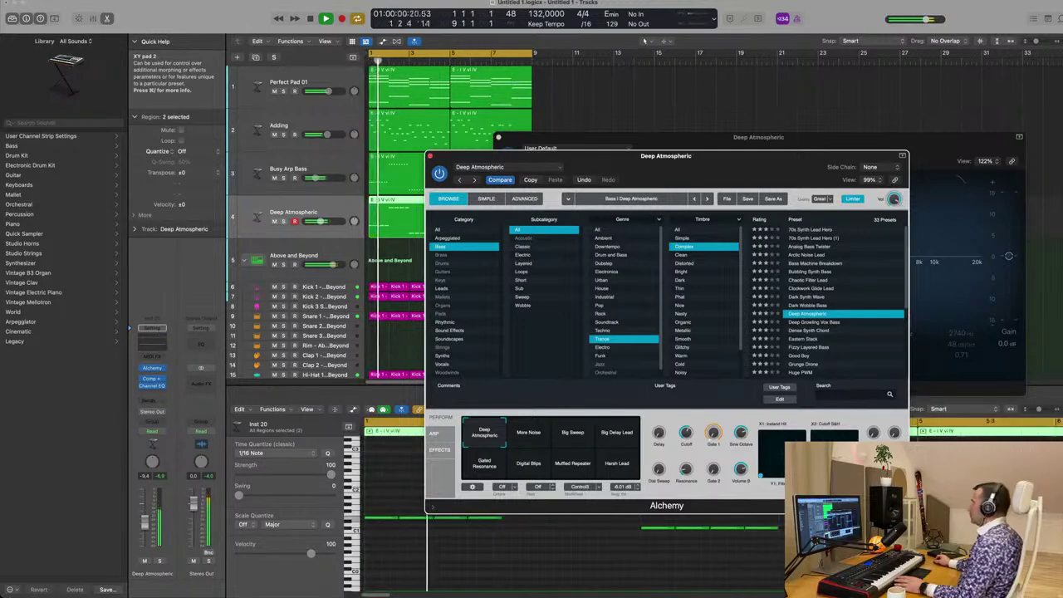
{"action": "left_click_drag", "start_coordinate": [711, 158], "coordinate": [865, 125]}
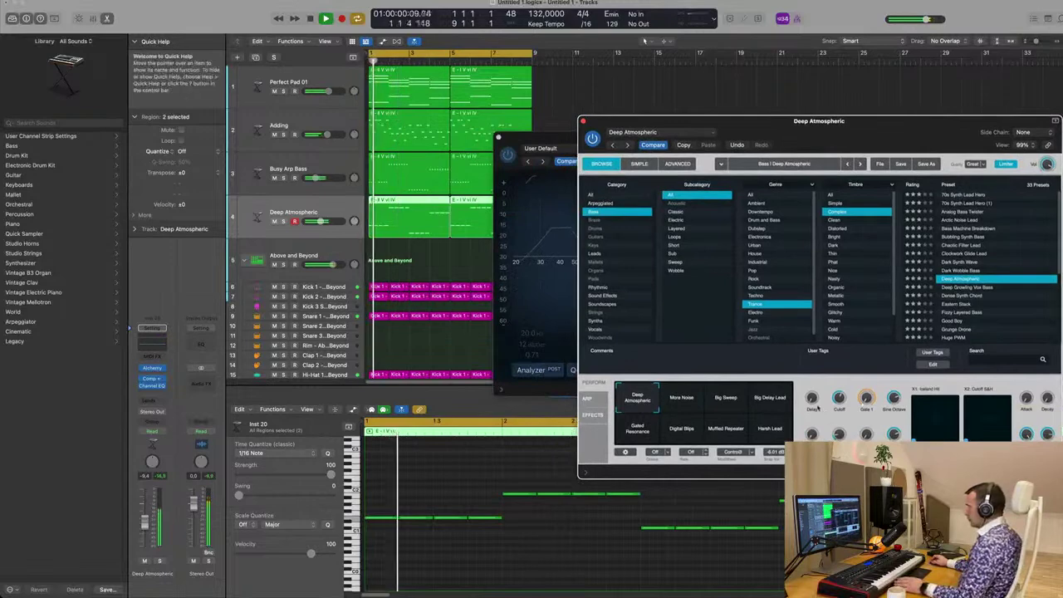
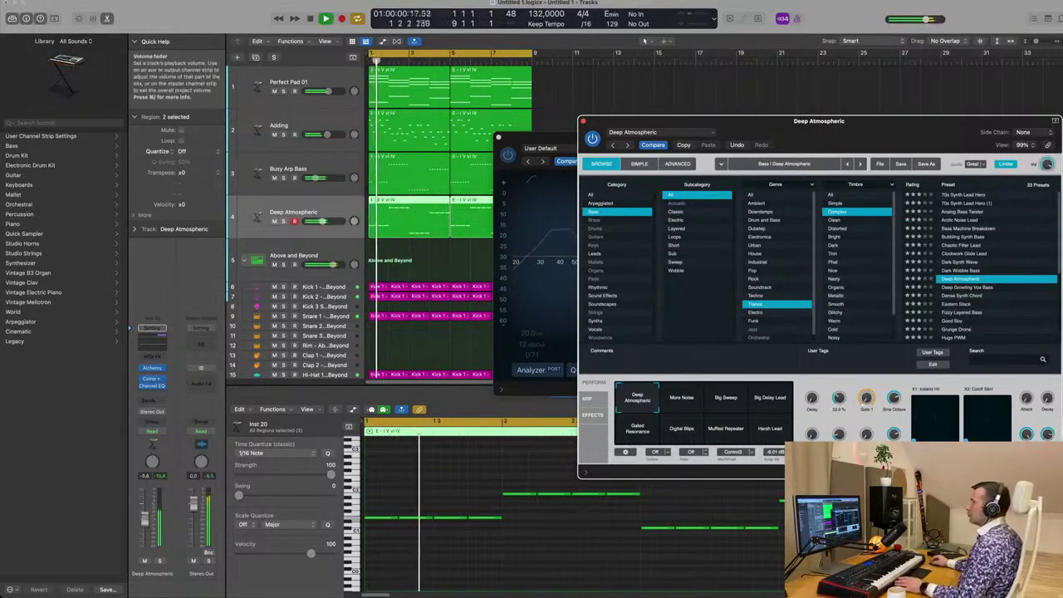
{"action": "left_click", "coordinate": [159, 561]}
{"action": "left_click", "coordinate": [159, 561]}
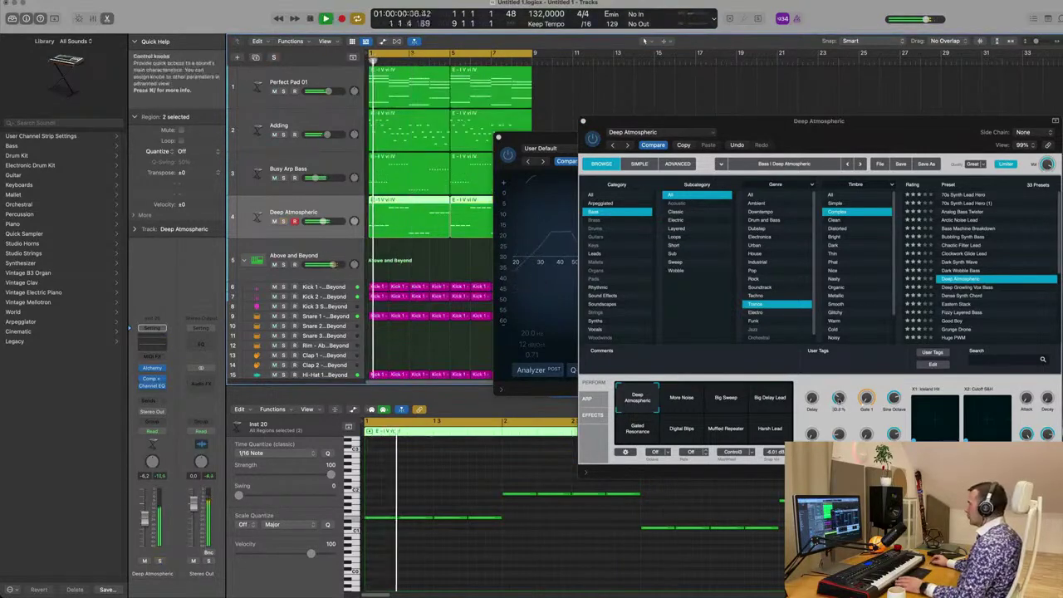
{"action": "left_click", "coordinate": [838, 414]}
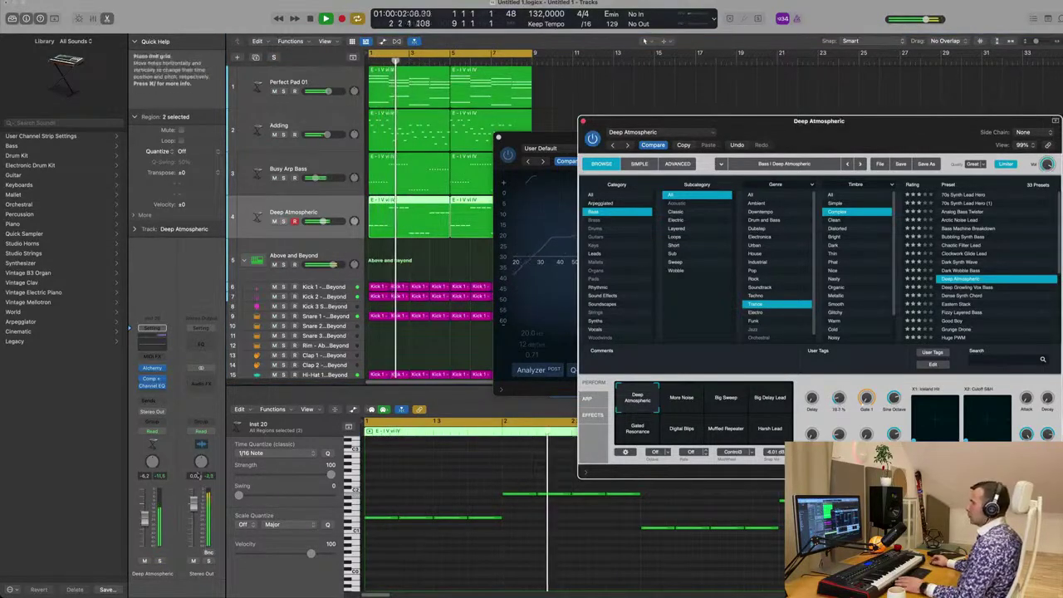
Step: Close the Channel EQ and Alchemy windows of the Deep Atmospheric track
{"action": "left_click_drag", "start_coordinate": [845, 118], "coordinate": [625, 200]}
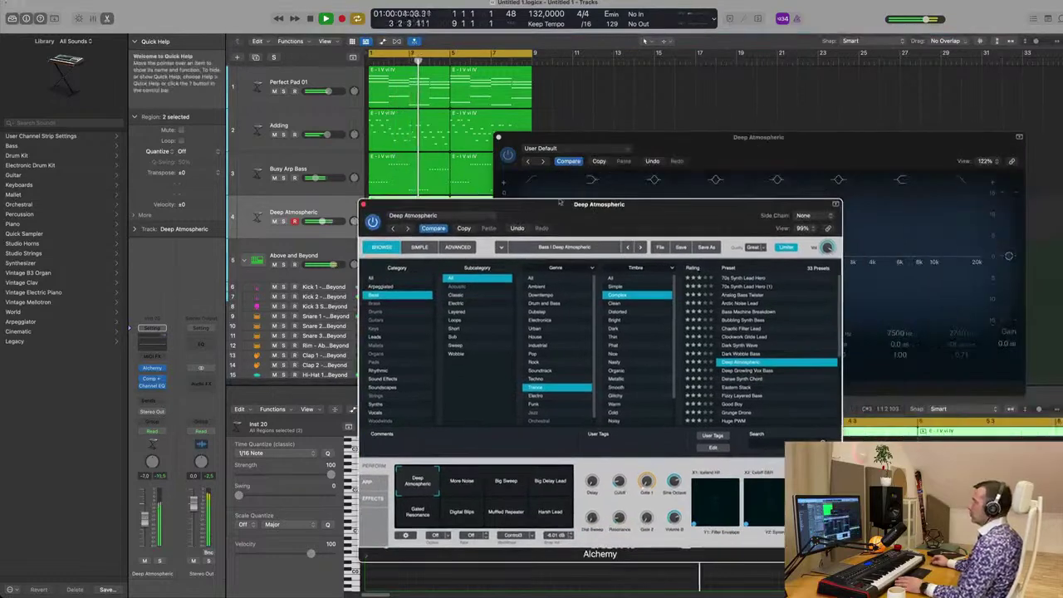
{"action": "left_click_drag", "start_coordinate": [581, 136], "coordinate": [536, 172]}
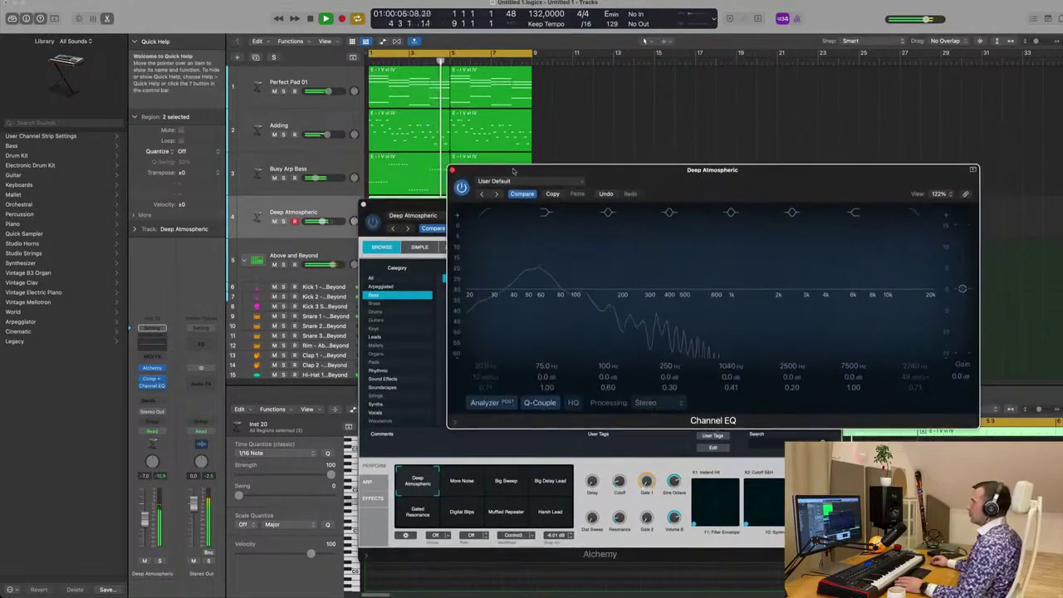
{"action": "left_click", "coordinate": [454, 171]}
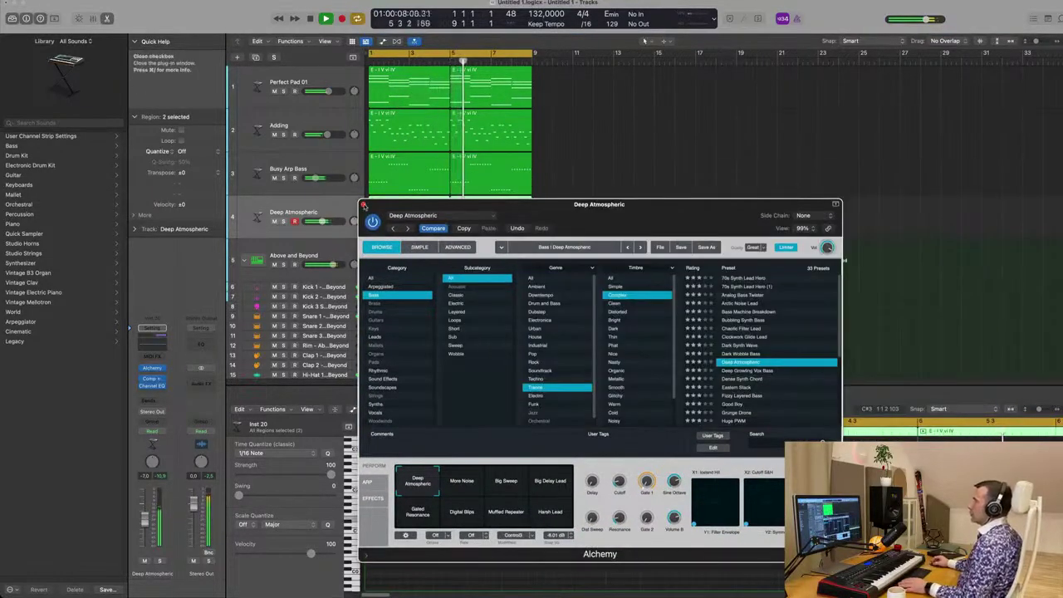
{"action": "left_click", "coordinate": [363, 204]}
Step: Try a lower volume on the Adding track while playing the loop from the beginning
{"action": "key", "text": "Return"}
{"action": "key", "text": "Up"}
{"action": "key", "text": "Up"}
{"action": "key", "text": "Return"}
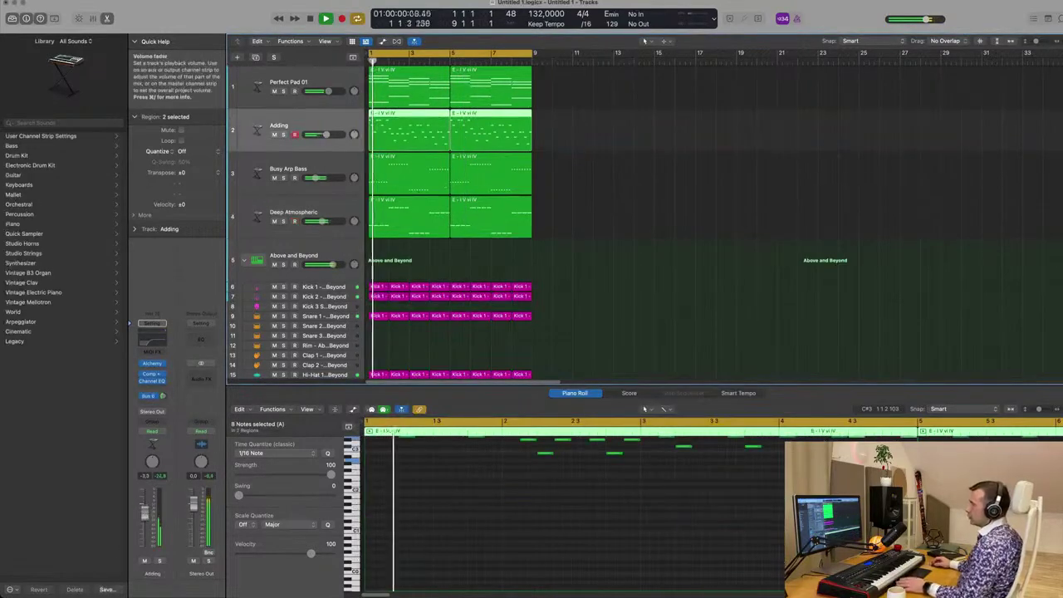
{"action": "left_click_drag", "start_coordinate": [143, 512], "coordinate": [144, 522]}
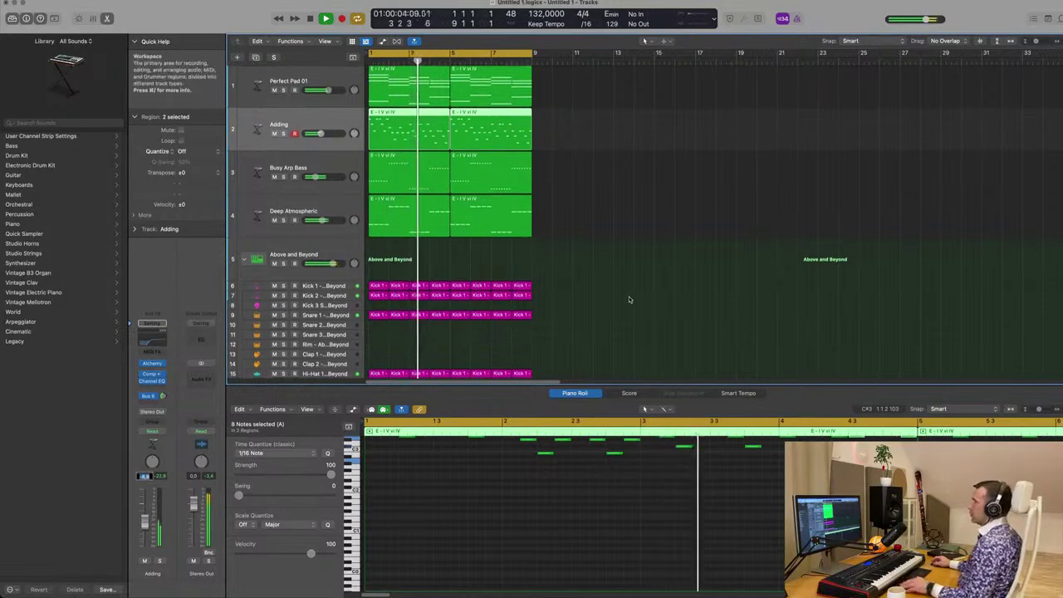
{"action": "scroll", "coordinate": [626, 301], "scroll_direction": "down", "scroll_amount": 2}
{"action": "scroll", "coordinate": [571, 305], "scroll_direction": "down", "scroll_amount": 5}
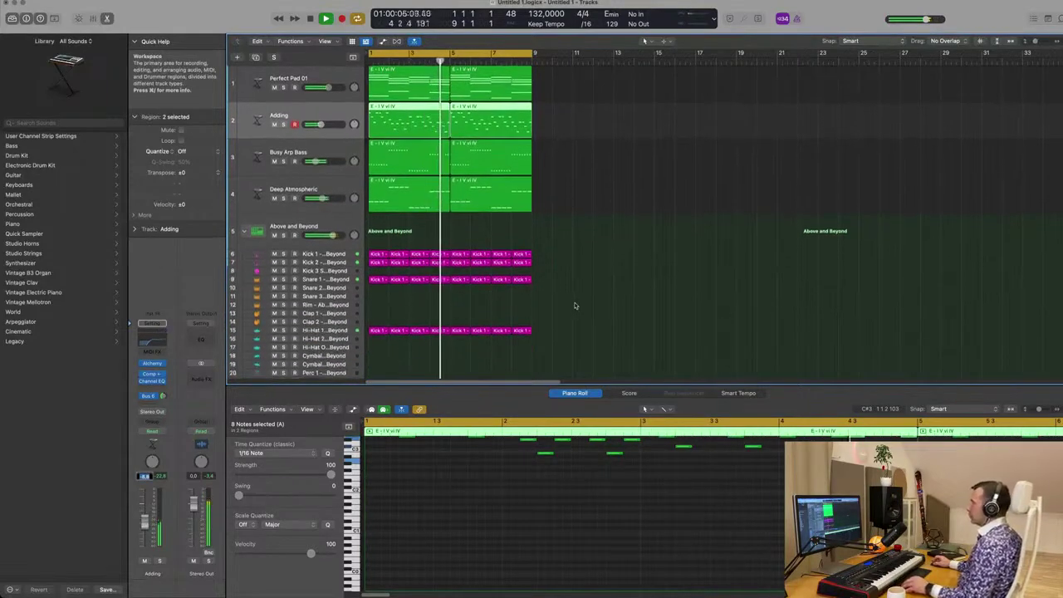
{"action": "scroll", "coordinate": [576, 305], "scroll_direction": "up", "scroll_amount": 4}
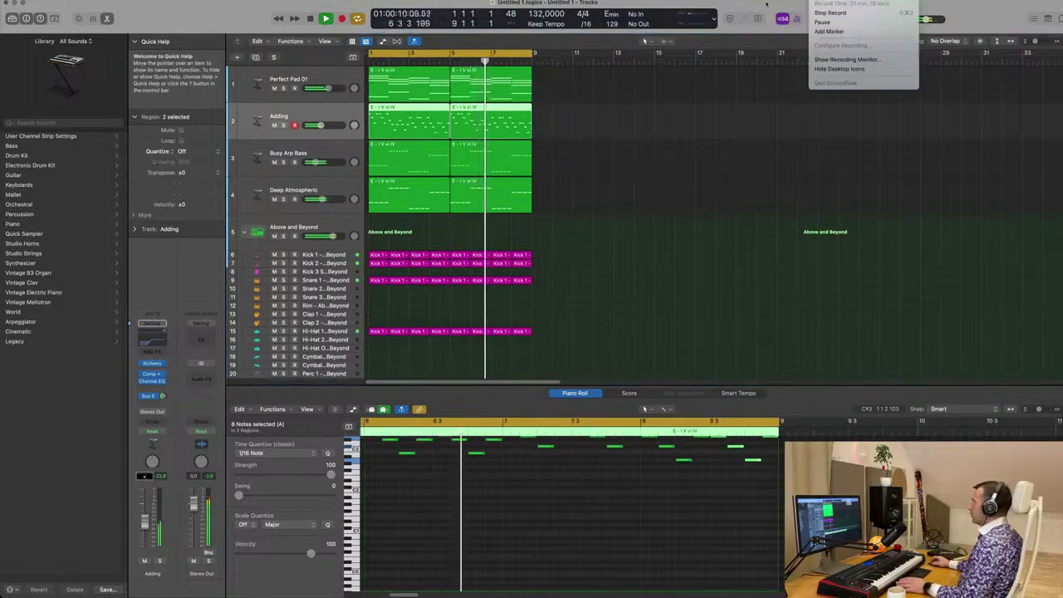
Step: Stop playback and repeat all regions on every track three times so the arrangement extends to bar 33
{"action": "key", "text": "space"}
{"action": "left_click", "coordinate": [589, 204]}
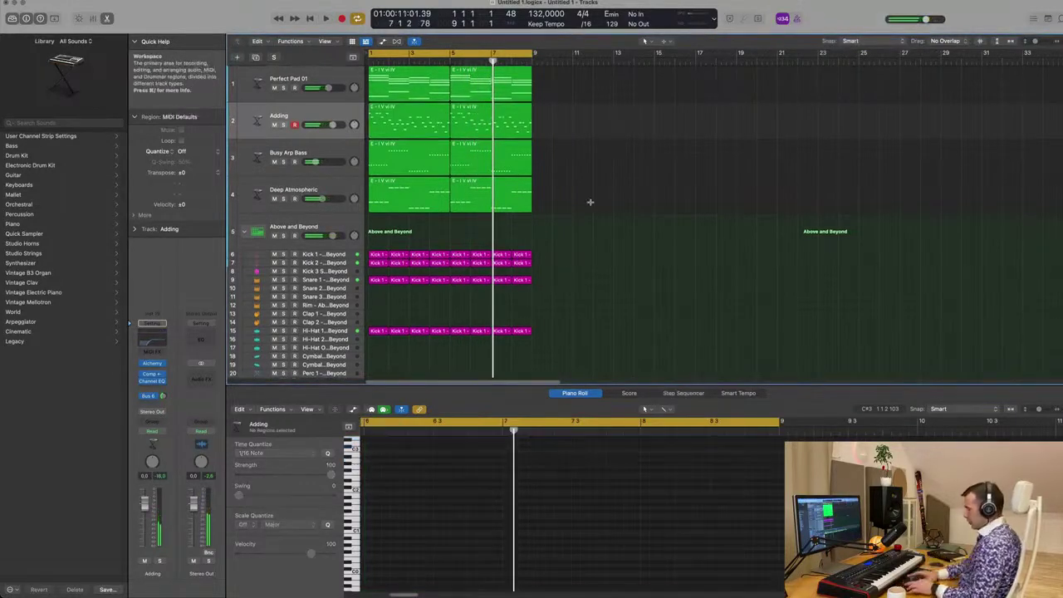
{"action": "key", "text": "super+a"}
{"action": "key", "text": "super+r"}
{"action": "key", "text": "super+r"}
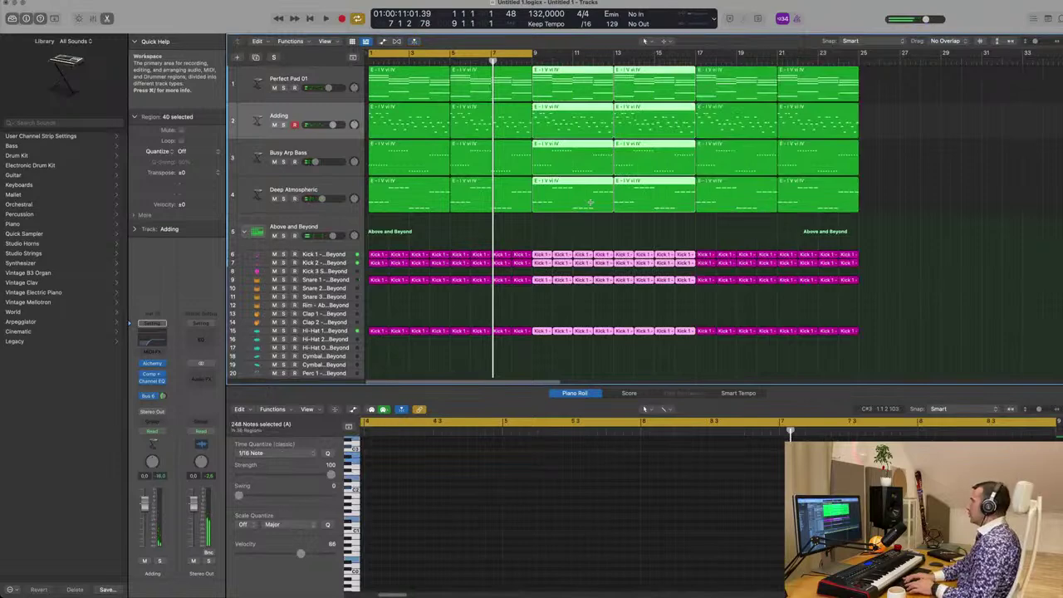
{"action": "key", "text": "super+r"}
{"action": "key", "text": "super+Left"}
{"action": "key", "text": "super+Left"}
{"action": "key", "text": "super+Left"}
{"action": "key", "text": "super+Left"}
{"action": "key", "text": "space"}
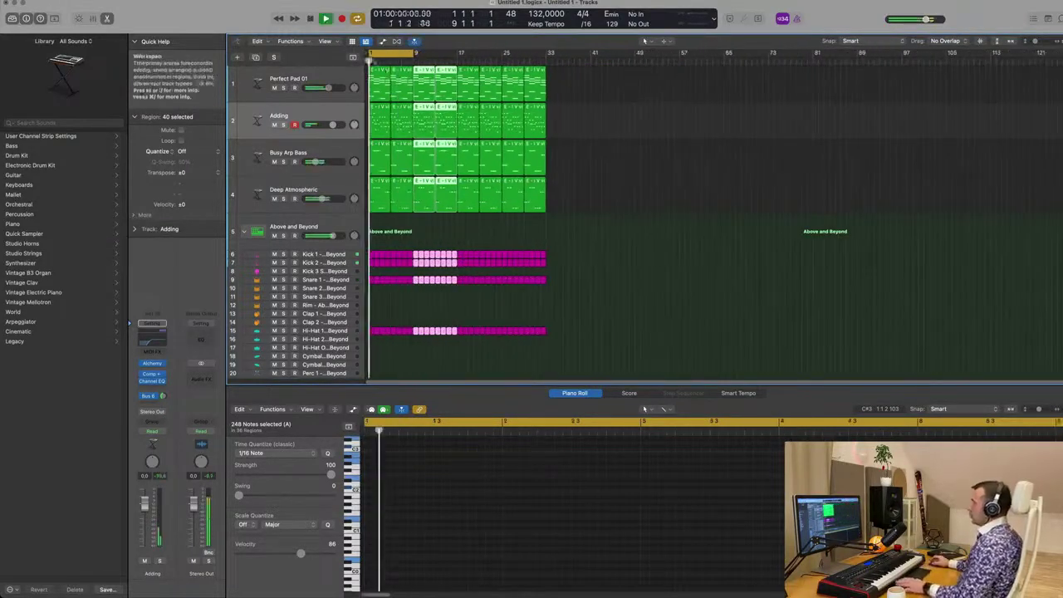
Step: Show the secondary time ruler above the arrangement and deselect all regions
{"action": "left_click", "coordinate": [326, 42]}
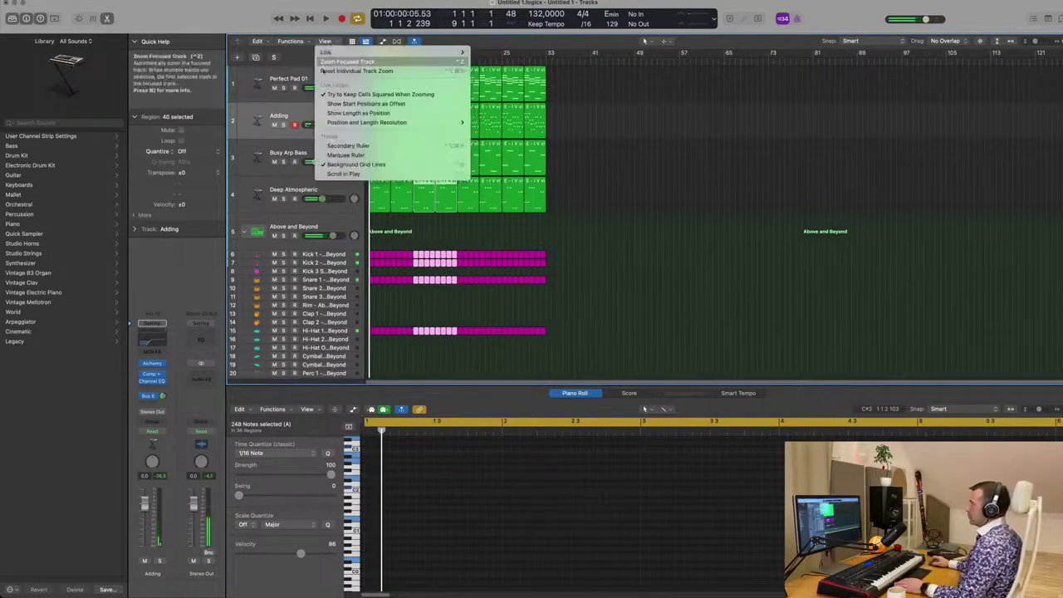
{"action": "left_click", "coordinate": [366, 145]}
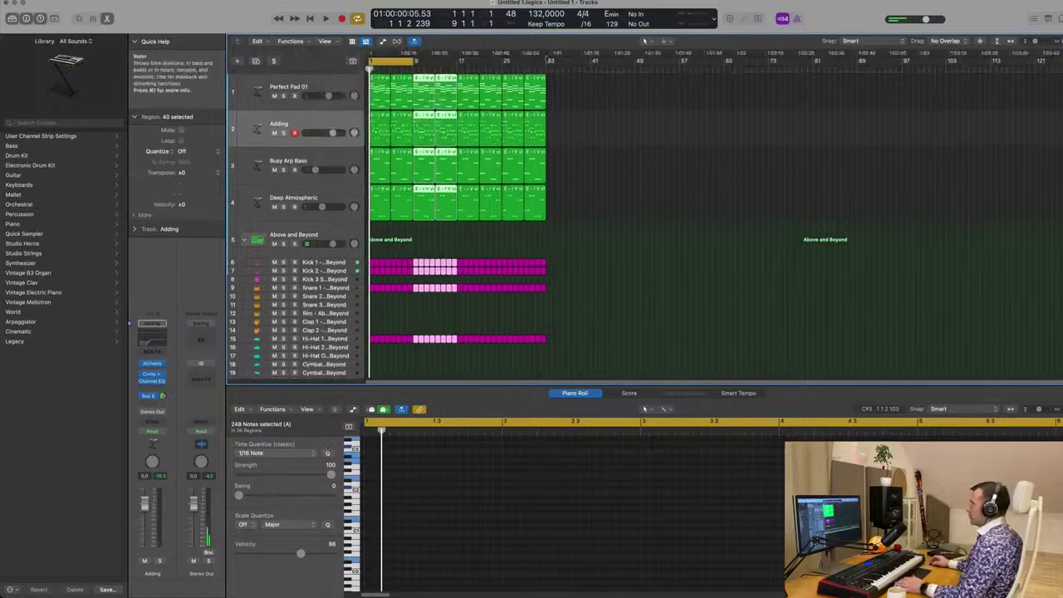
{"action": "left_click", "coordinate": [632, 128]}
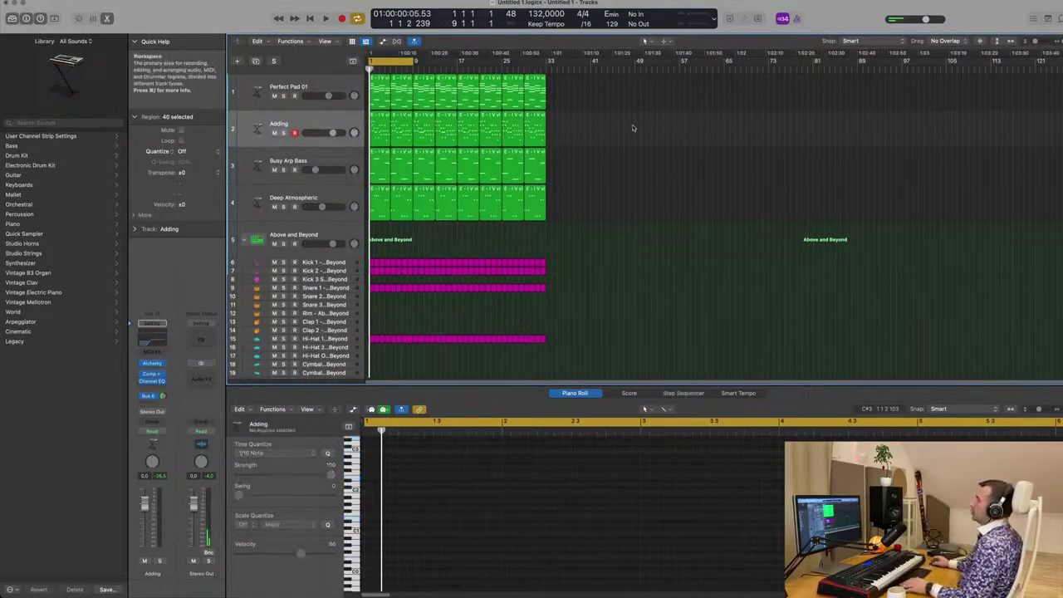
{"action": "key", "text": "super+Right"}
{"action": "key", "text": "super+Right"}
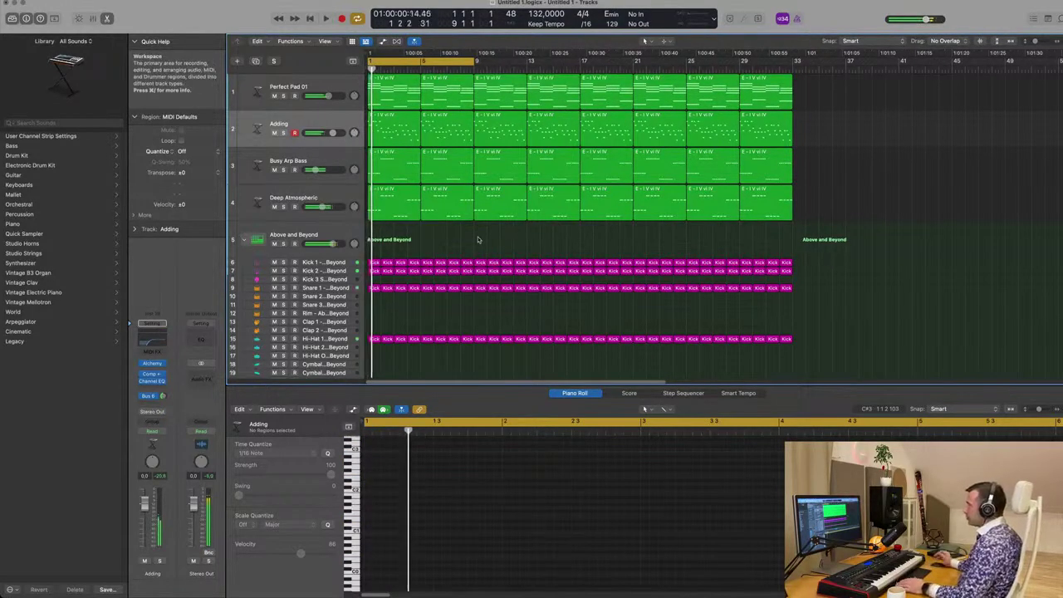
Step: Add a duplicate of the Above and Beyond drum machine track with the same settings below its drum subtracks
{"action": "scroll", "coordinate": [431, 332], "scroll_direction": "down", "scroll_amount": 2}
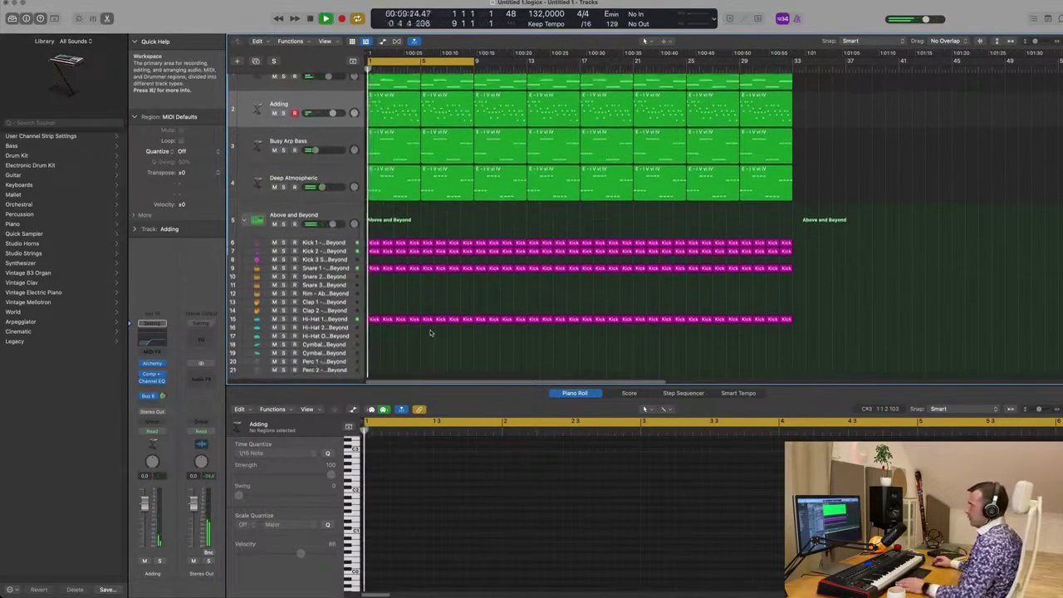
{"action": "scroll", "coordinate": [430, 334], "scroll_direction": "down", "scroll_amount": 1}
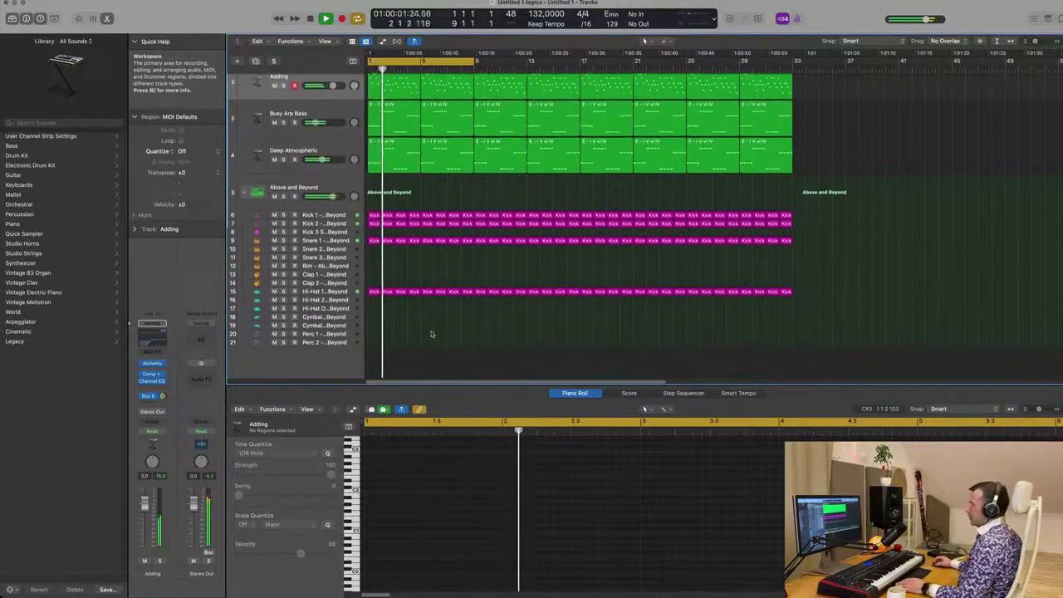
{"action": "left_click", "coordinate": [331, 178]}
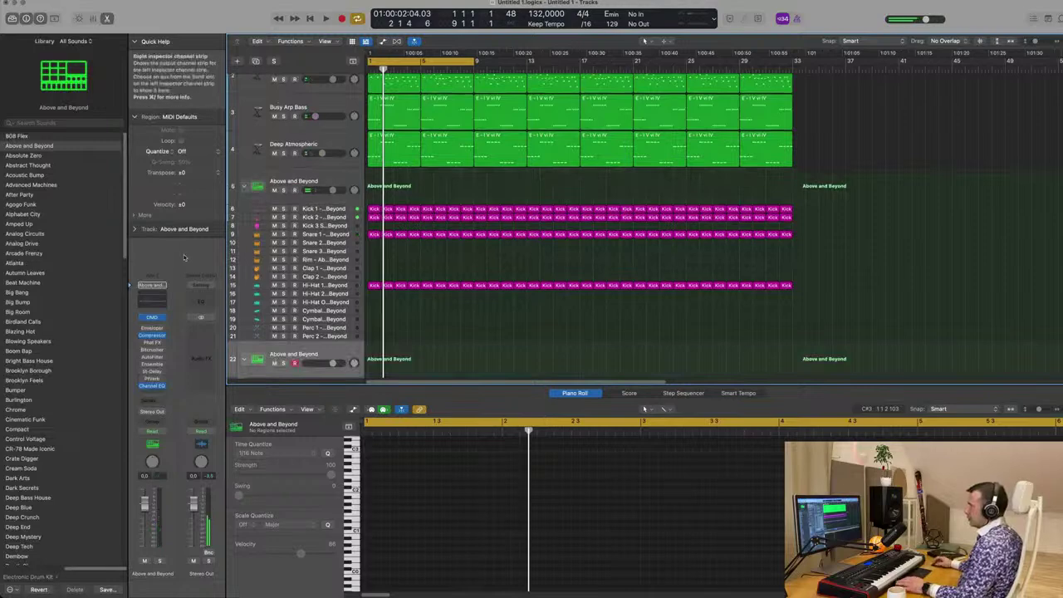
Step: Load the Roland TR-909 kit on the new drum machine track and expand it to show its individual drum subtracks
{"action": "scroll", "coordinate": [94, 340], "scroll_direction": "down", "scroll_amount": 5}
{"action": "scroll", "coordinate": [94, 341], "scroll_direction": "down", "scroll_amount": 10}
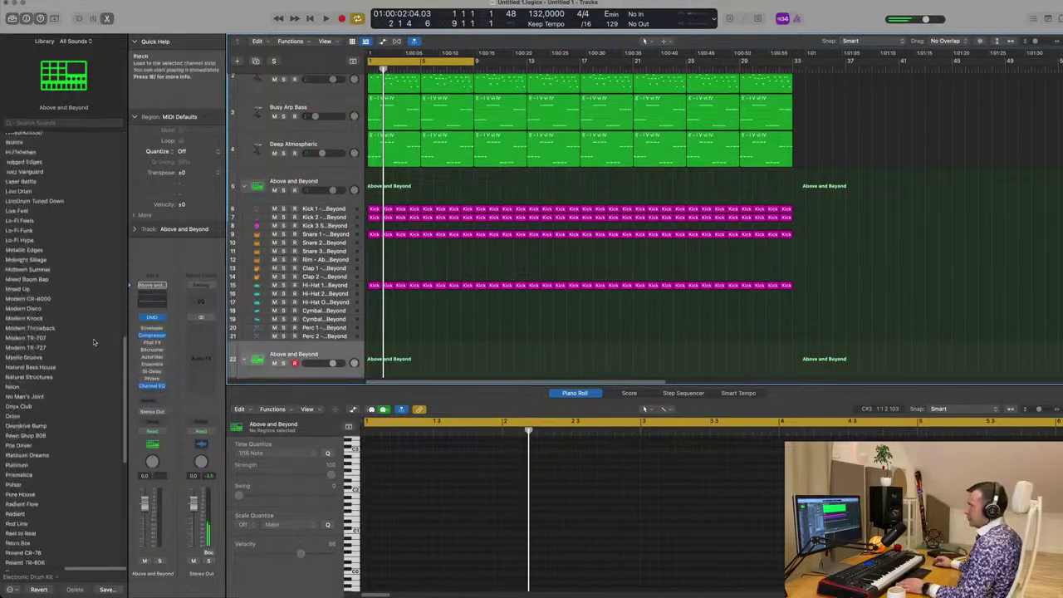
{"action": "left_click", "coordinate": [38, 351]}
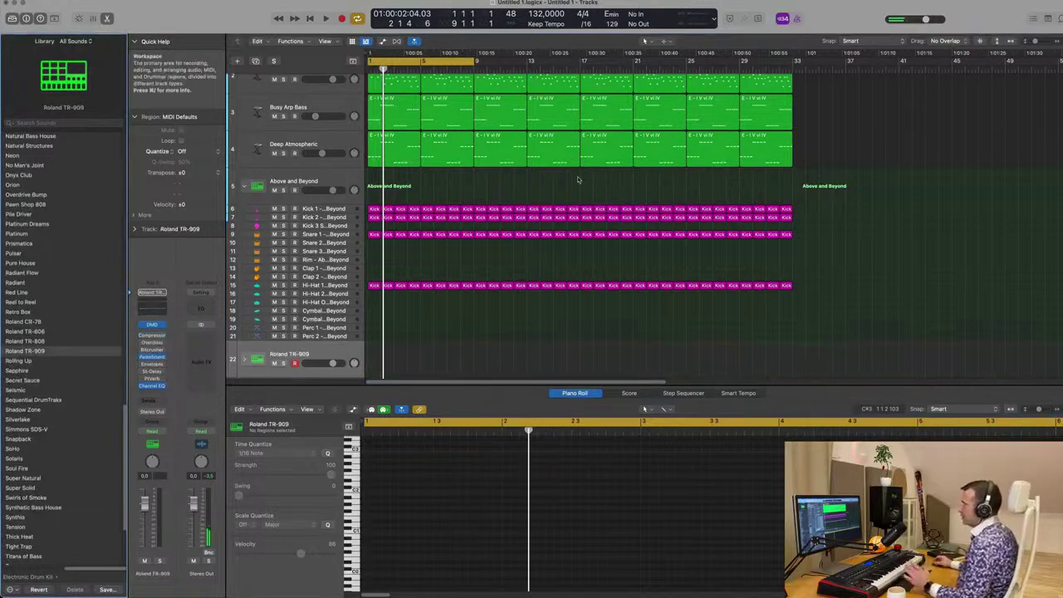
{"action": "scroll", "coordinate": [443, 305], "scroll_direction": "down", "scroll_amount": 5}
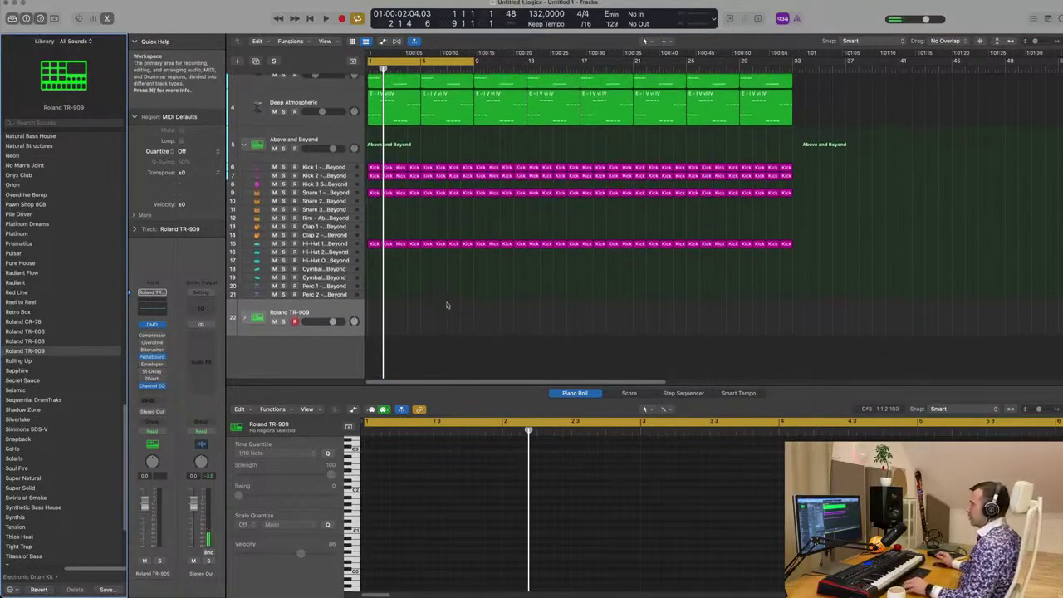
{"action": "left_click", "coordinate": [242, 319]}
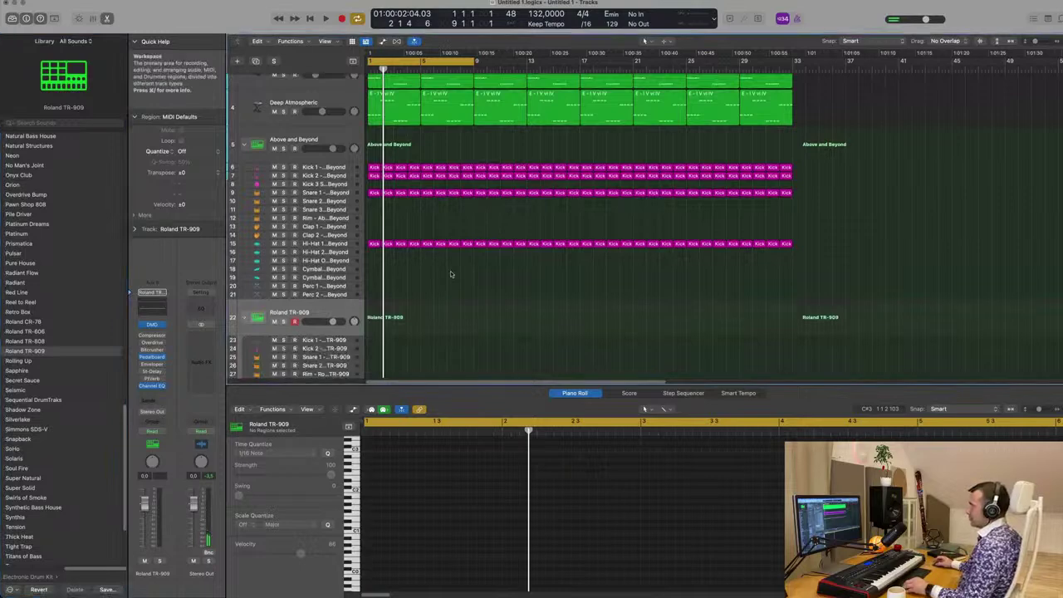
Step: Name and colour all regions in the arrangement after the tracks they are on
{"action": "key", "text": "super+a"}
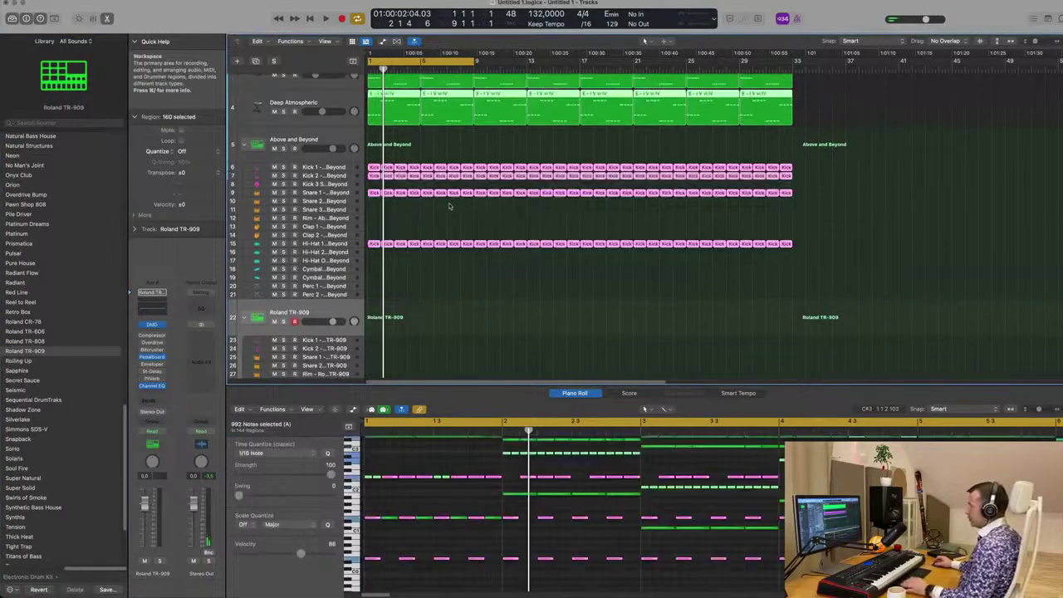
{"action": "right_click", "coordinate": [456, 196]}
{"action": "left_click", "coordinate": [461, 199]}
{"action": "right_click", "coordinate": [452, 195]}
{"action": "right_click", "coordinate": [430, 226]}
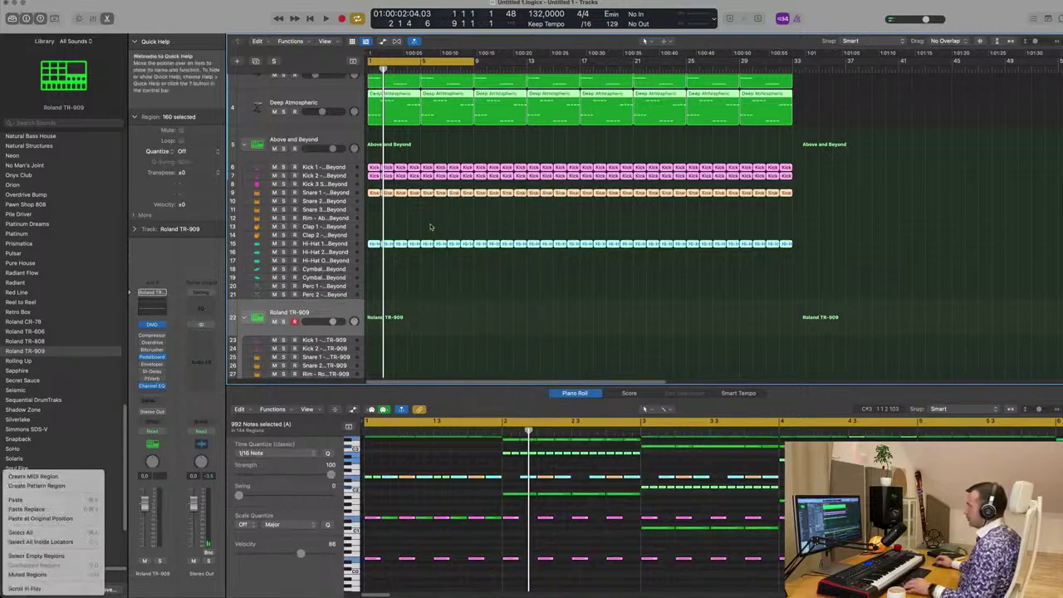
Step: Copy a Hi-Hat 1 region from the Above and Beyond kit onto the first TR-909 closed hi-hat track at bar 1
{"action": "scroll", "coordinate": [448, 249], "scroll_direction": "down", "scroll_amount": 3}
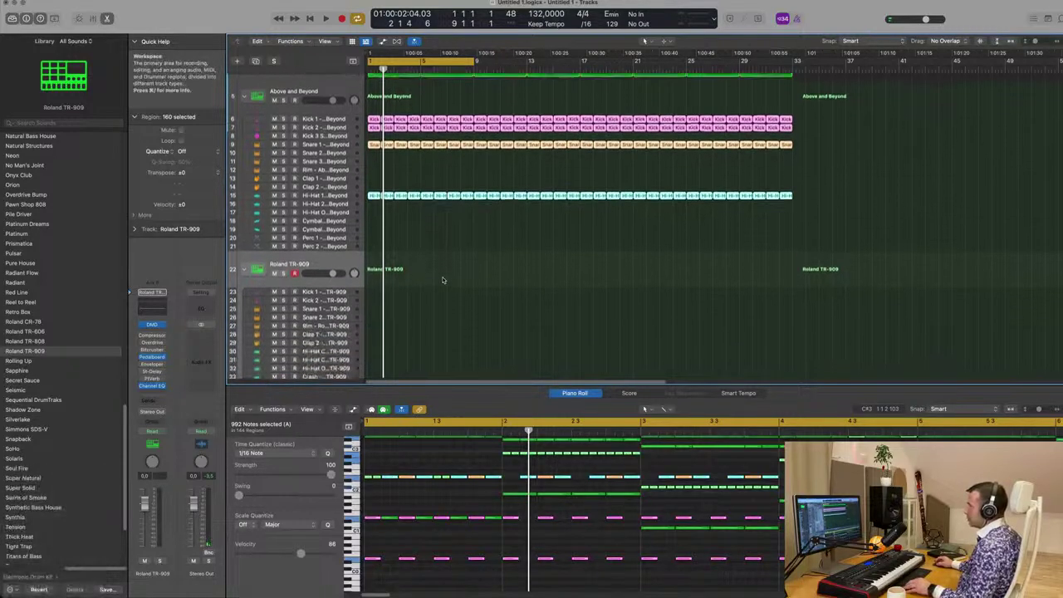
{"action": "left_click", "coordinate": [387, 183]}
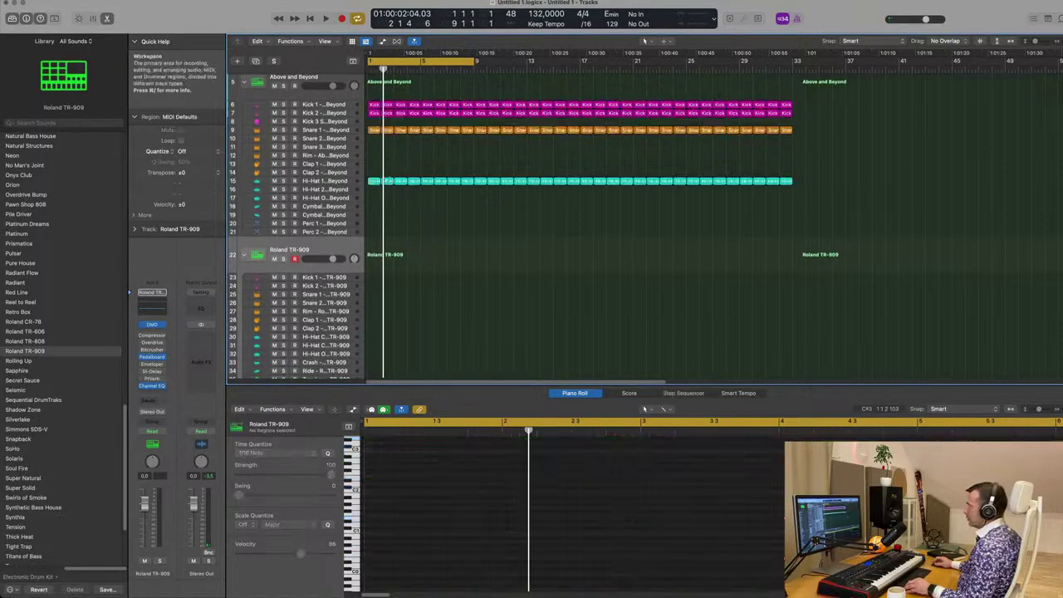
{"action": "left_click_drag", "start_coordinate": [387, 183], "coordinate": [374, 322]}
{"action": "left_click_drag", "start_coordinate": [375, 360], "coordinate": [376, 360]}
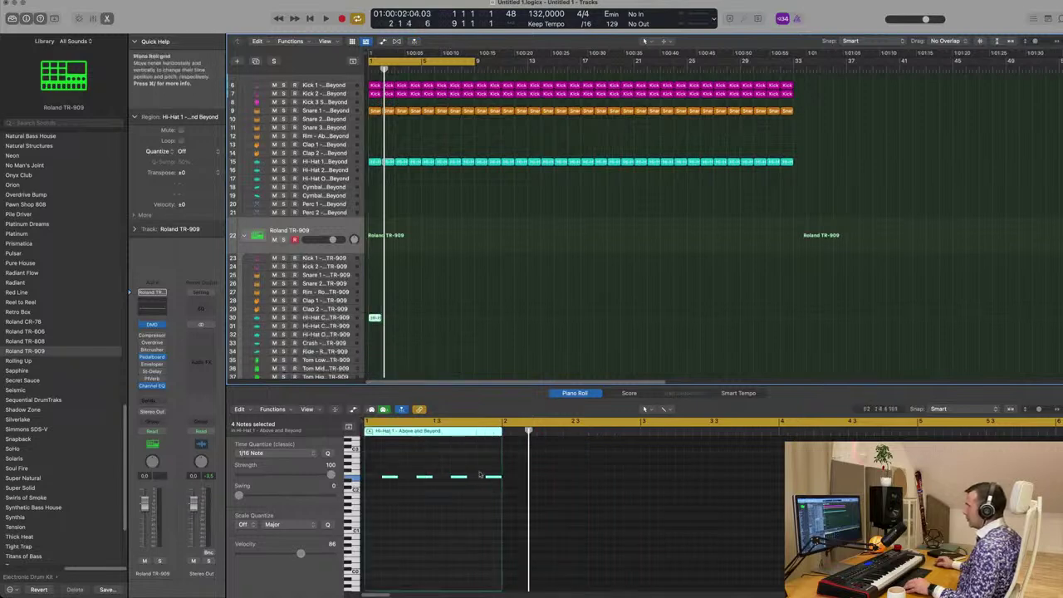
Step: Duplicate the hi-hat notes within the copied region until they form a continuous sixteenth-note pattern across the bar
{"action": "left_click_drag", "start_coordinate": [386, 463], "coordinate": [491, 477]}
{"action": "scroll", "coordinate": [399, 495], "scroll_direction": "right", "scroll_amount": 1}
{"action": "scroll", "coordinate": [400, 496], "scroll_direction": "left", "scroll_amount": 1}
{"action": "mouse_move", "coordinate": [385, 479]}
{"action": "left_mouse_down"}
{"action": "mouse_move", "coordinate": [371, 485]}
{"action": "mouse_move", "coordinate": [395, 480]}
{"action": "left_mouse_up"}
Step: Repeat the TR-909 closed hi-hat region in growing groups until the pattern reaches bar 33
{"action": "left_click", "coordinate": [404, 321]}
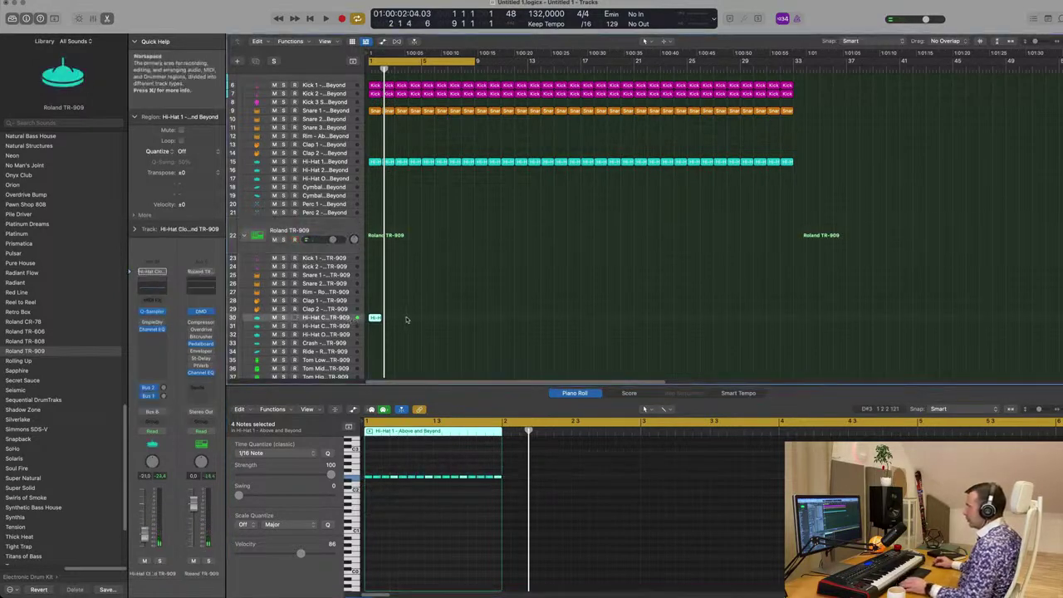
{"action": "left_click_drag", "start_coordinate": [425, 308], "coordinate": [370, 342]}
{"action": "key", "text": "super+r"}
{"action": "key", "text": "super+r"}
{"action": "key", "text": "super+r"}
{"action": "left_click_drag", "start_coordinate": [448, 312], "coordinate": [378, 326]}
{"action": "key", "text": "super+r"}
{"action": "key", "text": "super+r"}
{"action": "key", "text": "super+r"}
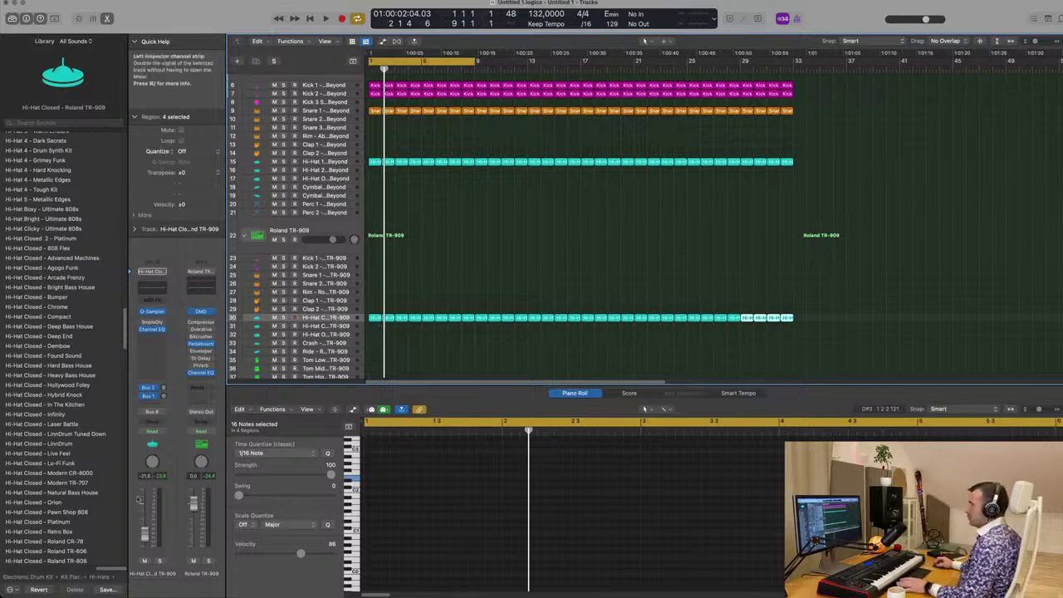
Step: Audition the TR-909 closed hi-hat in the mix and lower its volume to -31.0 dB
{"action": "key", "text": "space"}
{"action": "key", "text": "space"}
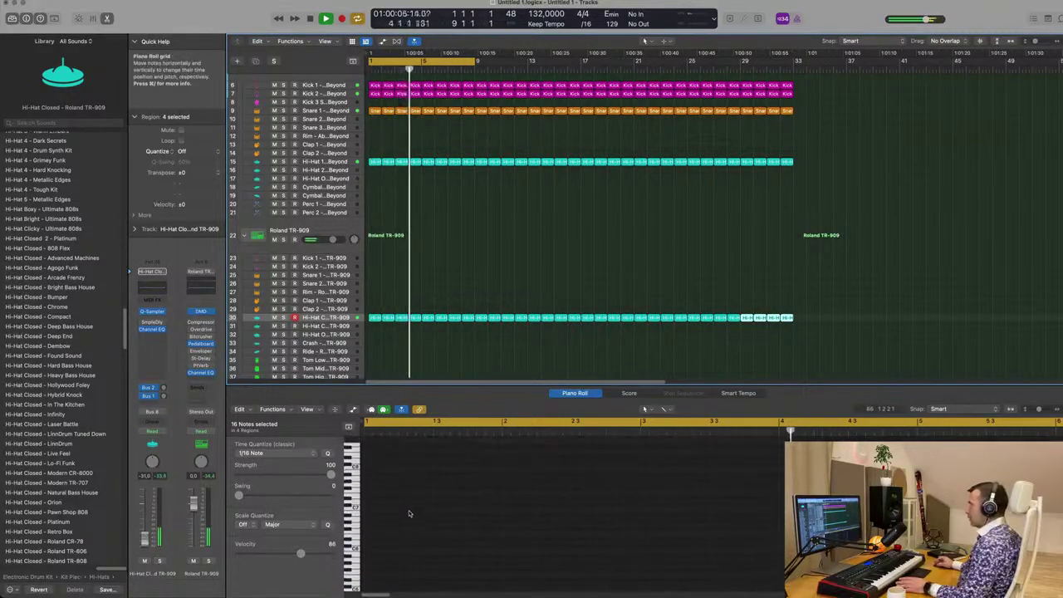
Step: Try transposing the notes of all TR-909 closed hi-hat regions up an octave, and return them to their original pitch
{"action": "left_click", "coordinate": [466, 339]}
{"action": "left_click_drag", "start_coordinate": [467, 339], "coordinate": [368, 352]}
{"action": "scroll", "coordinate": [386, 513], "scroll_direction": "down", "scroll_amount": 5}
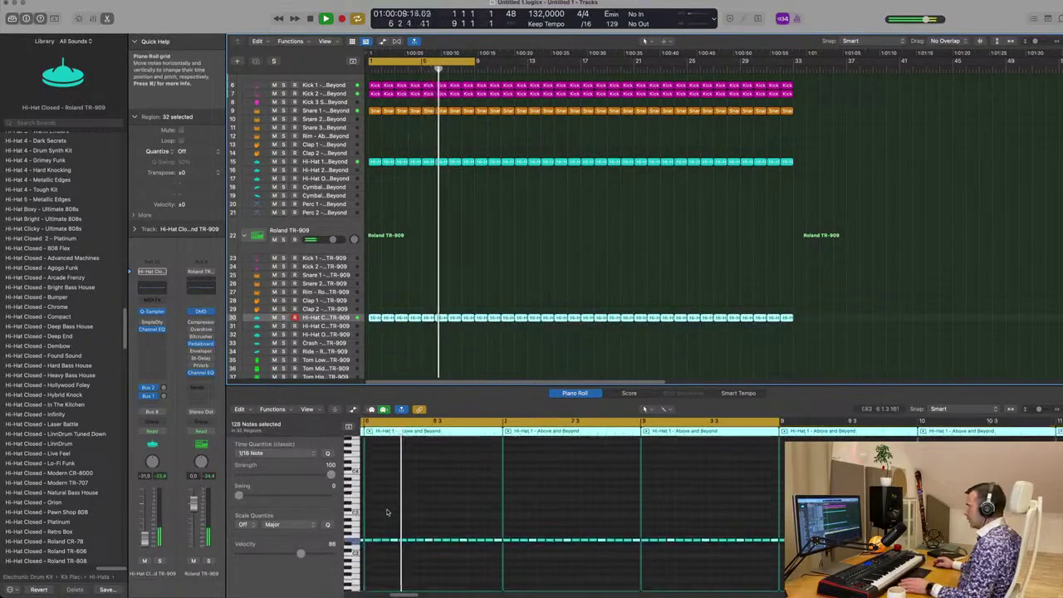
{"action": "scroll", "coordinate": [387, 512], "scroll_direction": "up", "scroll_amount": 5}
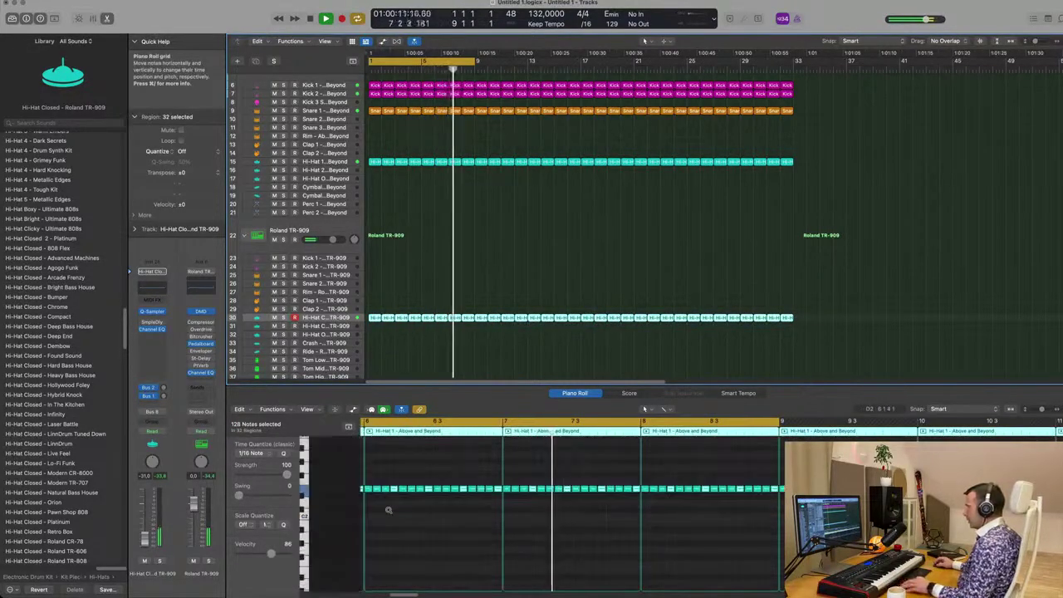
{"action": "scroll", "coordinate": [388, 512], "scroll_direction": "down", "scroll_amount": 2}
{"action": "left_click", "coordinate": [436, 511]}
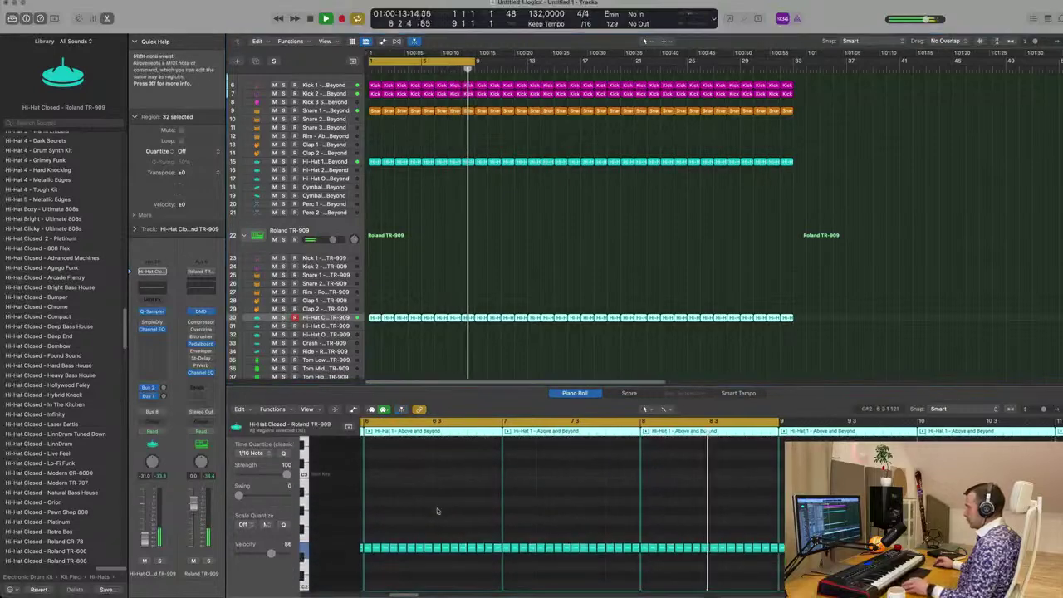
{"action": "key", "text": "super+a"}
{"action": "key", "text": "alt+shift+Up"}
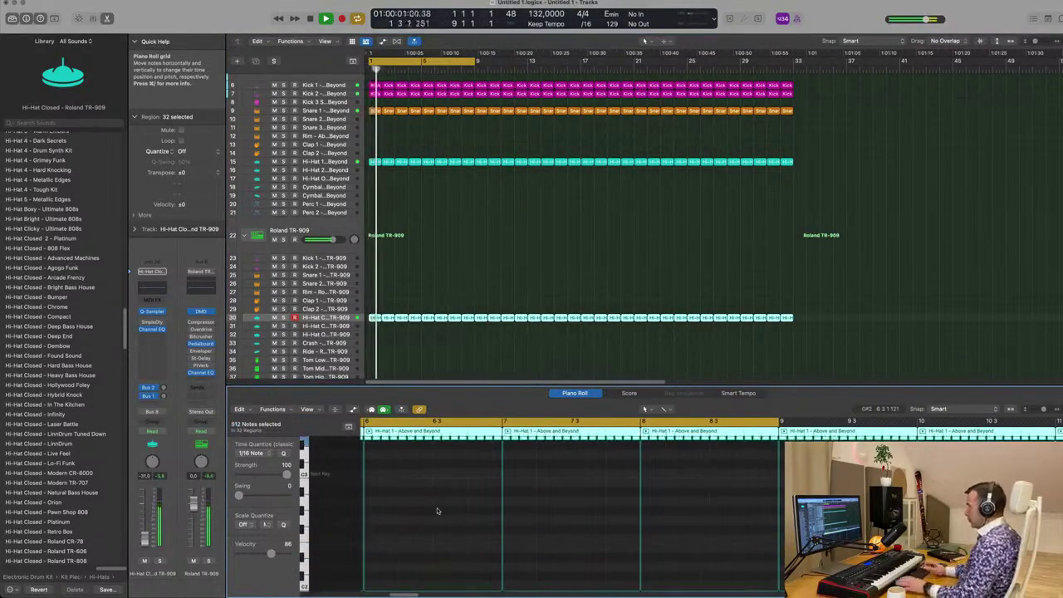
{"action": "key", "text": "Return"}
{"action": "key", "text": "alt+shift+Down"}
Step: Enable the low cut in the closed hi-hat's Channel EQ, set it to 444 Hz, and close the EQ
{"action": "key", "text": "space"}
{"action": "key", "text": "space"}
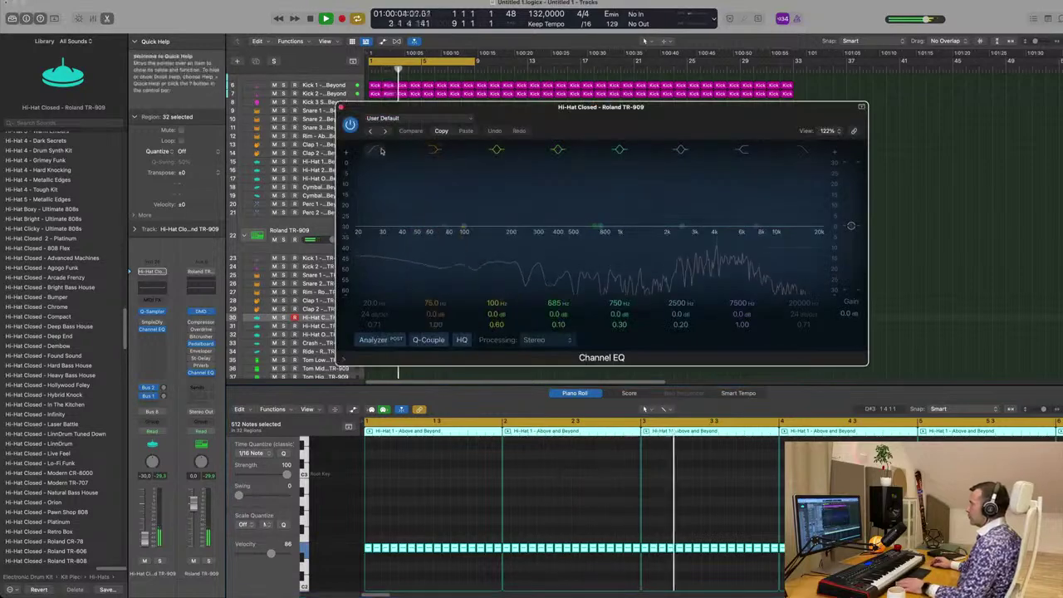
{"action": "left_click", "coordinate": [371, 149]}
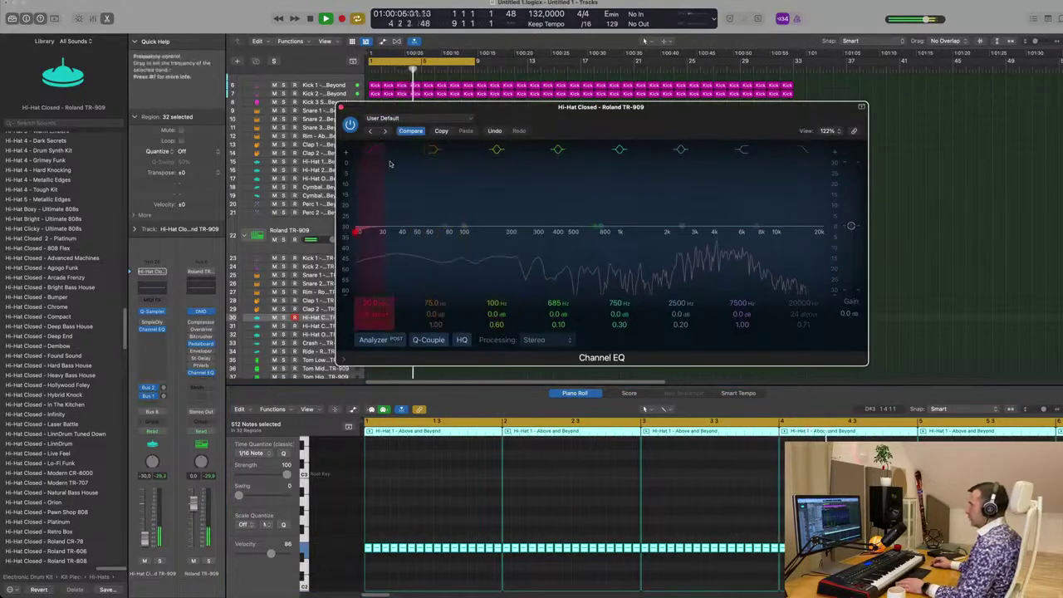
{"action": "left_click_drag", "start_coordinate": [371, 232], "coordinate": [577, 218]}
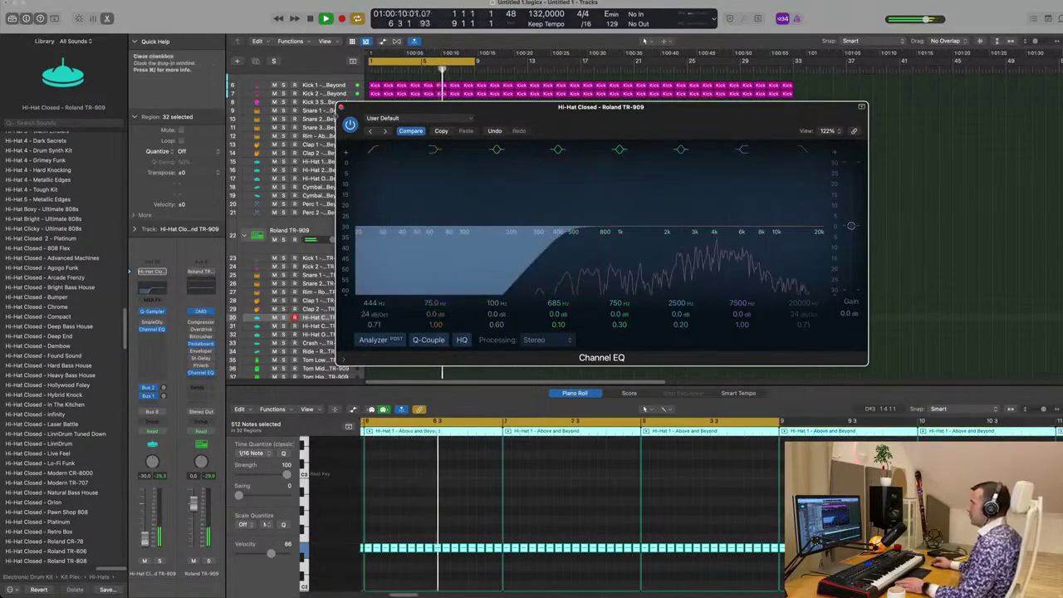
{"action": "key", "text": "super+w"}
{"action": "key", "text": "Return"}
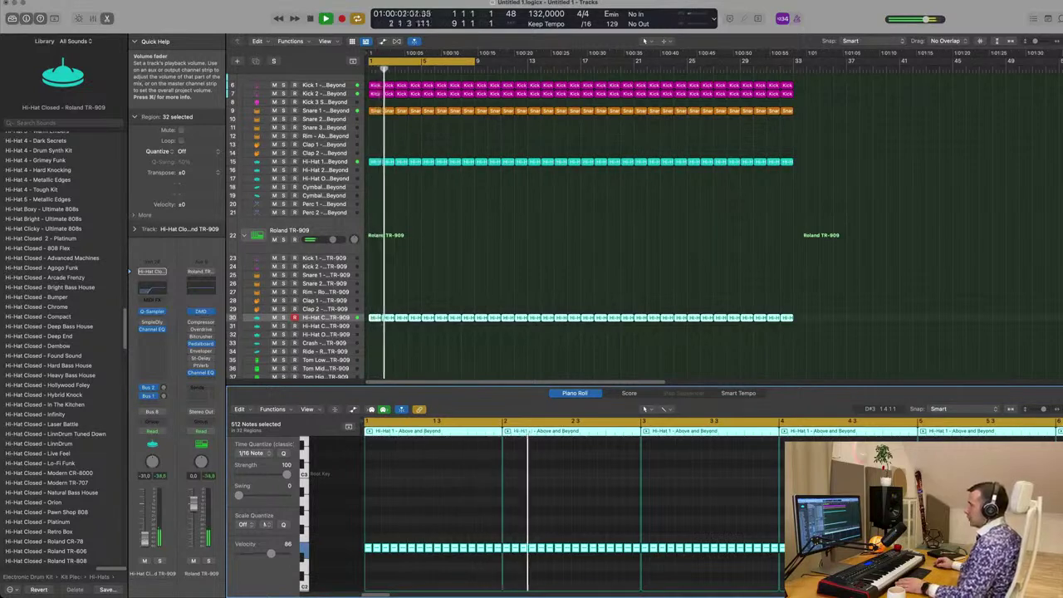
Step: Turn on the closed hi-hat's Sample Delay with 10 ms on the left and 20 ms on the right
{"action": "left_click", "coordinate": [148, 322]}
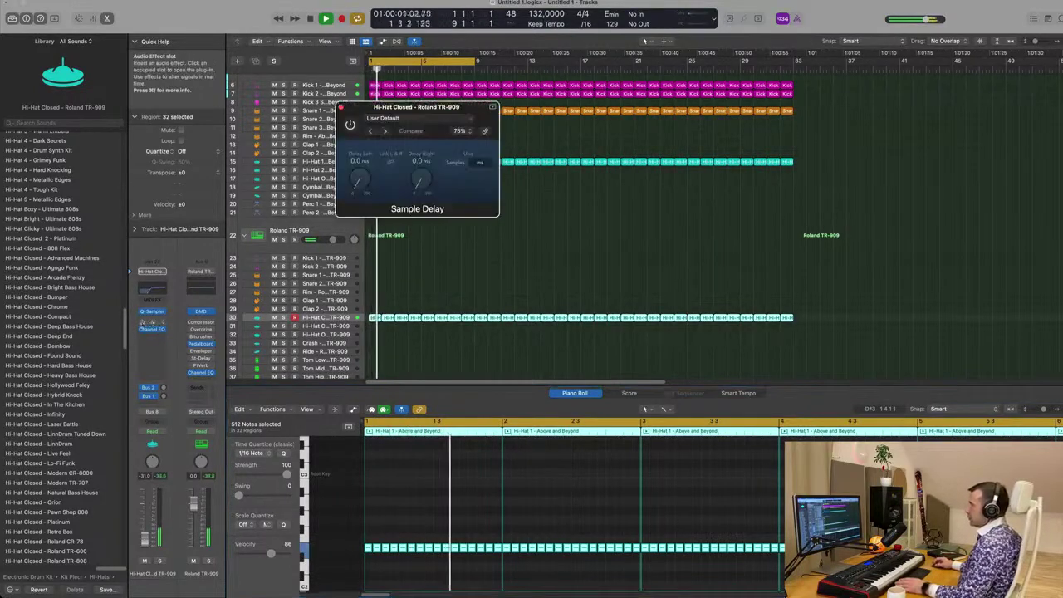
{"action": "double_click", "coordinate": [359, 160]}
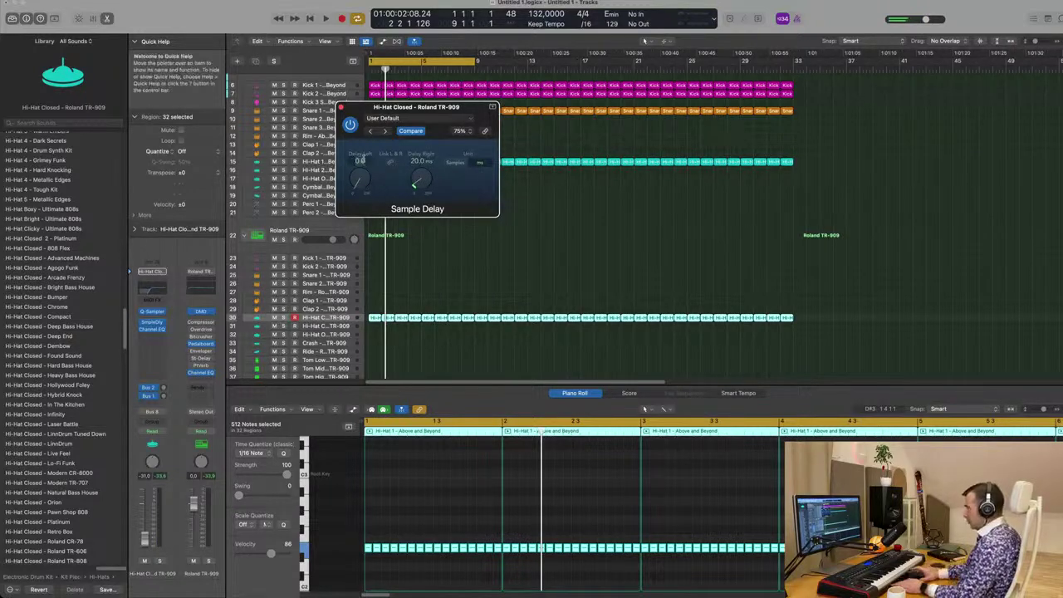
{"action": "key", "text": "space"}
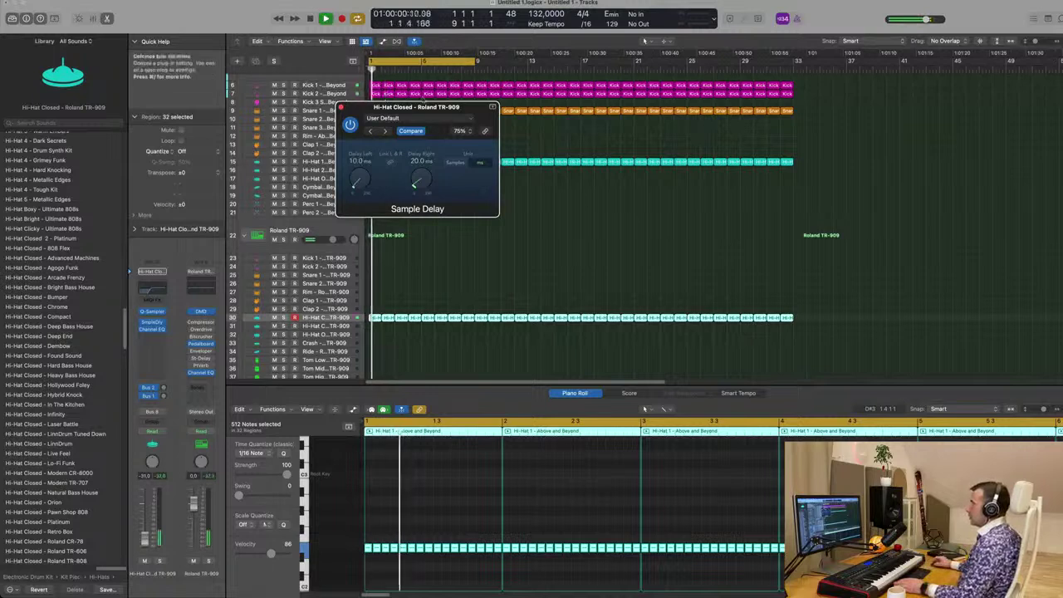
{"action": "left_click_drag", "start_coordinate": [438, 107], "coordinate": [606, 144]}
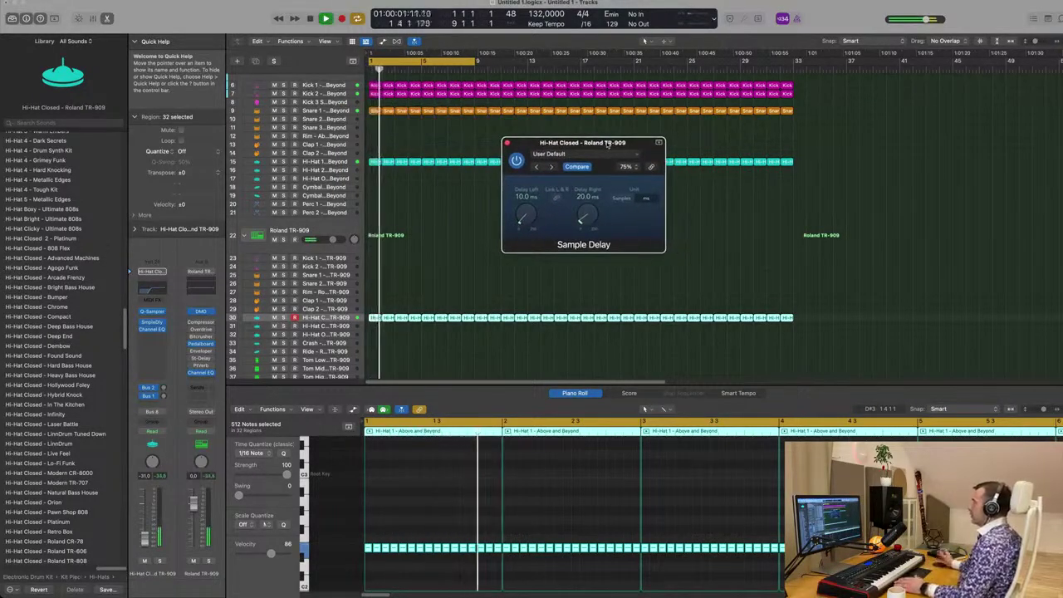
{"action": "key", "text": "space"}
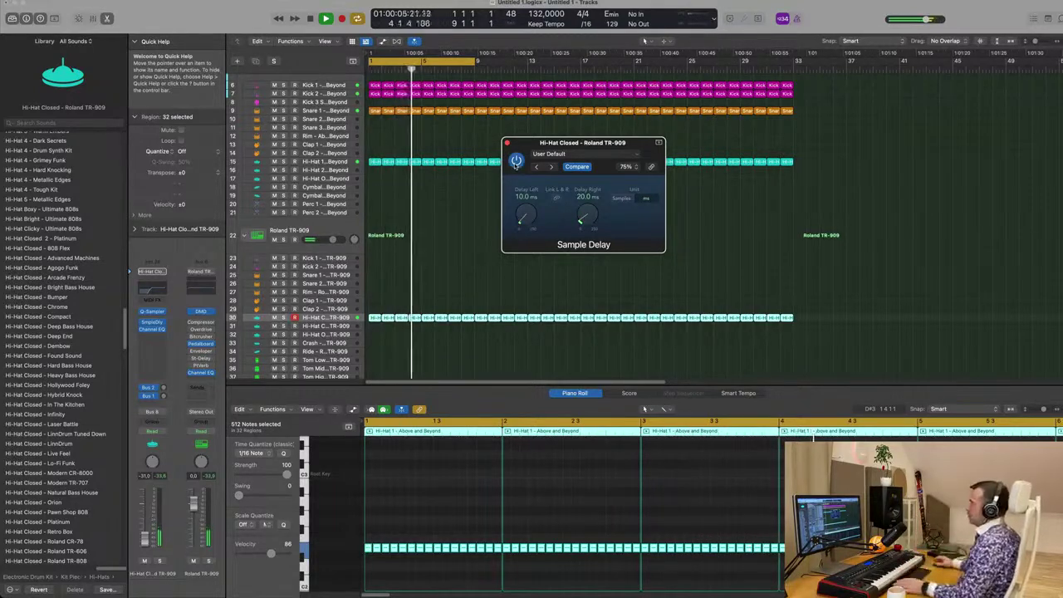
Step: Lower the closed hi-hat's volume to -37.0 dB during playback and close the Sample Delay window
{"action": "key", "text": "Return"}
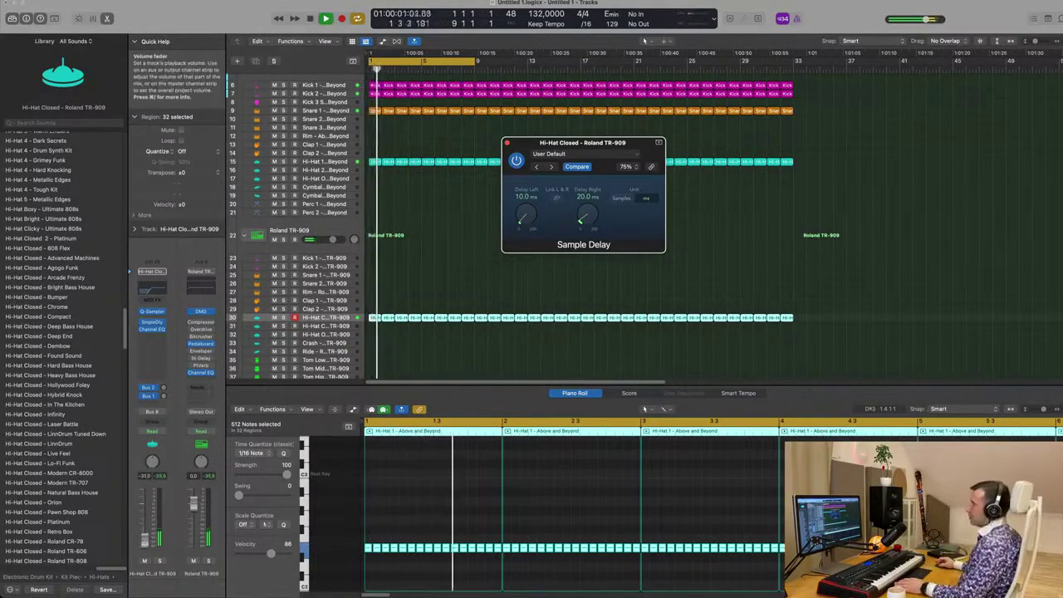
{"action": "left_click", "coordinate": [144, 542]}
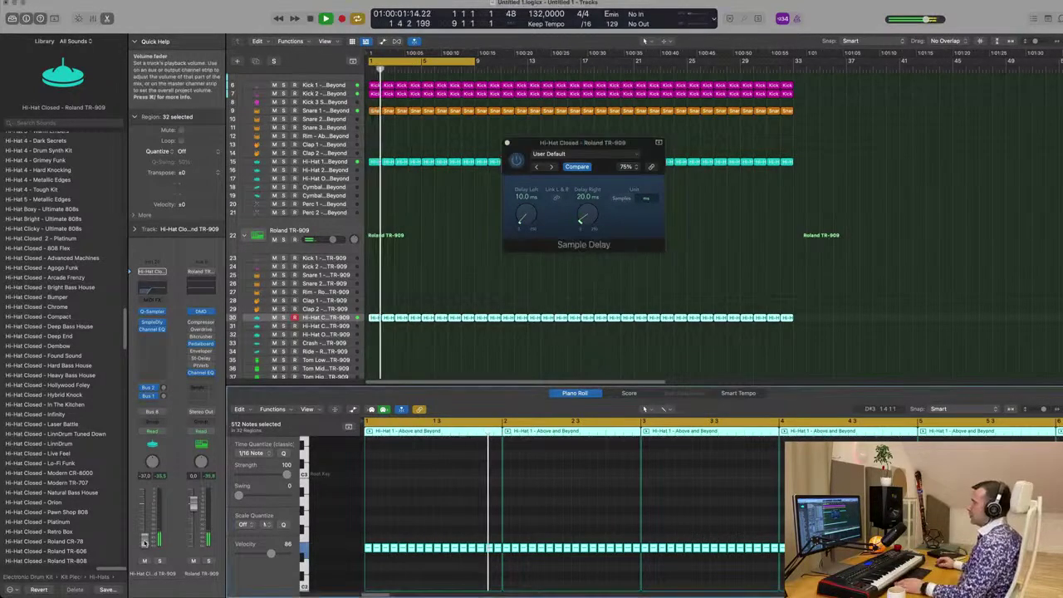
{"action": "left_click", "coordinate": [507, 142]}
Step: Copy the first closed hi-hat region to the TR-909 Clap 1 track and delete every note except the one on beat 1
{"action": "scroll", "coordinate": [480, 279], "scroll_direction": "up", "scroll_amount": 2}
{"action": "scroll", "coordinate": [480, 280], "scroll_direction": "down", "scroll_amount": 1}
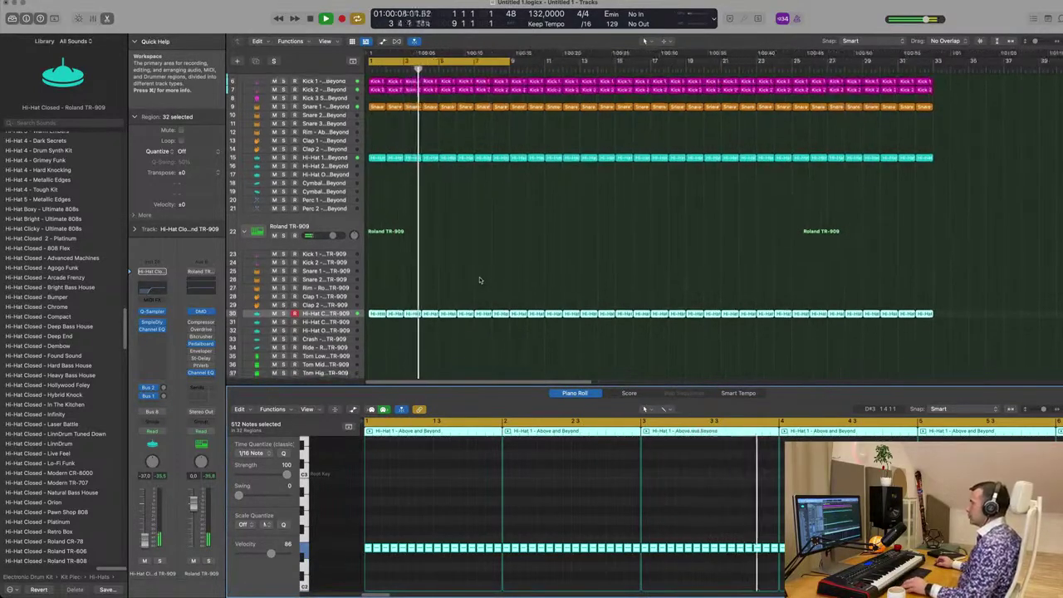
{"action": "left_click", "coordinate": [377, 308]}
{"action": "left_click", "coordinate": [375, 313]}
{"action": "left_click_drag", "start_coordinate": [376, 302], "coordinate": [377, 295]}
{"action": "left_click_drag", "start_coordinate": [378, 536], "coordinate": [535, 562]}
{"action": "key", "text": "Delete"}
{"action": "key", "text": "space"}
{"action": "key", "text": "space"}
{"action": "left_click_drag", "start_coordinate": [444, 532], "coordinate": [361, 557]}
{"action": "key", "text": "space"}
{"action": "key", "text": "space"}
Step: Repeat the one-bar clap region in growing groups until the Clap 1 track is filled up to bar 33
{"action": "left_click_drag", "start_coordinate": [434, 289], "coordinate": [366, 296]}
{"action": "key", "text": "super+r"}
{"action": "key", "text": "super+r"}
{"action": "key", "text": "super+r"}
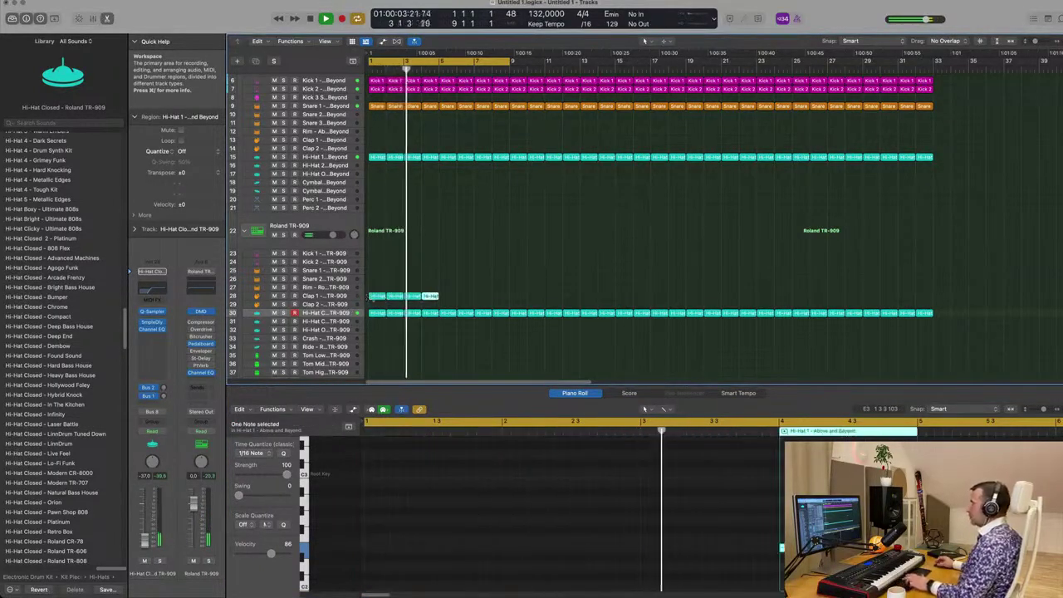
{"action": "left_click_drag", "start_coordinate": [444, 293], "coordinate": [378, 301]}
{"action": "key", "text": "super+r"}
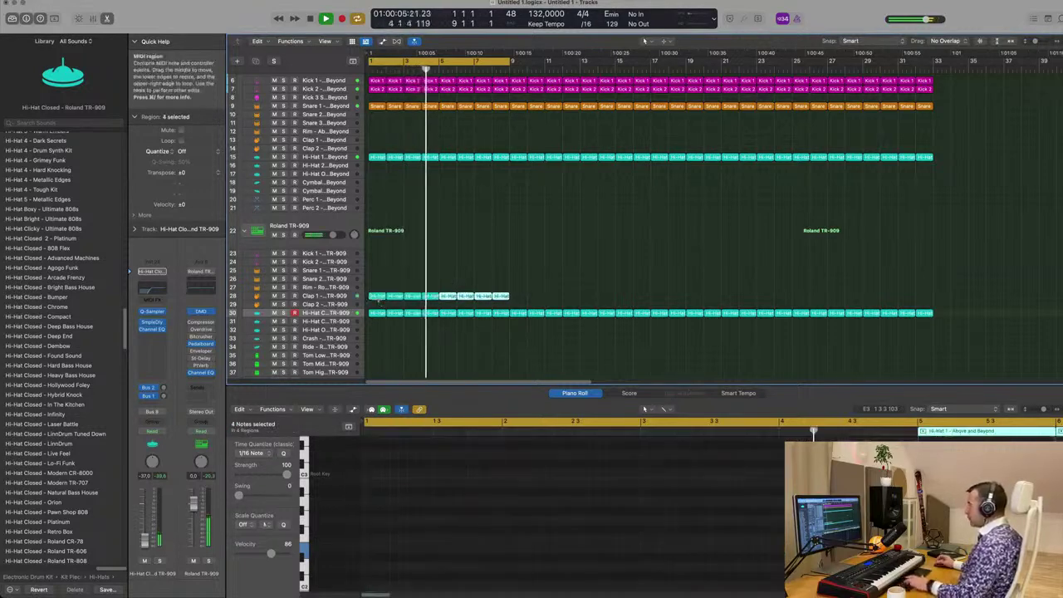
{"action": "key", "text": "super+r"}
{"action": "key", "text": "super+r"}
{"action": "key", "text": "super+r"}
Step: Select the TR-909 Clap 1 track, audition it in the mix, and set its volume to -12.6 dB
{"action": "key", "text": "space"}
{"action": "key", "text": "space"}
{"action": "left_click", "coordinate": [337, 295]}
{"action": "key", "text": "space"}
{"action": "key", "text": "space"}
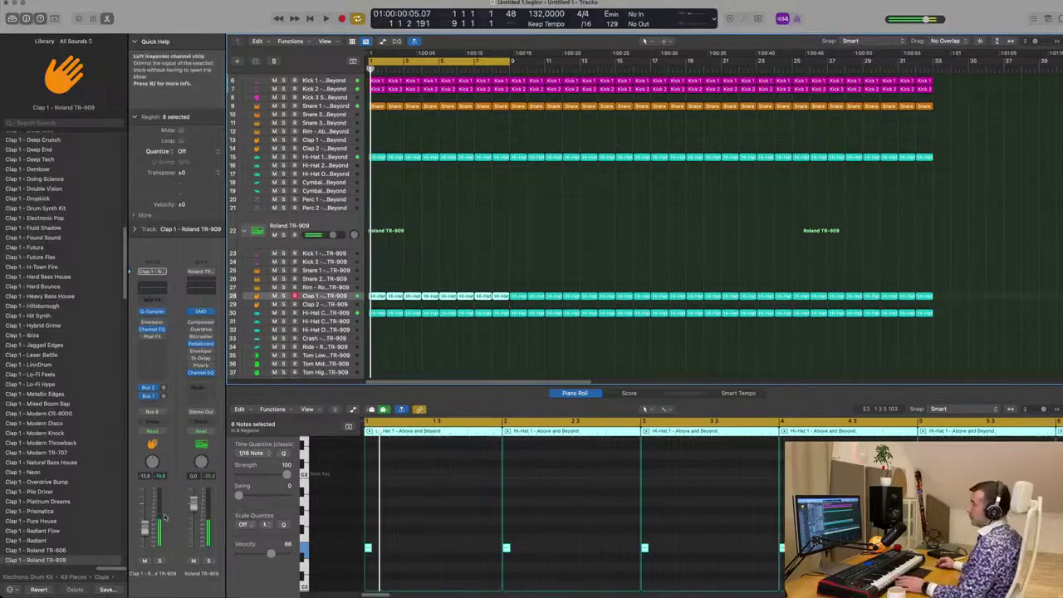
Step: Raise the Clap 1 track's Bus 1 send to the delay while listening to the result
{"action": "left_click", "coordinate": [163, 391]}
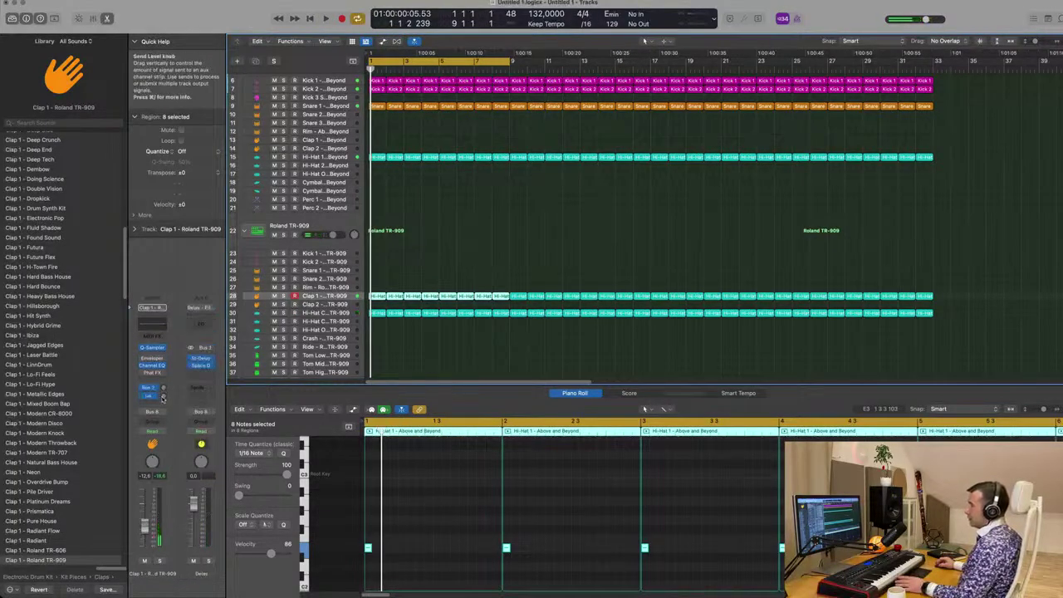
{"action": "key", "text": "space"}
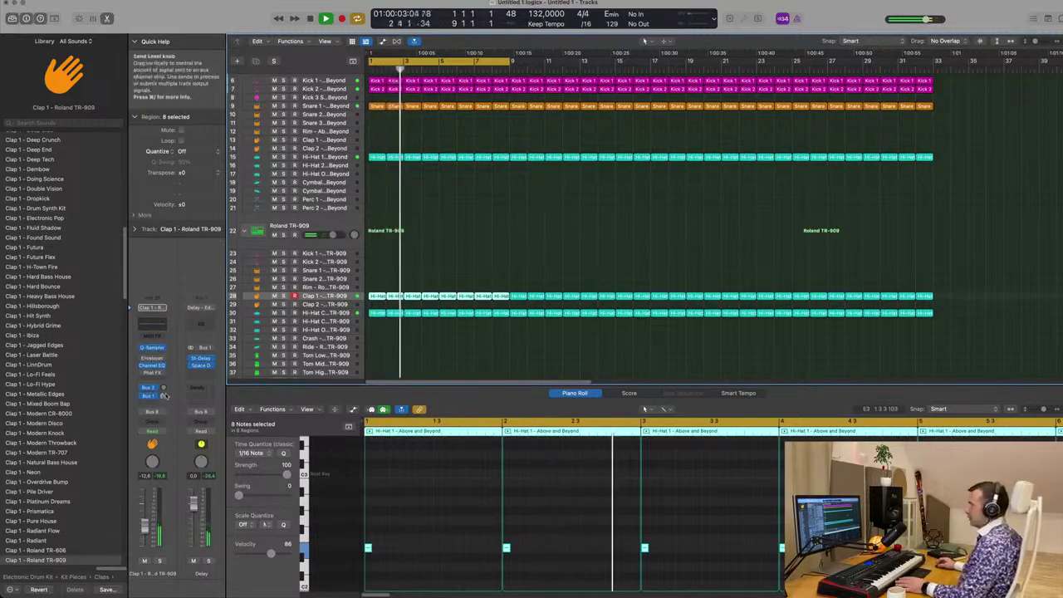
{"action": "key", "text": "space"}
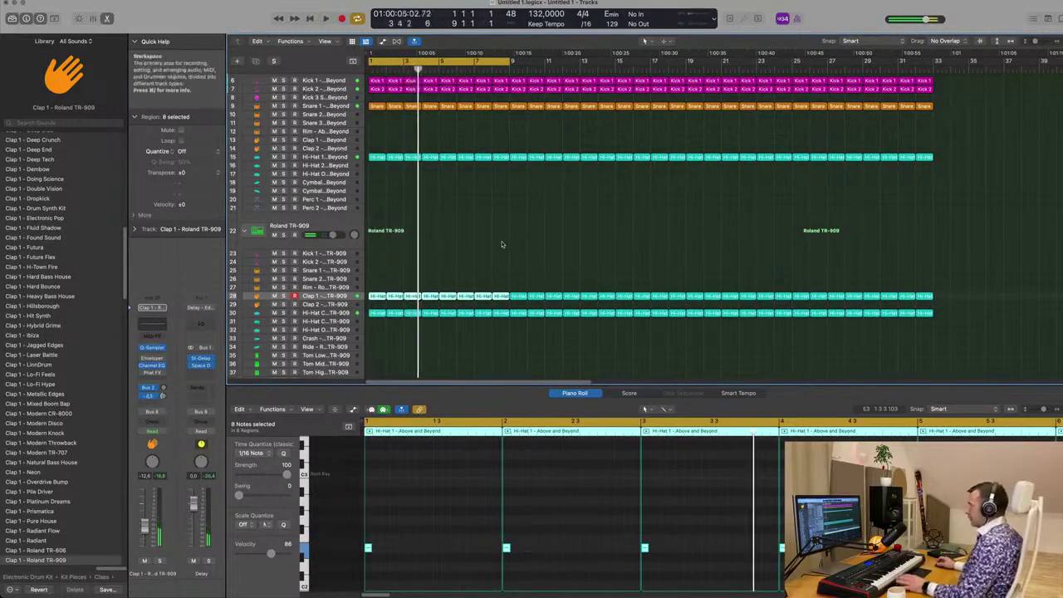
Step: Deselect all regions and play the arrangement with the synth tracks and both drum kits in view
{"action": "left_click", "coordinate": [503, 240]}
{"action": "scroll", "coordinate": [508, 254], "scroll_direction": "up", "scroll_amount": 4}
{"action": "scroll", "coordinate": [507, 301], "scroll_direction": "down", "scroll_amount": 5}
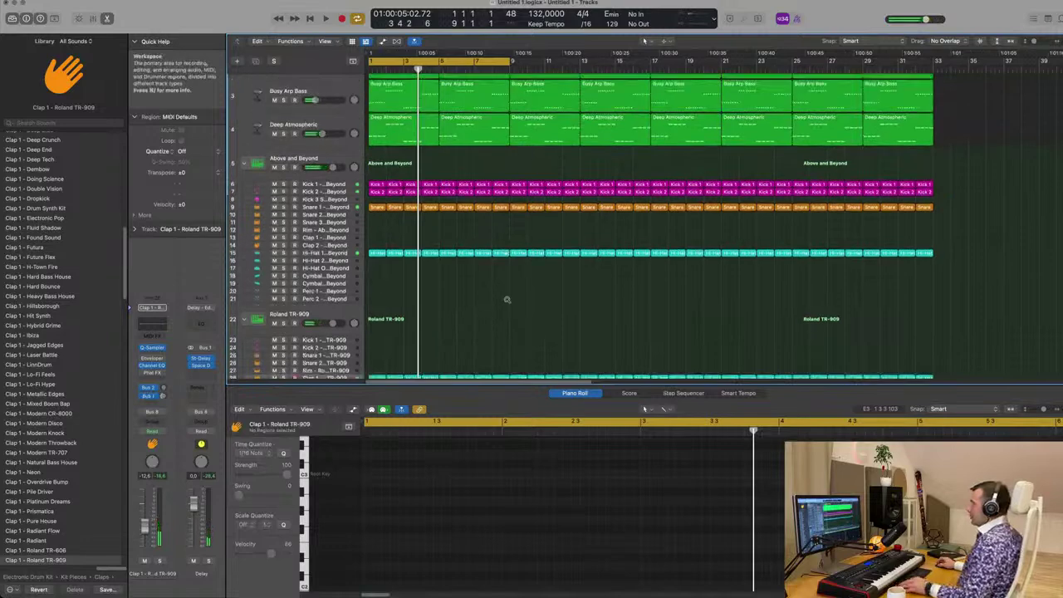
{"action": "key", "text": "space"}
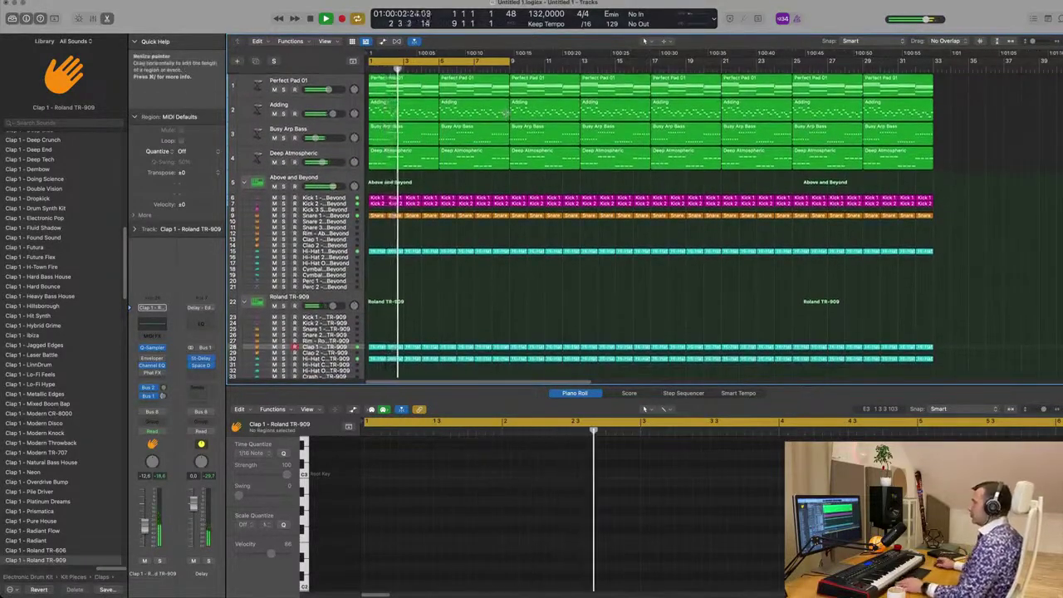
Step: Compare the mix with the Deep Atmospheric track muted and unmuted, and slightly lower the Busy Arp Bass volume
{"action": "left_click", "coordinate": [332, 156]}
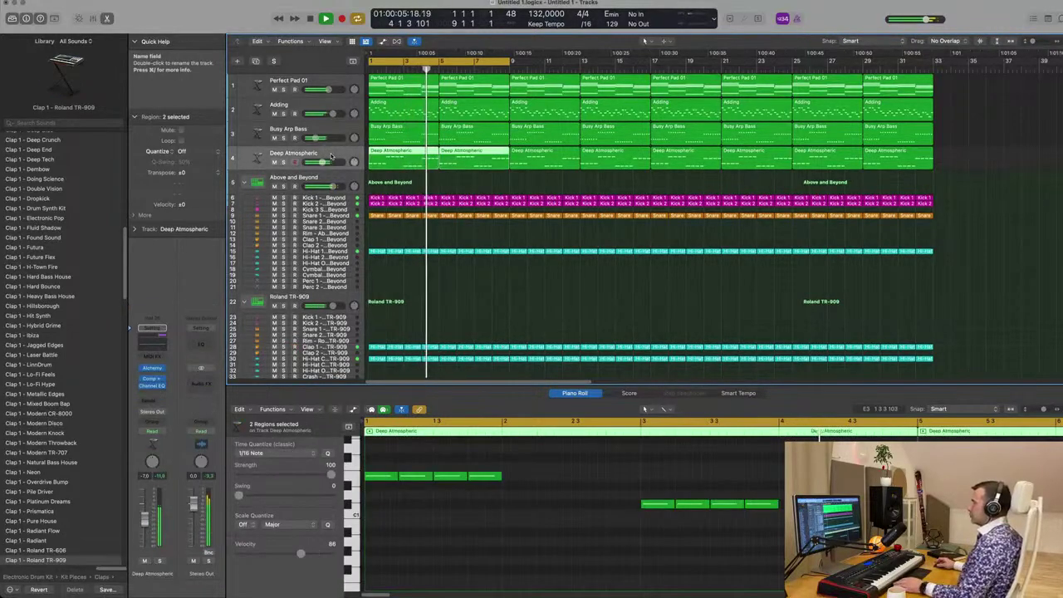
{"action": "left_click", "coordinate": [143, 562]}
{"action": "left_click", "coordinate": [142, 562]}
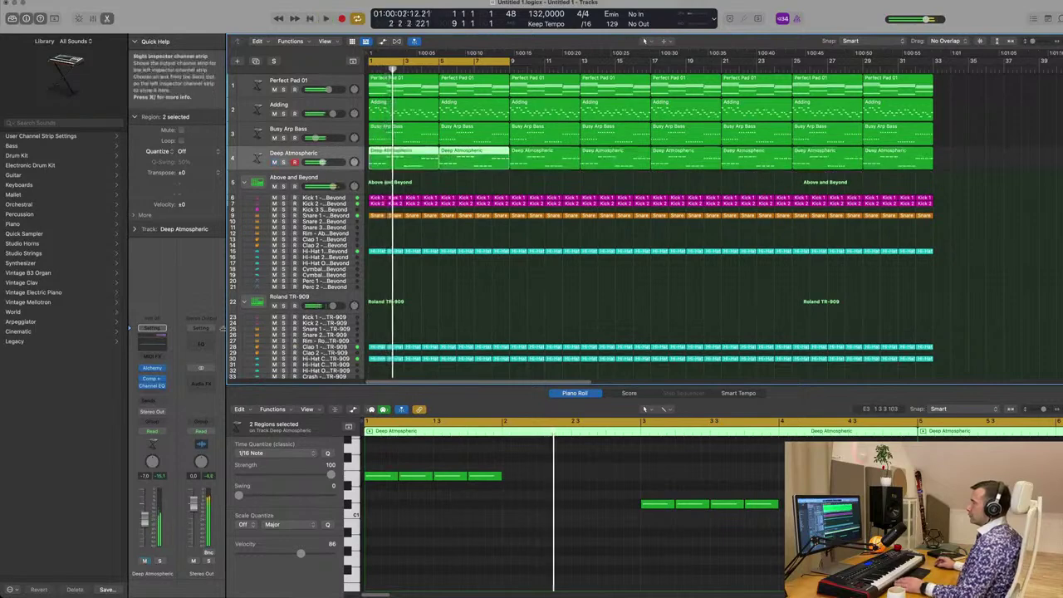
{"action": "mouse_move", "coordinate": [315, 138]}
{"action": "left_mouse_down"}
{"action": "mouse_move", "coordinate": [325, 159]}
{"action": "mouse_move", "coordinate": [314, 137]}
{"action": "left_mouse_up"}
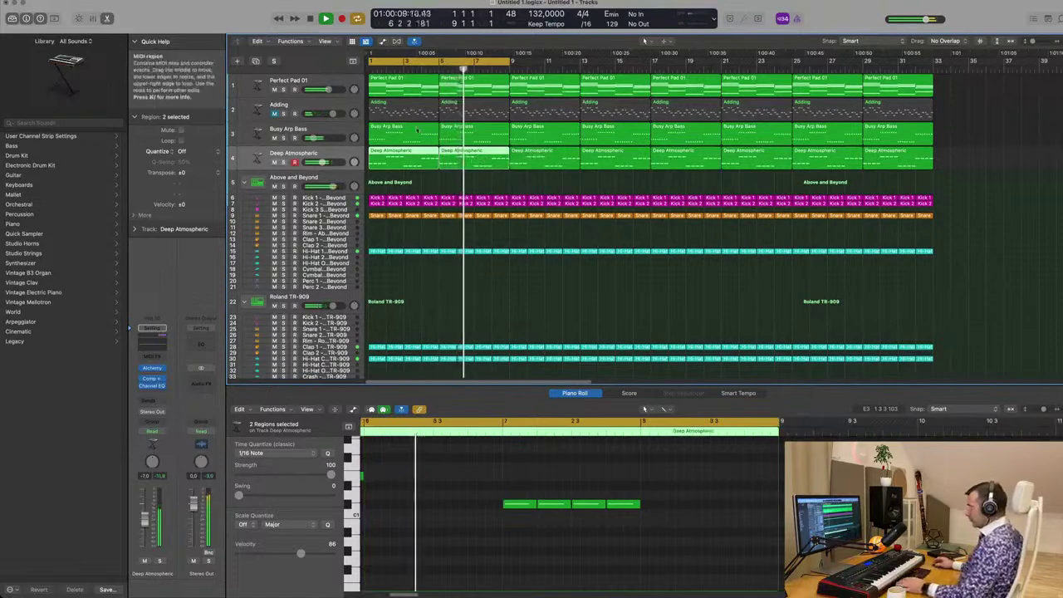
Step: Duplicate the Perfect Pad 01 track with its settings and select the new empty track
{"action": "left_click", "coordinate": [346, 104]}
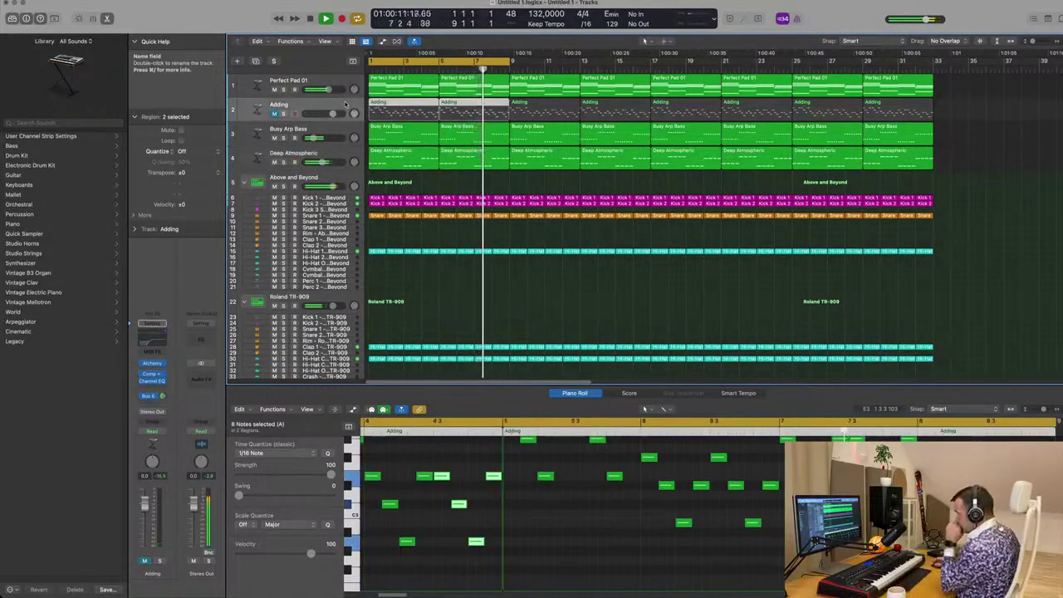
{"action": "left_click", "coordinate": [292, 80]}
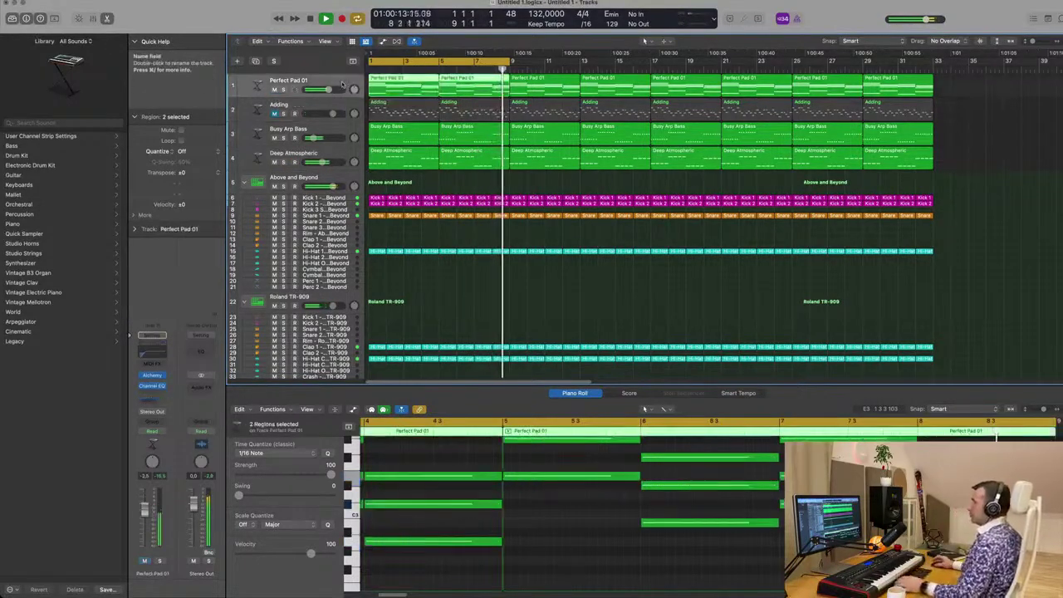
{"action": "key", "text": "super+d"}
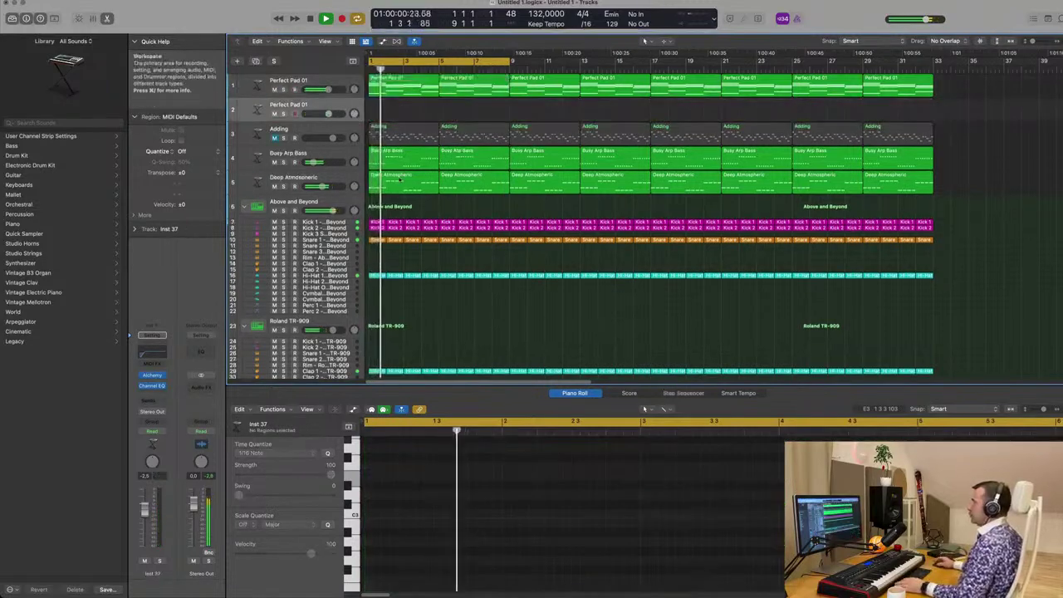
{"action": "left_click", "coordinate": [406, 80]}
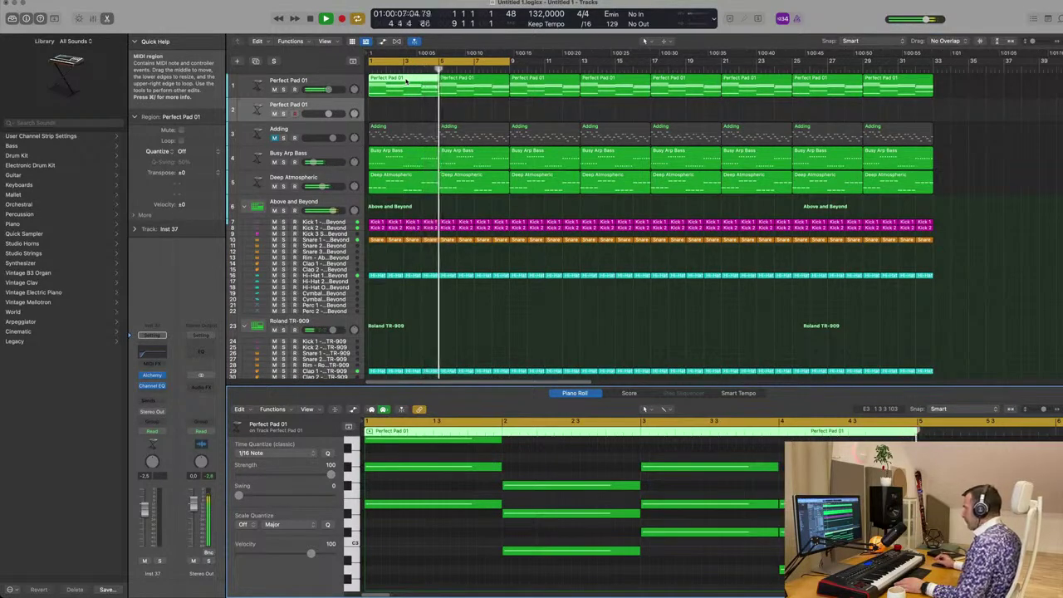
{"action": "left_click", "coordinate": [330, 107]}
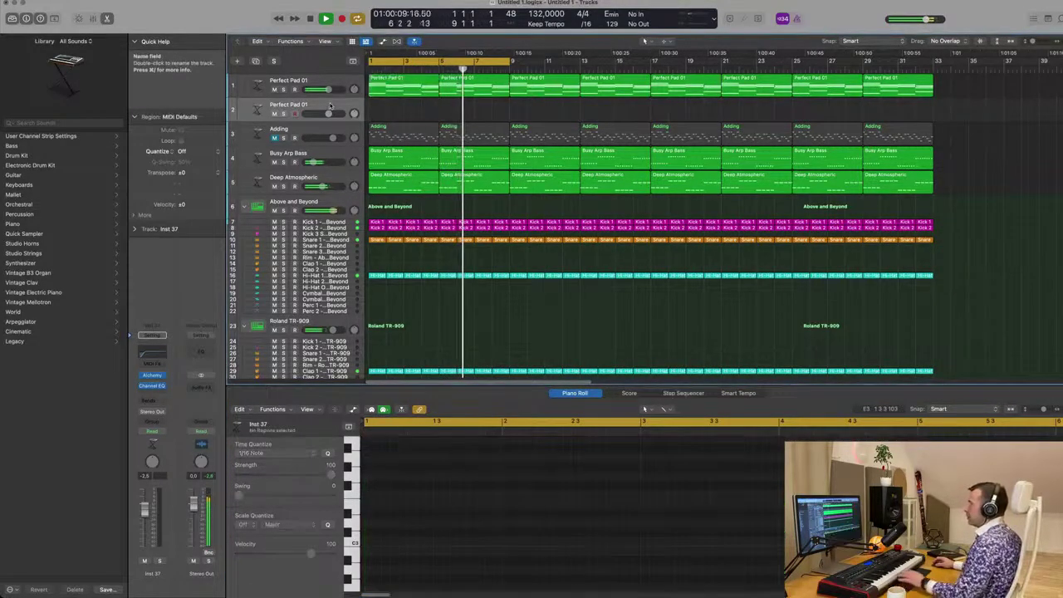
Step: Replace the duplicated track's Alchemy instrument with a stereo Sampler (Multi-Sample)
{"action": "left_click", "coordinate": [152, 376]}
{"action": "mouse_move", "coordinate": [197, 571]}
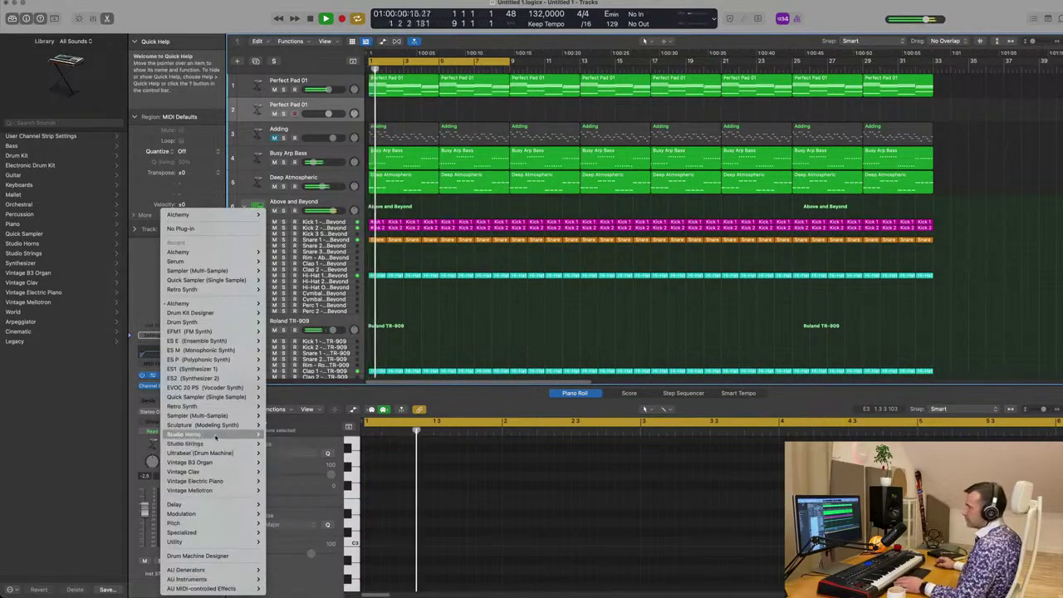
{"action": "mouse_move", "coordinate": [219, 415]}
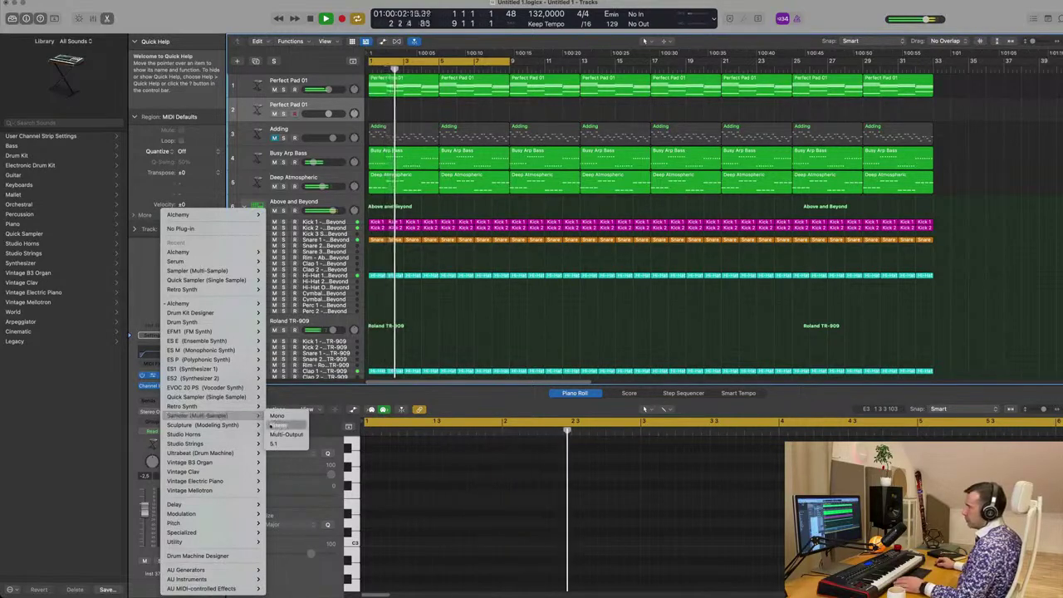
{"action": "left_click", "coordinate": [284, 428]}
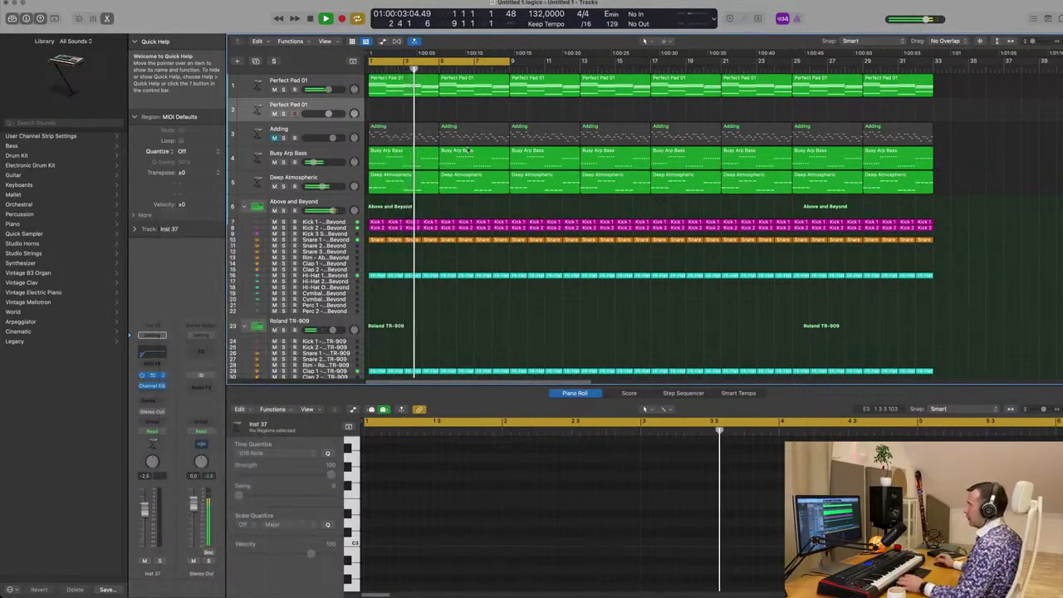
Step: Load the Yamaha Grand Piano acoustic piano setting into the Sampler and move its window off the upper tracks
{"action": "left_click", "coordinate": [419, 118]}
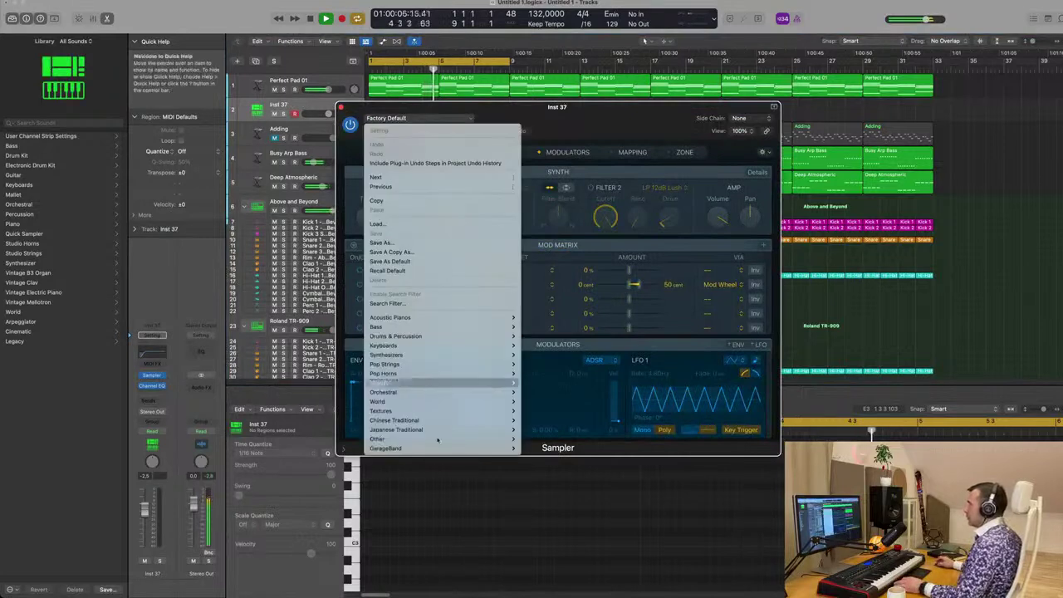
{"action": "mouse_move", "coordinate": [390, 317]}
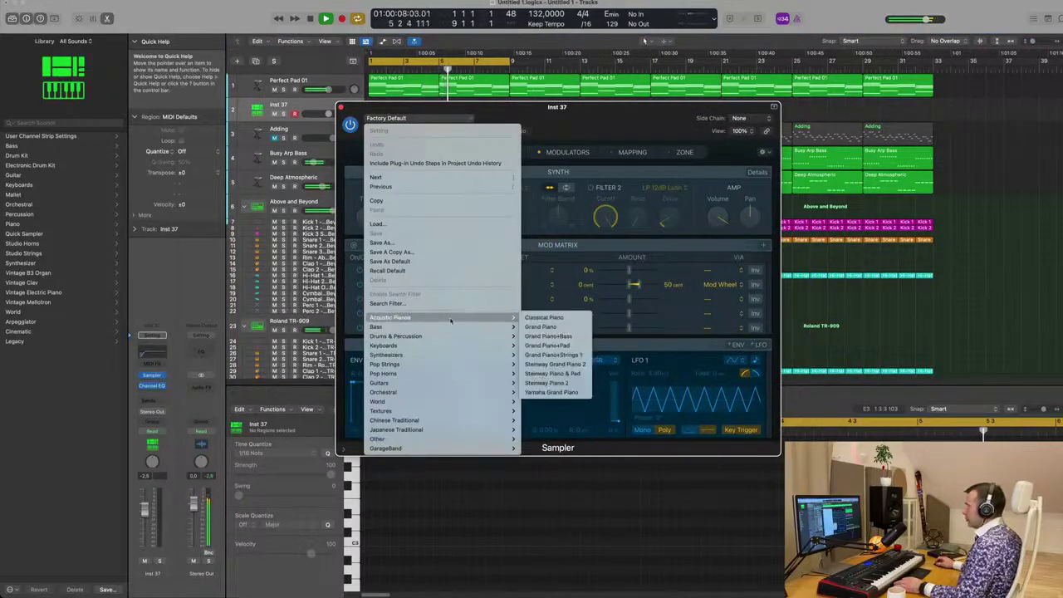
{"action": "left_click", "coordinate": [565, 391]}
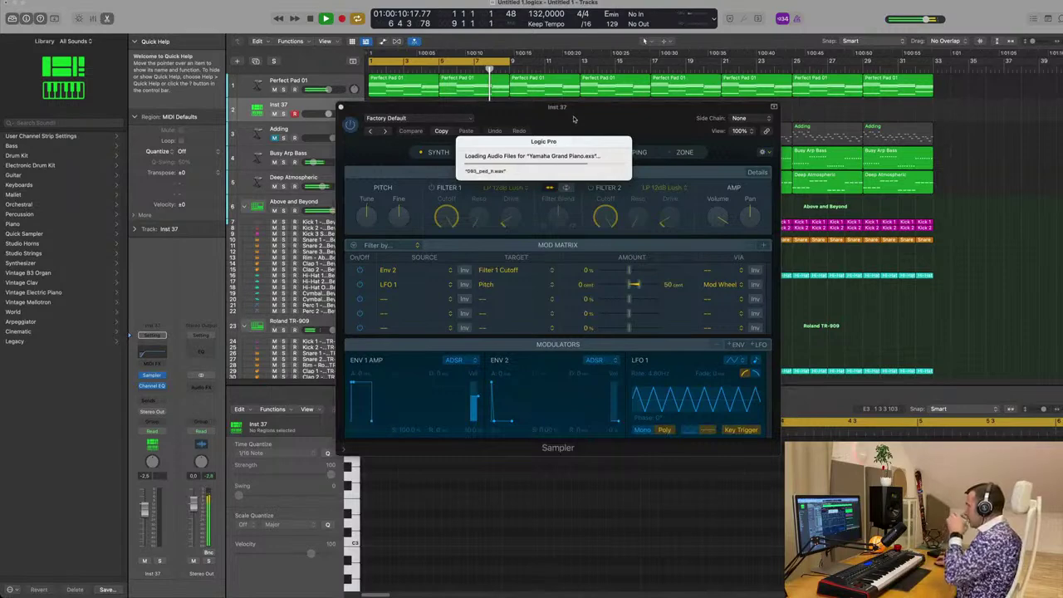
{"action": "left_click_drag", "start_coordinate": [573, 118], "coordinate": [712, 173]}
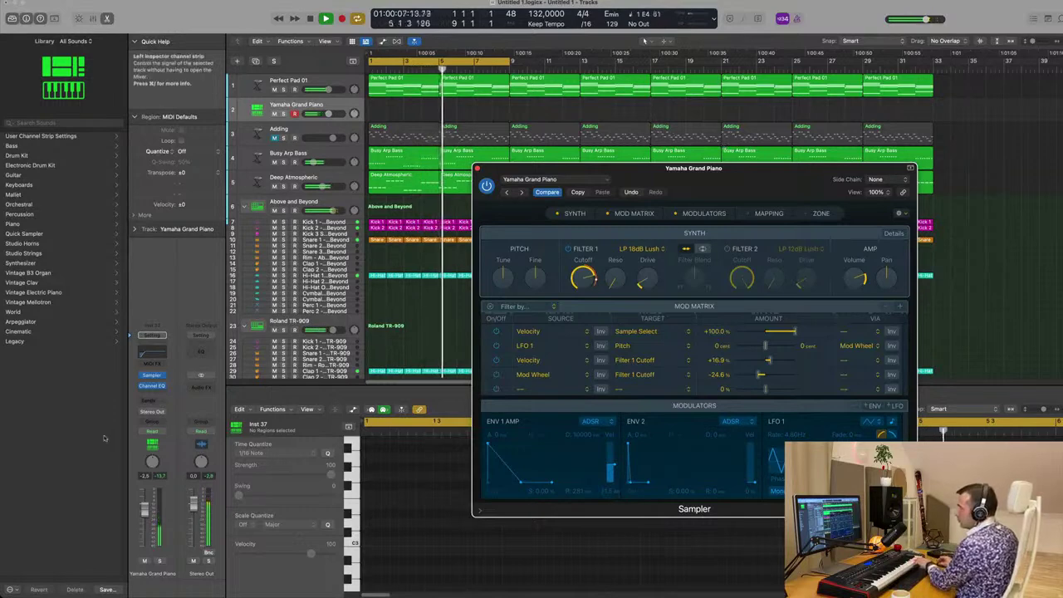
Step: Add a Bus 6 send to the Yamaha Grand Piano track and extend the cycle range to bar 33
{"action": "left_click", "coordinate": [152, 400]}
{"action": "mouse_move", "coordinate": [151, 415]}
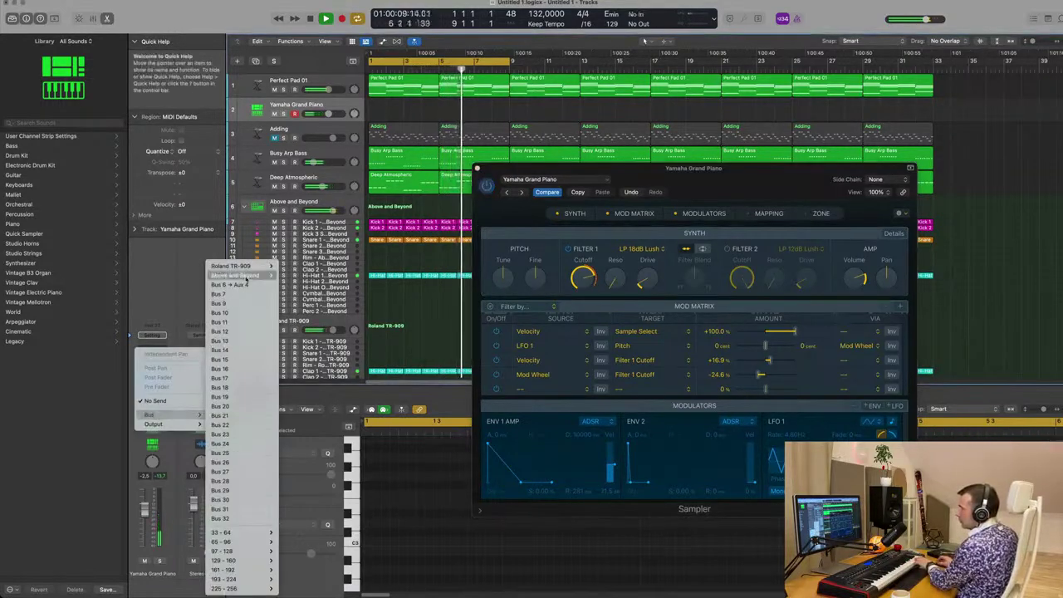
{"action": "left_click", "coordinate": [240, 287]}
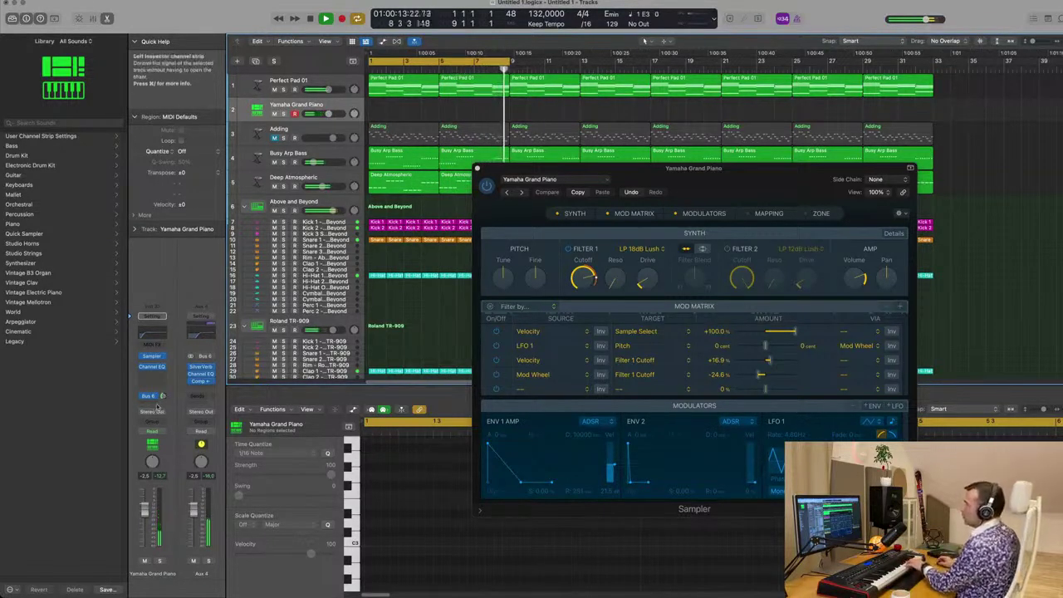
{"action": "left_click_drag", "start_coordinate": [512, 62], "coordinate": [934, 73]}
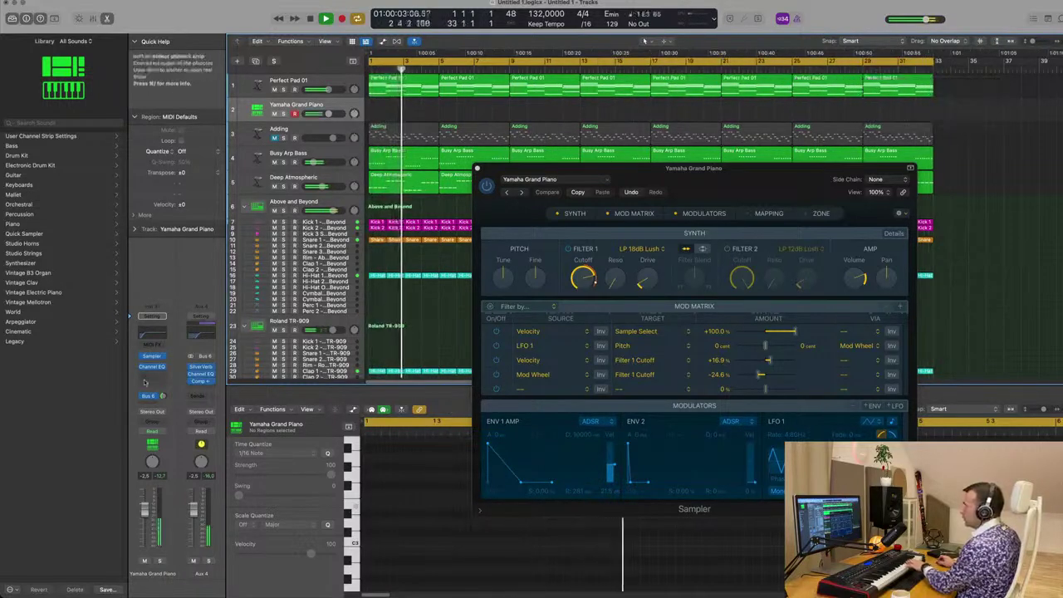
Step: Add a Bus 1 delay send to the piano track and record a piano take from bar 13 to about bar 28
{"action": "left_click", "coordinate": [148, 396]}
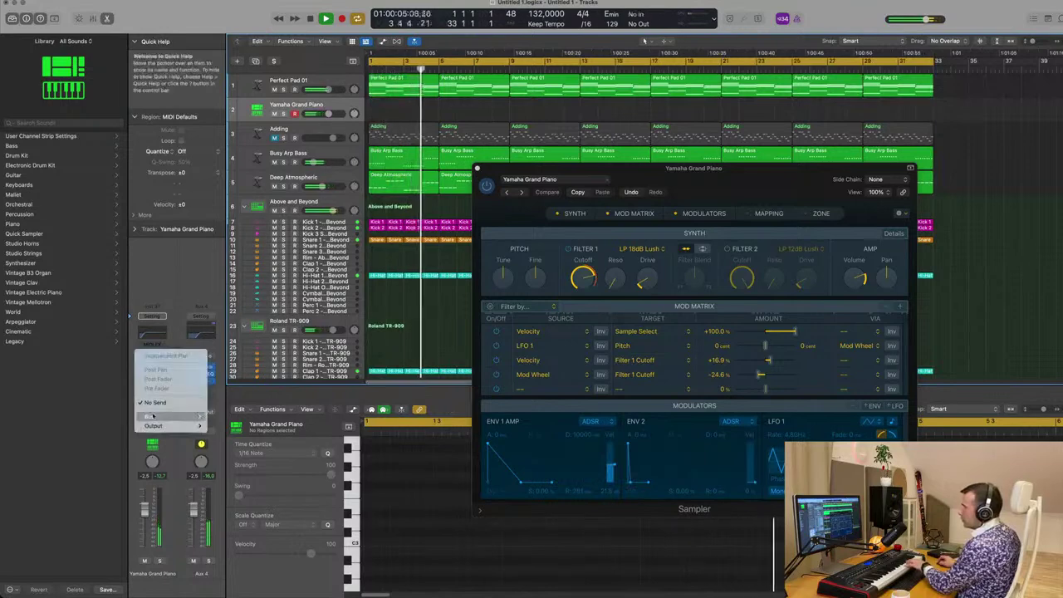
{"action": "mouse_move", "coordinate": [166, 415]}
{"action": "mouse_move", "coordinate": [231, 266]}
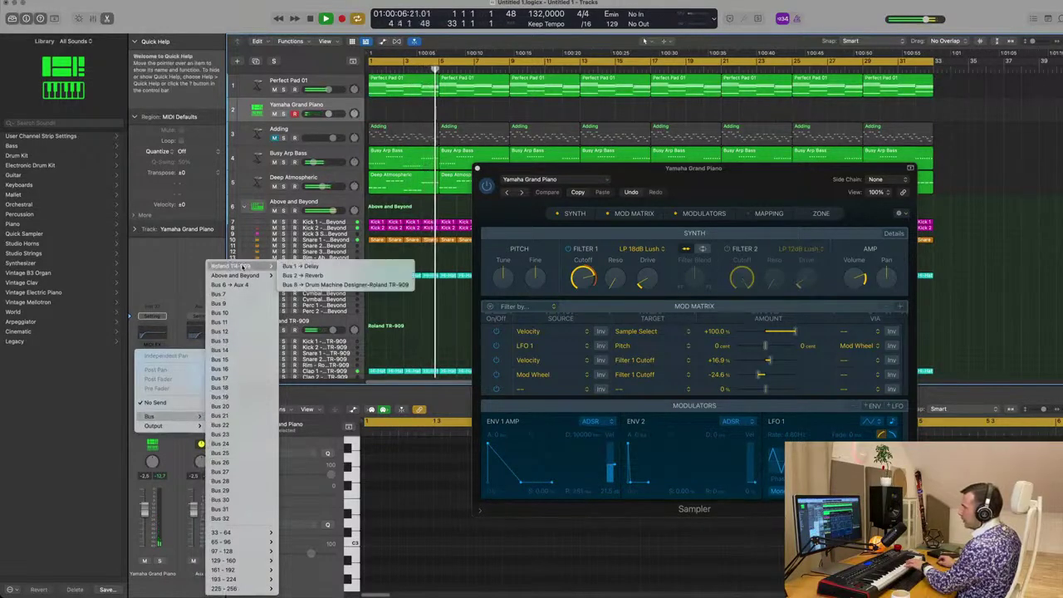
{"action": "left_click", "coordinate": [300, 265]}
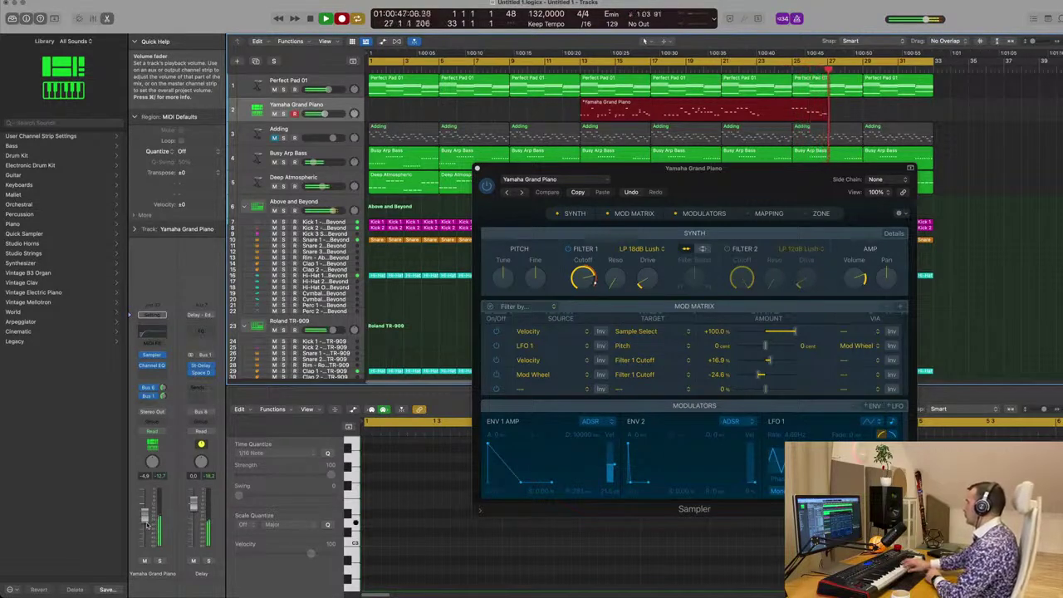
{"action": "key", "text": "space"}
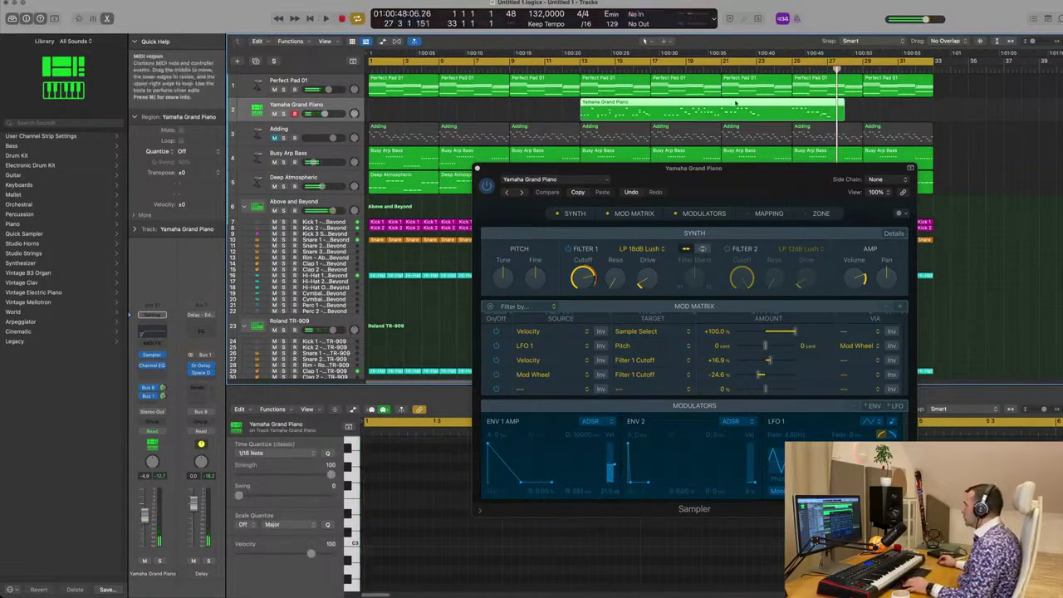
Step: Split the recorded piano region at bars 25 and 27, splitting any notes that cross the cut
{"action": "double_click", "coordinate": [792, 105], "text": "super"}
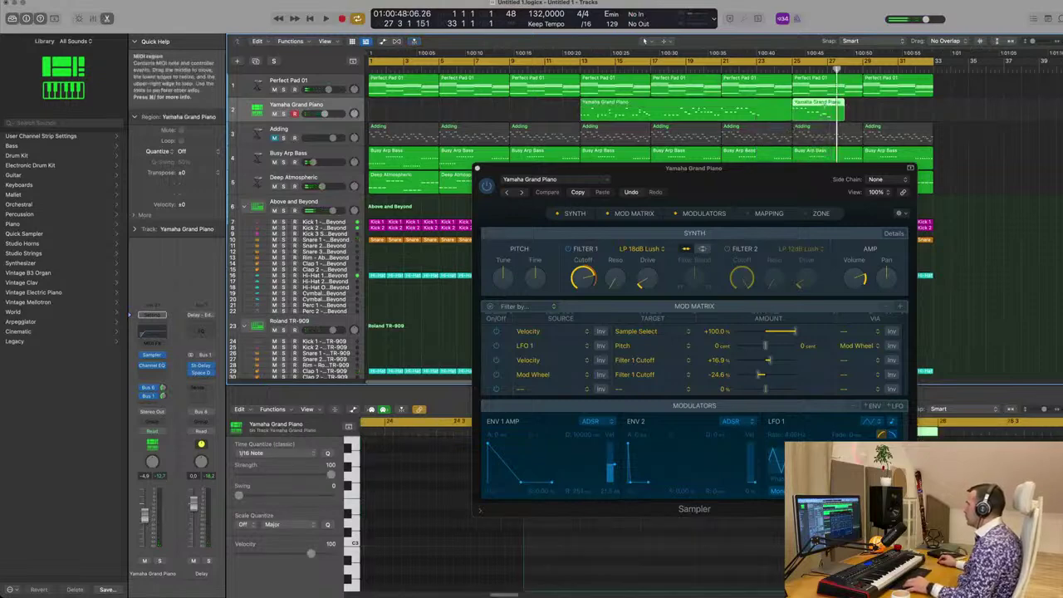
{"action": "left_click", "coordinate": [807, 106]}
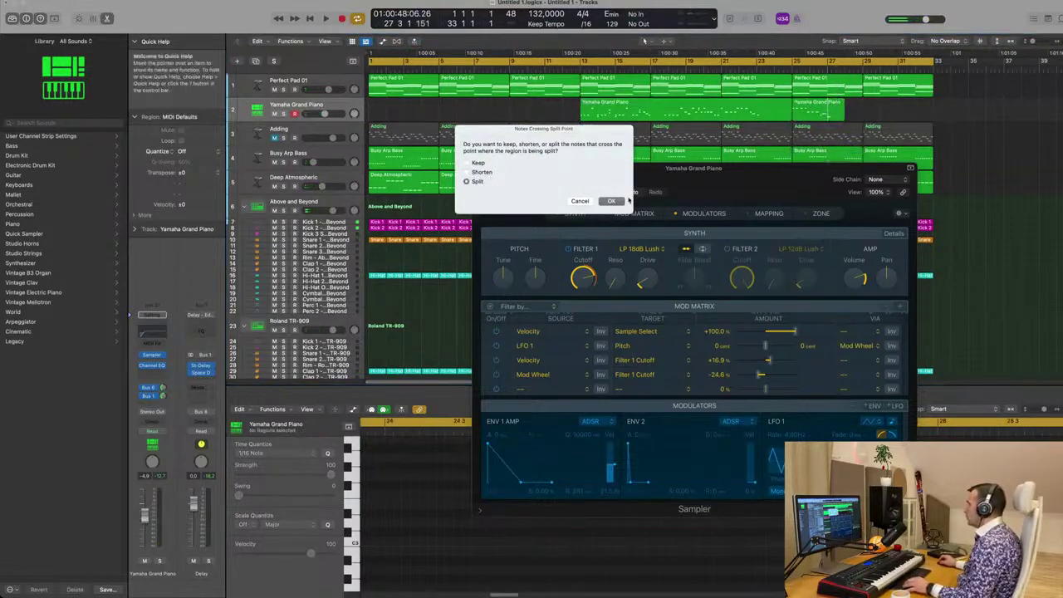
{"action": "left_click", "coordinate": [611, 201]}
Step: Move the two-bar piano phrase from bar 25 to bar 1 and delete the remaining pieces of the take
{"action": "left_click_drag", "start_coordinate": [818, 107], "coordinate": [380, 114]}
{"action": "key", "text": "space"}
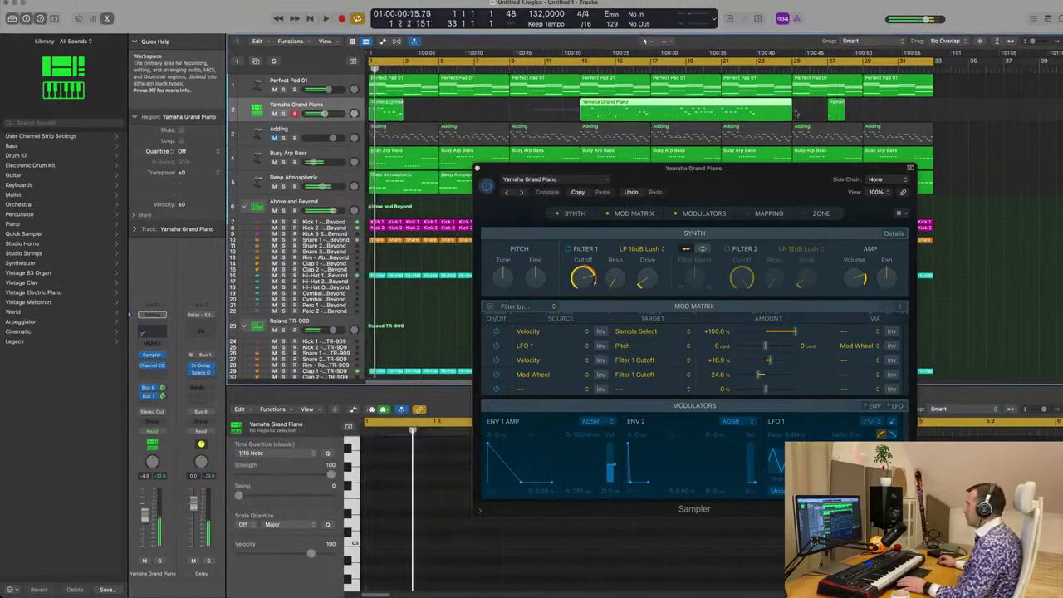
{"action": "key", "text": "Delete"}
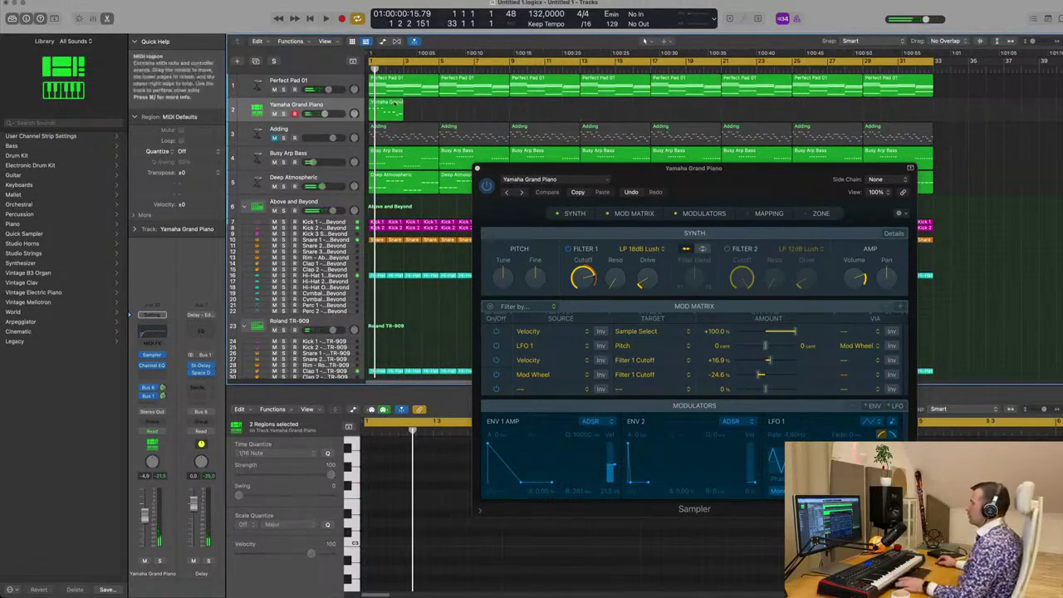
Step: Open the two-bar piano phrase for note editing, play it, and quantize all its notes to 1/16
{"action": "double_click", "coordinate": [395, 104]}
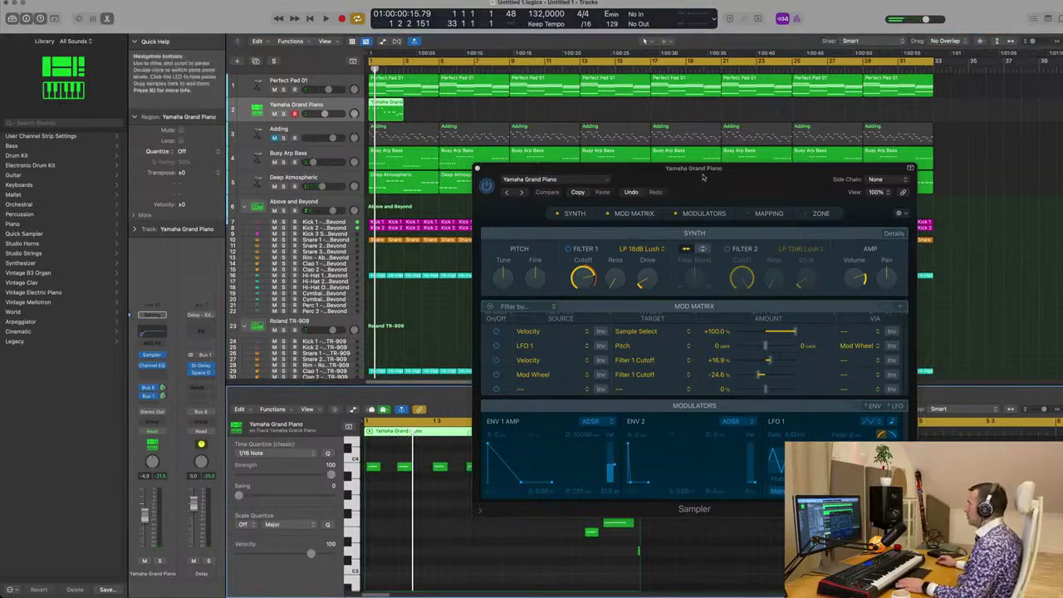
{"action": "left_click_drag", "start_coordinate": [693, 168], "coordinate": [899, 80]}
{"action": "key", "text": "space"}
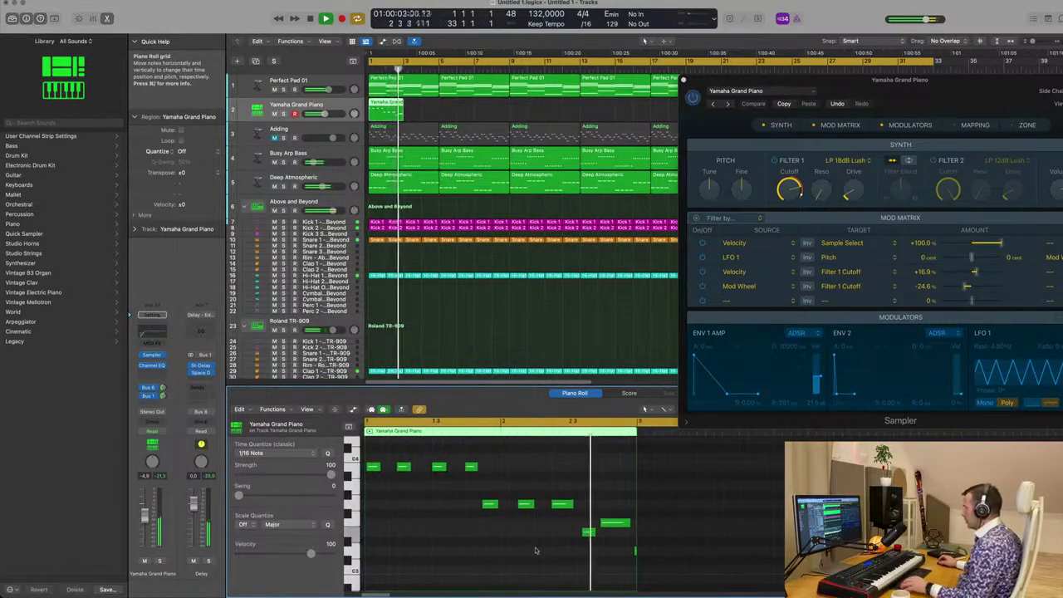
{"action": "key", "text": "space"}
{"action": "key", "text": "super+a"}
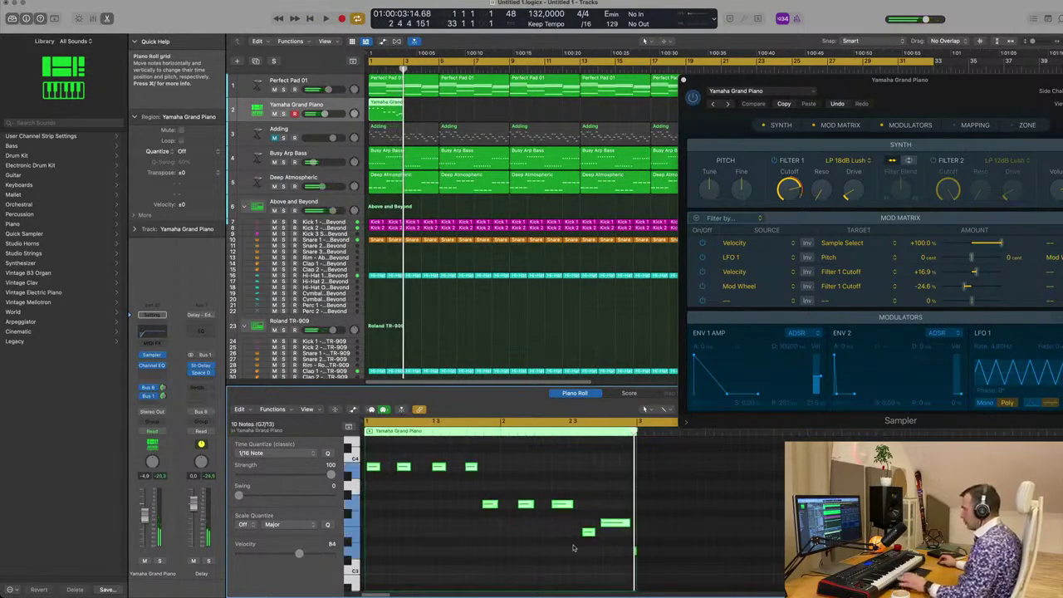
{"action": "key", "text": "space"}
Step: Raise the last long note of the piano phrase by four semitones while the loop plays
{"action": "scroll", "coordinate": [507, 556], "scroll_direction": "down", "scroll_amount": 3}
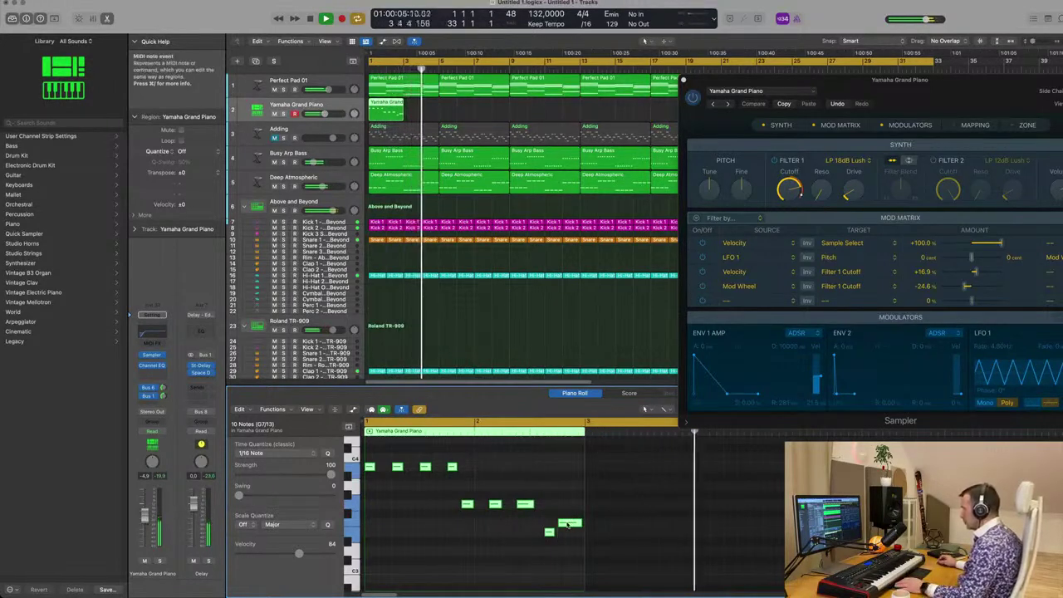
{"action": "left_click_drag", "start_coordinate": [569, 525], "coordinate": [568, 497]}
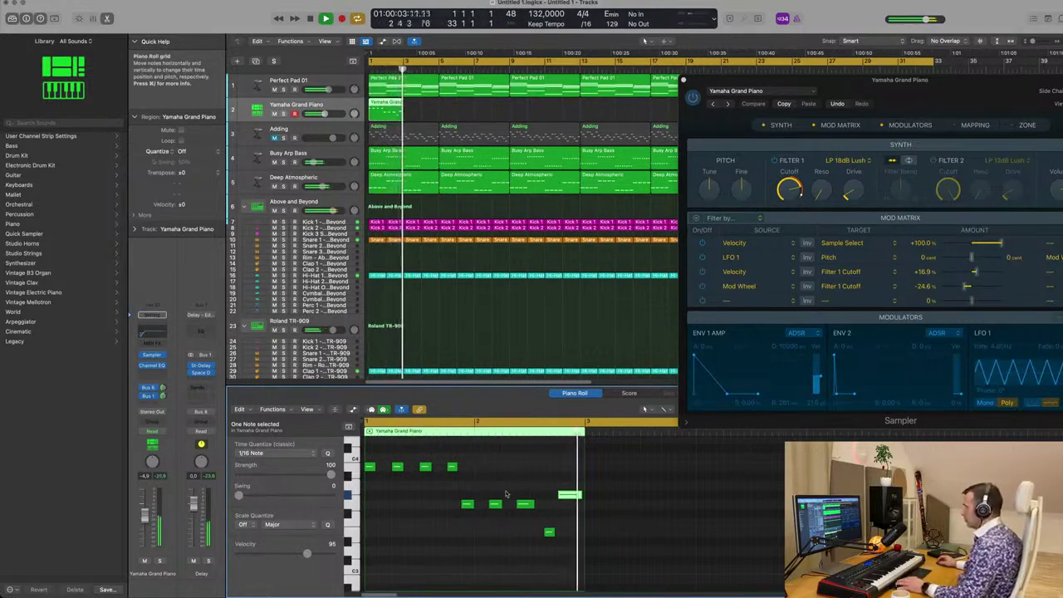
{"action": "left_click_drag", "start_coordinate": [570, 493], "coordinate": [571, 484]}
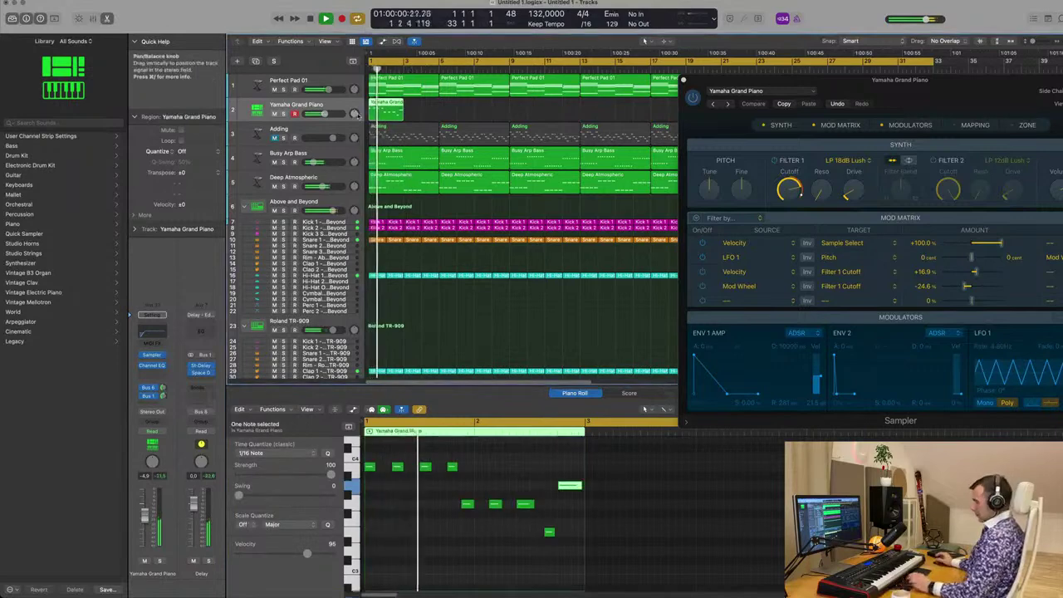
Step: Repeat the two-bar Yamaha Grand Piano region until it fills the arrangement to bar 33, and close the Sampler window
{"action": "key", "text": "super+r"}
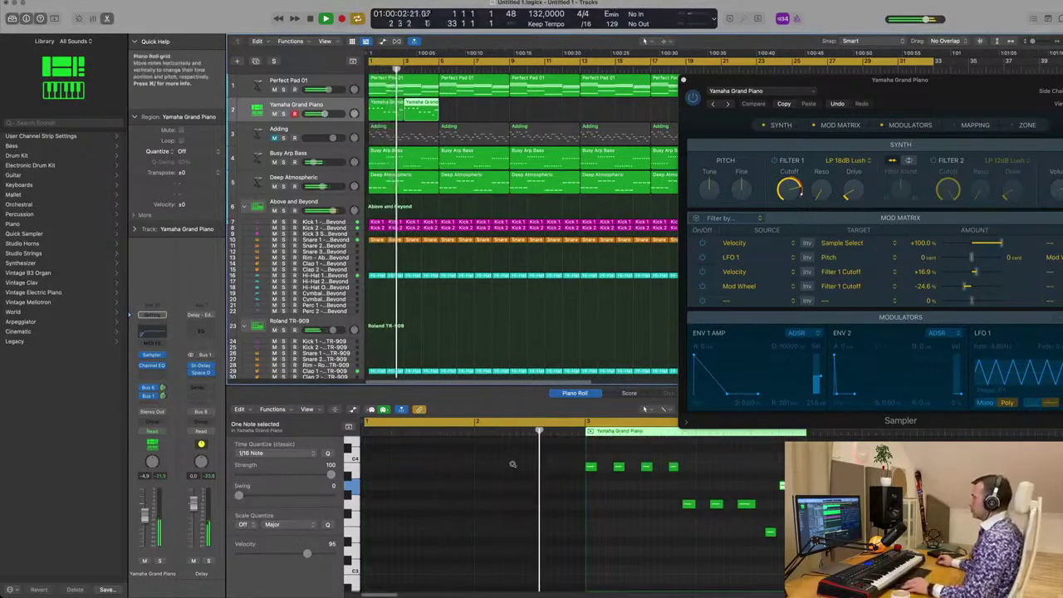
{"action": "scroll", "coordinate": [500, 469], "scroll_direction": "down", "scroll_amount": 1}
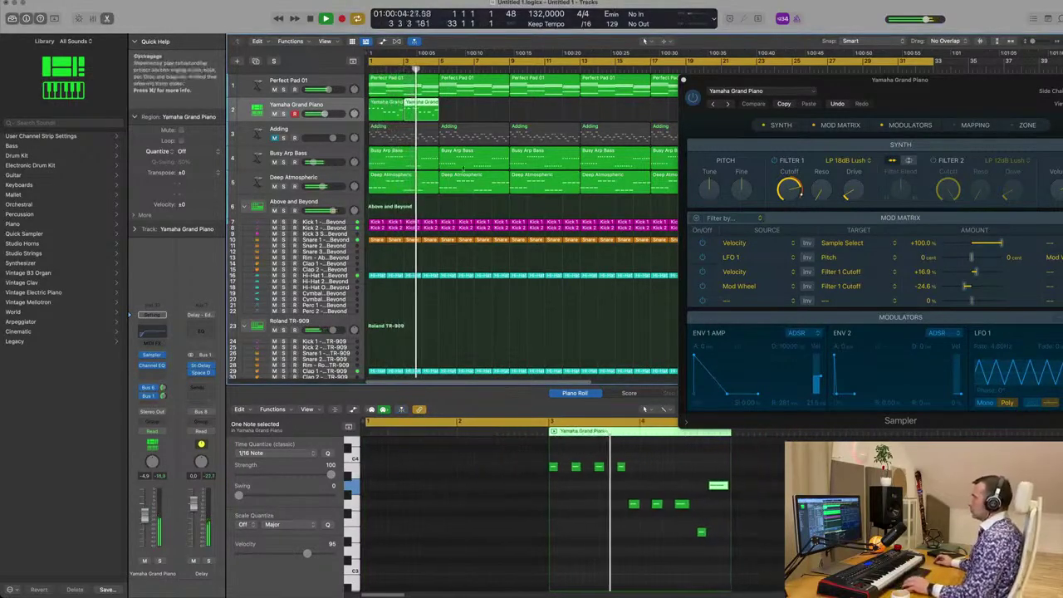
{"action": "left_click_drag", "start_coordinate": [747, 80], "coordinate": [602, 230]}
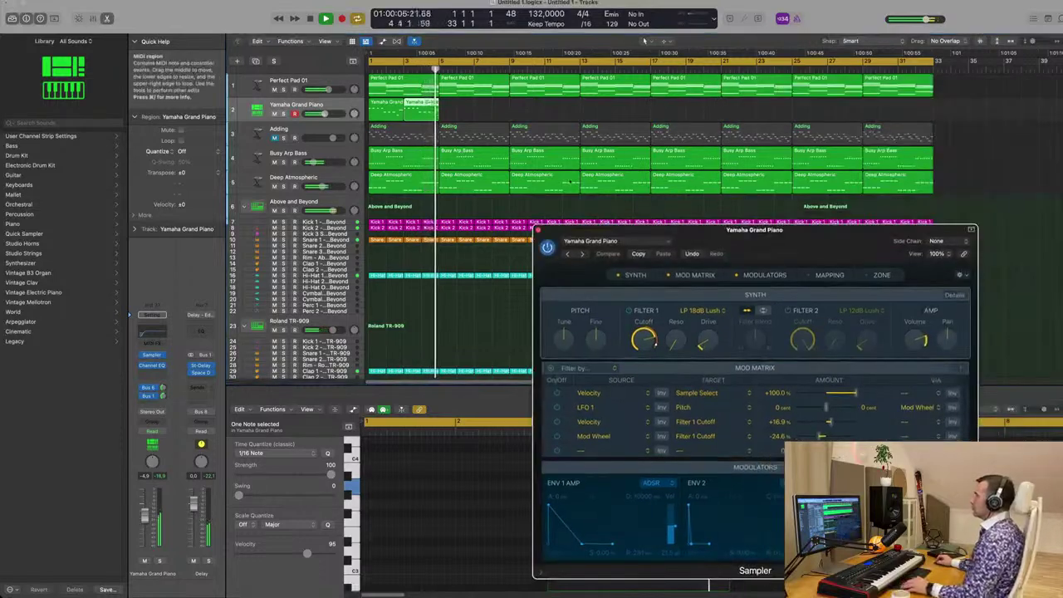
{"action": "scroll", "coordinate": [463, 113], "scroll_direction": "down", "scroll_amount": 4}
{"action": "left_click", "coordinate": [375, 114]}
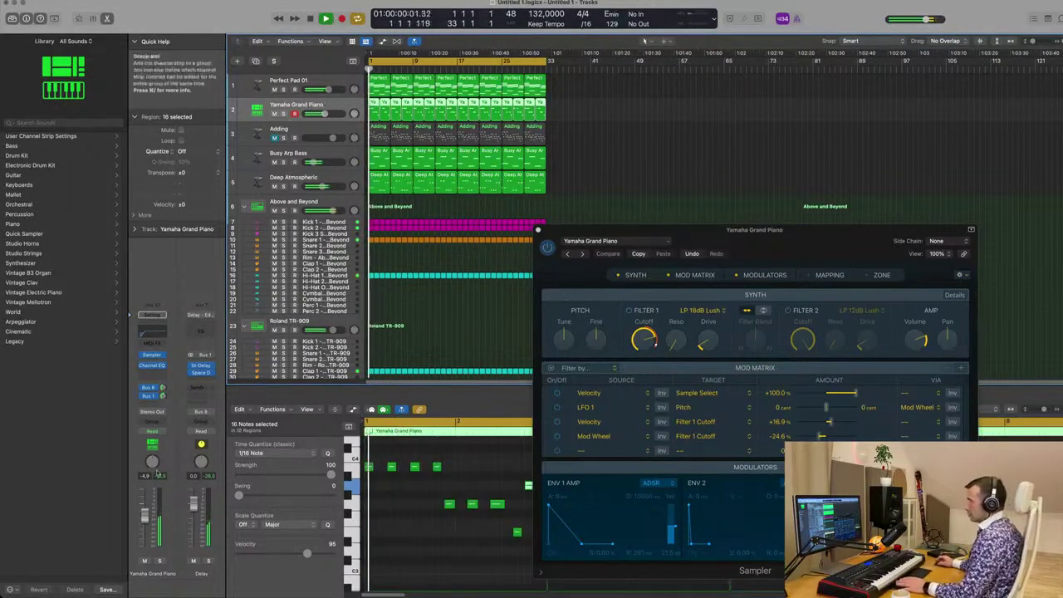
{"action": "left_click_drag", "start_coordinate": [784, 236], "coordinate": [778, 193]}
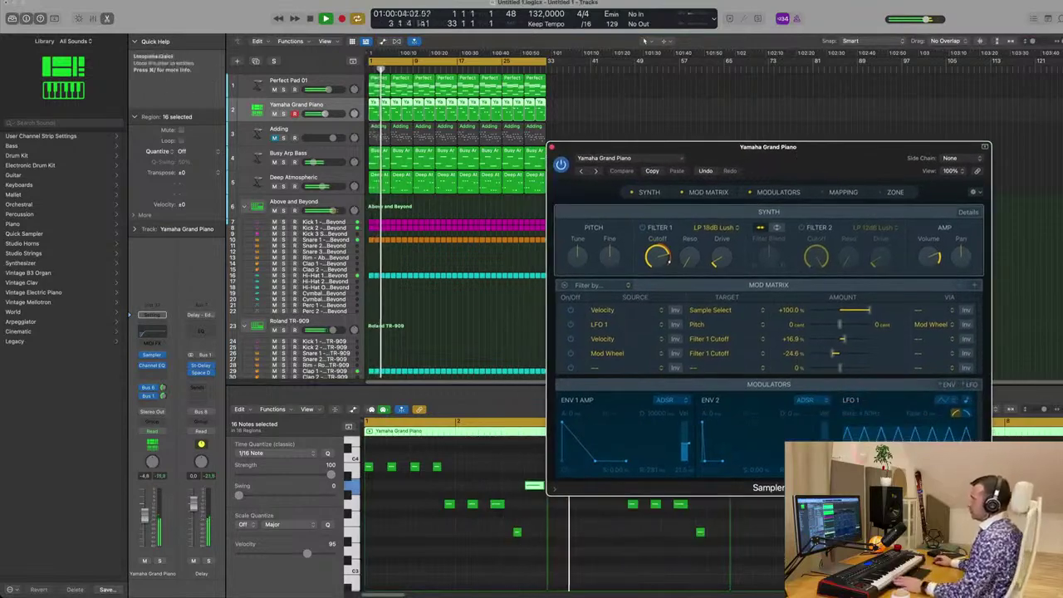
{"action": "key", "text": "super+w"}
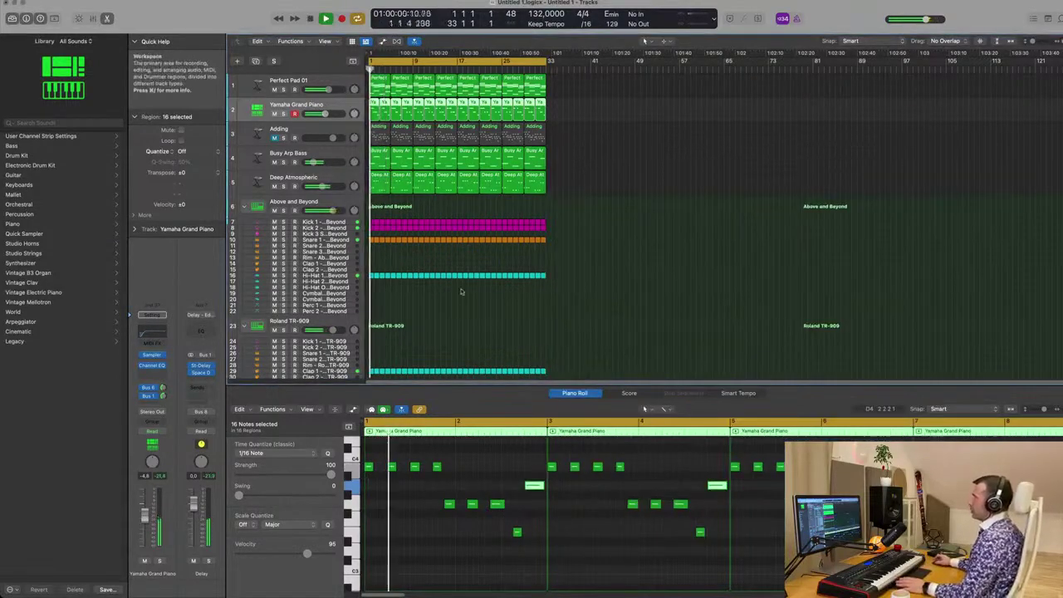
Step: Unmute the Adding track and play the arrangement to hear it together with the piano
{"action": "key", "text": "space"}
{"action": "left_click", "coordinate": [275, 138]}
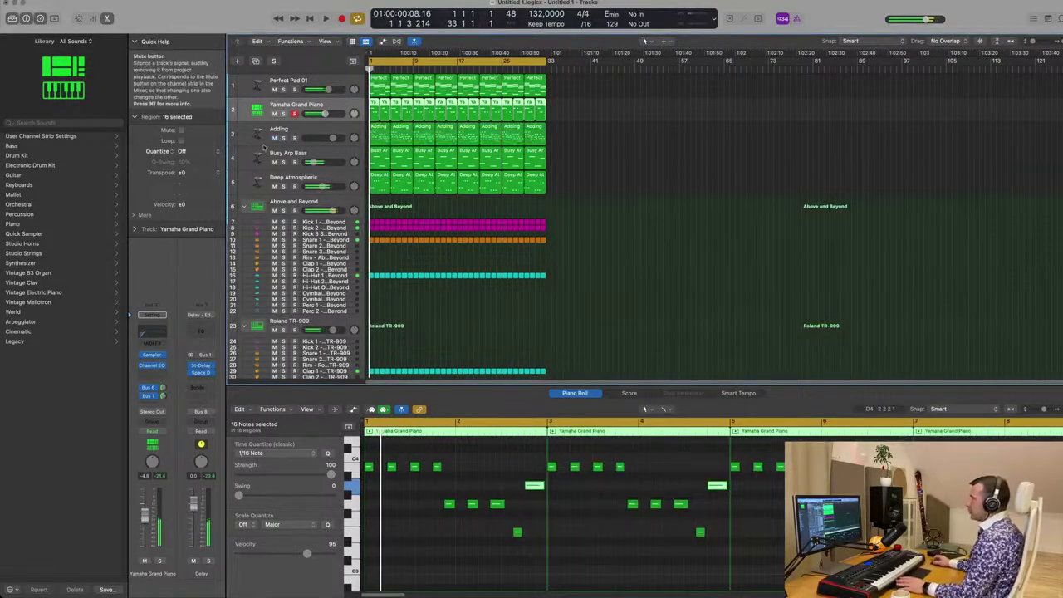
{"action": "left_click", "coordinate": [314, 130]}
{"action": "key", "text": "space"}
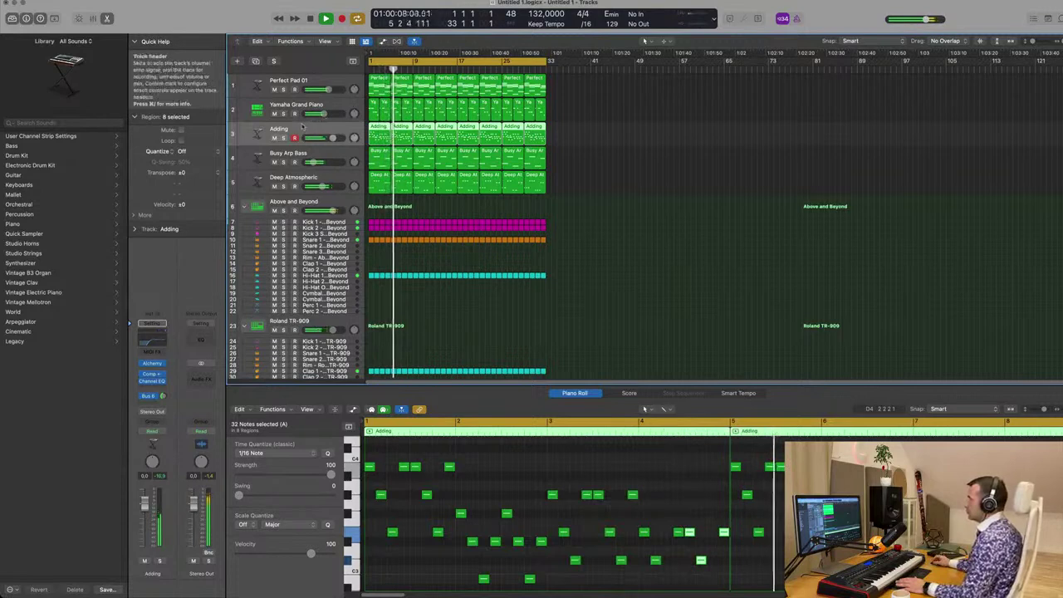
Step: Select every note in all the Yamaha Grand Piano regions and scale-quantize them to E Major
{"action": "left_click_drag", "start_coordinate": [569, 116], "coordinate": [373, 113]}
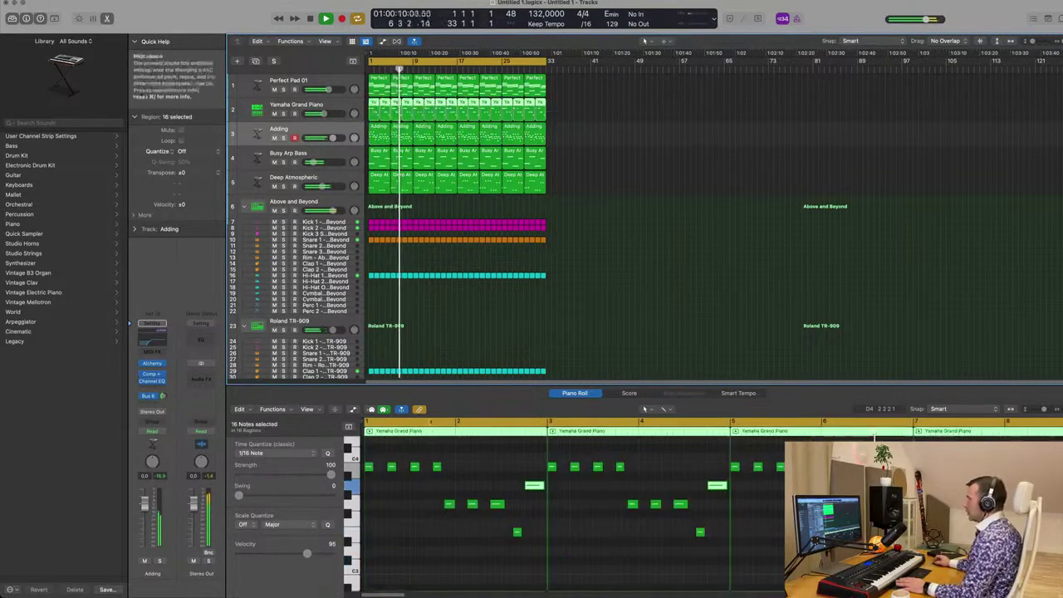
{"action": "left_click", "coordinate": [426, 556]}
{"action": "key", "text": "space"}
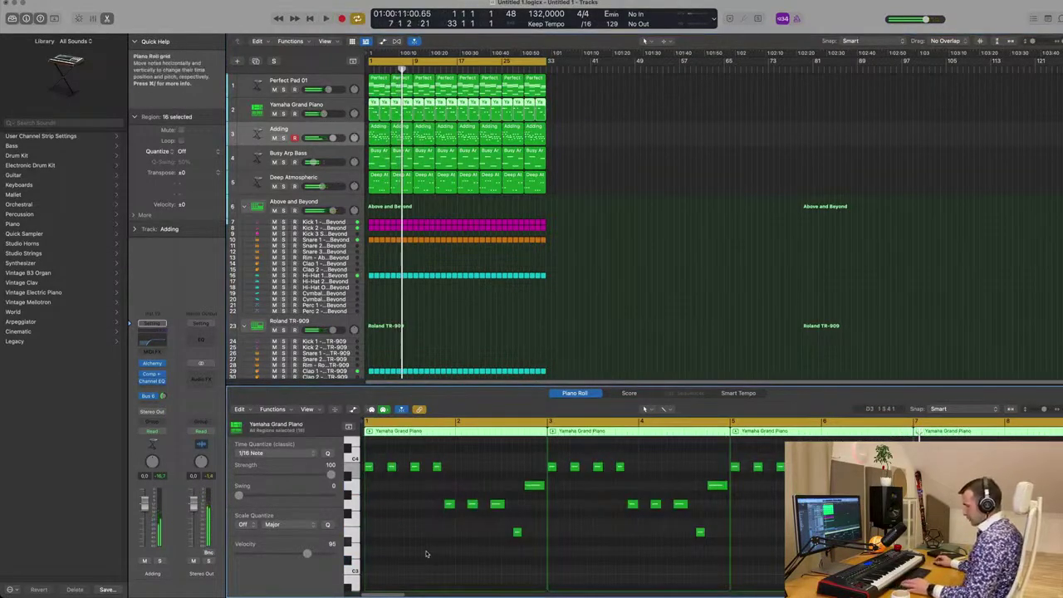
{"action": "key", "text": "super+a"}
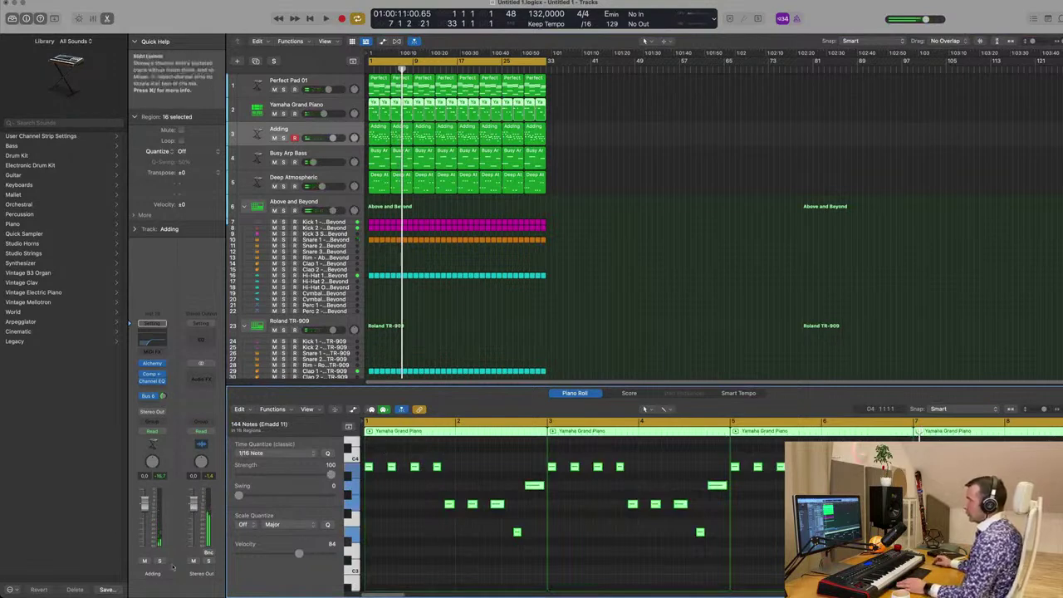
{"action": "left_click", "coordinate": [251, 526]}
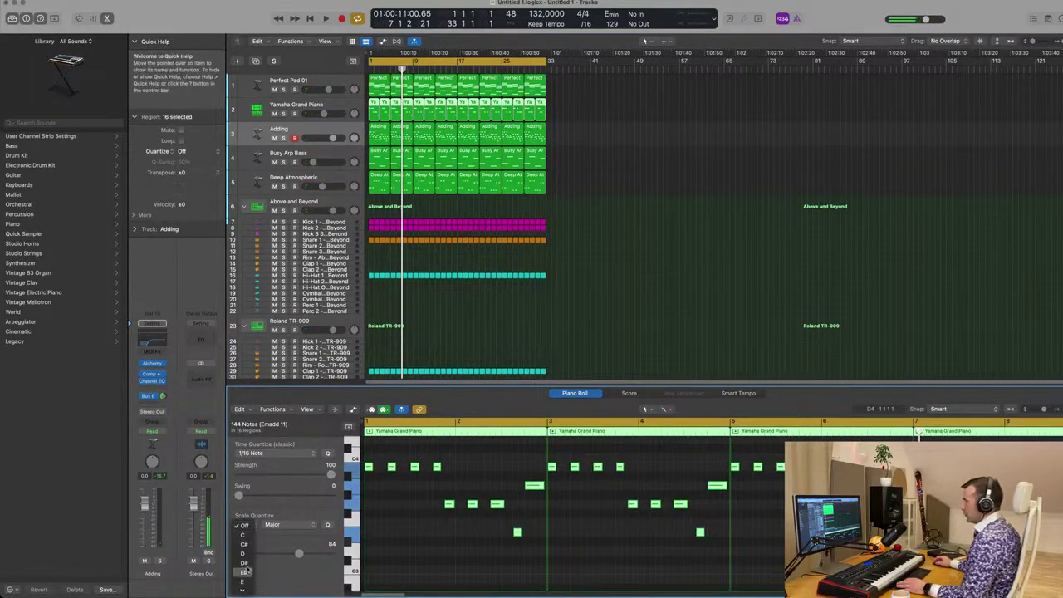
{"action": "left_click", "coordinate": [246, 580]}
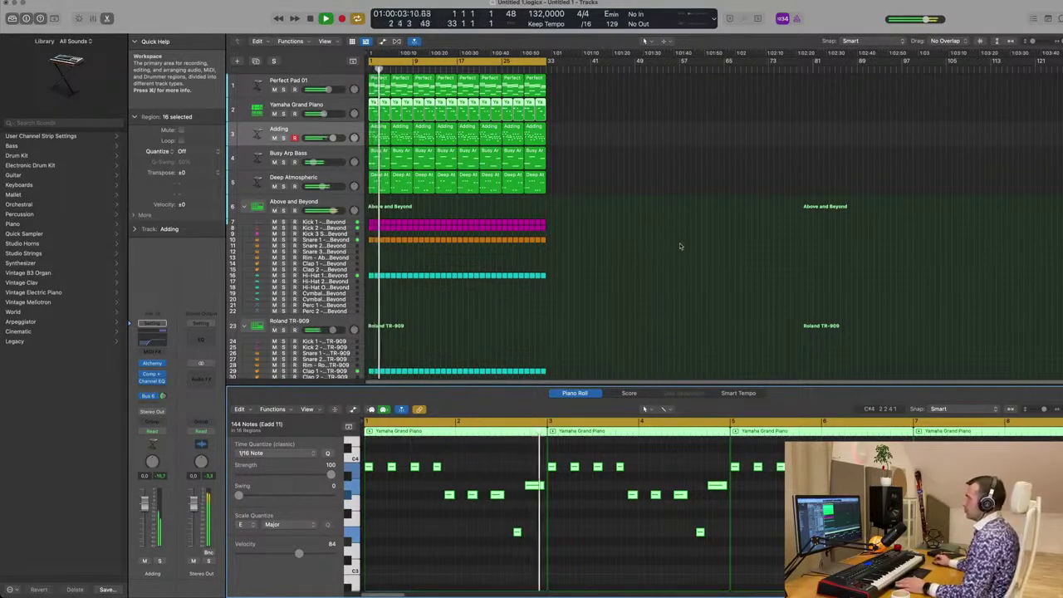
Step: Lower the Yamaha Grand Piano volume slightly and mute the Adding track while the loop plays
{"action": "left_click", "coordinate": [628, 252]}
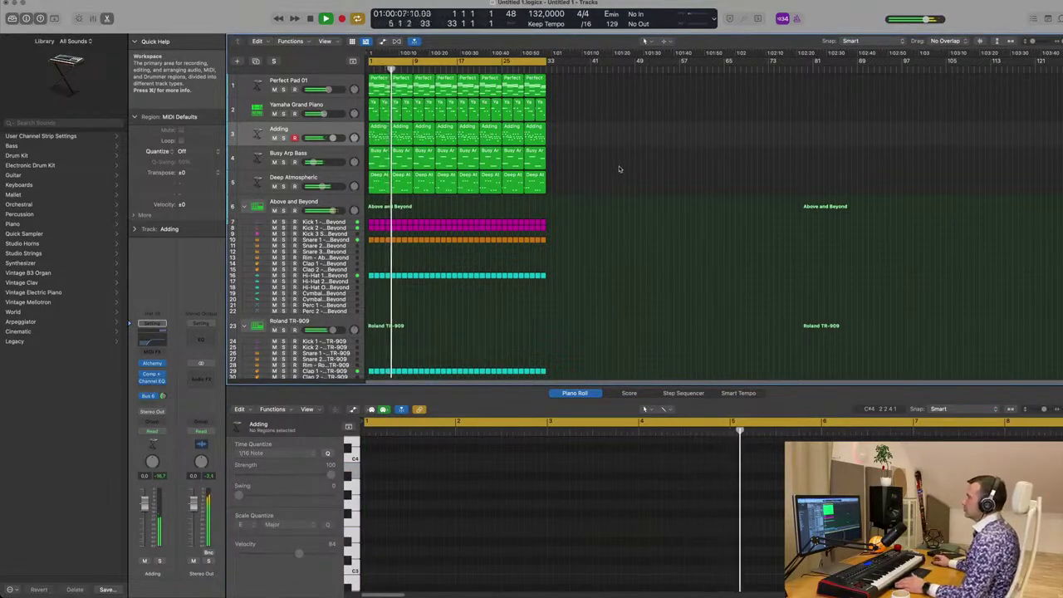
{"action": "left_click", "coordinate": [355, 130]}
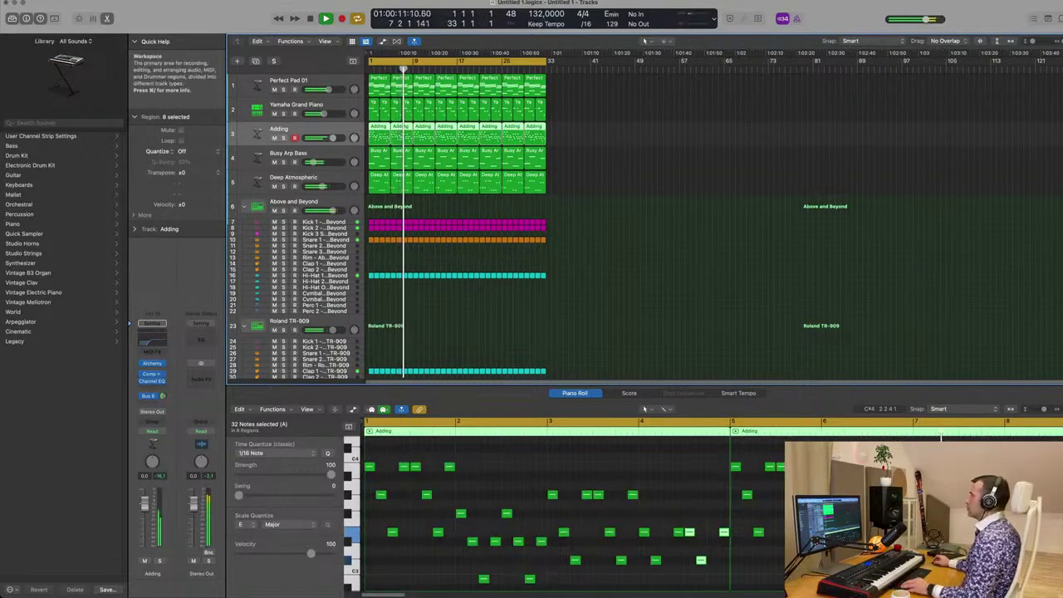
{"action": "scroll", "coordinate": [651, 271], "scroll_direction": "up", "scroll_amount": 3}
{"action": "scroll", "coordinate": [652, 271], "scroll_direction": "up", "scroll_amount": 3}
{"action": "scroll", "coordinate": [648, 271], "scroll_direction": "down", "scroll_amount": 2}
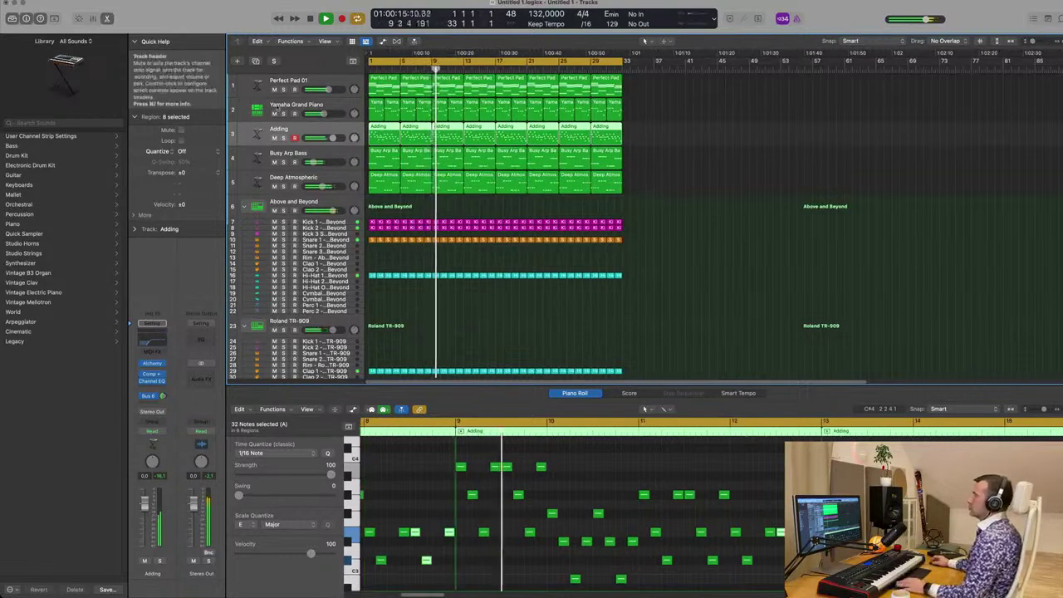
{"action": "left_click_drag", "start_coordinate": [323, 114], "coordinate": [319, 114]}
{"action": "key", "text": "Return"}
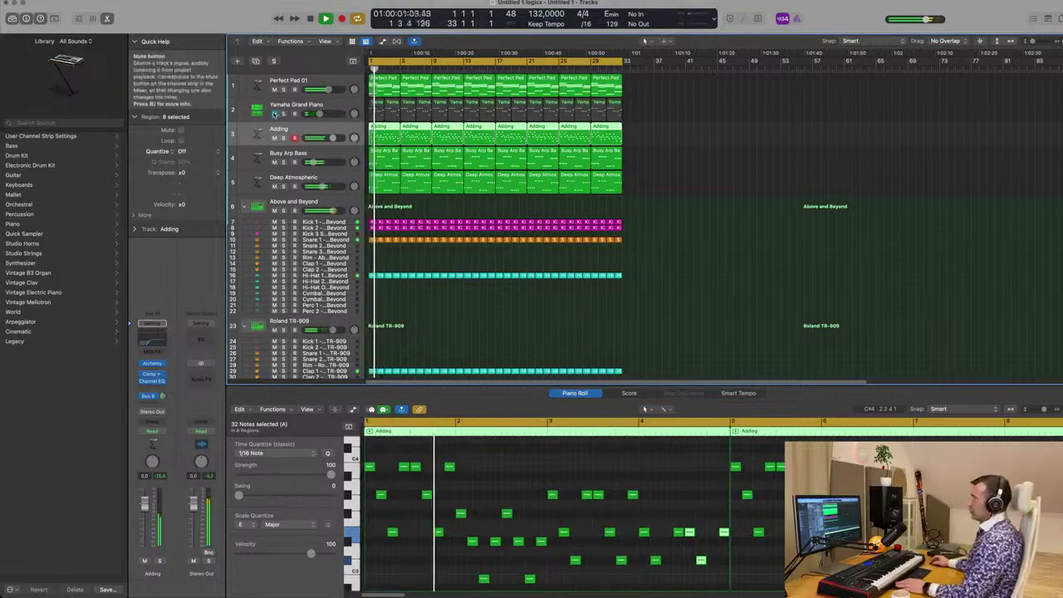
{"action": "left_click", "coordinate": [274, 137]}
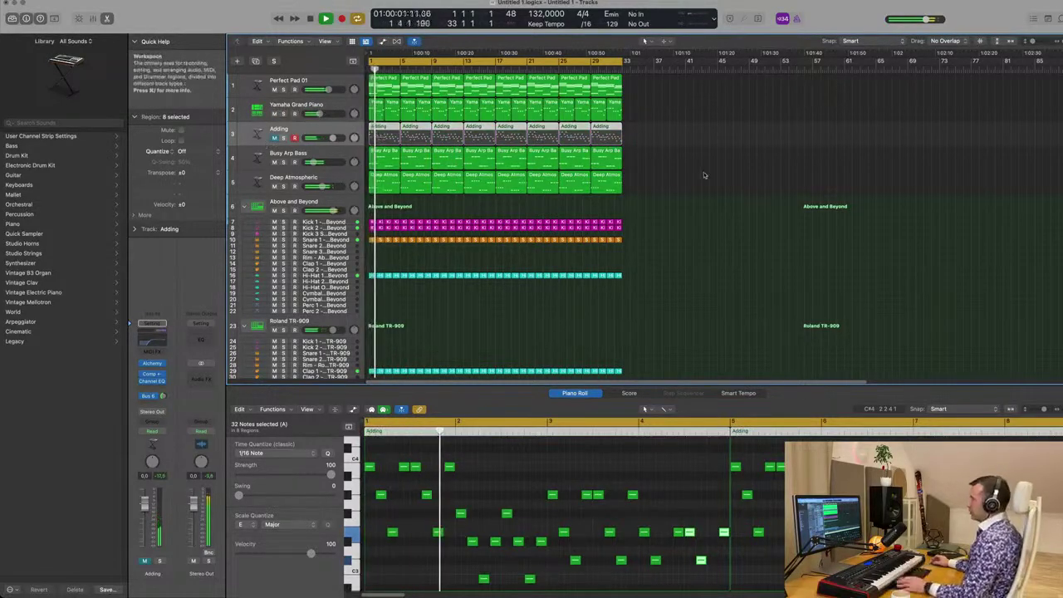
Step: Duplicate the Perfect Pad 01 track with its settings and copy its first four-bar region onto the new track at bar 1
{"action": "key", "text": "super+Right"}
{"action": "key", "text": "super+Left"}
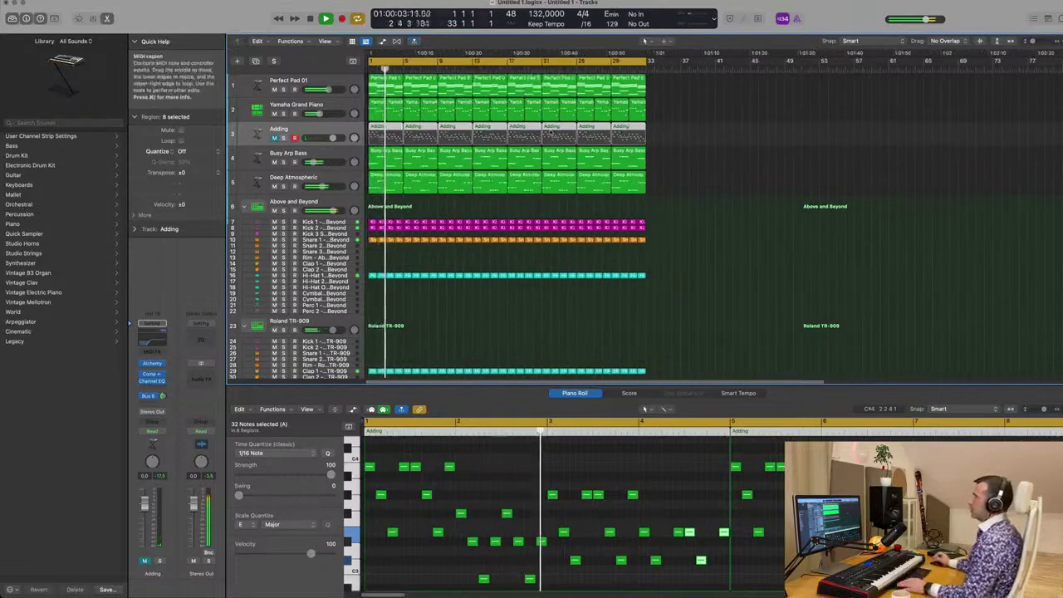
{"action": "left_click", "coordinate": [325, 87]}
{"action": "key", "text": "Return"}
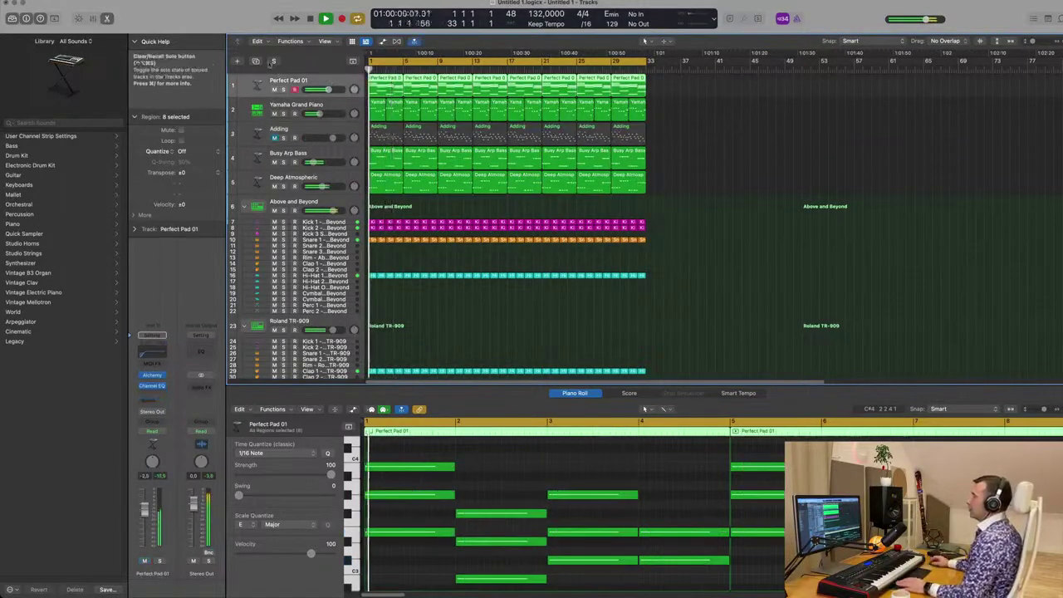
{"action": "key", "text": "super+d"}
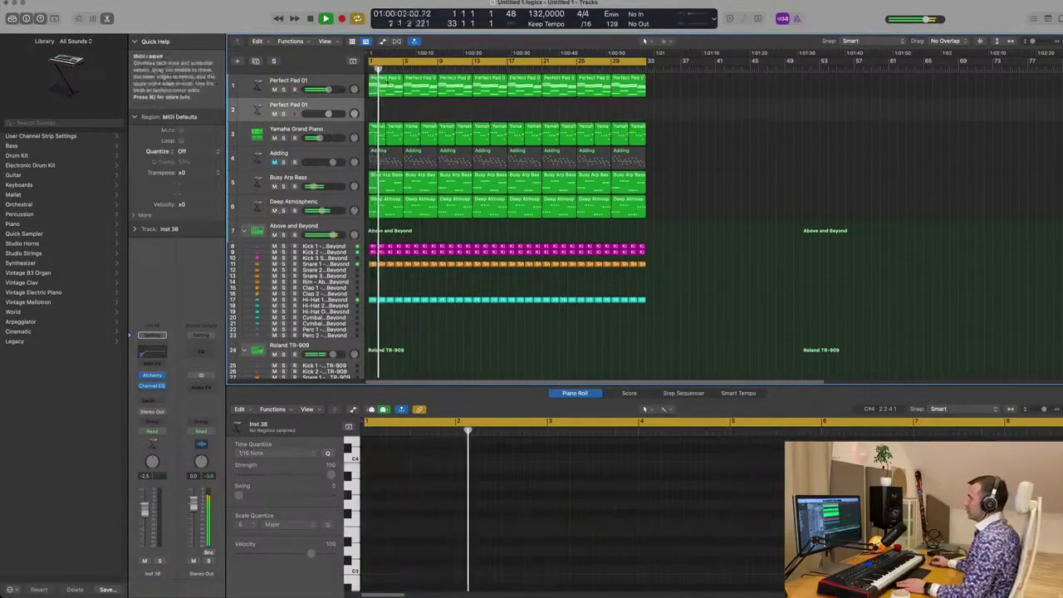
{"action": "left_click_drag", "start_coordinate": [387, 90], "coordinate": [390, 109]}
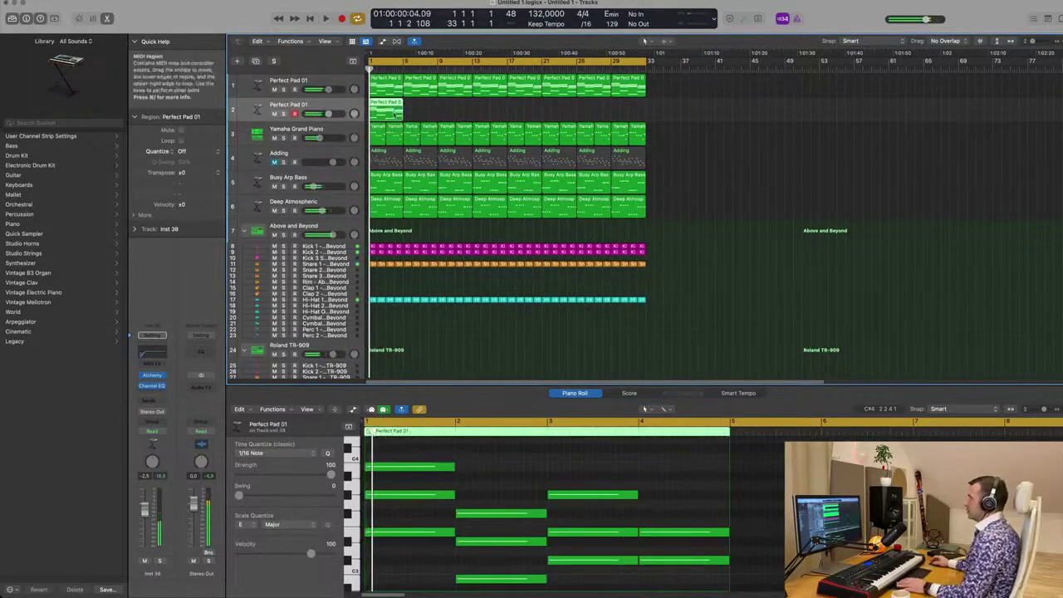
Step: Shorten all notes of the copied pad region to short stabs at the start of each bar, and play them back
{"action": "scroll", "coordinate": [500, 479], "scroll_direction": "down", "scroll_amount": 1}
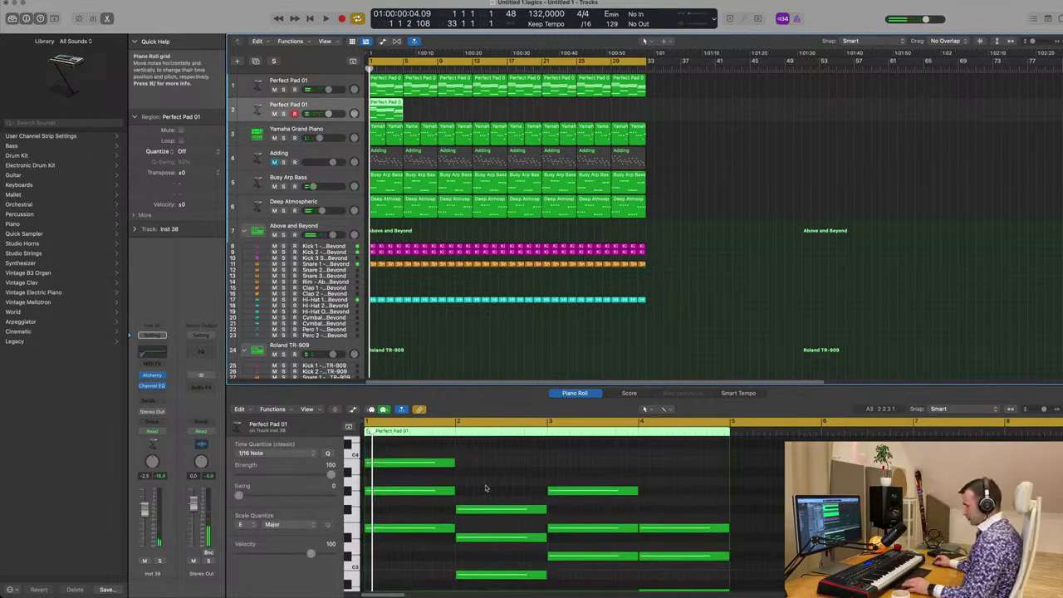
{"action": "key", "text": "super+a"}
{"action": "left_click", "coordinate": [384, 110]}
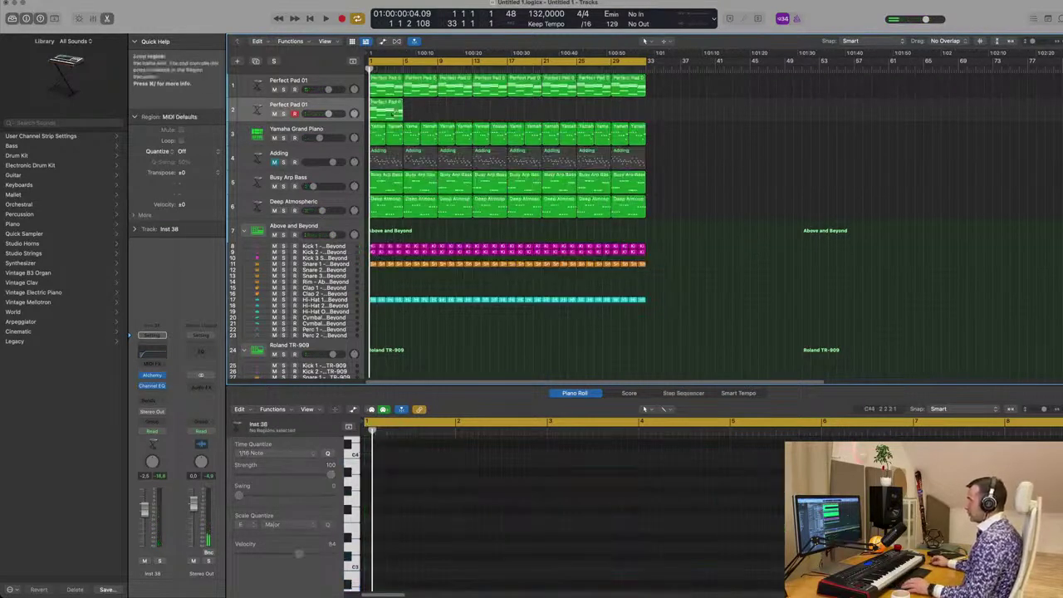
{"action": "key", "text": "super+a"}
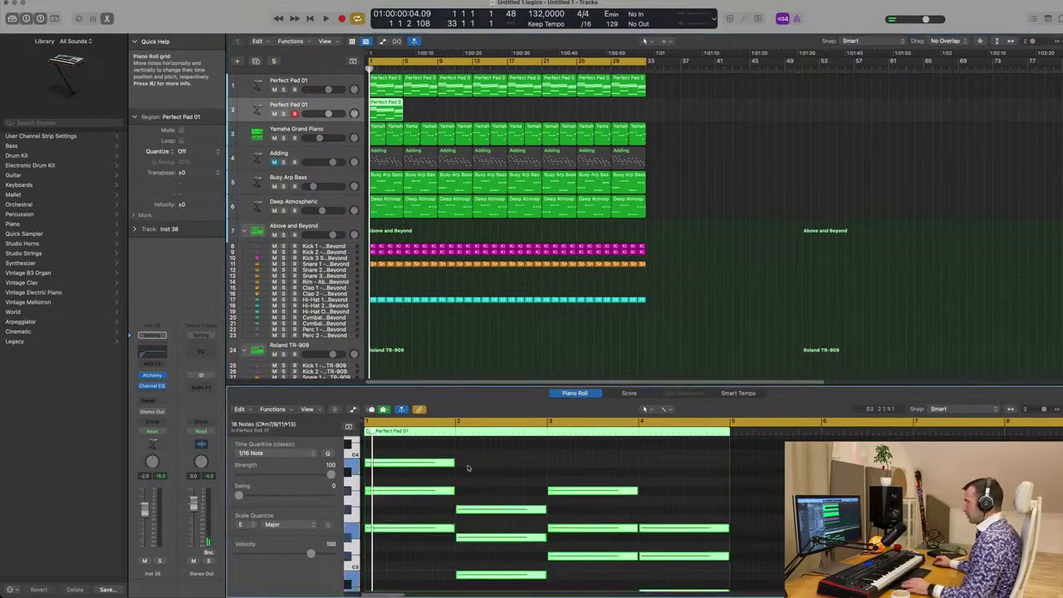
{"action": "left_click_drag", "start_coordinate": [455, 464], "coordinate": [375, 463]}
{"action": "key", "text": "space"}
{"action": "scroll", "coordinate": [412, 474], "scroll_direction": "up", "scroll_amount": 3}
{"action": "key", "text": "Return"}
{"action": "key", "text": "space"}
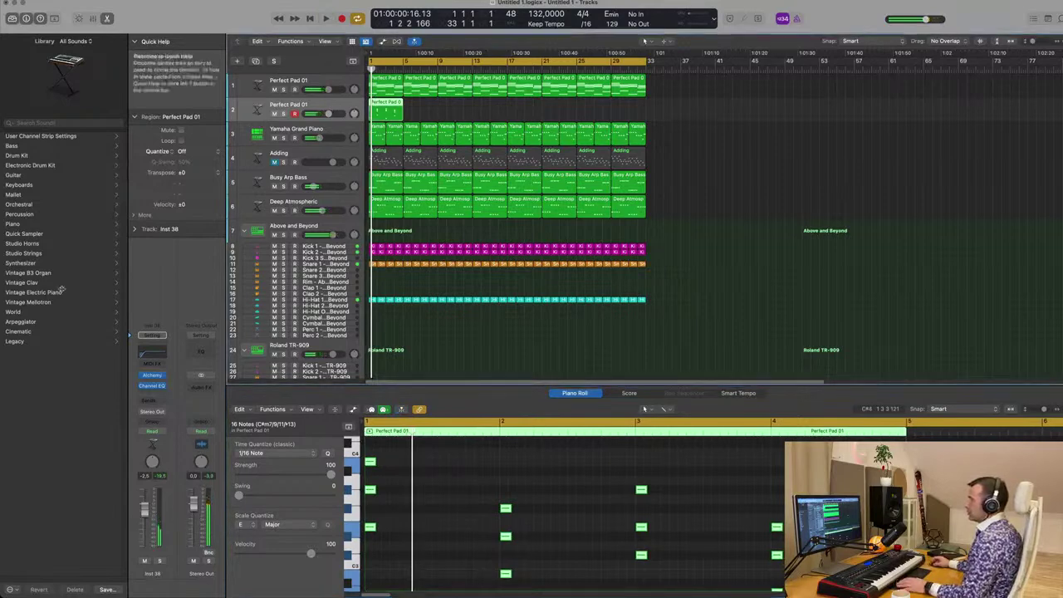
Step: Open Alchemy on the duplicated pad track, load the Black Diamond preset from the Leads category, and play it
{"action": "left_click", "coordinate": [151, 376]}
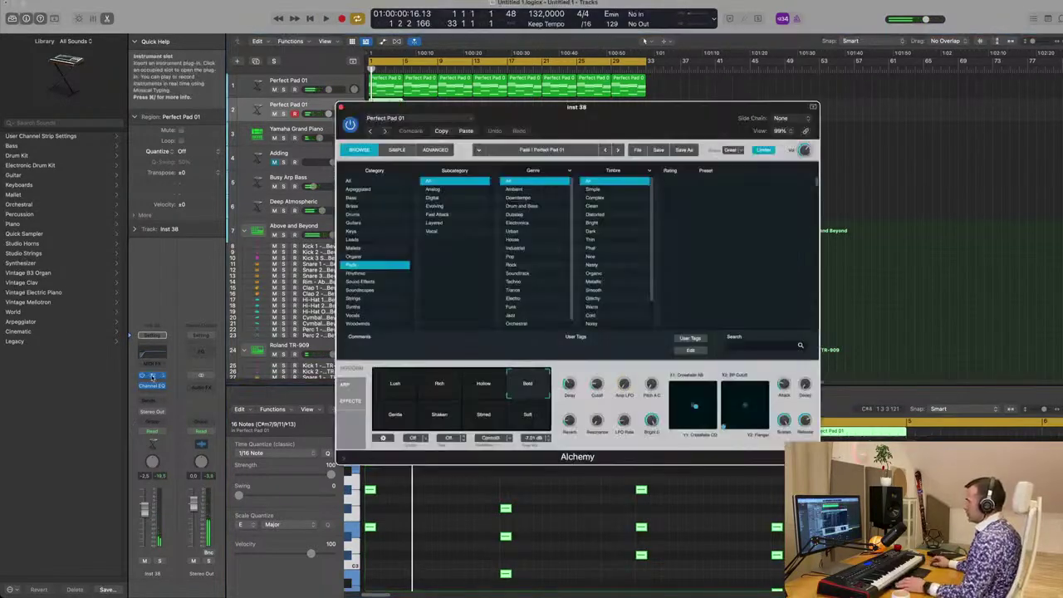
{"action": "left_click_drag", "start_coordinate": [681, 124], "coordinate": [669, 122]}
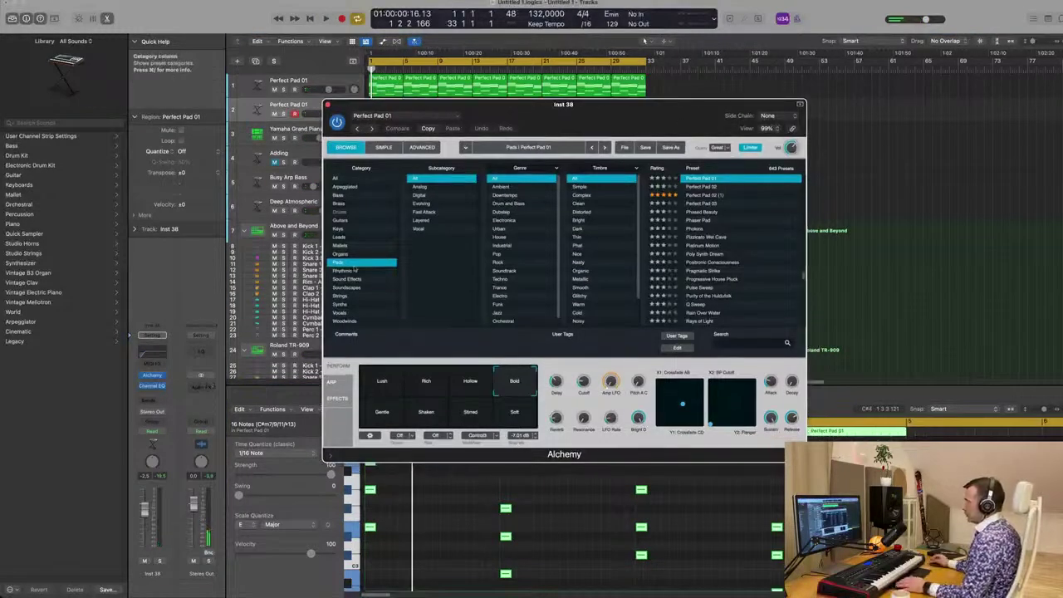
{"action": "left_click", "coordinate": [340, 237]}
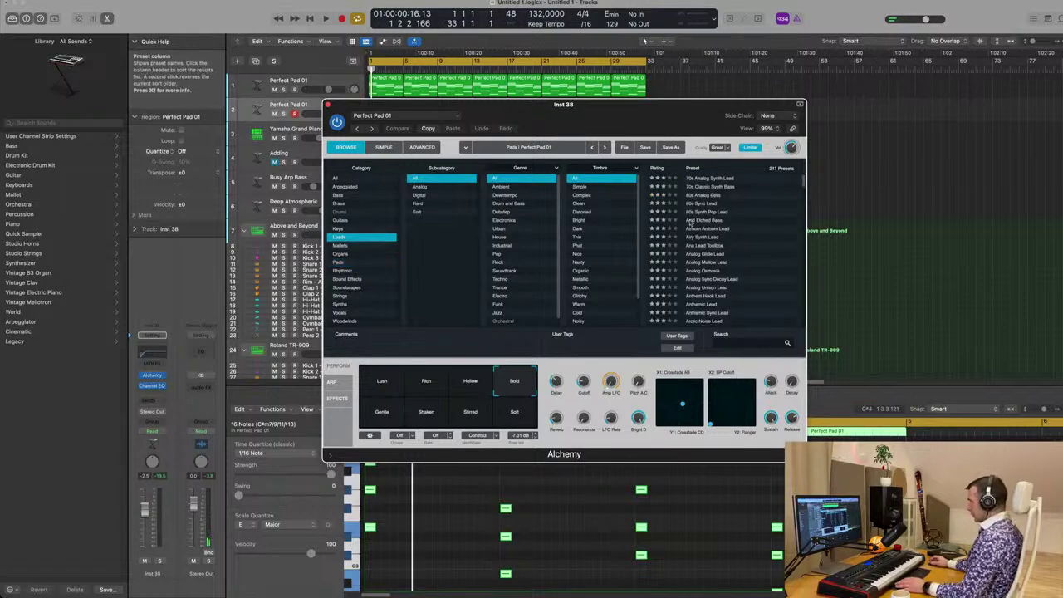
{"action": "scroll", "coordinate": [757, 242], "scroll_direction": "down", "scroll_amount": 5}
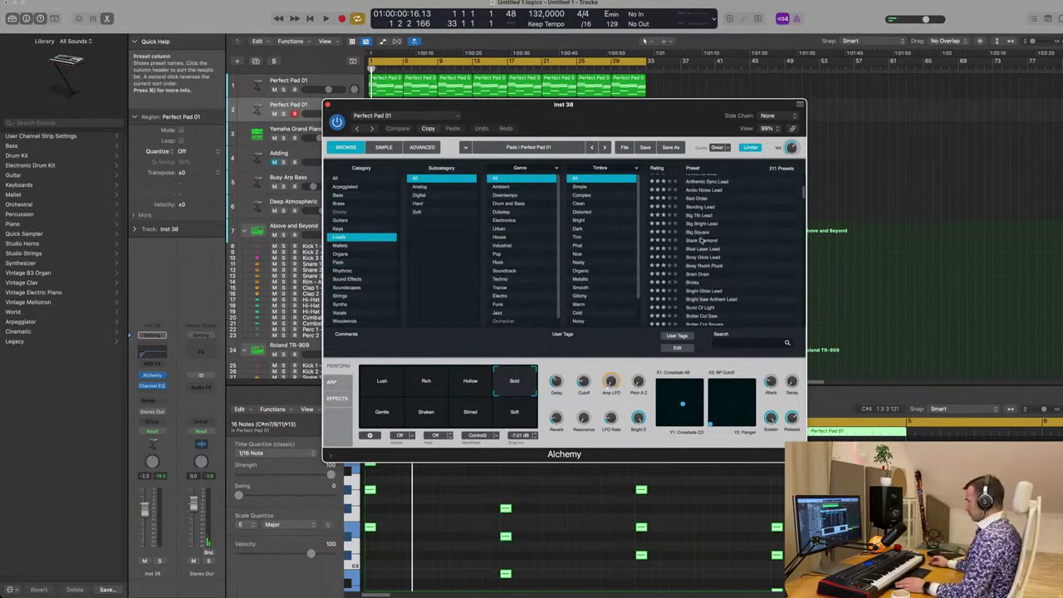
{"action": "left_click", "coordinate": [700, 240]}
{"action": "mouse_move", "coordinate": [667, 117]}
{"action": "left_mouse_down"}
{"action": "mouse_move", "coordinate": [902, 123]}
{"action": "mouse_move", "coordinate": [648, 116]}
{"action": "left_mouse_up"}
{"action": "key", "text": "space"}
Step: Audition the Black Diamond performance snapshots, including Deep Pad, Old Organ, Raindrops and Sine Vox, and settle on Sax Pad
{"action": "left_click", "coordinate": [419, 388]}
{"action": "left_click_drag", "start_coordinate": [561, 118], "coordinate": [794, 115]}
{"action": "left_click", "coordinate": [686, 377]}
{"action": "left_click", "coordinate": [730, 378]}
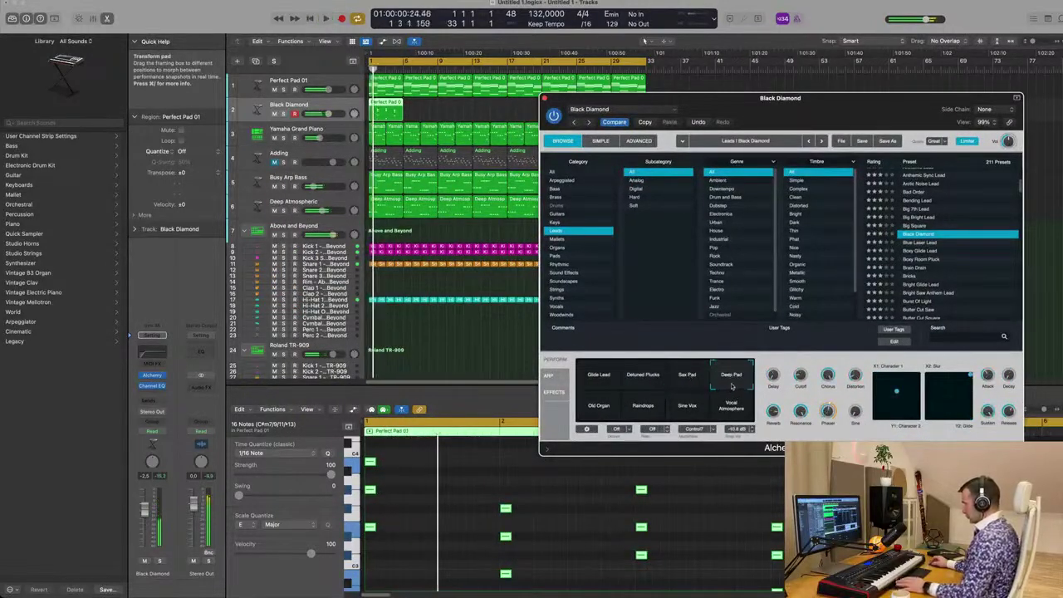
{"action": "left_click", "coordinate": [601, 406]}
{"action": "left_click", "coordinate": [643, 413]}
{"action": "left_click", "coordinate": [693, 412]}
{"action": "left_click", "coordinate": [688, 377]}
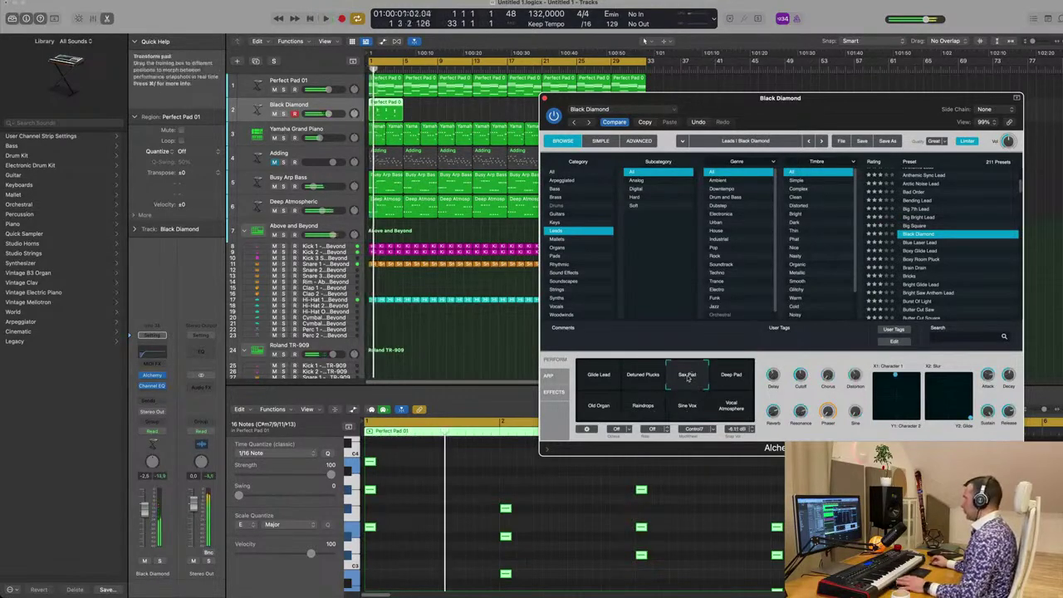
{"action": "left_click_drag", "start_coordinate": [835, 111], "coordinate": [700, 125]}
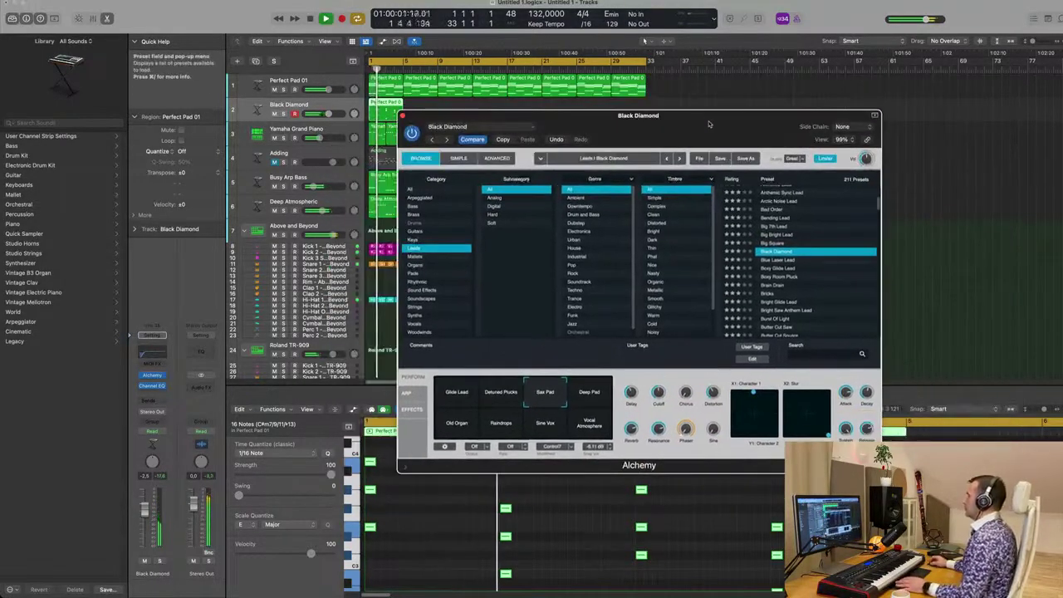
Step: Load the Blue Laser Lead preset and lower the track's volume to about -8 dB during playback
{"action": "left_click", "coordinate": [781, 261]}
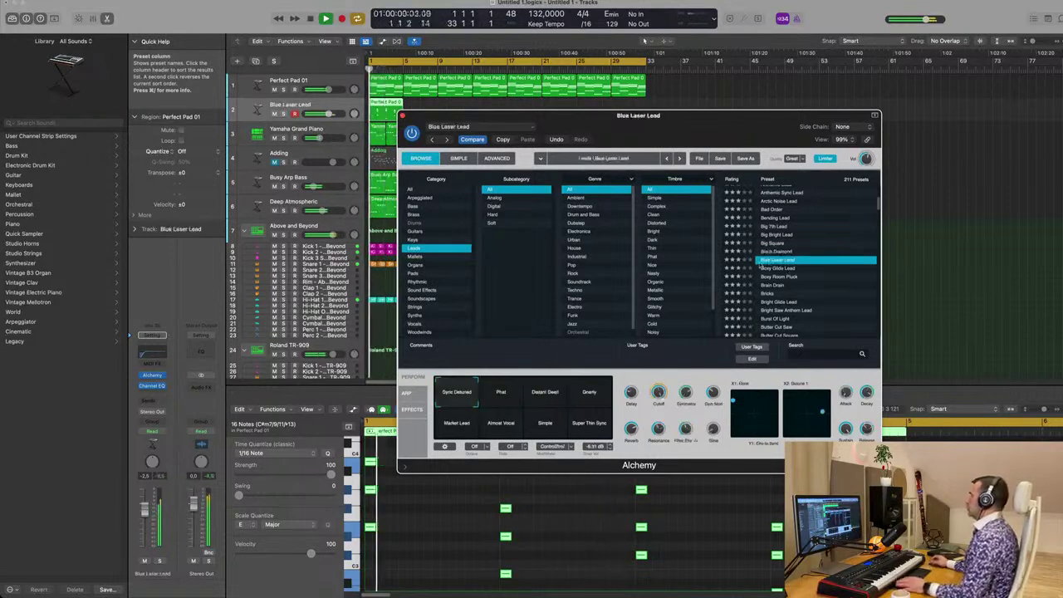
{"action": "left_click_drag", "start_coordinate": [144, 511], "coordinate": [146, 524]}
{"action": "key", "text": "space"}
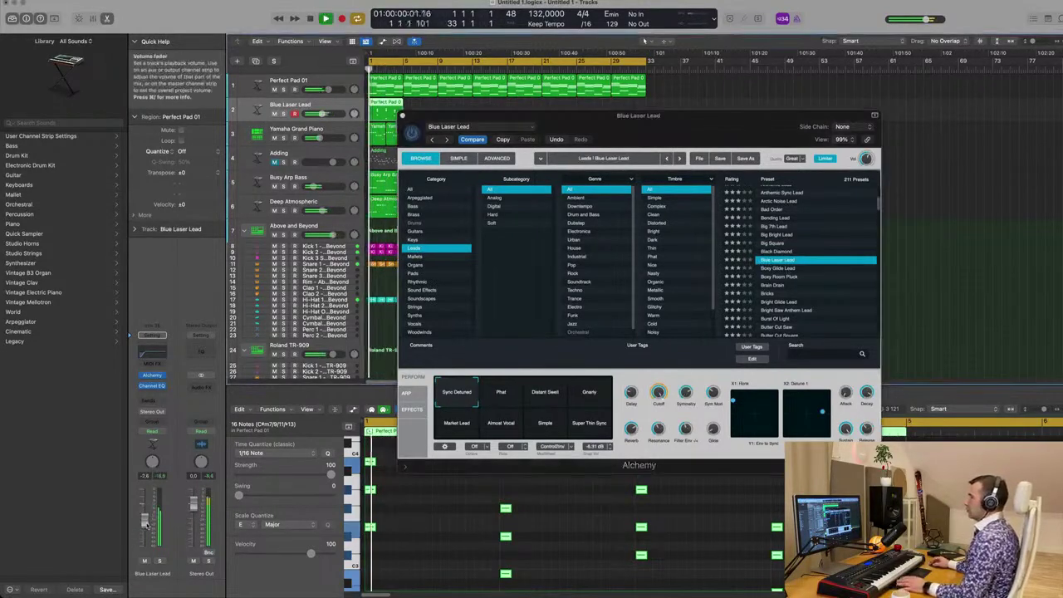
Step: Audition the Butter Cut Saw, Burst Of Light, Buzz Fuzz Phaser Bass and Classic lead presets, and load Classic Super Saw
{"action": "scroll", "coordinate": [823, 288], "scroll_direction": "down", "scroll_amount": 3}
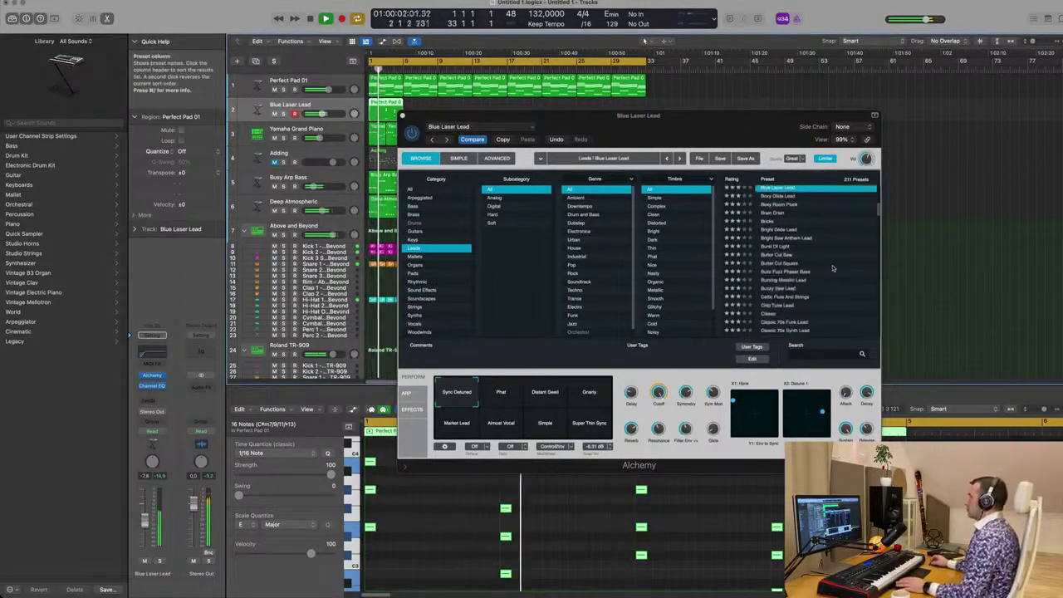
{"action": "left_click", "coordinate": [779, 255]}
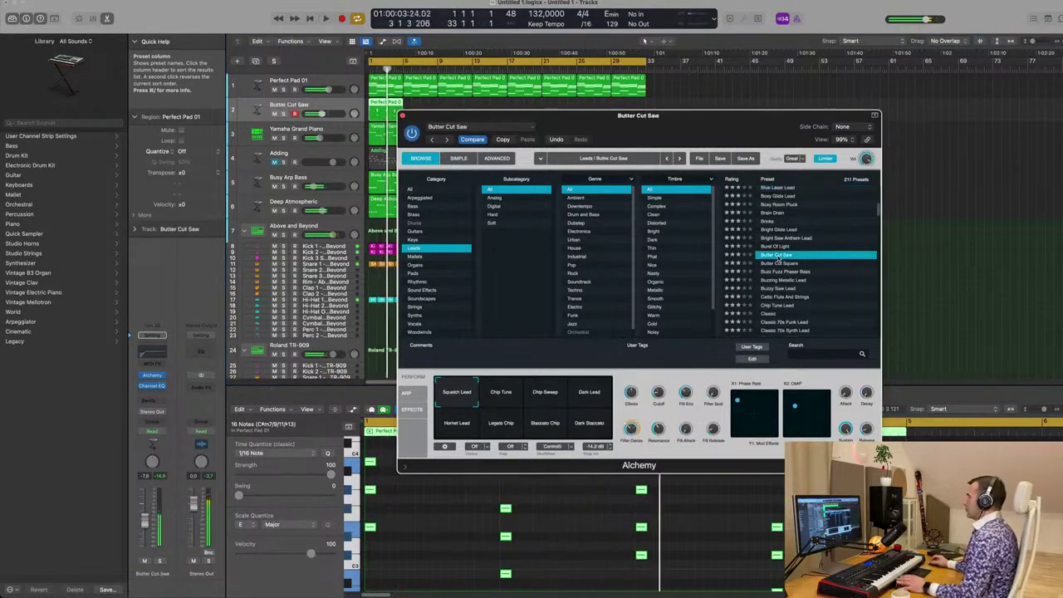
{"action": "key", "text": "Up"}
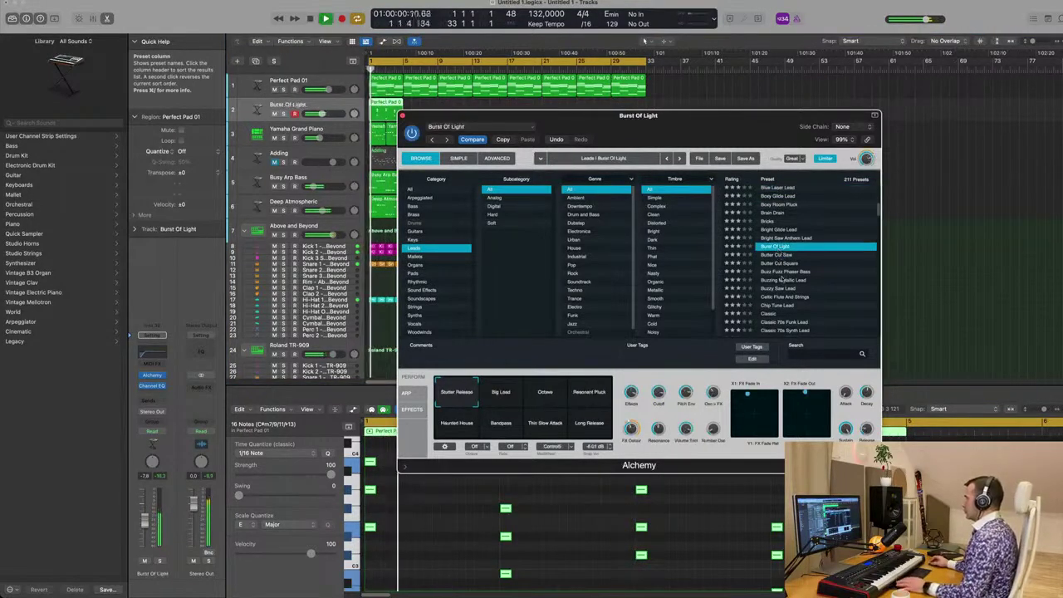
{"action": "left_click", "coordinate": [784, 271]}
{"action": "scroll", "coordinate": [809, 289], "scroll_direction": "down", "scroll_amount": 3}
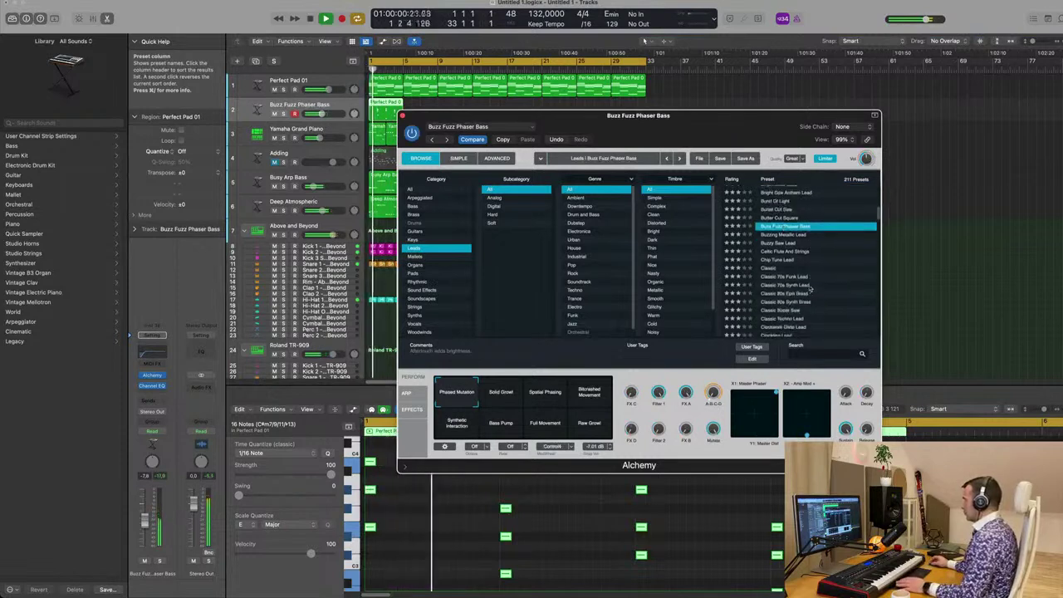
{"action": "left_click", "coordinate": [769, 268]}
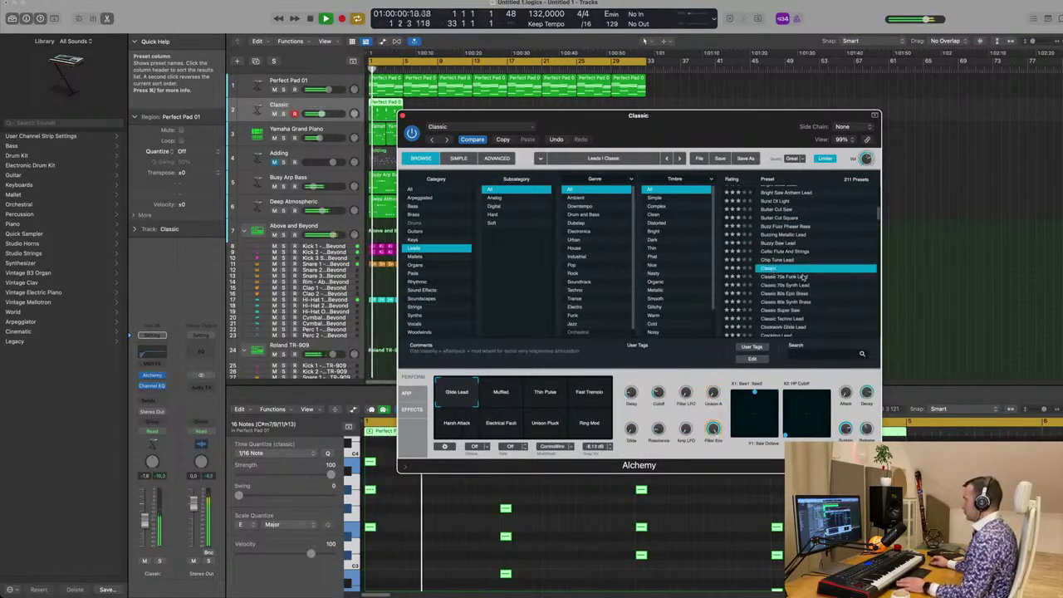
{"action": "scroll", "coordinate": [803, 278], "scroll_direction": "down", "scroll_amount": 2}
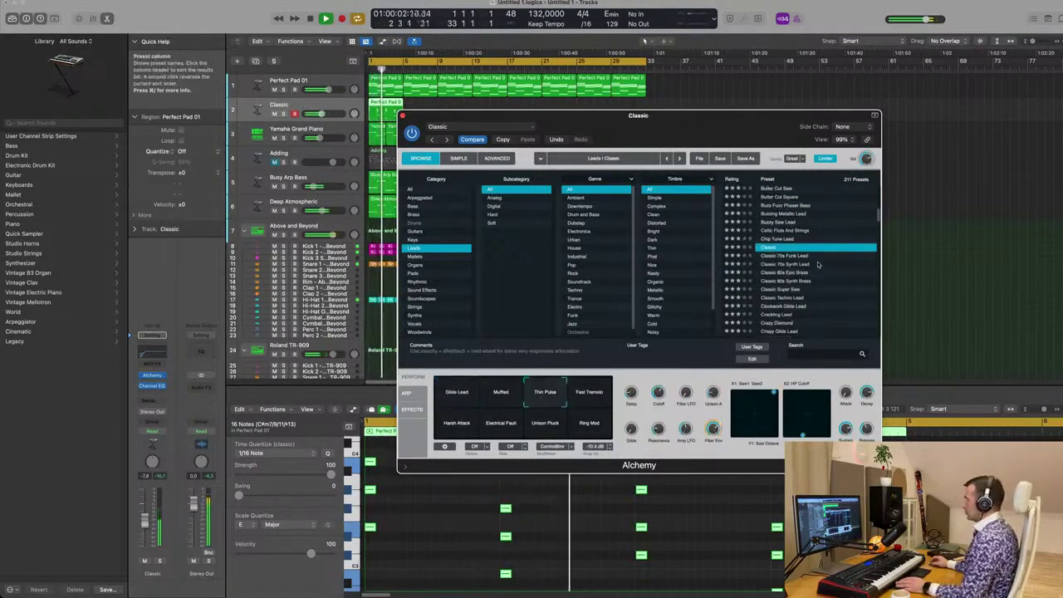
{"action": "scroll", "coordinate": [818, 264], "scroll_direction": "down", "scroll_amount": 5}
{"action": "left_click", "coordinate": [796, 213]}
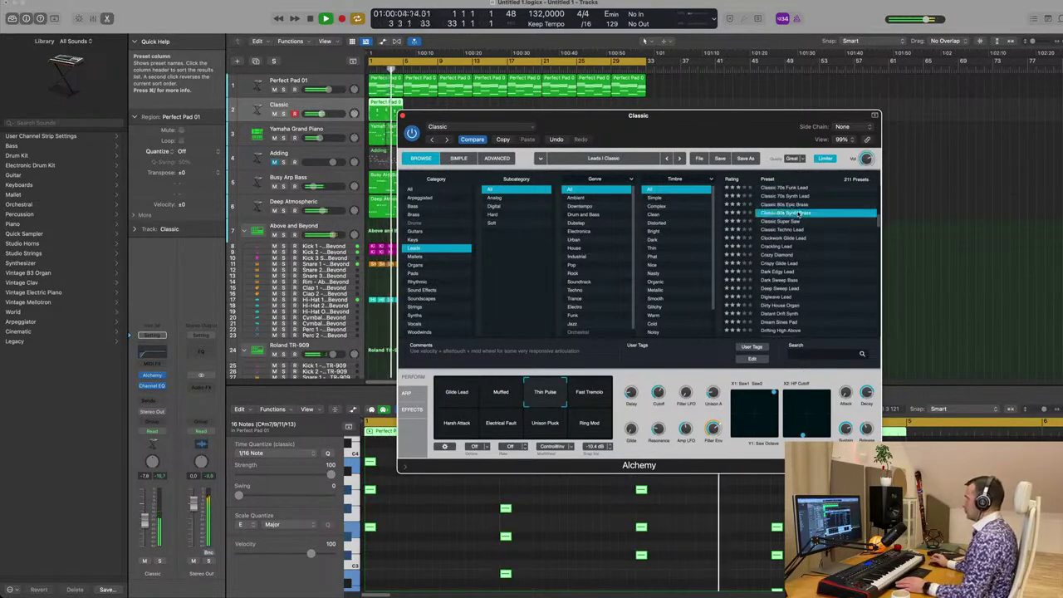
{"action": "left_click", "coordinate": [793, 221]}
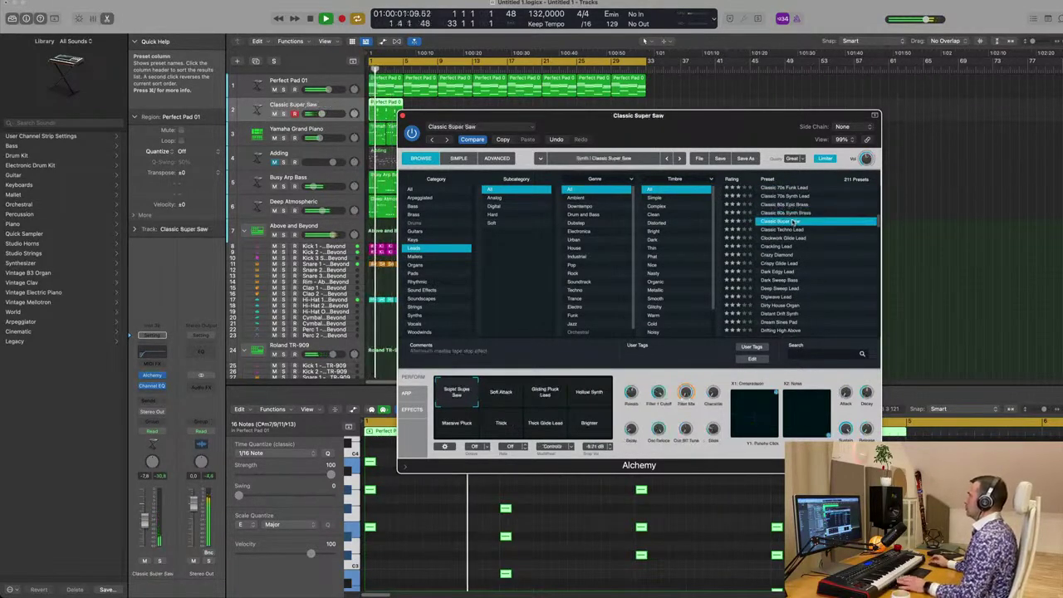
Step: Duplicate the stab chords in the piano roll until every bar has four short stabs, listening during playback
{"action": "left_click_drag", "start_coordinate": [739, 127], "coordinate": [891, 82]}
{"action": "scroll", "coordinate": [370, 498], "scroll_direction": "down", "scroll_amount": 2}
{"action": "left_click_drag", "start_coordinate": [370, 492], "coordinate": [395, 493]}
{"action": "key", "text": "space"}
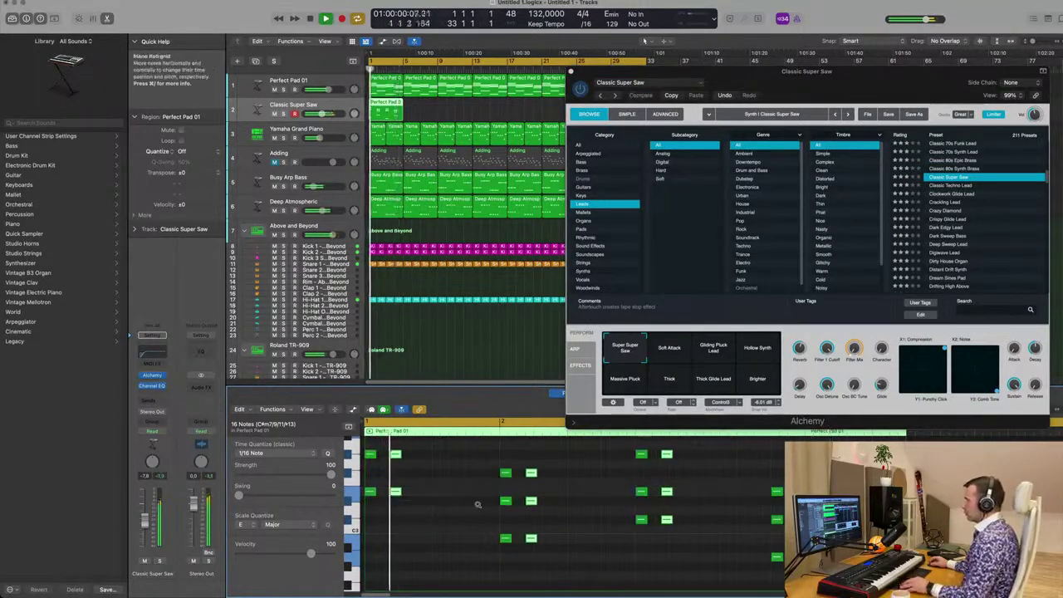
{"action": "key", "text": "super+Left"}
{"action": "left_click_drag", "start_coordinate": [393, 491], "coordinate": [429, 497]}
{"action": "scroll", "coordinate": [423, 514], "scroll_direction": "down", "scroll_amount": 1}
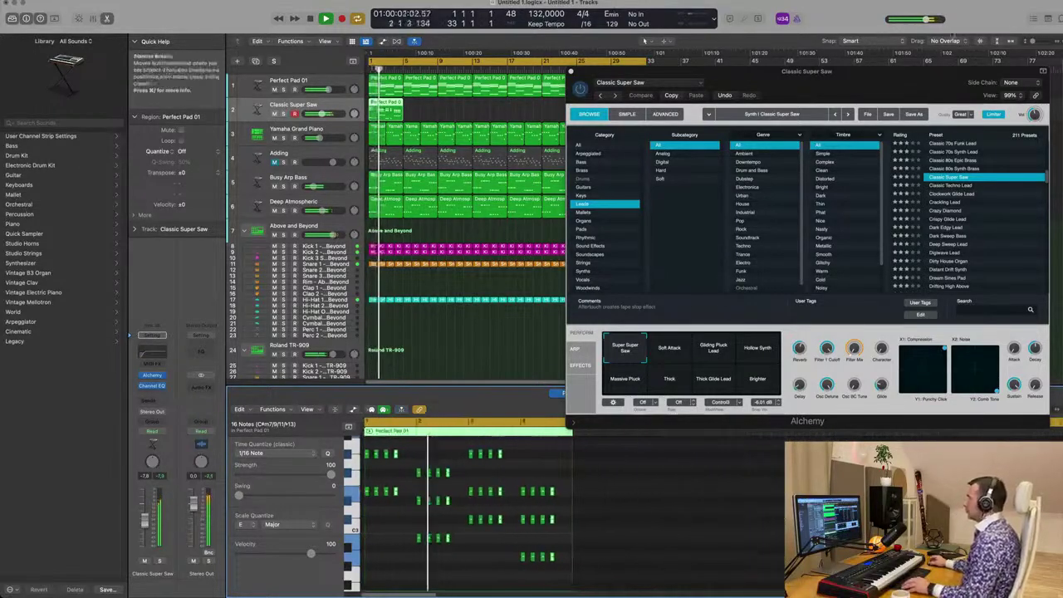
Step: Repeat the four-bar Classic Super Saw region up to bar 33 and play the arrangement from the start
{"action": "left_click_drag", "start_coordinate": [878, 80], "coordinate": [924, 91]}
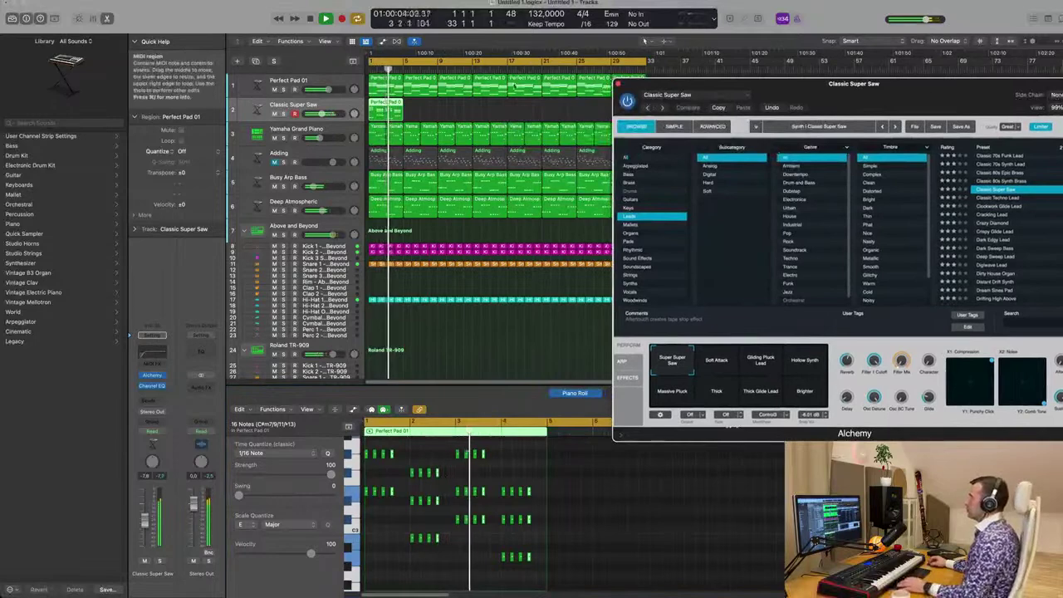
{"action": "left_click", "coordinate": [362, 110]}
{"action": "left_click", "coordinate": [362, 111]}
{"action": "key", "text": "space"}
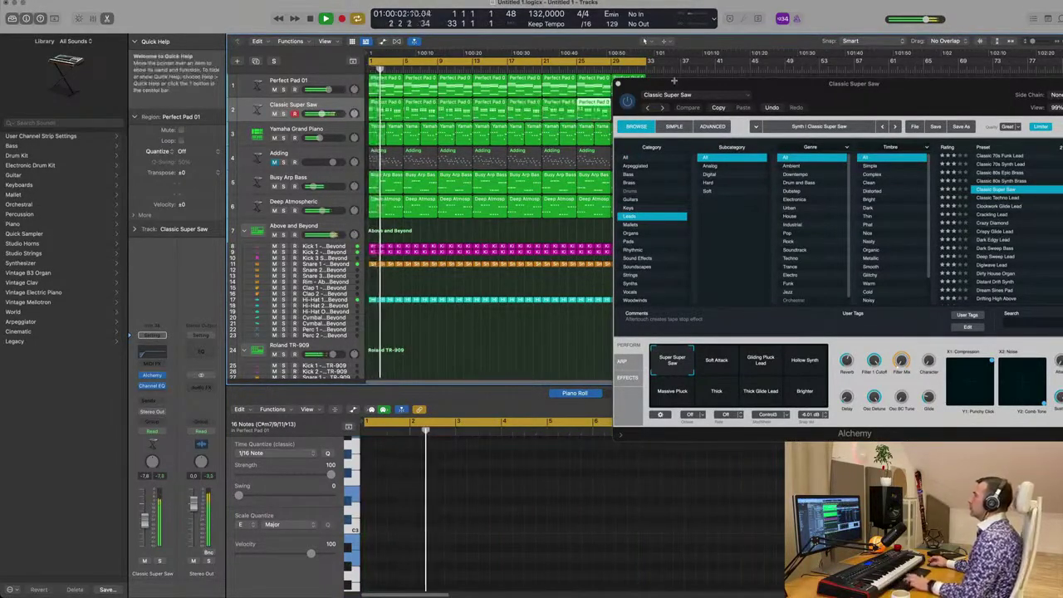
{"action": "left_click_drag", "start_coordinate": [756, 87], "coordinate": [605, 145]}
{"action": "key", "text": "super+r"}
{"action": "key", "text": "space"}
{"action": "key", "text": "space"}
Step: Audition Classic Super Saw's Gliding Pluck Lead and Hollow Synth snapshots, and return to Super Super Saw
{"action": "left_click", "coordinate": [557, 415]}
{"action": "left_click", "coordinate": [597, 421]}
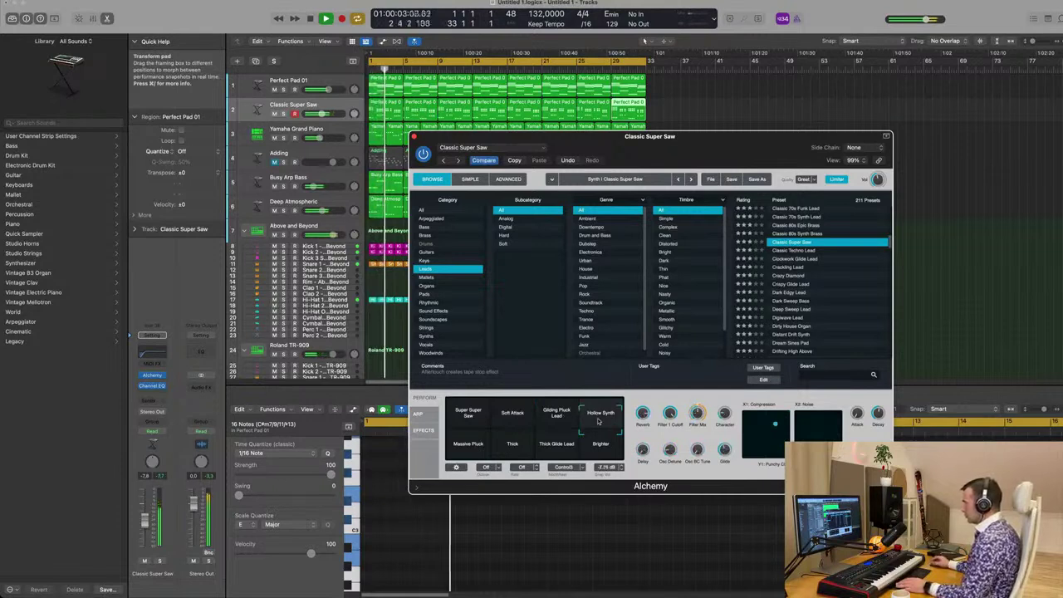
{"action": "left_click_drag", "start_coordinate": [606, 407], "coordinate": [469, 415]}
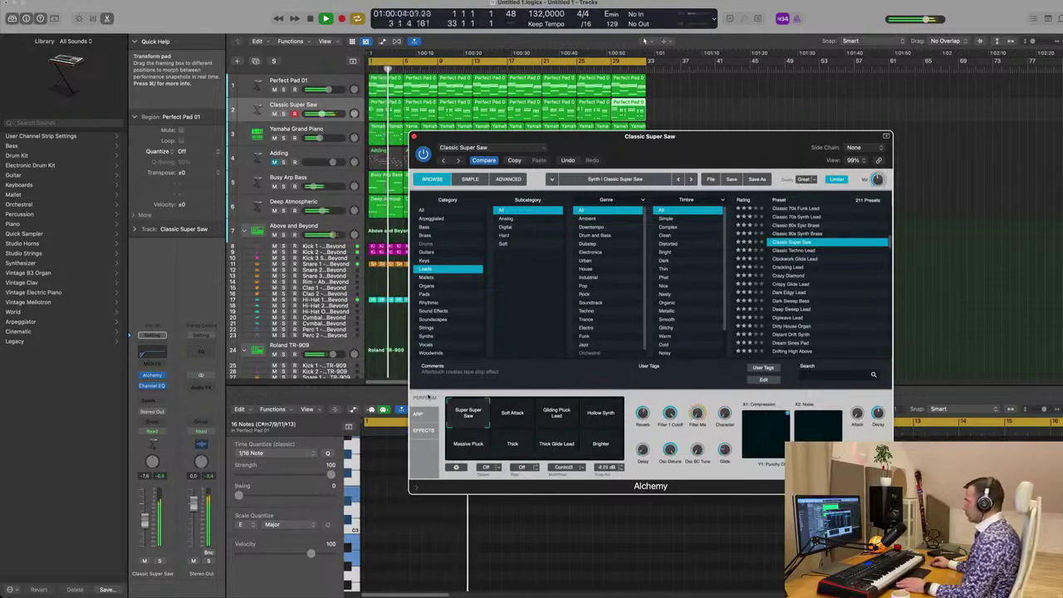
{"action": "left_click_drag", "start_coordinate": [708, 141], "coordinate": [755, 144]}
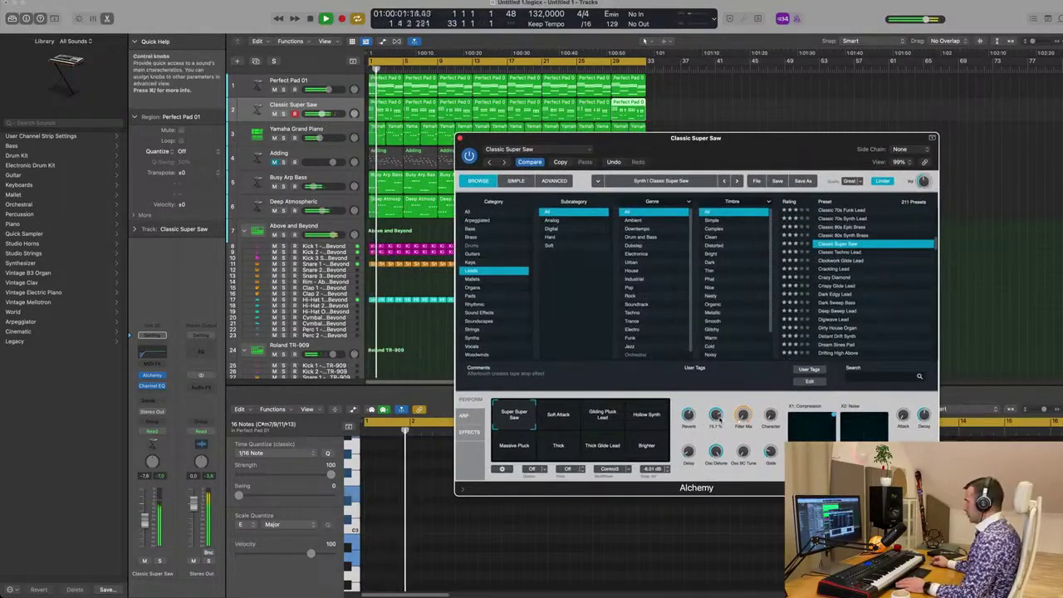
Step: Lower the Classic Super Saw track to about -12.2 dB and add a send to Bus 6
{"action": "left_click", "coordinate": [343, 106]}
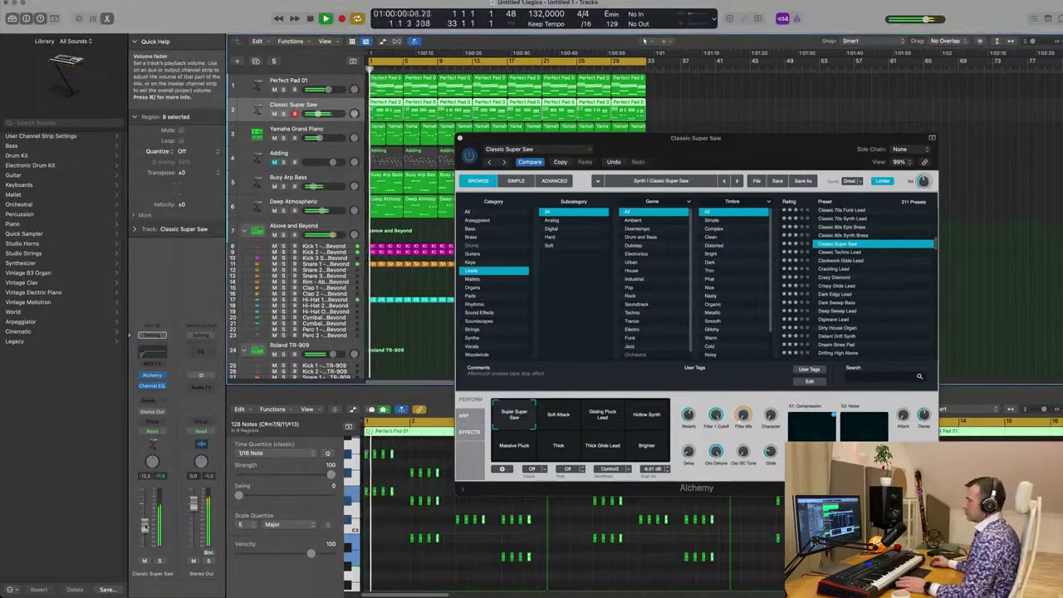
{"action": "left_click", "coordinate": [152, 401]}
{"action": "mouse_move", "coordinate": [165, 416]}
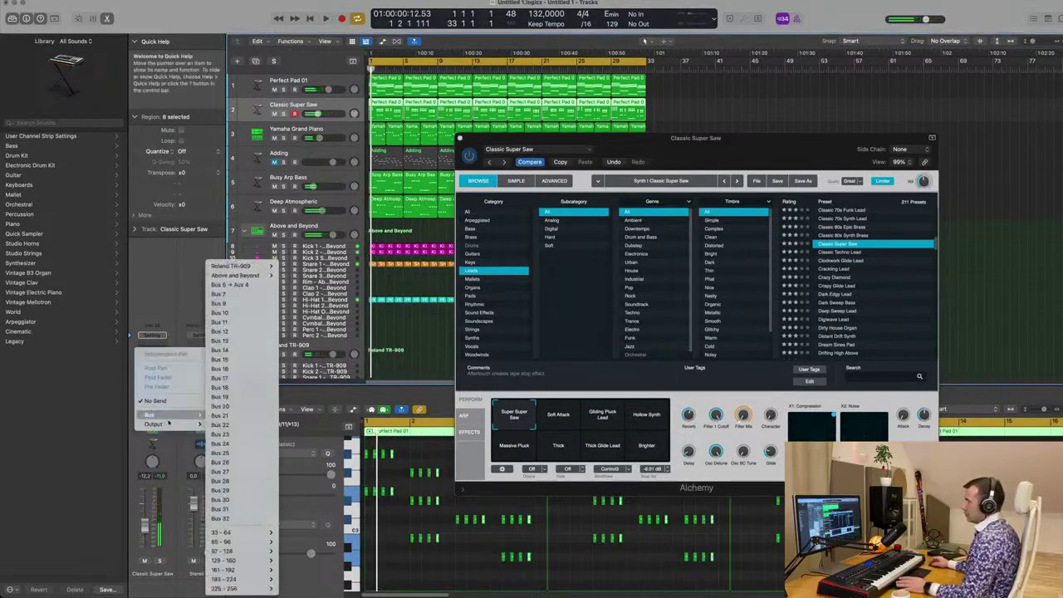
{"action": "left_click", "coordinate": [239, 286]}
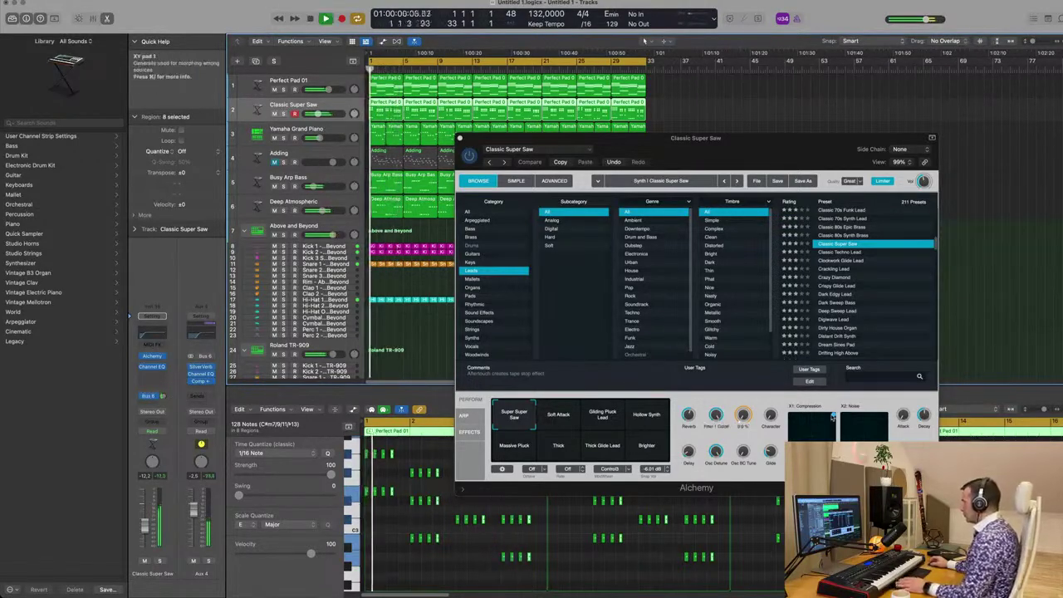
Step: Adjust Alchemy's Compression and Noise XY pads, raise the track volume to about -9 dB, and close the plug-in window
{"action": "left_click", "coordinate": [812, 433]}
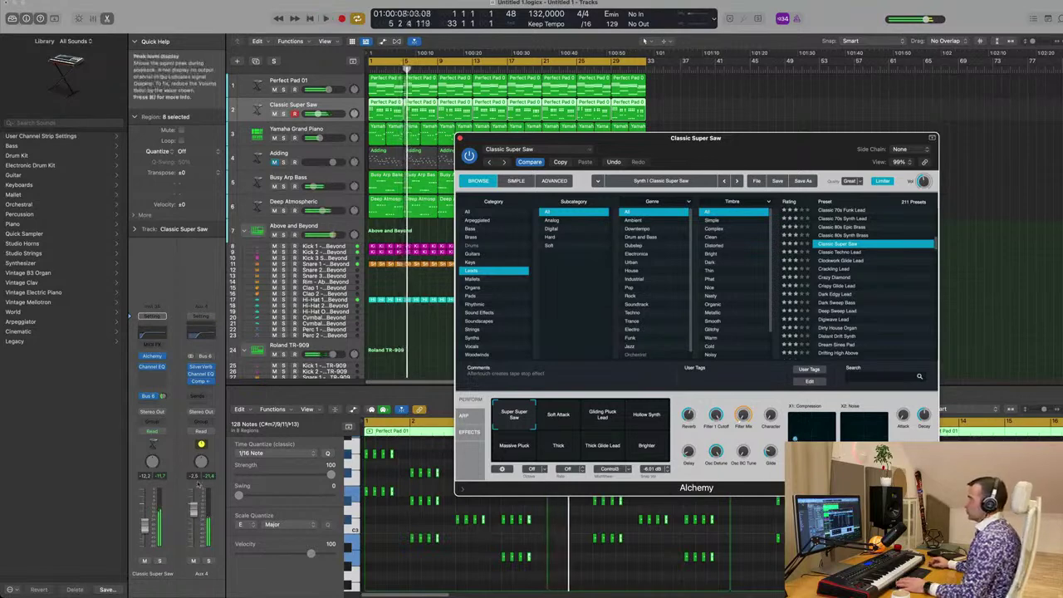
{"action": "left_click", "coordinate": [644, 40]}
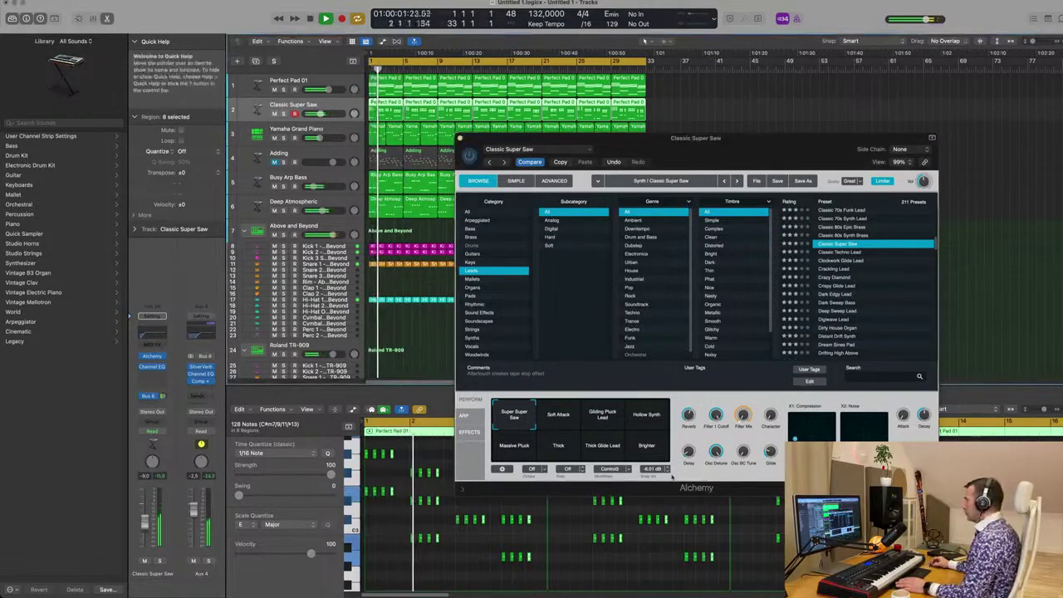
{"action": "left_click", "coordinate": [813, 428]}
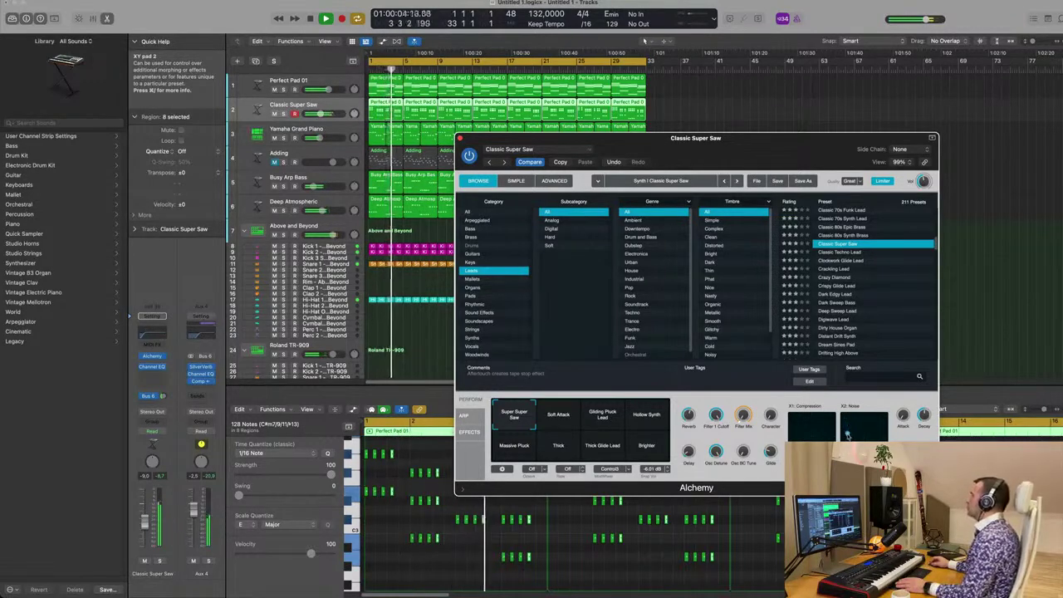
{"action": "key", "text": "space"}
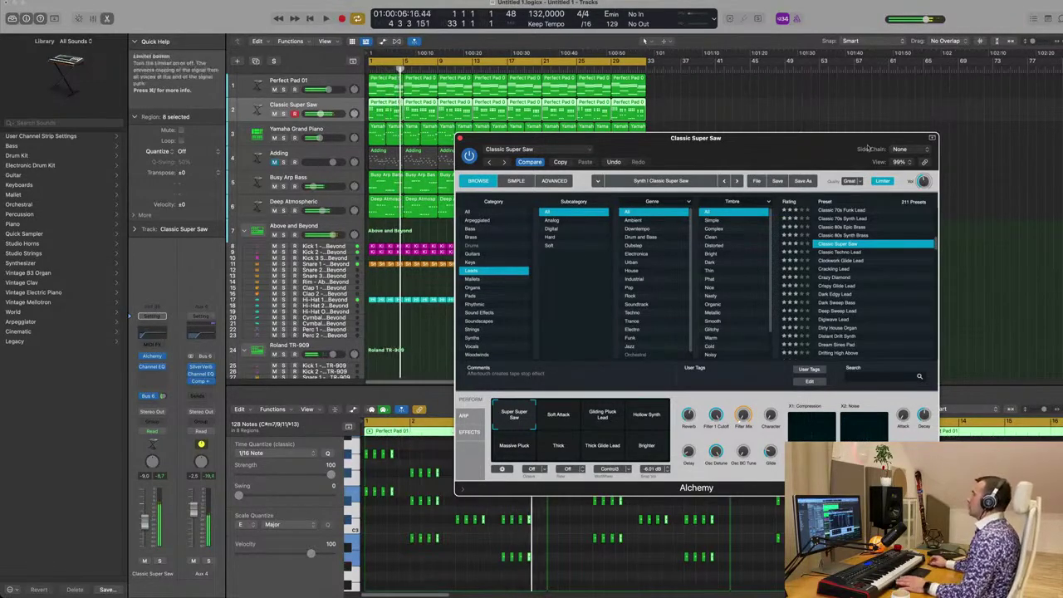
{"action": "left_click_drag", "start_coordinate": [653, 145], "coordinate": [688, 163]}
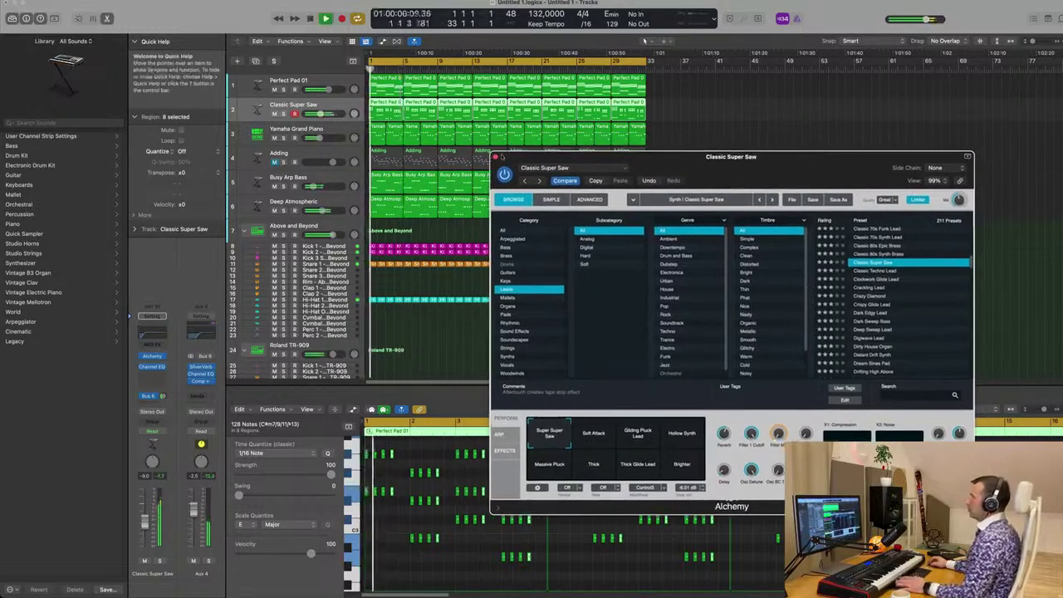
{"action": "left_click", "coordinate": [496, 156]}
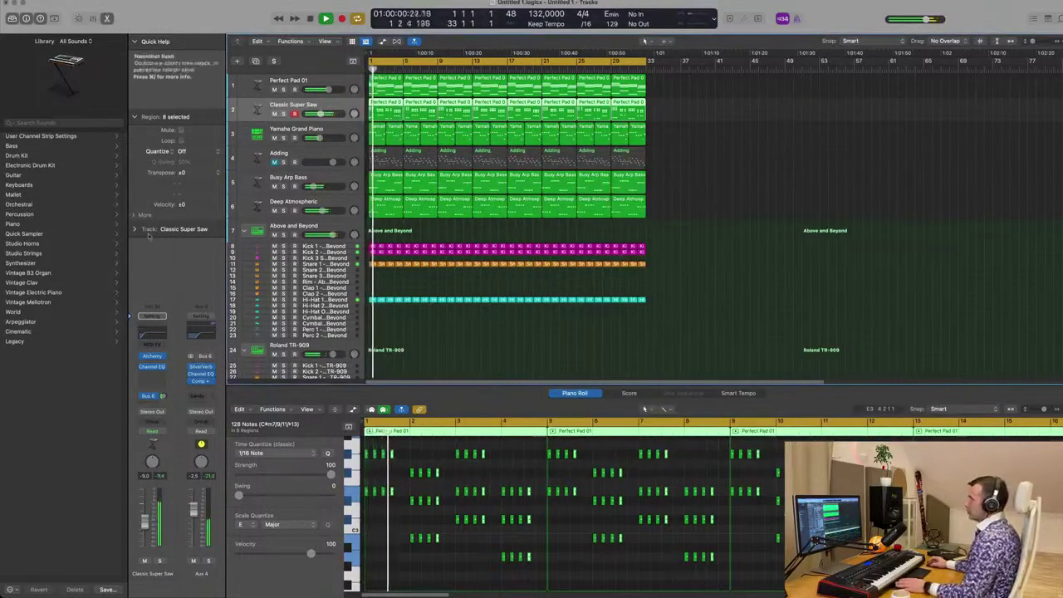
Step: Copy the compressor from the Aux 4 channel to the Classic Super Saw channel and lower its volume to about -15.4 dB
{"action": "key", "text": "space"}
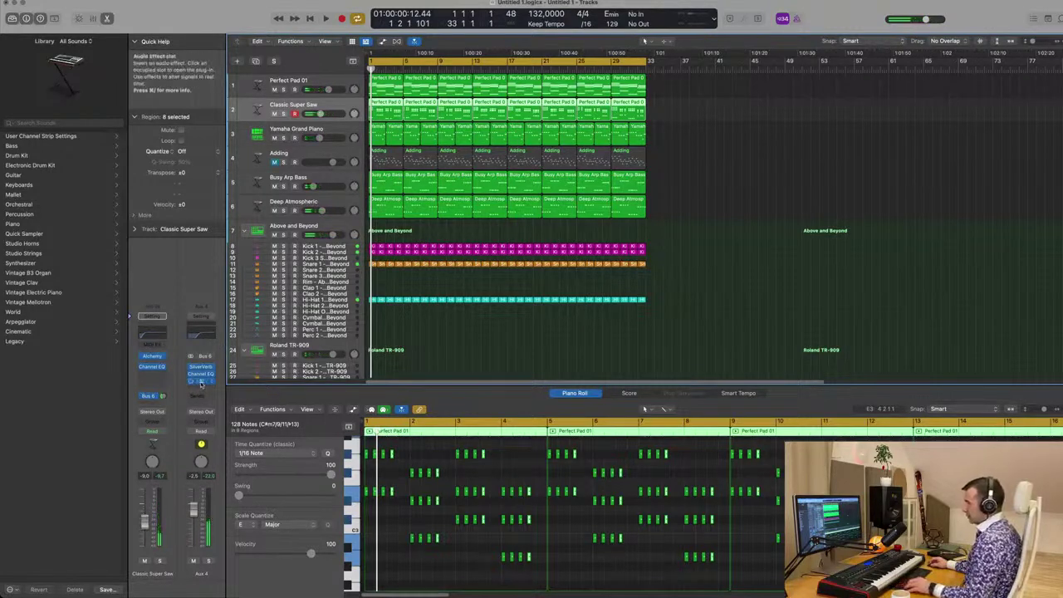
{"action": "key", "text": "space"}
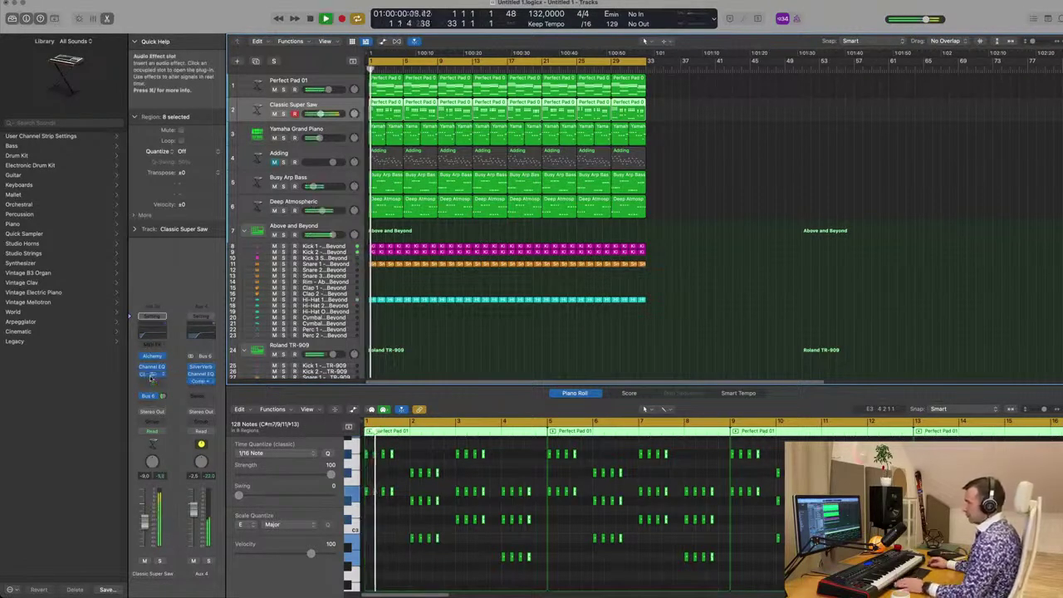
{"action": "left_click_drag", "start_coordinate": [144, 521], "coordinate": [144, 535]}
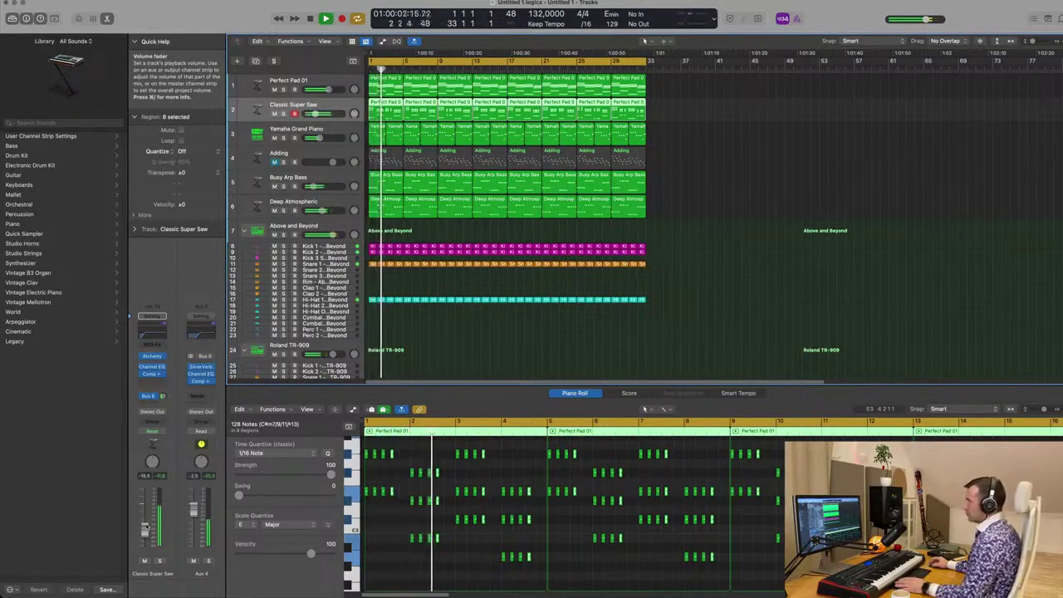
Step: Add a fifth stab chord to every bar across all Classic Super Saw regions, play it back, and deselect the regions
{"action": "key", "text": "Return"}
{"action": "scroll", "coordinate": [416, 460], "scroll_direction": "up", "scroll_amount": 3}
{"action": "scroll", "coordinate": [416, 460], "scroll_direction": "up", "scroll_amount": 3}
{"action": "key", "text": "space"}
{"action": "left_click_drag", "start_coordinate": [395, 456], "coordinate": [421, 459]}
{"action": "key", "text": "space"}
{"action": "scroll", "coordinate": [418, 465], "scroll_direction": "down", "scroll_amount": 3}
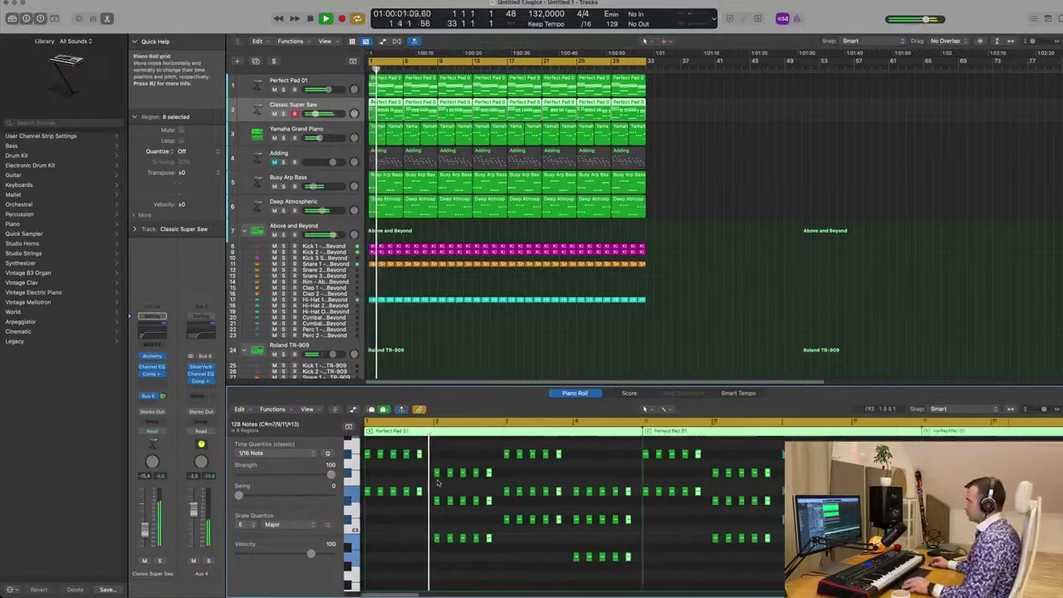
{"action": "left_click", "coordinate": [518, 353]}
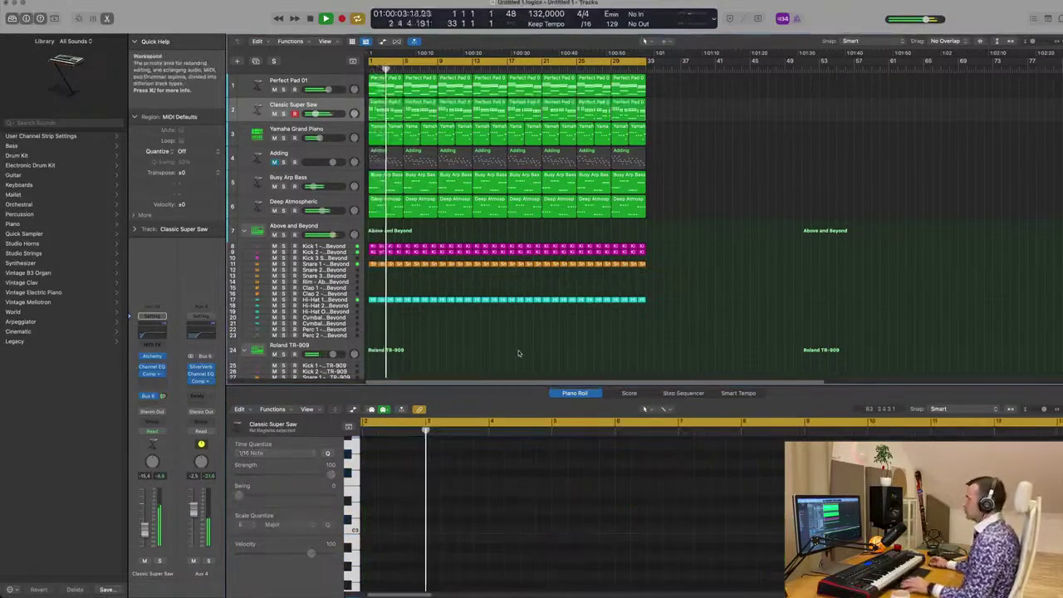
Step: Return playback to the start and copy a one-bar hi-hat region to bar 1 of the Roland TR-909 crash track
{"action": "scroll", "coordinate": [518, 352], "scroll_direction": "up", "scroll_amount": 4}
{"action": "scroll", "coordinate": [518, 351], "scroll_direction": "down", "scroll_amount": 1}
{"action": "key", "text": "super+Left"}
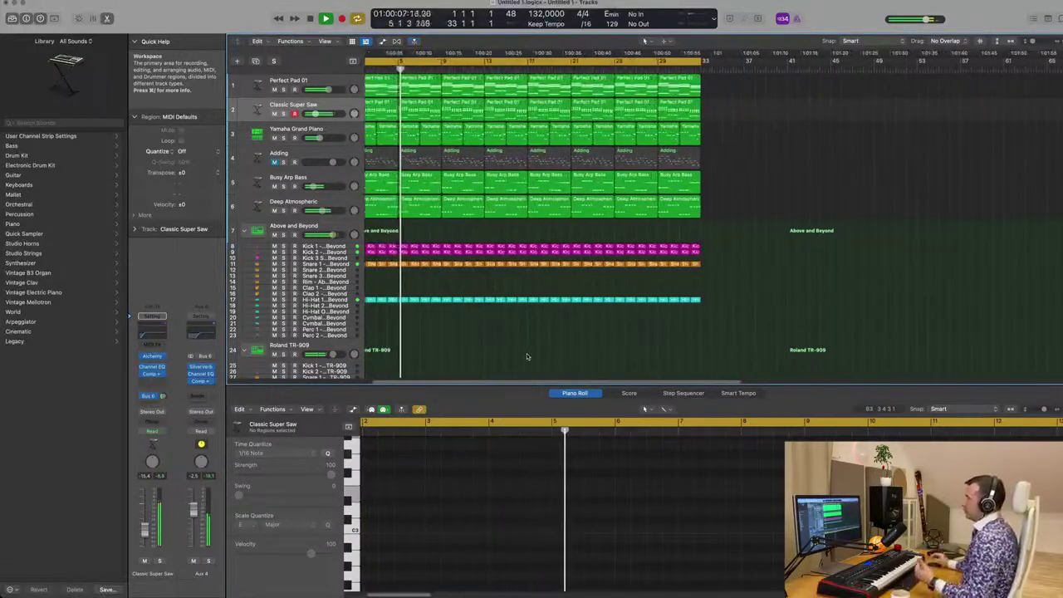
{"action": "scroll", "coordinate": [465, 304], "scroll_direction": "down", "scroll_amount": 3}
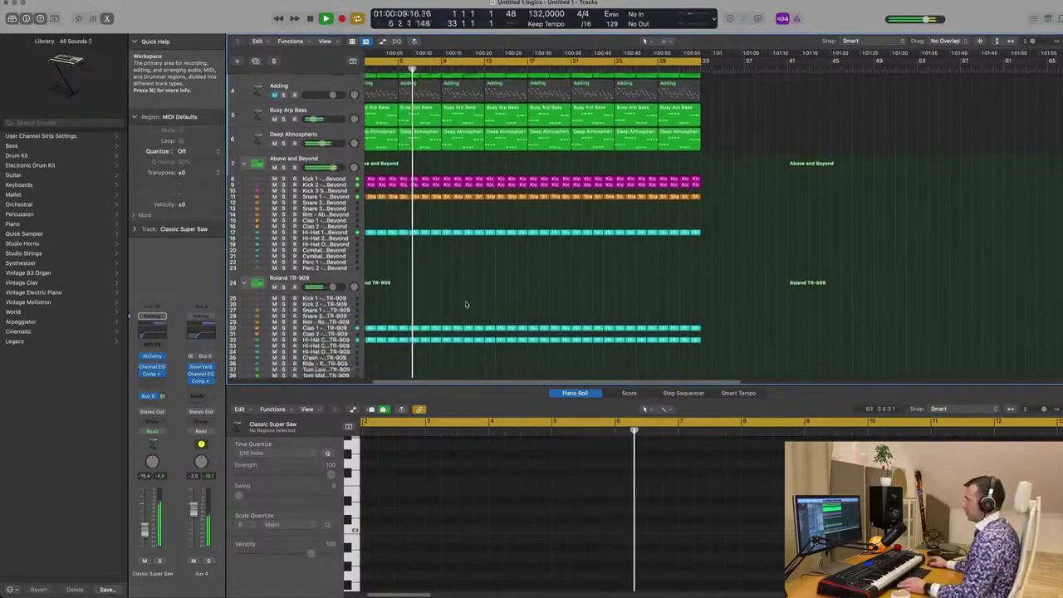
{"action": "scroll", "coordinate": [465, 303], "scroll_direction": "down", "scroll_amount": 2}
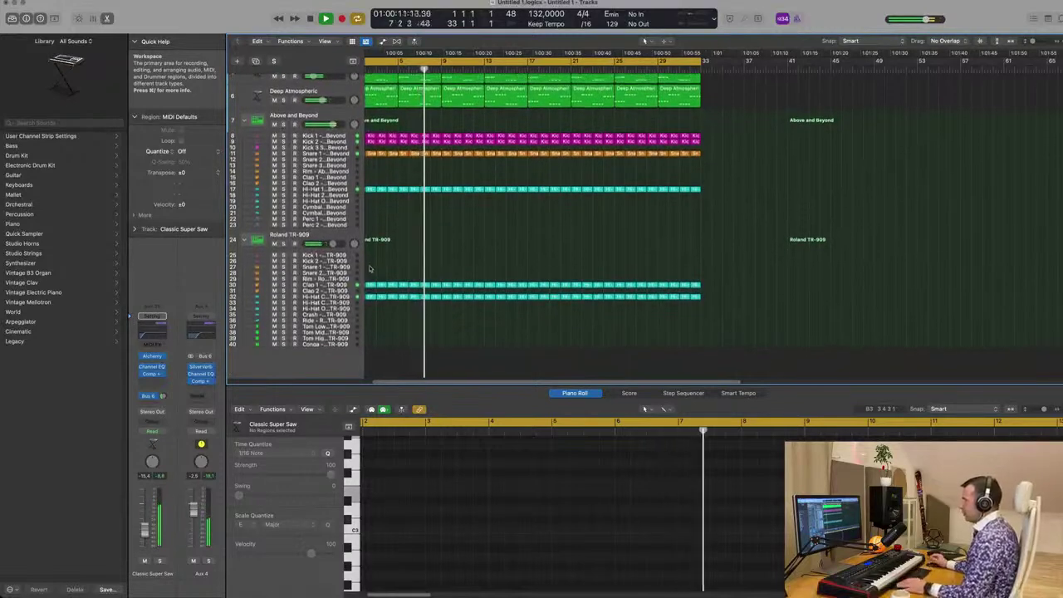
{"action": "key", "text": "Return"}
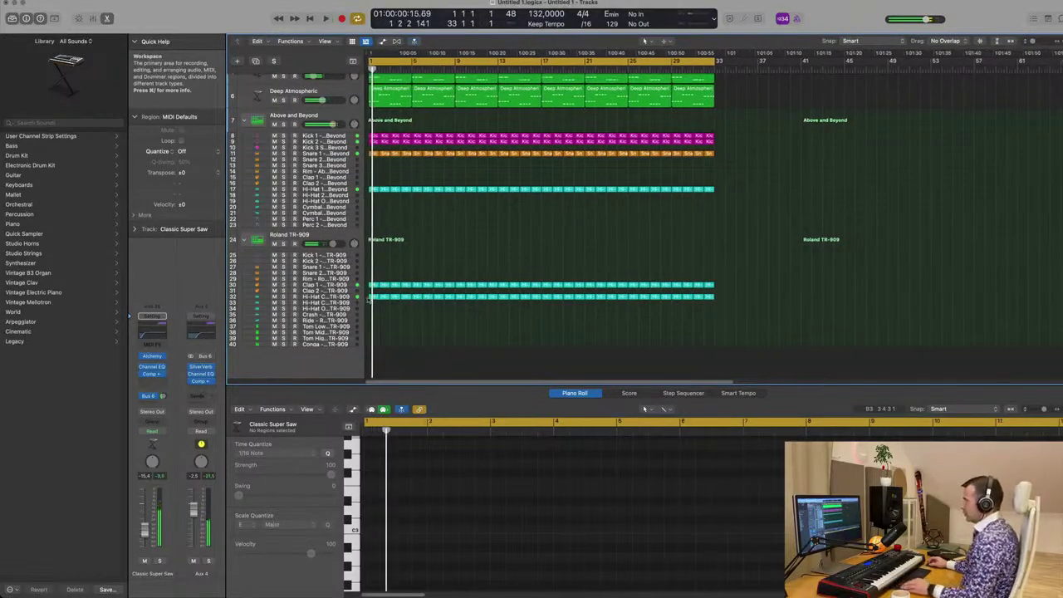
{"action": "left_click", "coordinate": [371, 297]}
{"action": "left_click_drag", "start_coordinate": [373, 309], "coordinate": [374, 318]}
Step: Delete every note except the first in the crash region and play the result
{"action": "scroll", "coordinate": [407, 514], "scroll_direction": "up", "scroll_amount": 3}
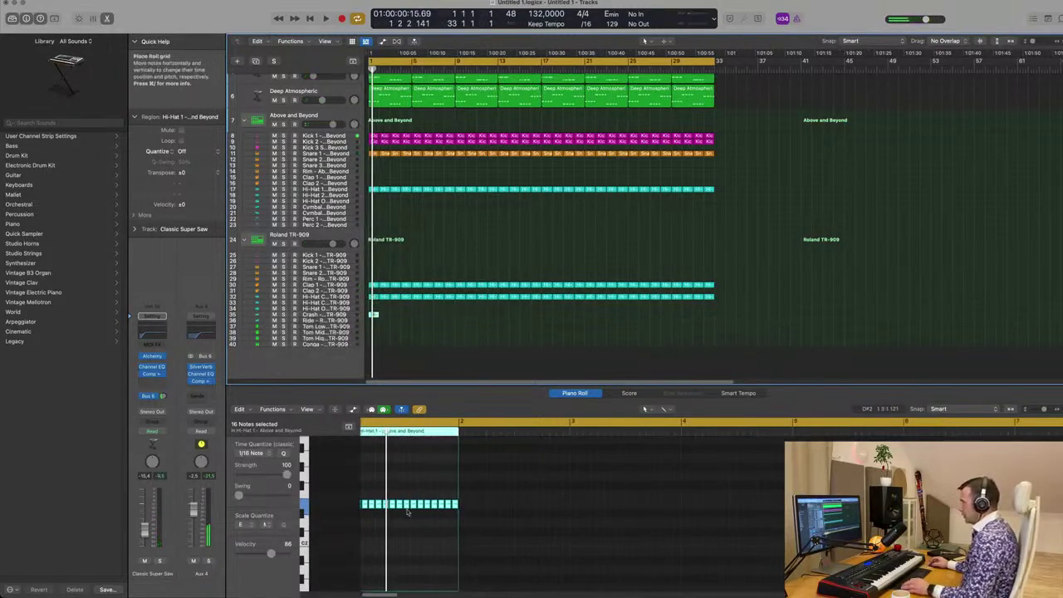
{"action": "left_click_drag", "start_coordinate": [374, 492], "coordinate": [510, 519]}
{"action": "key", "text": "BackSpace"}
{"action": "key", "text": "space"}
{"action": "key", "text": "space"}
Step: Copy the crash region to every fourth bar, from bar 5 through bar 29, and play it back
{"action": "left_click_drag", "start_coordinate": [373, 313], "coordinate": [461, 318]}
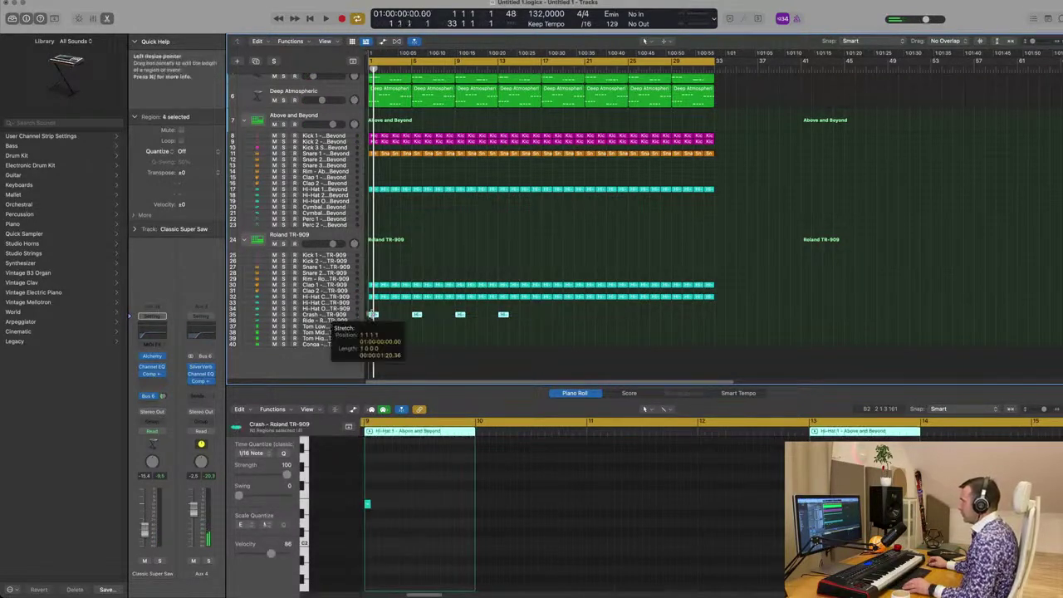
{"action": "left_click_drag", "start_coordinate": [431, 321], "coordinate": [591, 321]}
{"action": "key", "text": "space"}
{"action": "scroll", "coordinate": [517, 346], "scroll_direction": "left", "scroll_amount": 3}
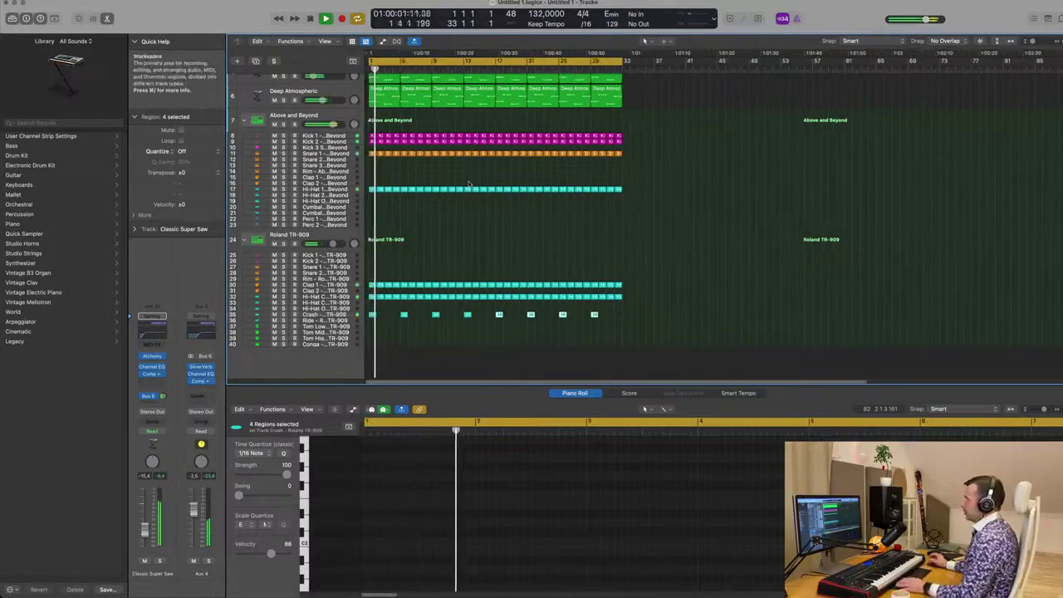
Step: Restart playback from bar 1, mute the Yamaha Grand Piano track and unmute the Adding track
{"action": "scroll", "coordinate": [300, 129], "scroll_direction": "up", "scroll_amount": 5}
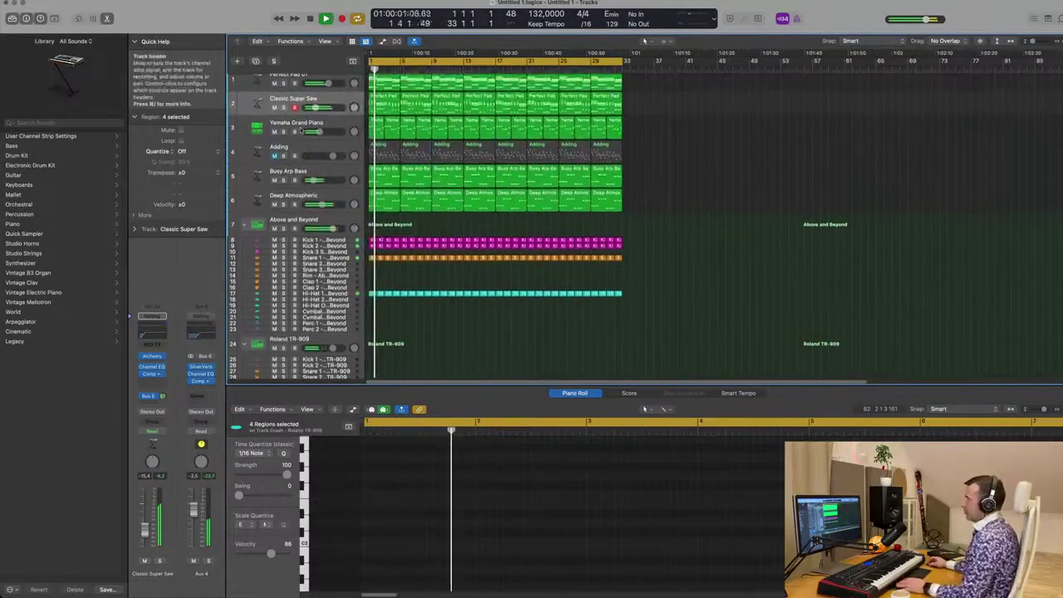
{"action": "key", "text": "Return"}
{"action": "left_click", "coordinate": [274, 131]}
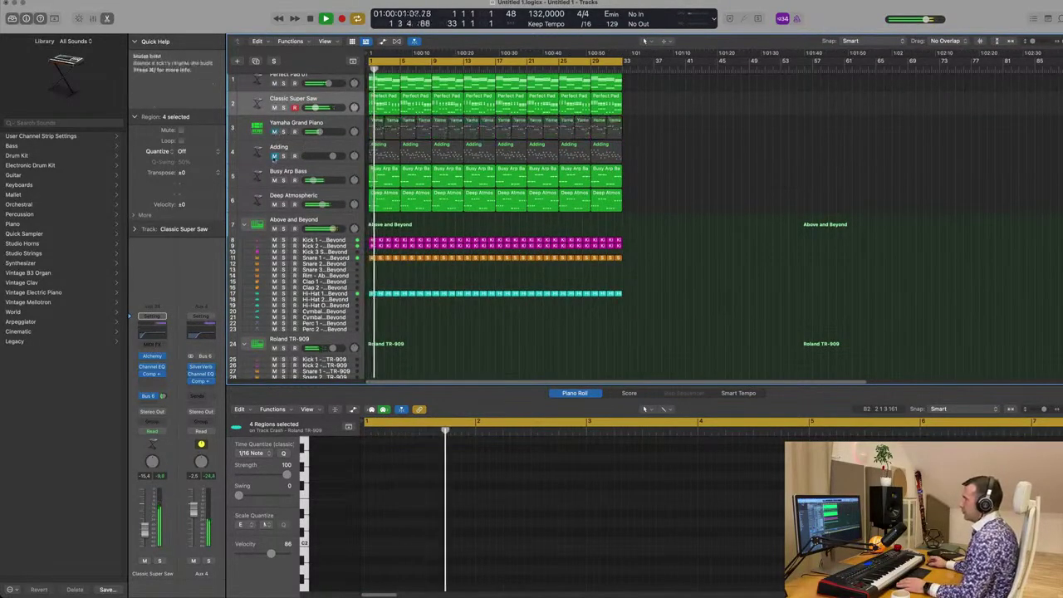
{"action": "left_click", "coordinate": [275, 156]}
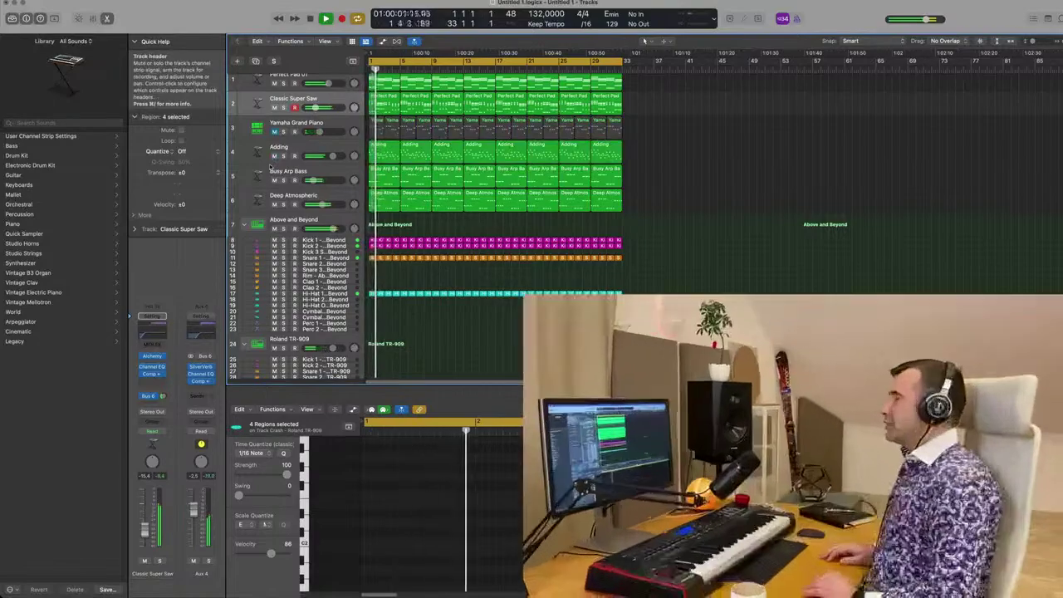